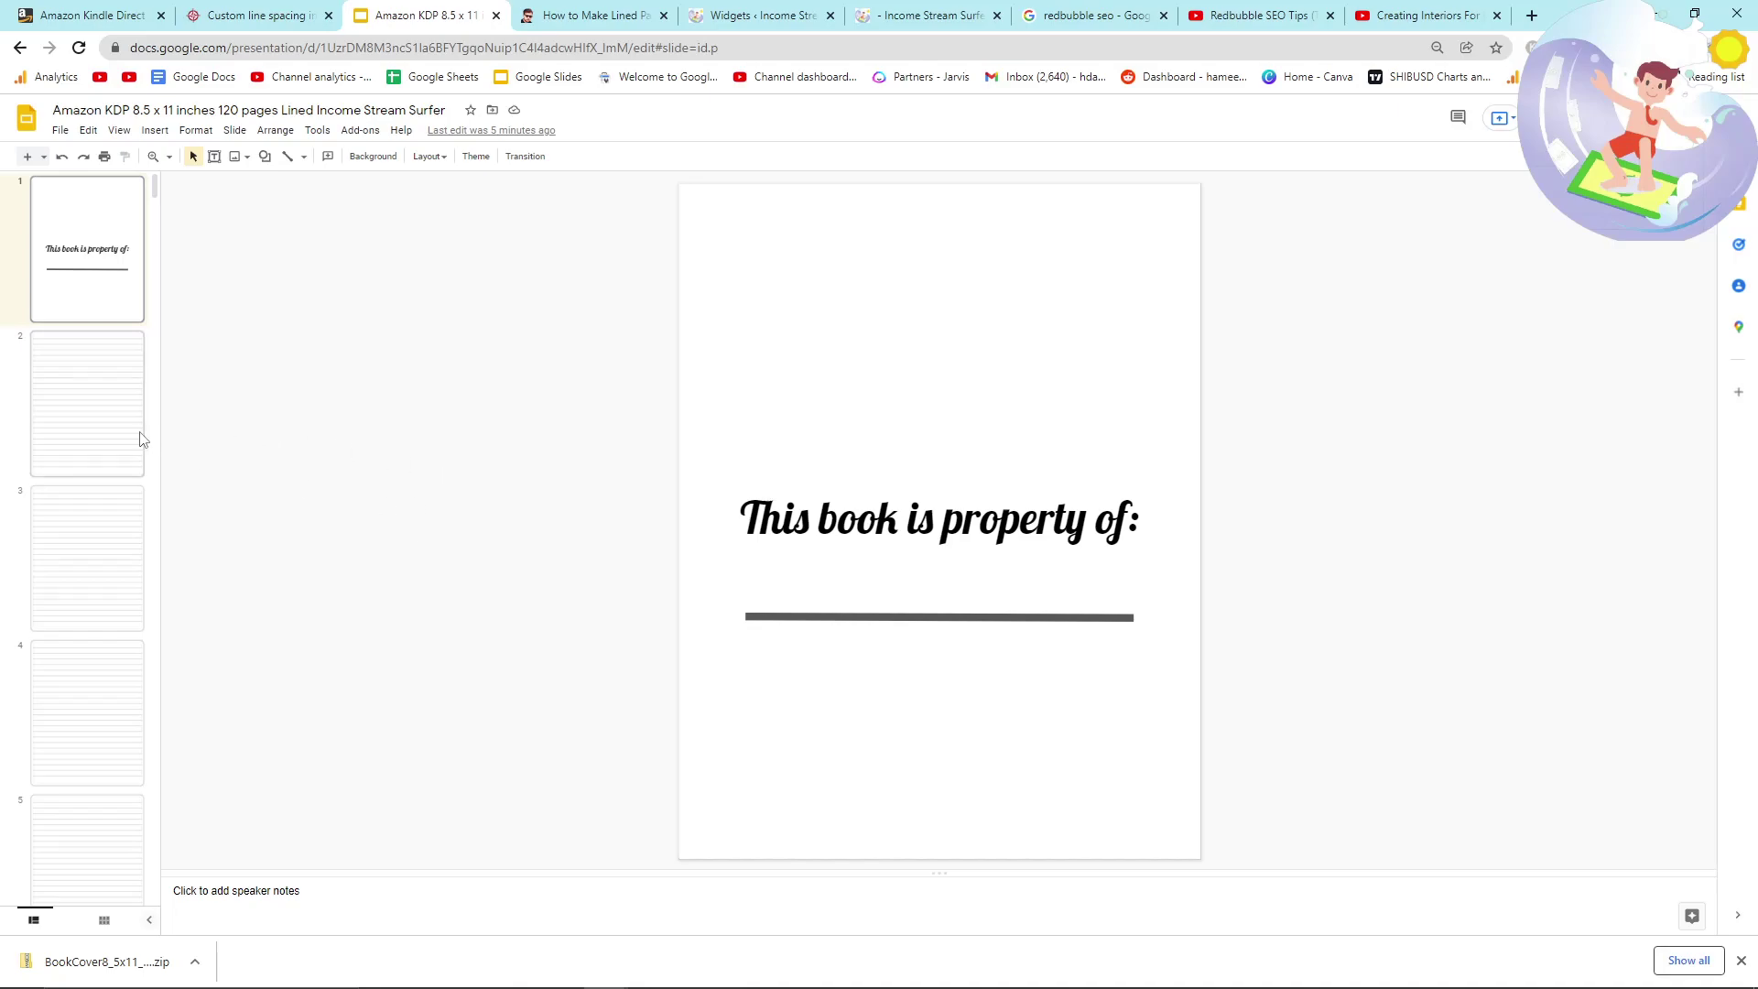
Preview the lined pages on slides 2–4 and dismiss the browser's downloads bar.
{"action": "left_click", "coordinate": [66, 414]}
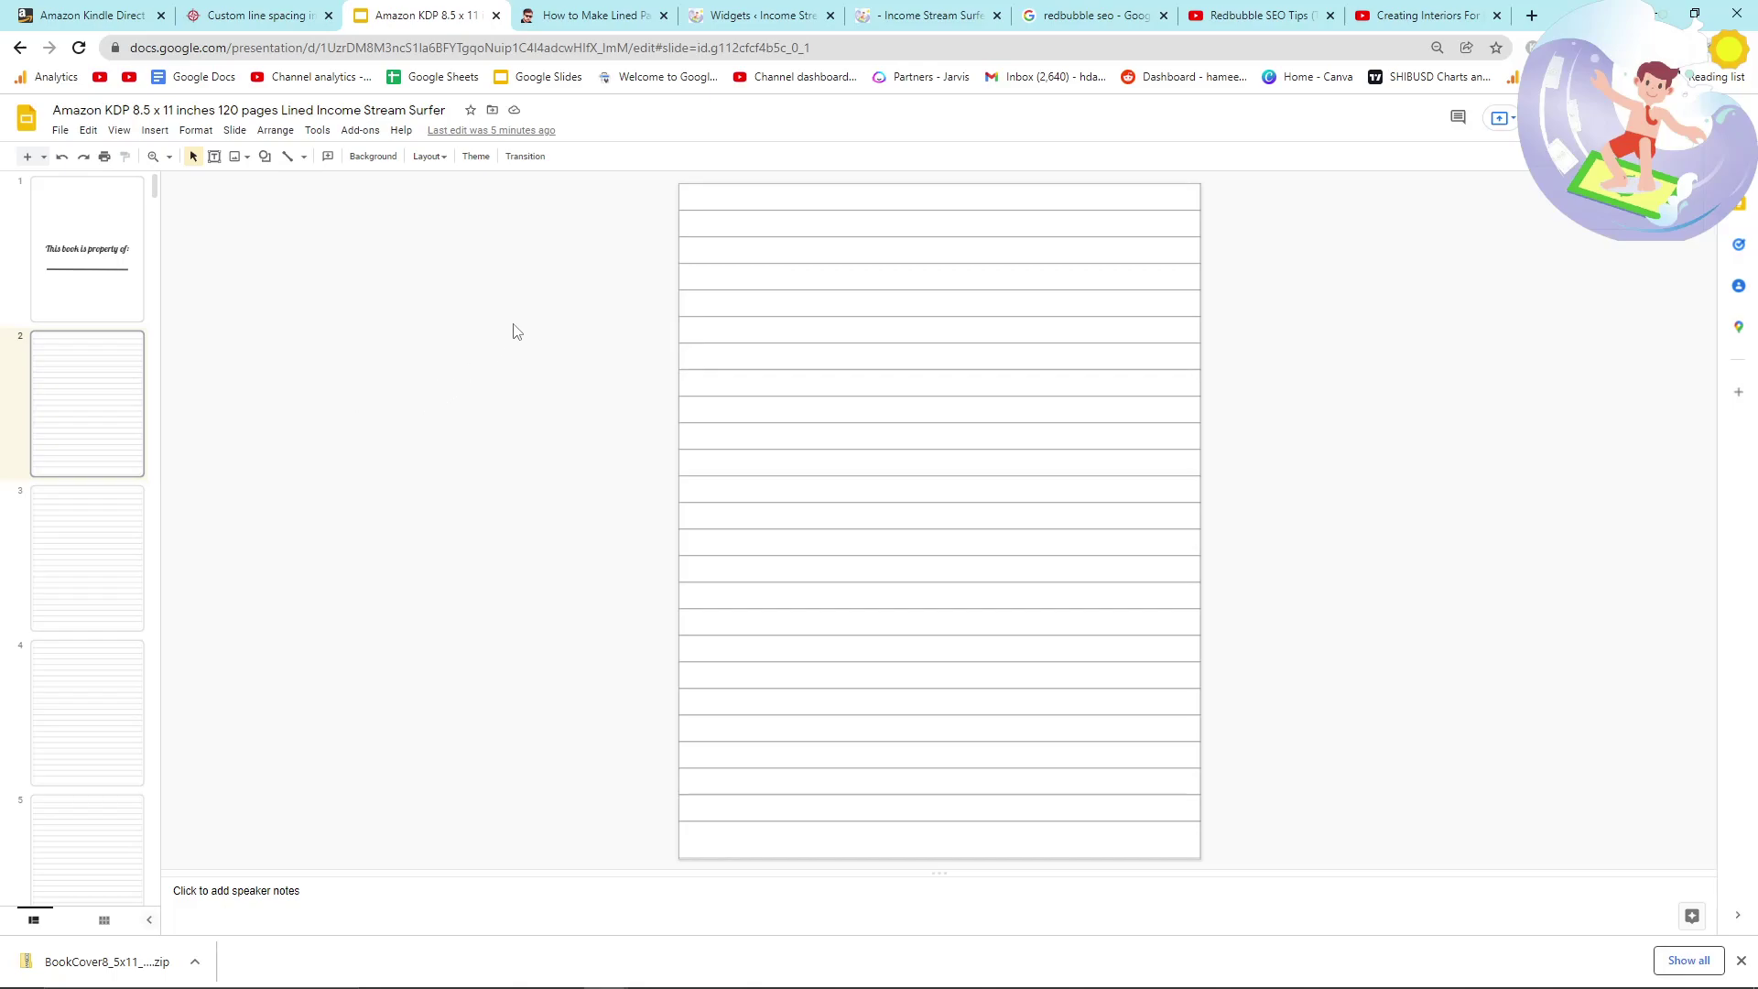
{"action": "left_click", "coordinate": [1741, 960]}
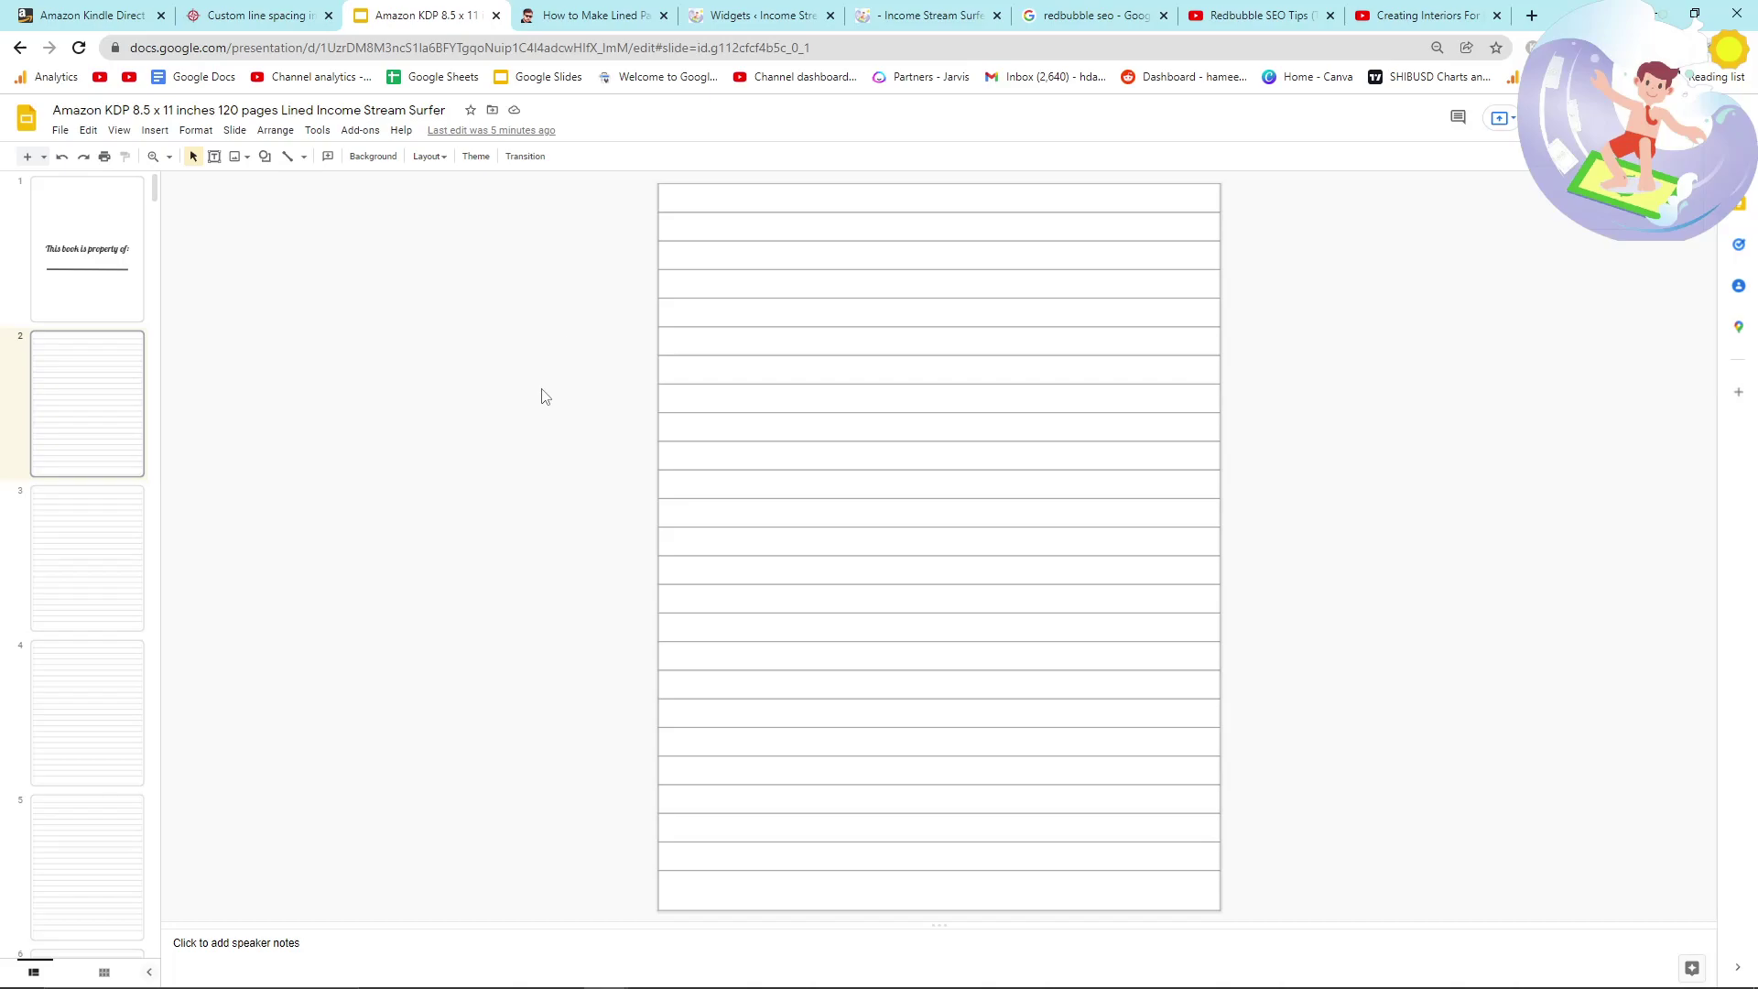
{"action": "left_click", "coordinate": [110, 523]}
{"action": "left_click", "coordinate": [108, 733]}
Look at slide 5's lined page, then return to the property-of page on slide 1.
{"action": "scroll", "coordinate": [96, 733], "scroll_direction": "down", "scroll_amount": 1}
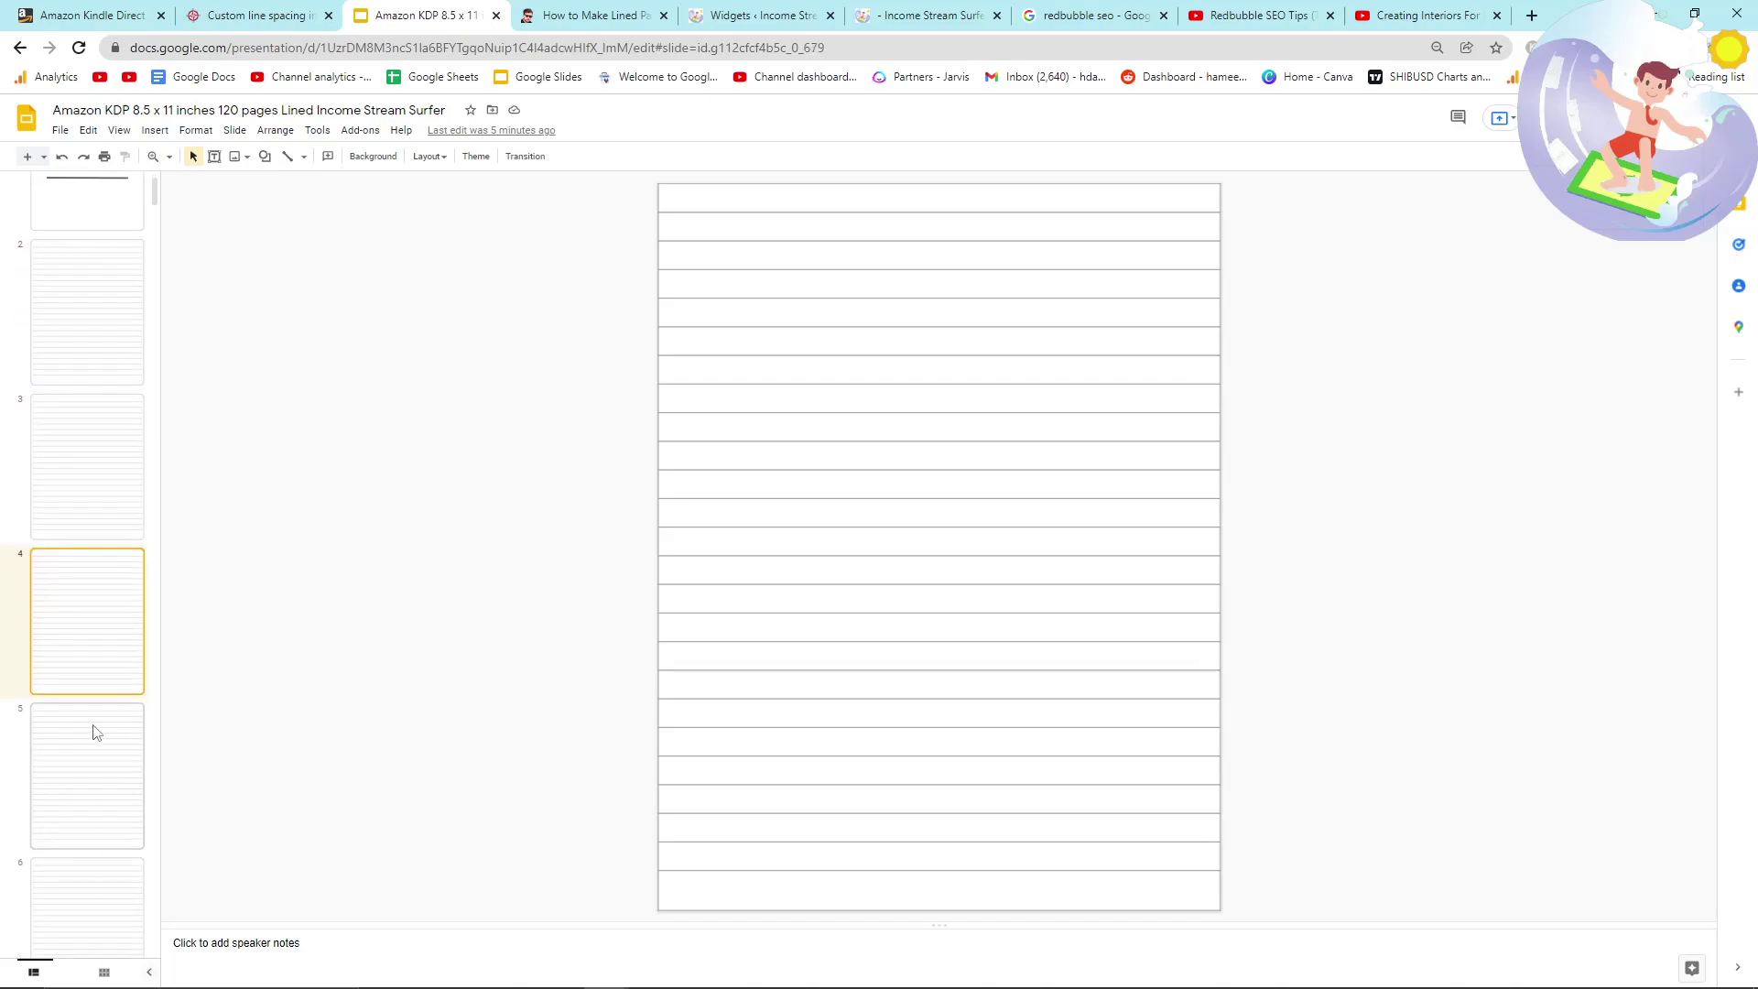
{"action": "left_click", "coordinate": [95, 733]}
{"action": "scroll", "coordinate": [94, 760], "scroll_direction": "down", "scroll_amount": 9}
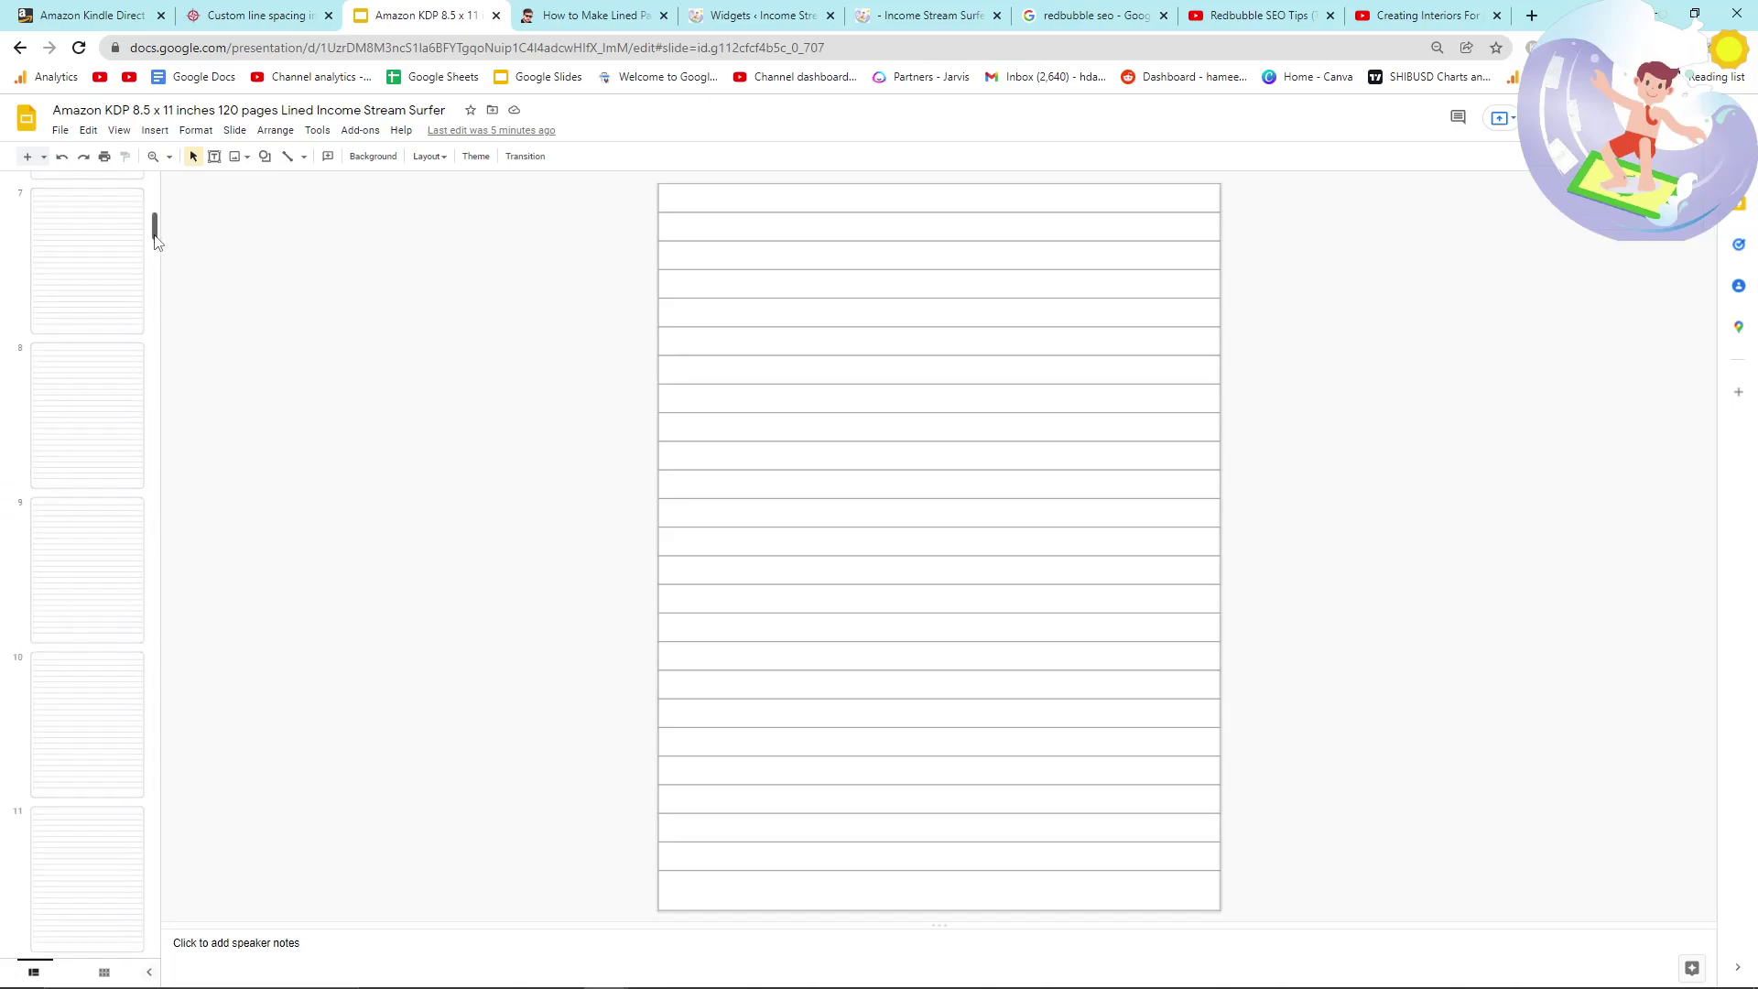
{"action": "left_click_drag", "start_coordinate": [155, 229], "coordinate": [154, 193]}
{"action": "left_click", "coordinate": [78, 261]}
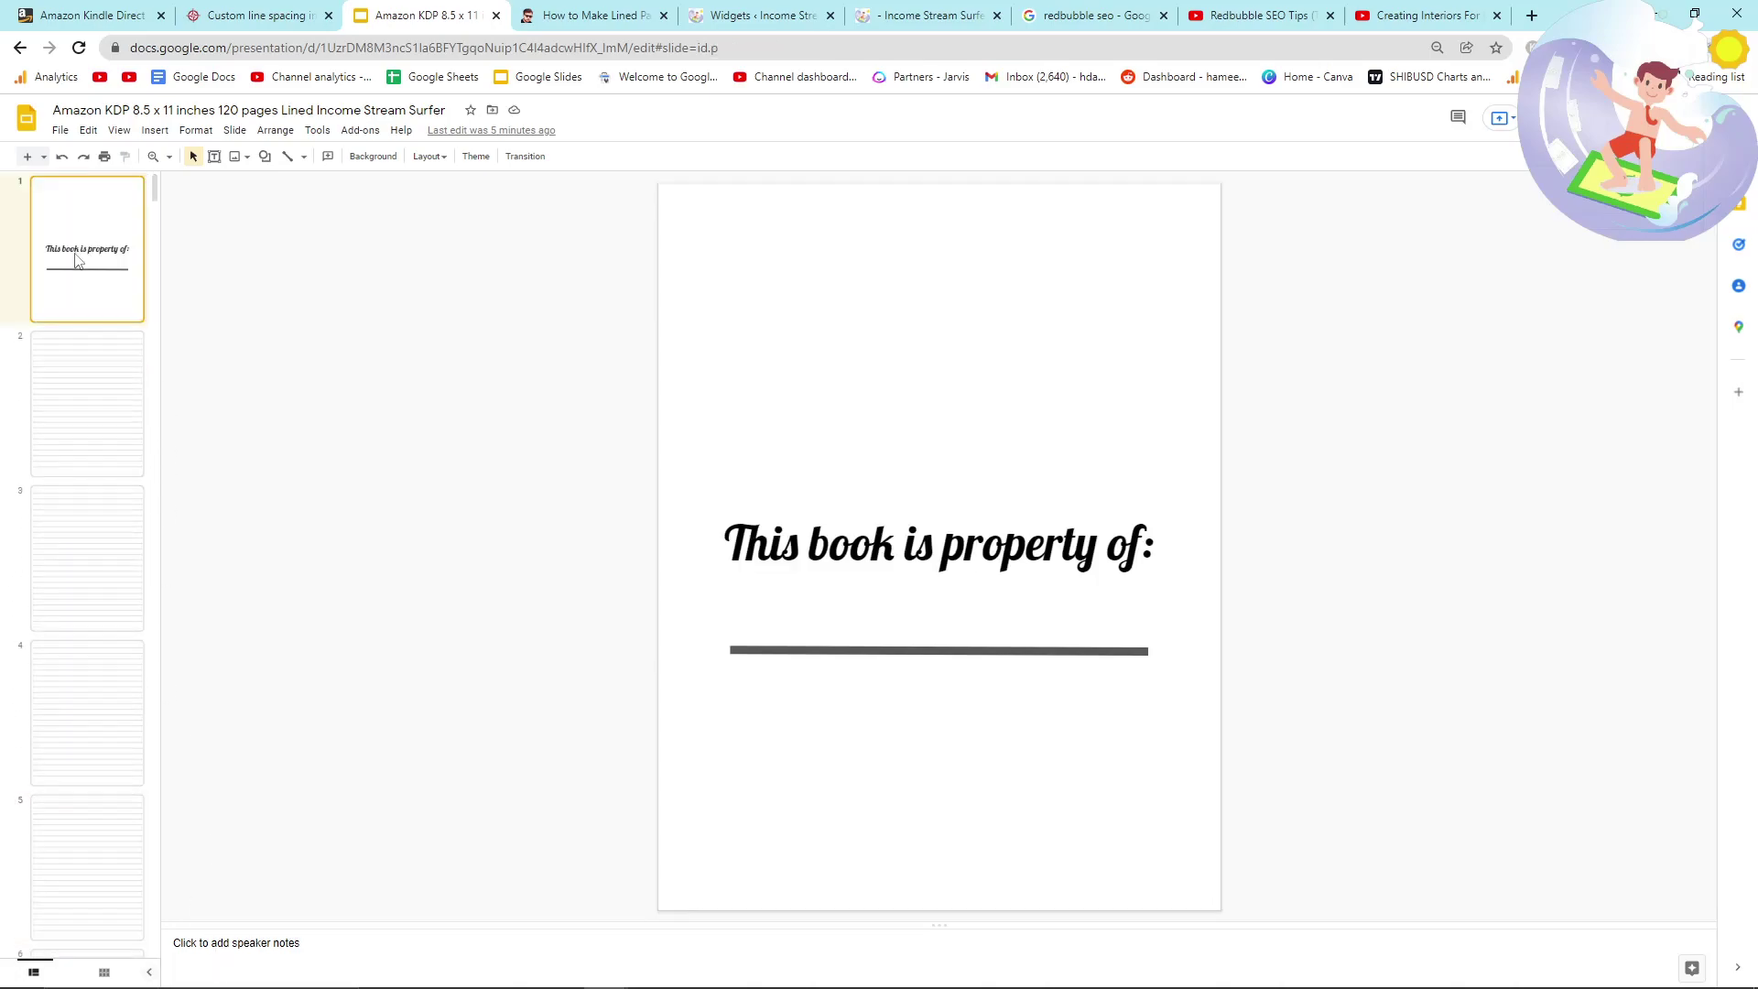
{"action": "scroll", "coordinate": [449, 534], "scroll_direction": "down", "scroll_amount": 1}
{"action": "scroll", "coordinate": [455, 546], "scroll_direction": "up", "scroll_amount": 1}
Read the KDP notebook notes in Notepad, highlighting the Uploading and Low content notes, then return to the browser.
{"action": "key", "text": "alt+Tab"}
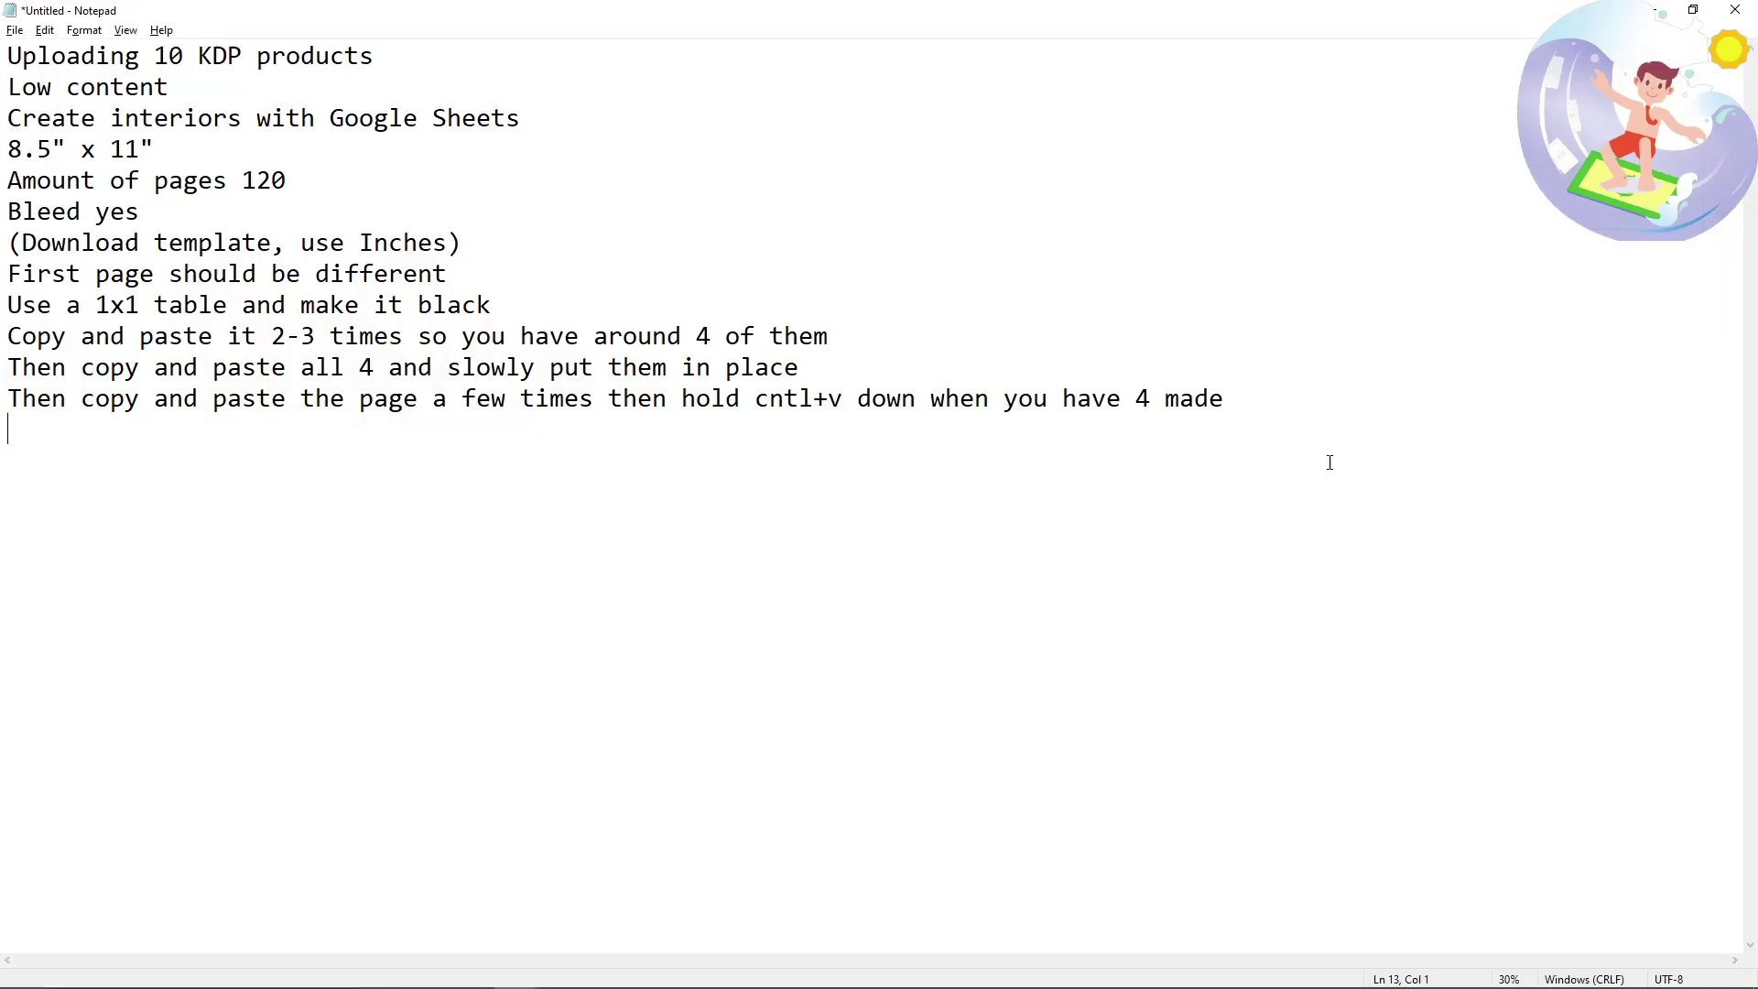
{"action": "left_click_drag", "start_coordinate": [1329, 463], "coordinate": [7, 55]}
{"action": "left_click", "coordinate": [448, 526]}
{"action": "double_click", "coordinate": [11, 55]}
{"action": "left_click", "coordinate": [131, 59]}
{"action": "left_click_drag", "start_coordinate": [185, 87], "coordinate": [3, 87]}
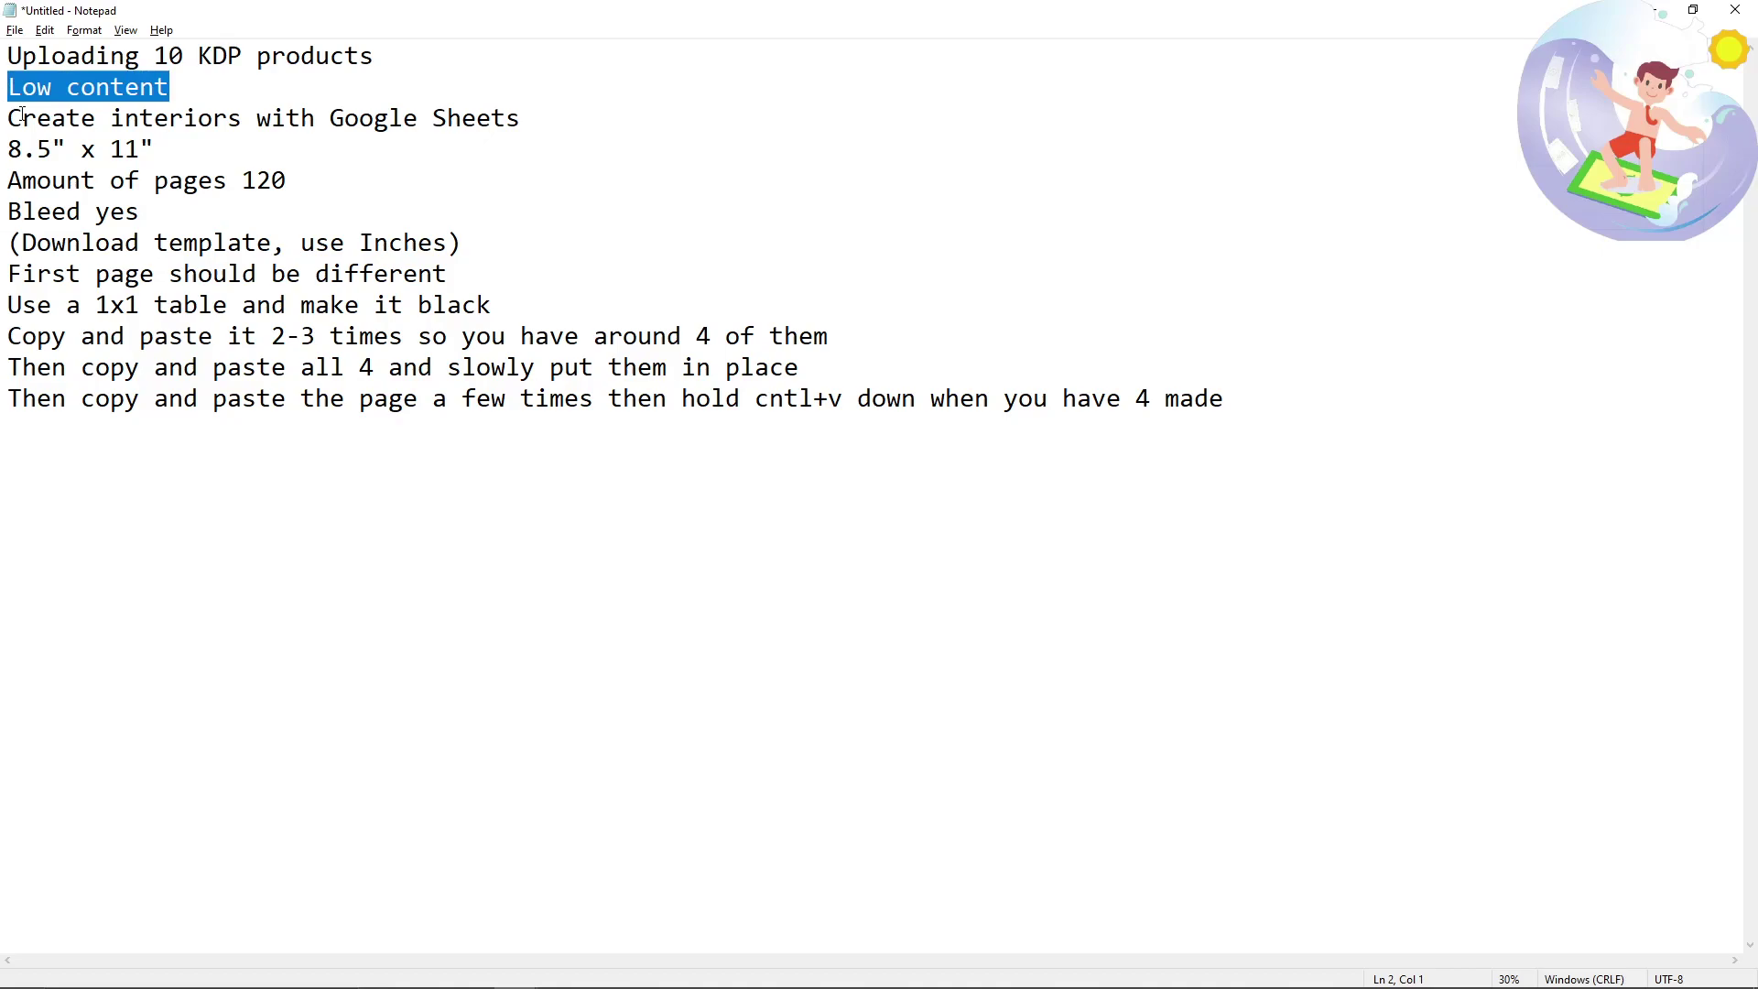
{"action": "left_click", "coordinate": [379, 656]}
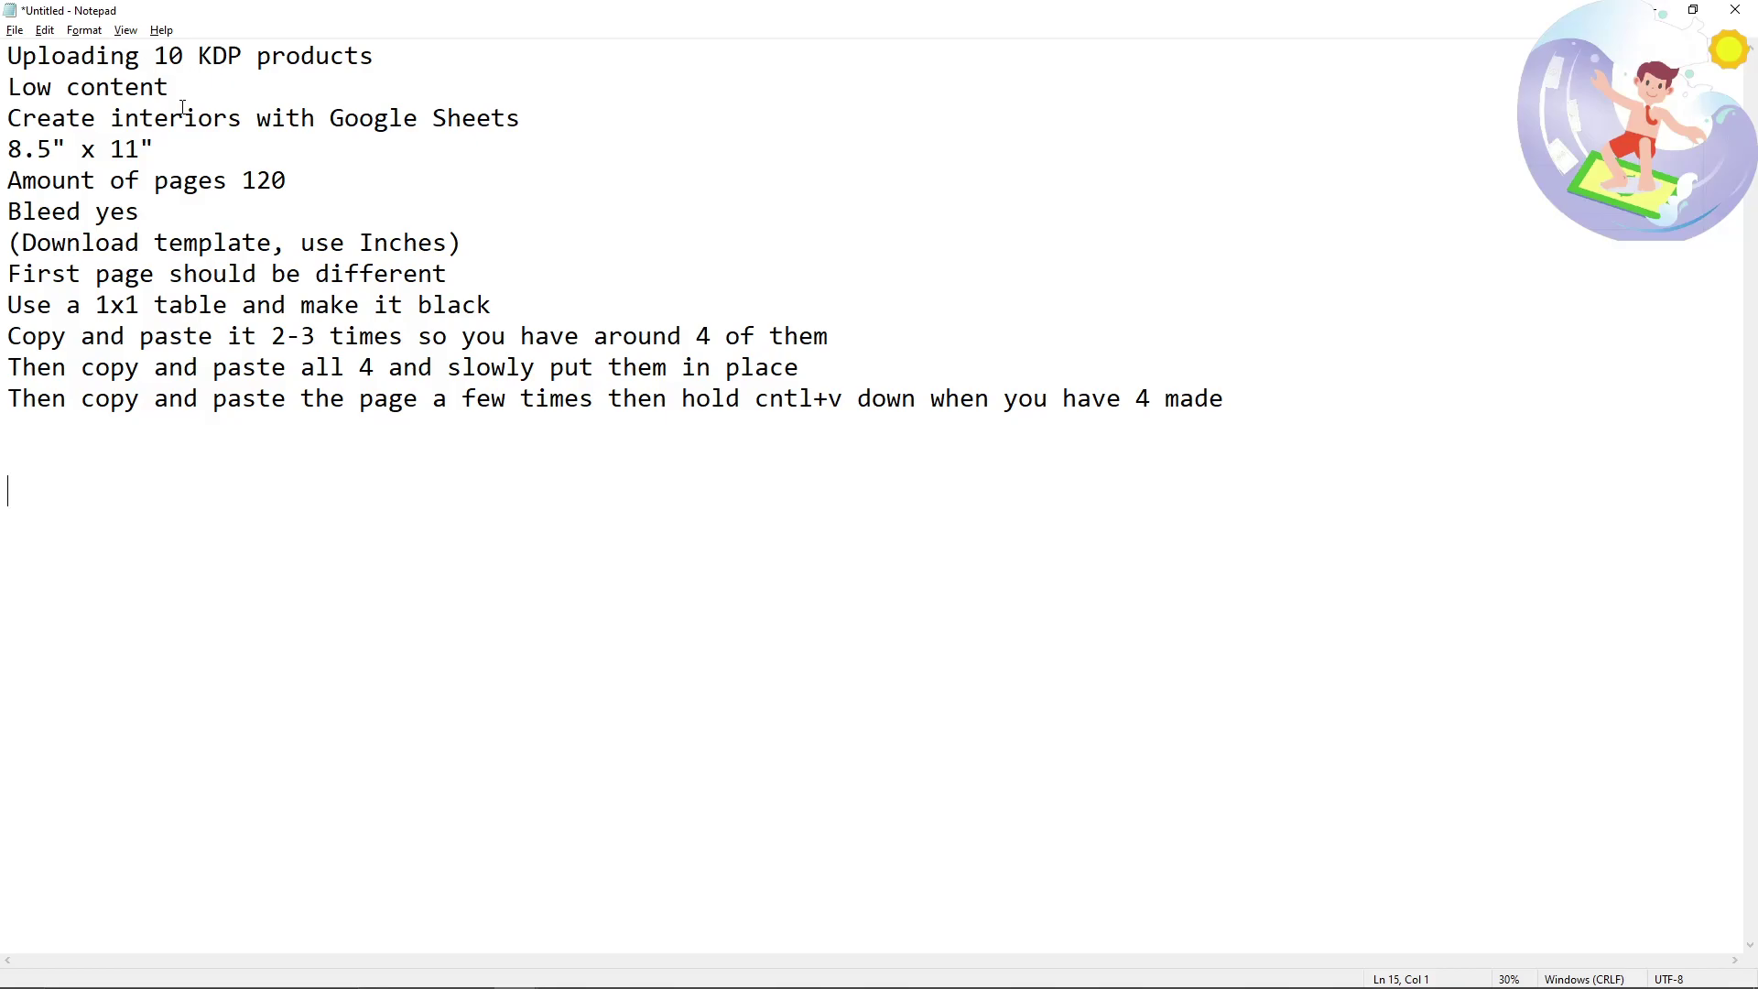
{"action": "key", "text": "alt+Tab"}
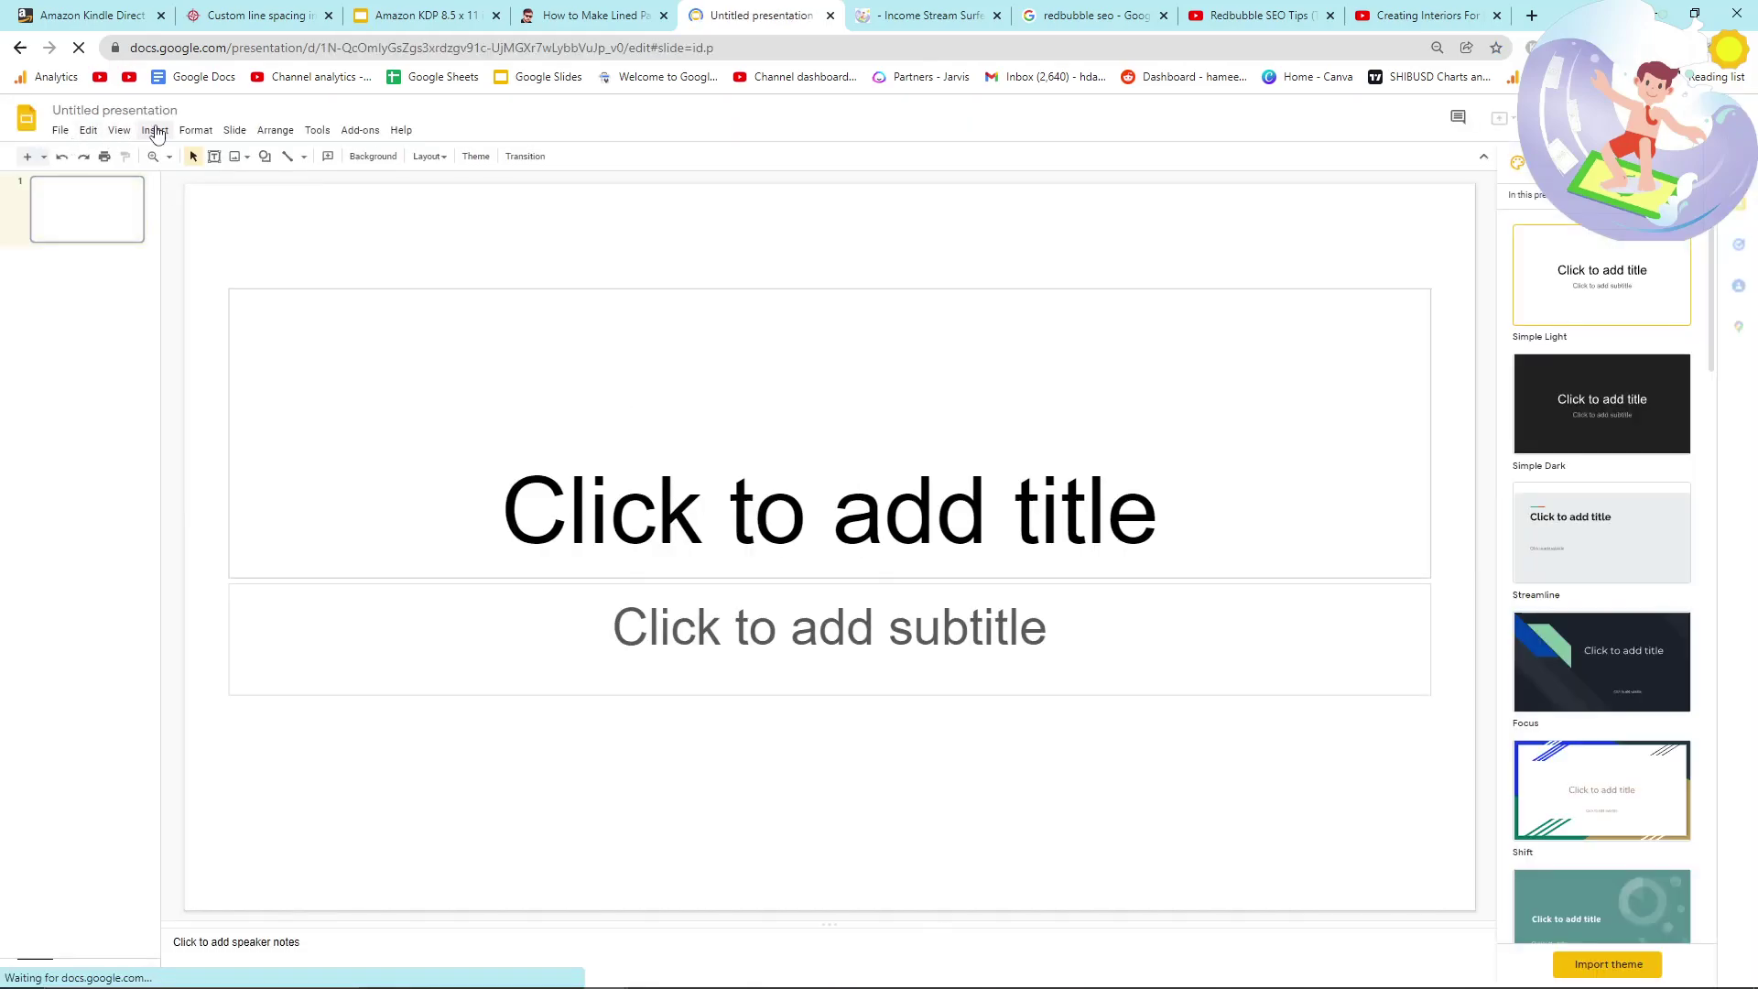
Set a Custom page size of 8.5 x 11 inches in Page setup.
{"action": "left_click", "coordinate": [58, 130]}
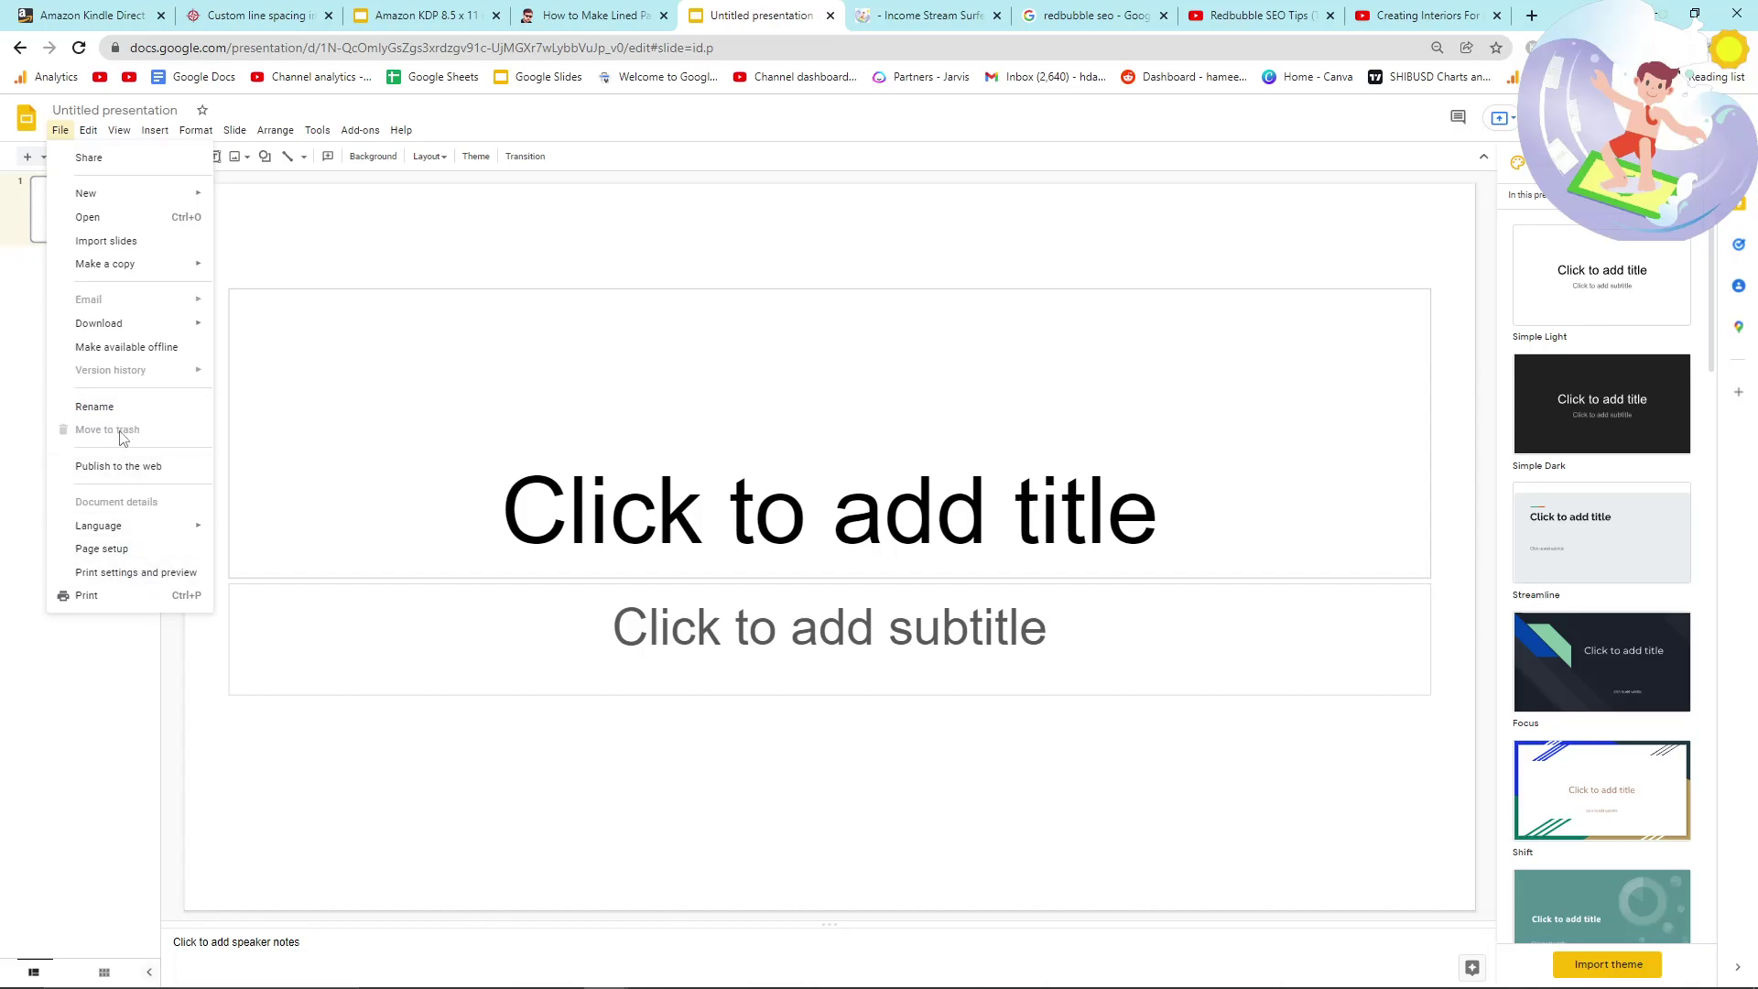
{"action": "left_click", "coordinate": [137, 550]}
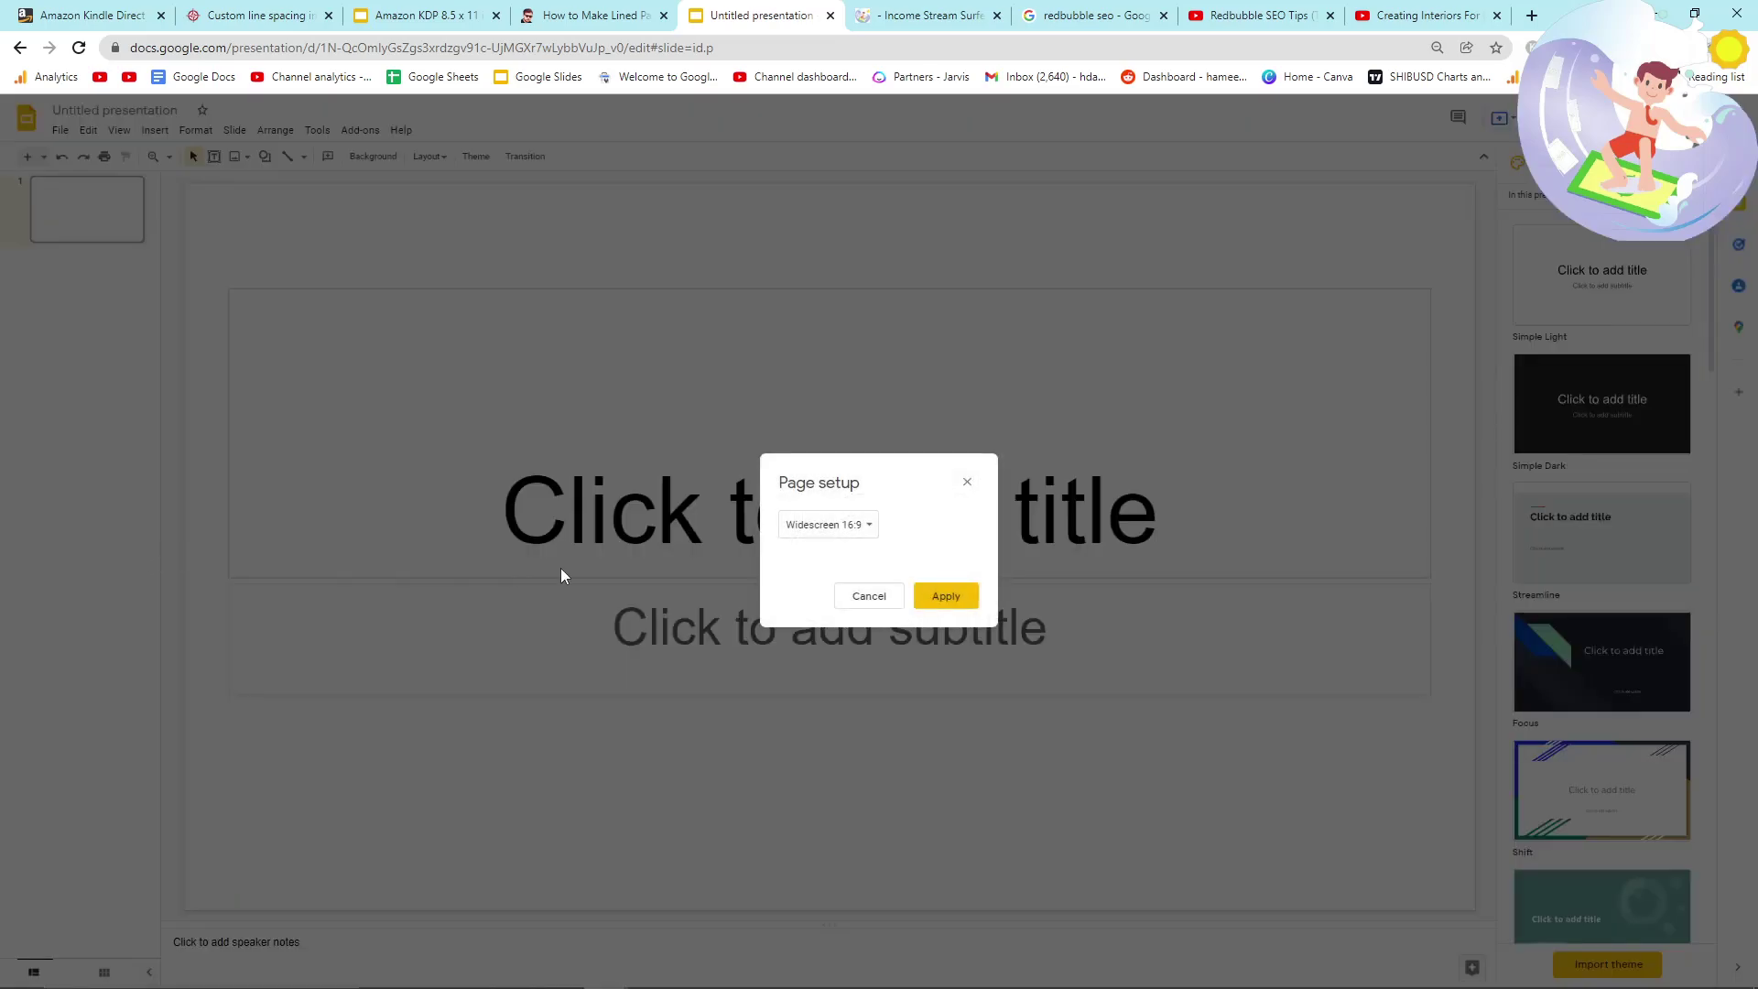
{"action": "left_click", "coordinate": [860, 534]}
{"action": "left_click", "coordinate": [862, 576]}
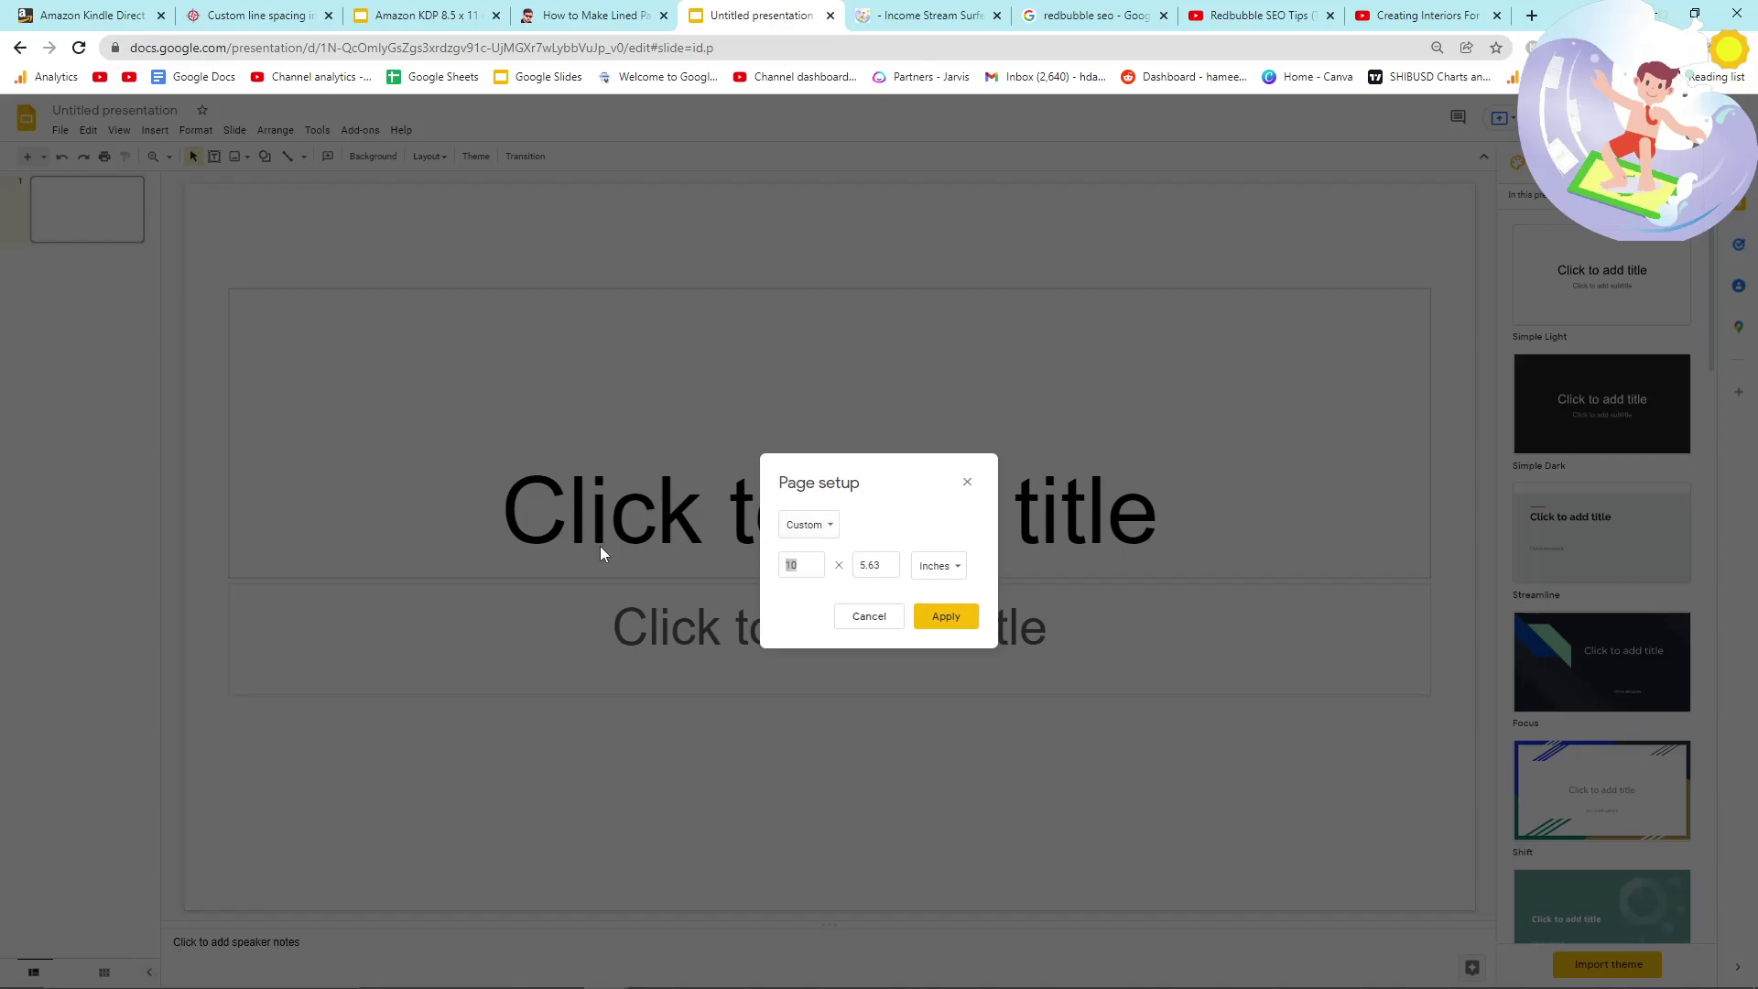
{"action": "key", "text": "alt+Tab"}
{"action": "key", "text": "alt+Tab"}
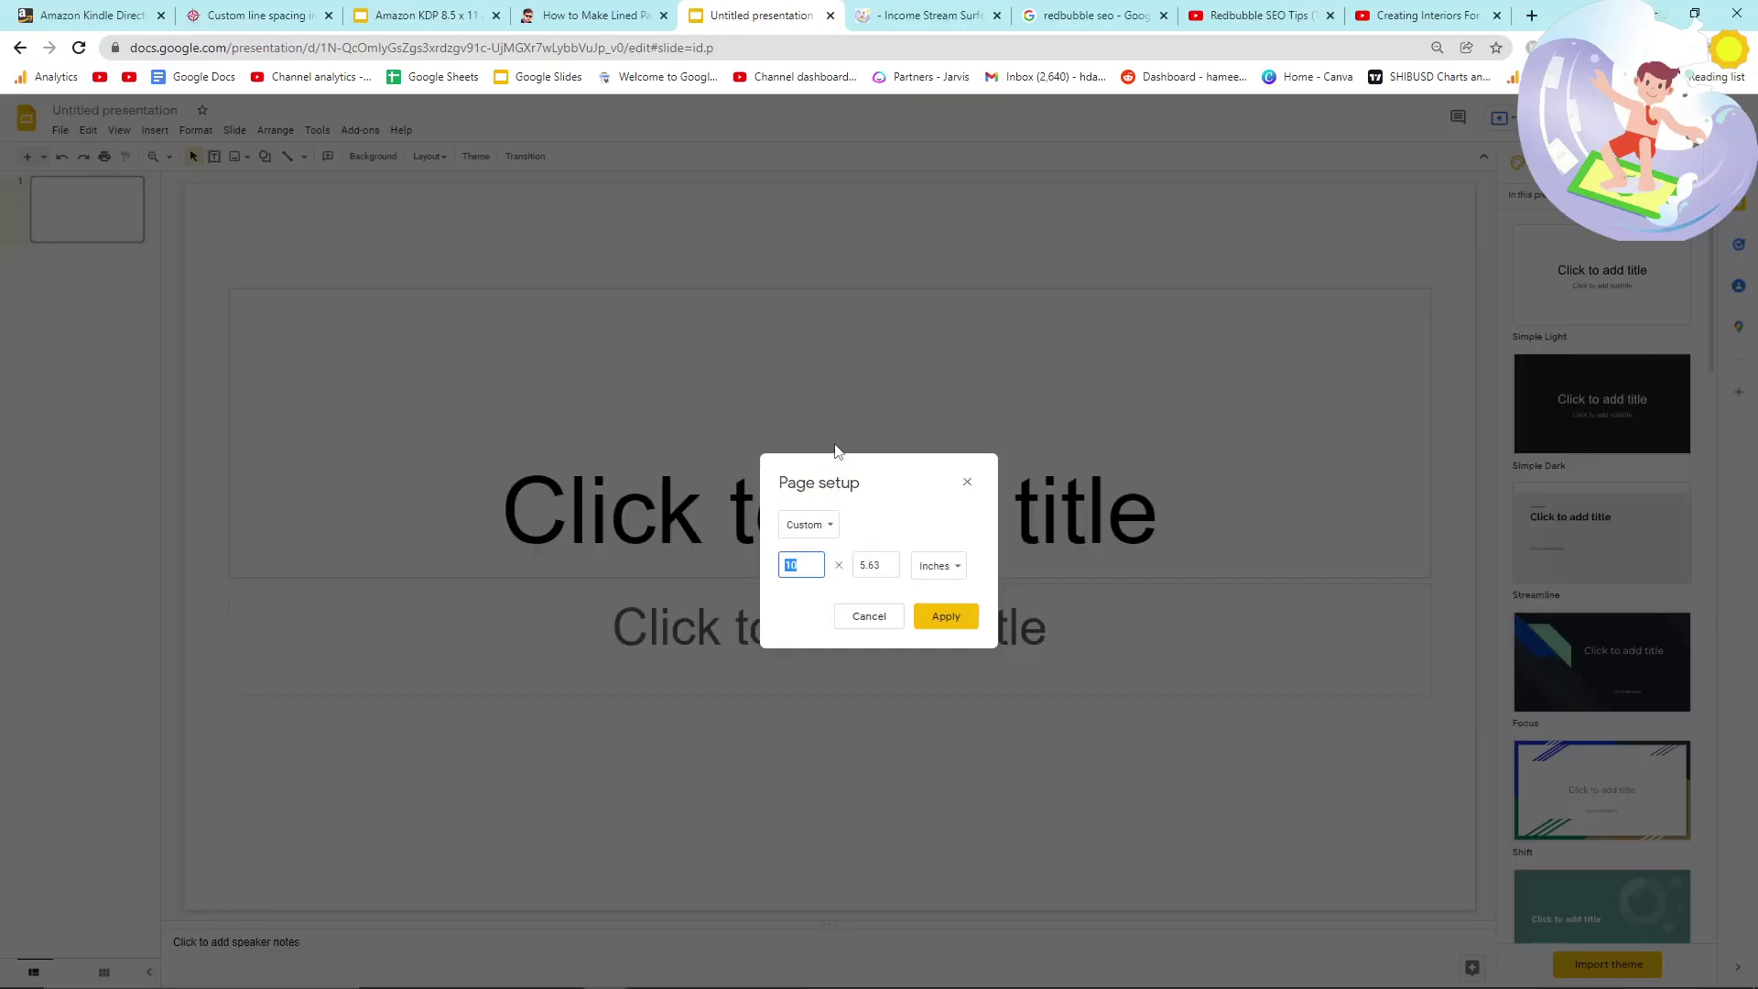
{"action": "key", "text": "Tab"}
{"action": "type", "text": "11"}
{"action": "left_click", "coordinate": [935, 618]}
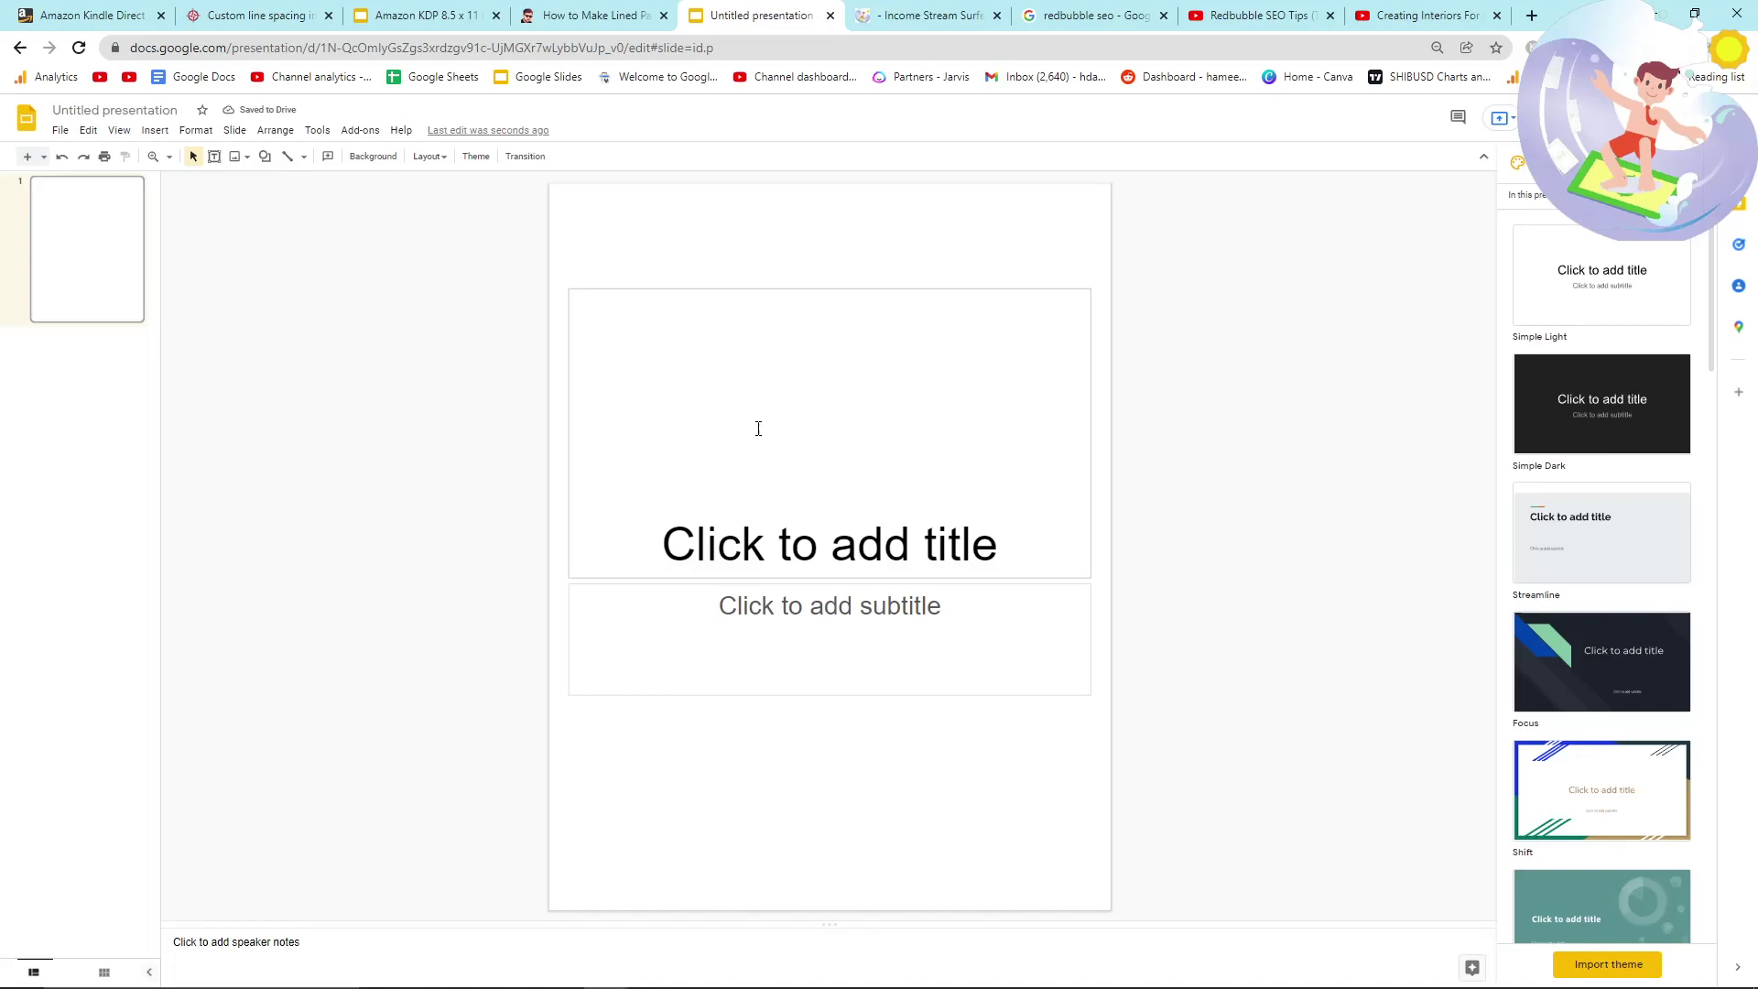
Type 'This book belongs to:' in the title box and delete the empty subtitle box.
{"action": "left_click", "coordinate": [943, 555]}
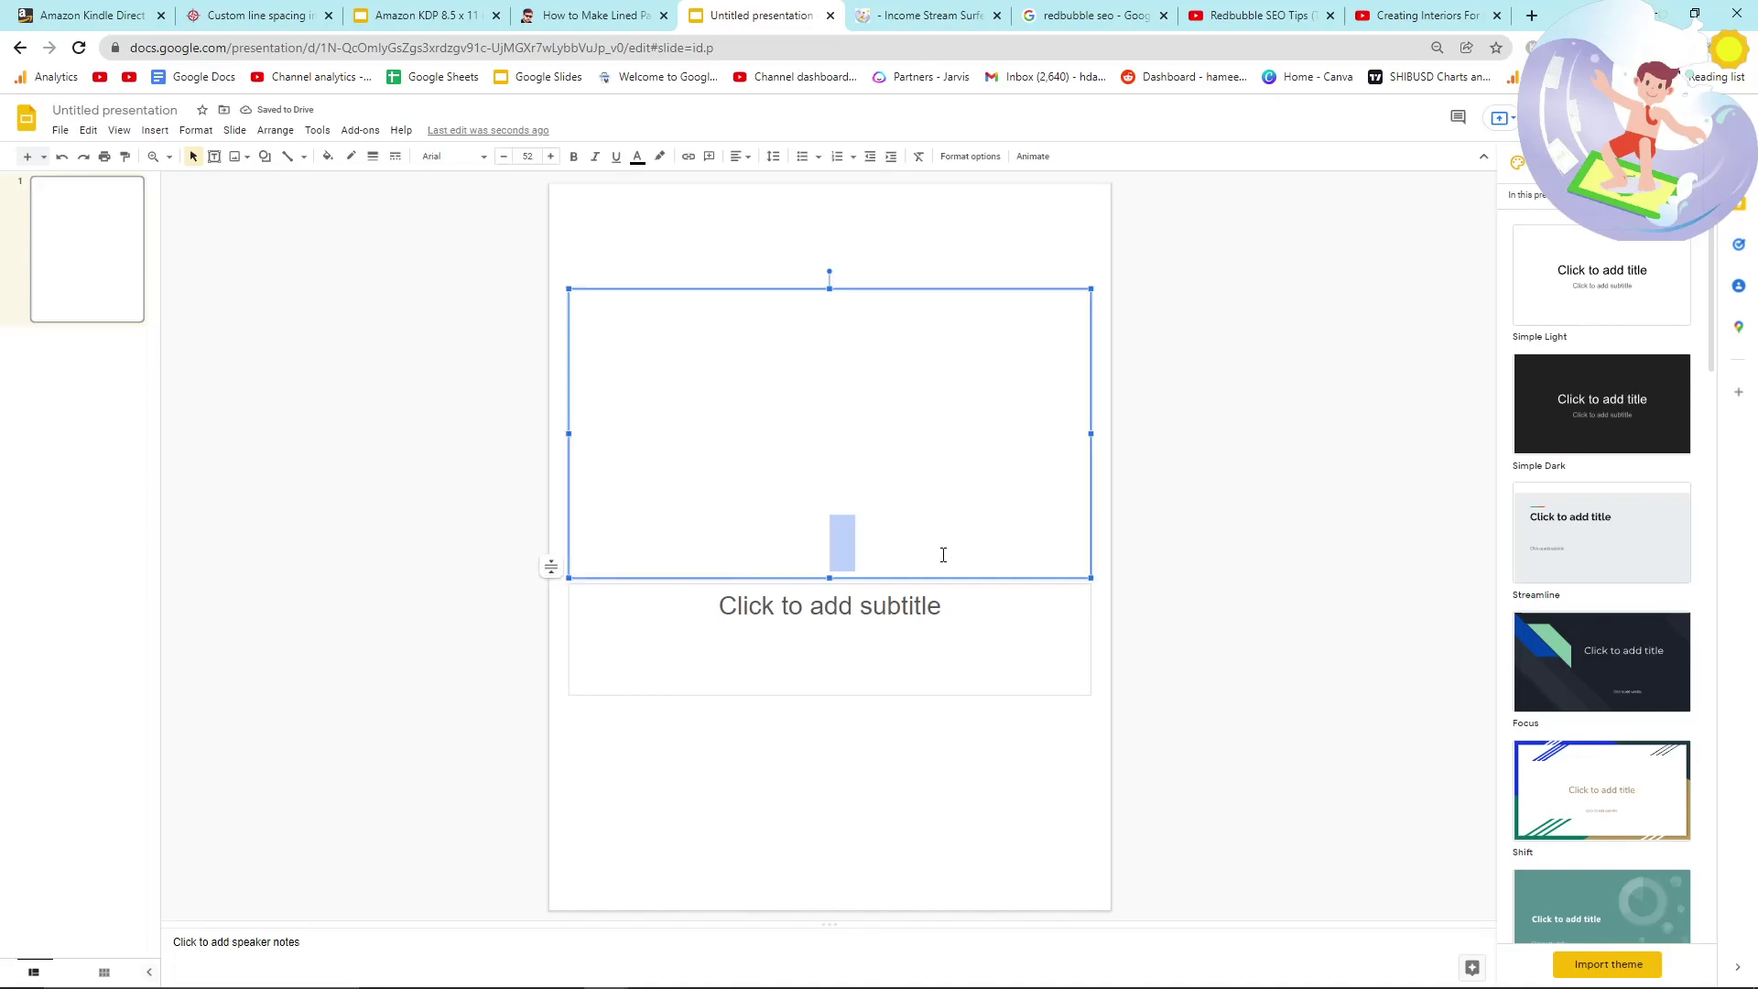
{"action": "type", "text": "This"}
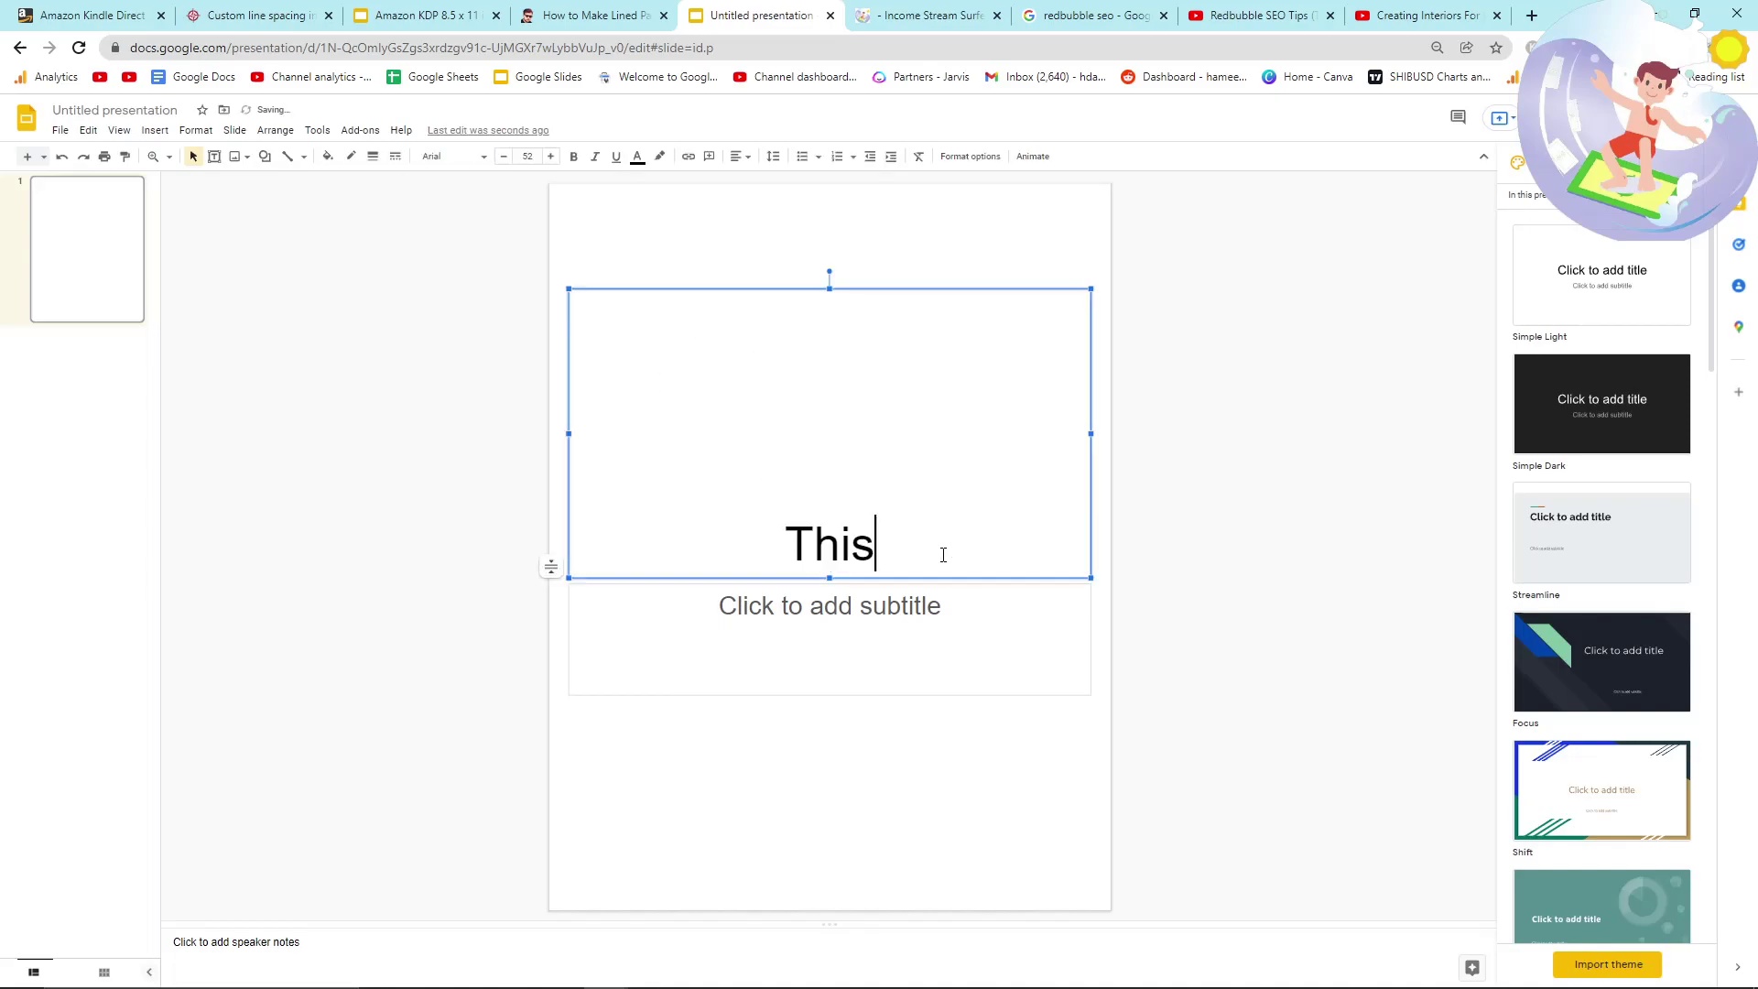
{"action": "type", "text": " book belongs to:"}
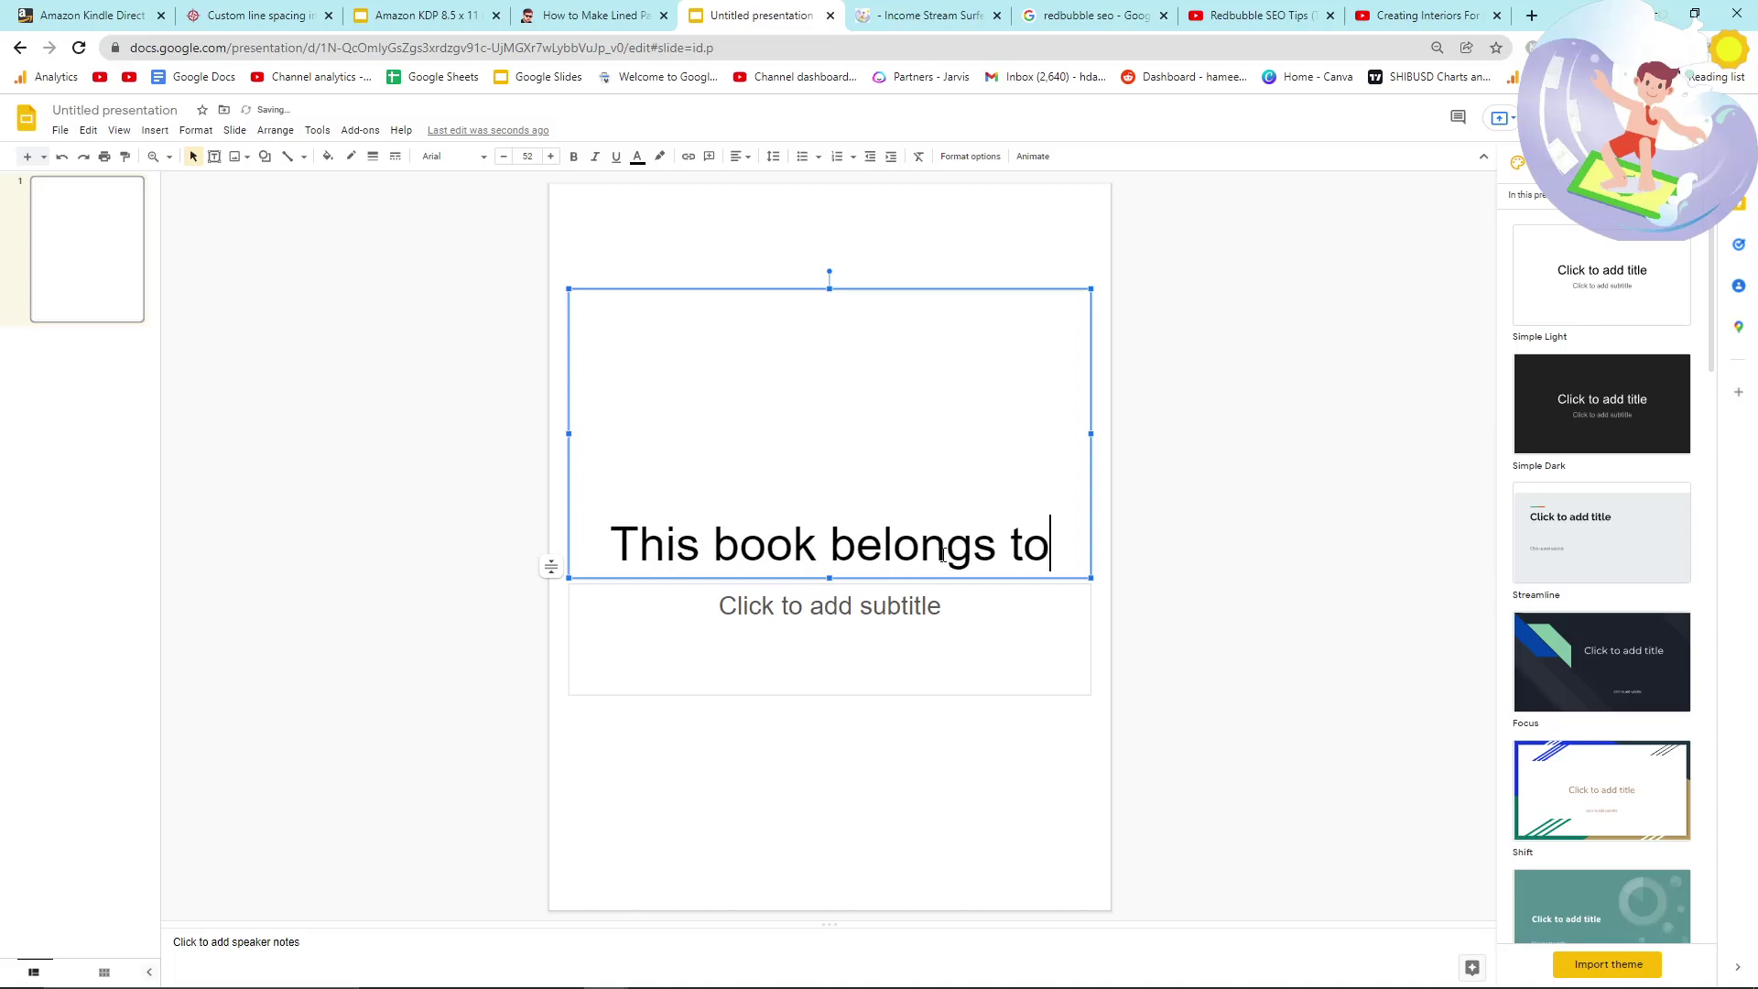
{"action": "left_click", "coordinate": [1364, 475]}
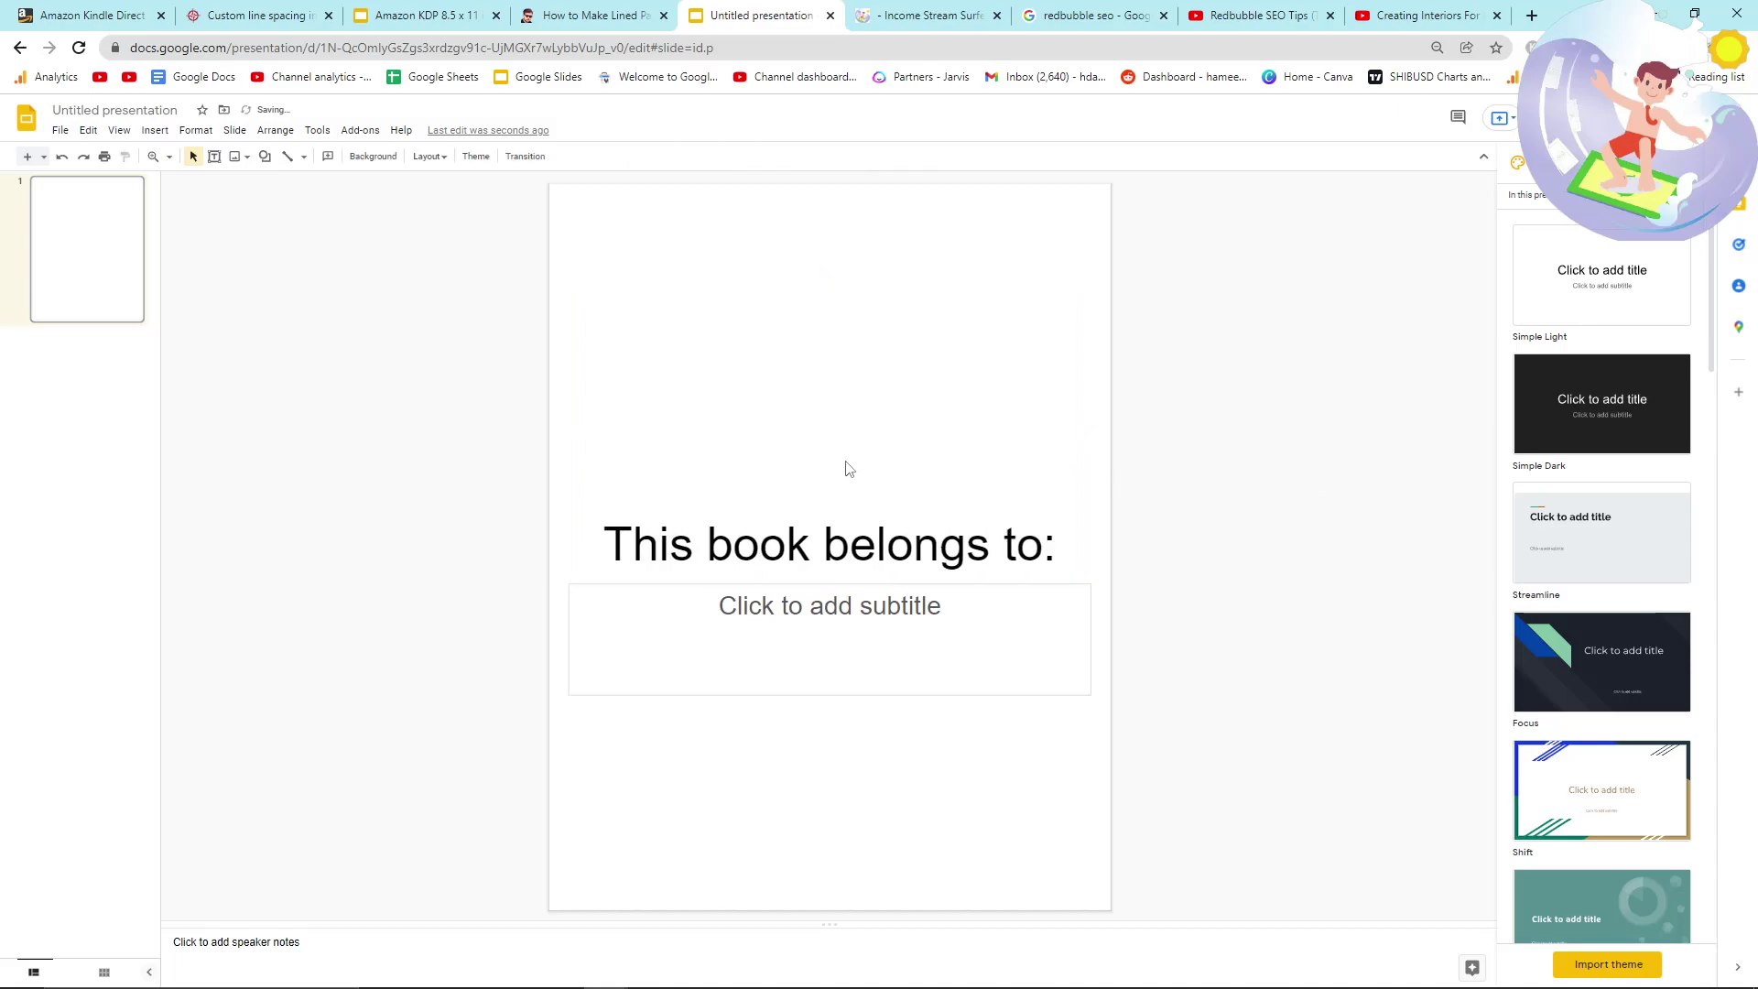
{"action": "left_click", "coordinate": [829, 604]}
{"action": "key", "text": "Escape"}
{"action": "key", "text": "Delete"}
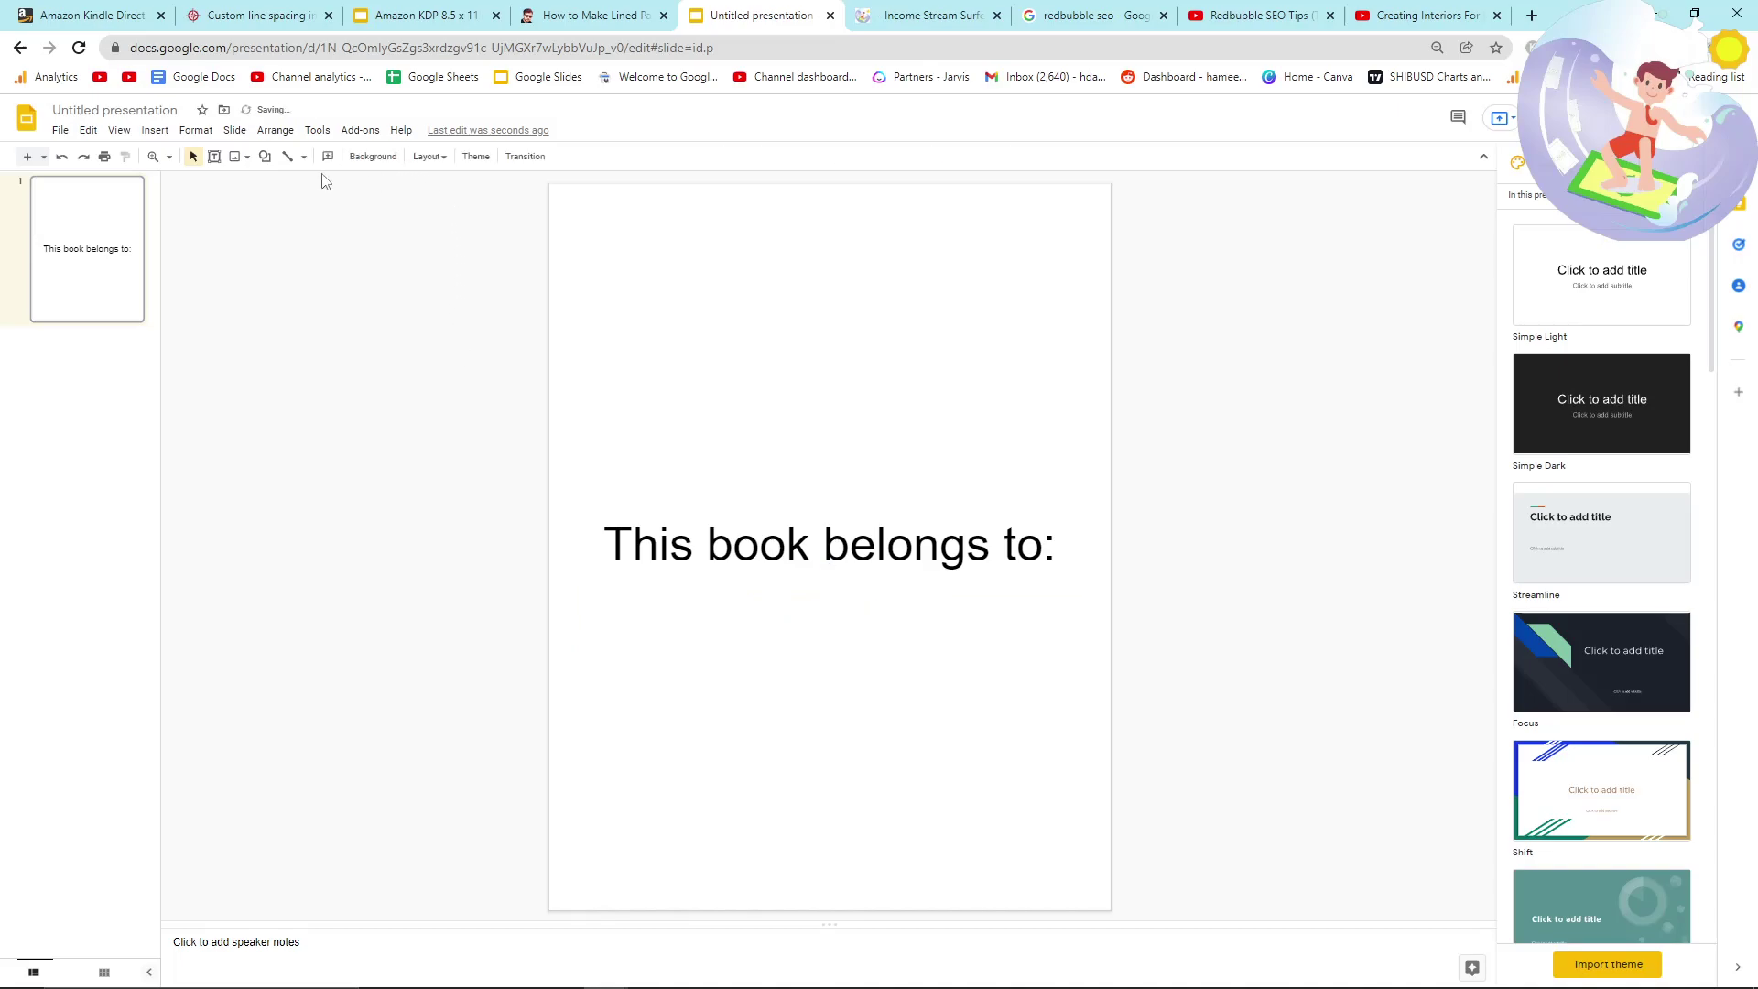
Draw a thick horizontal writing line just below the title.
{"action": "left_click", "coordinate": [288, 156]}
{"action": "mouse_move", "coordinate": [618, 663]}
{"action": "left_mouse_down"}
{"action": "mouse_move", "coordinate": [1064, 652]}
{"action": "mouse_move", "coordinate": [1042, 661]}
{"action": "left_mouse_up"}
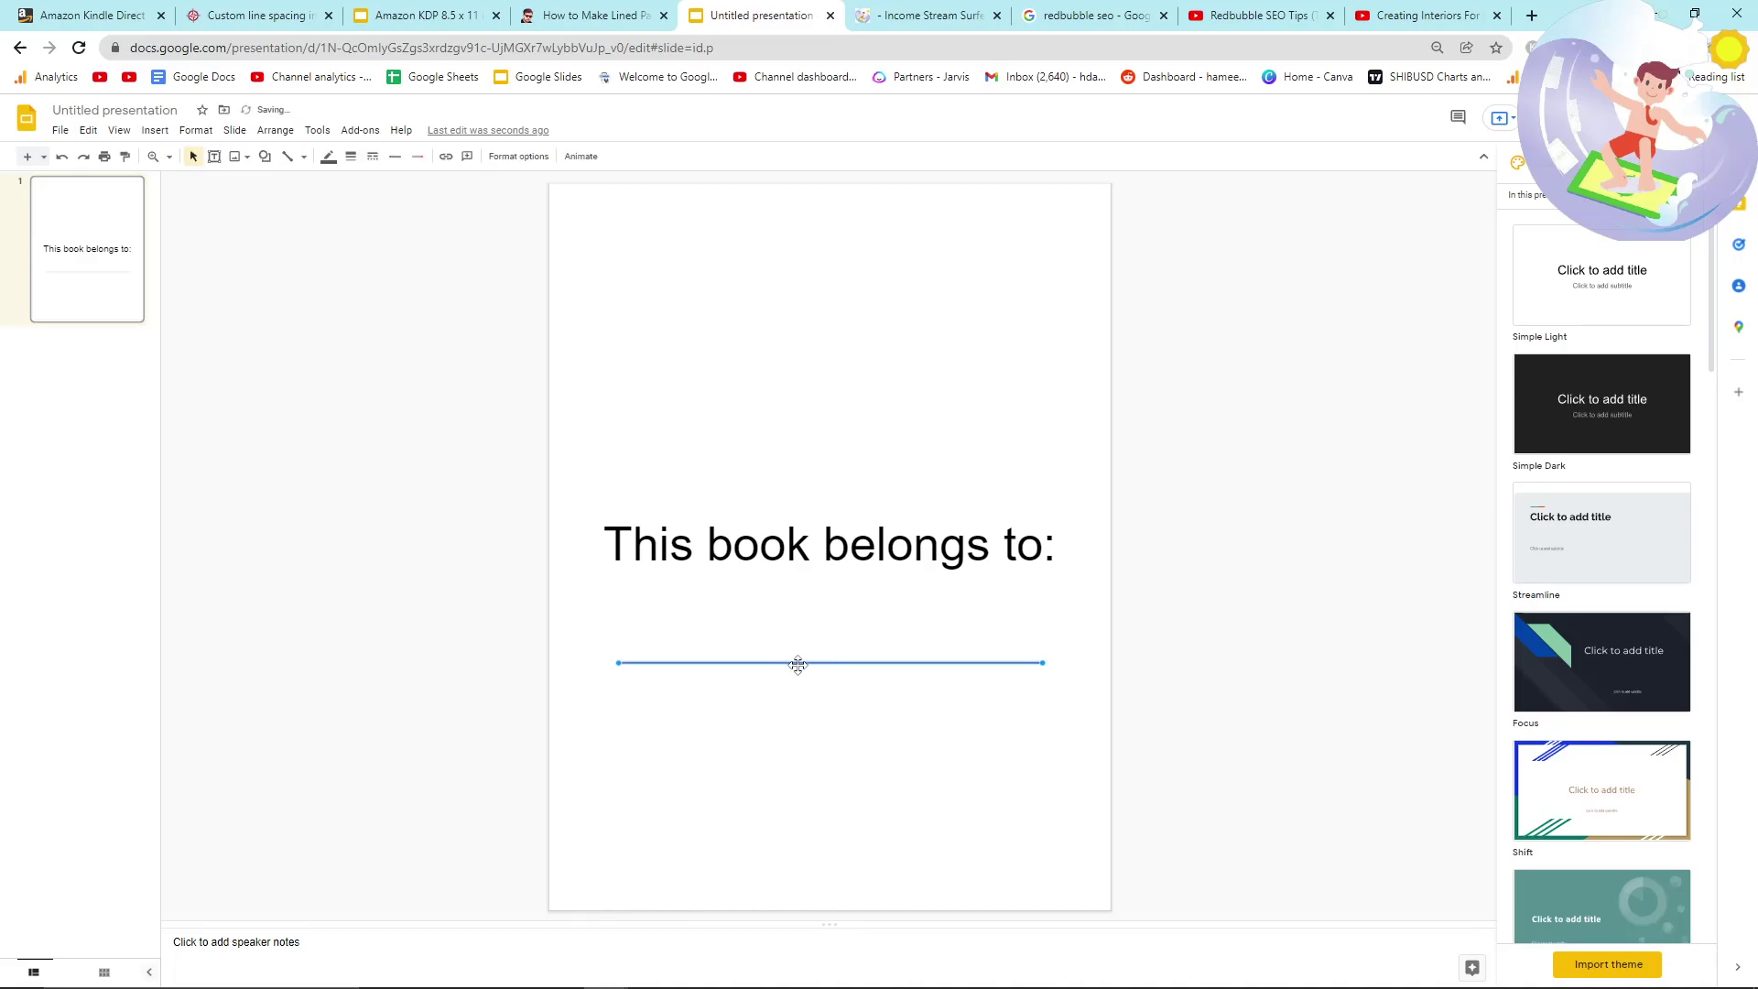
{"action": "left_click_drag", "start_coordinate": [796, 662], "coordinate": [805, 617]}
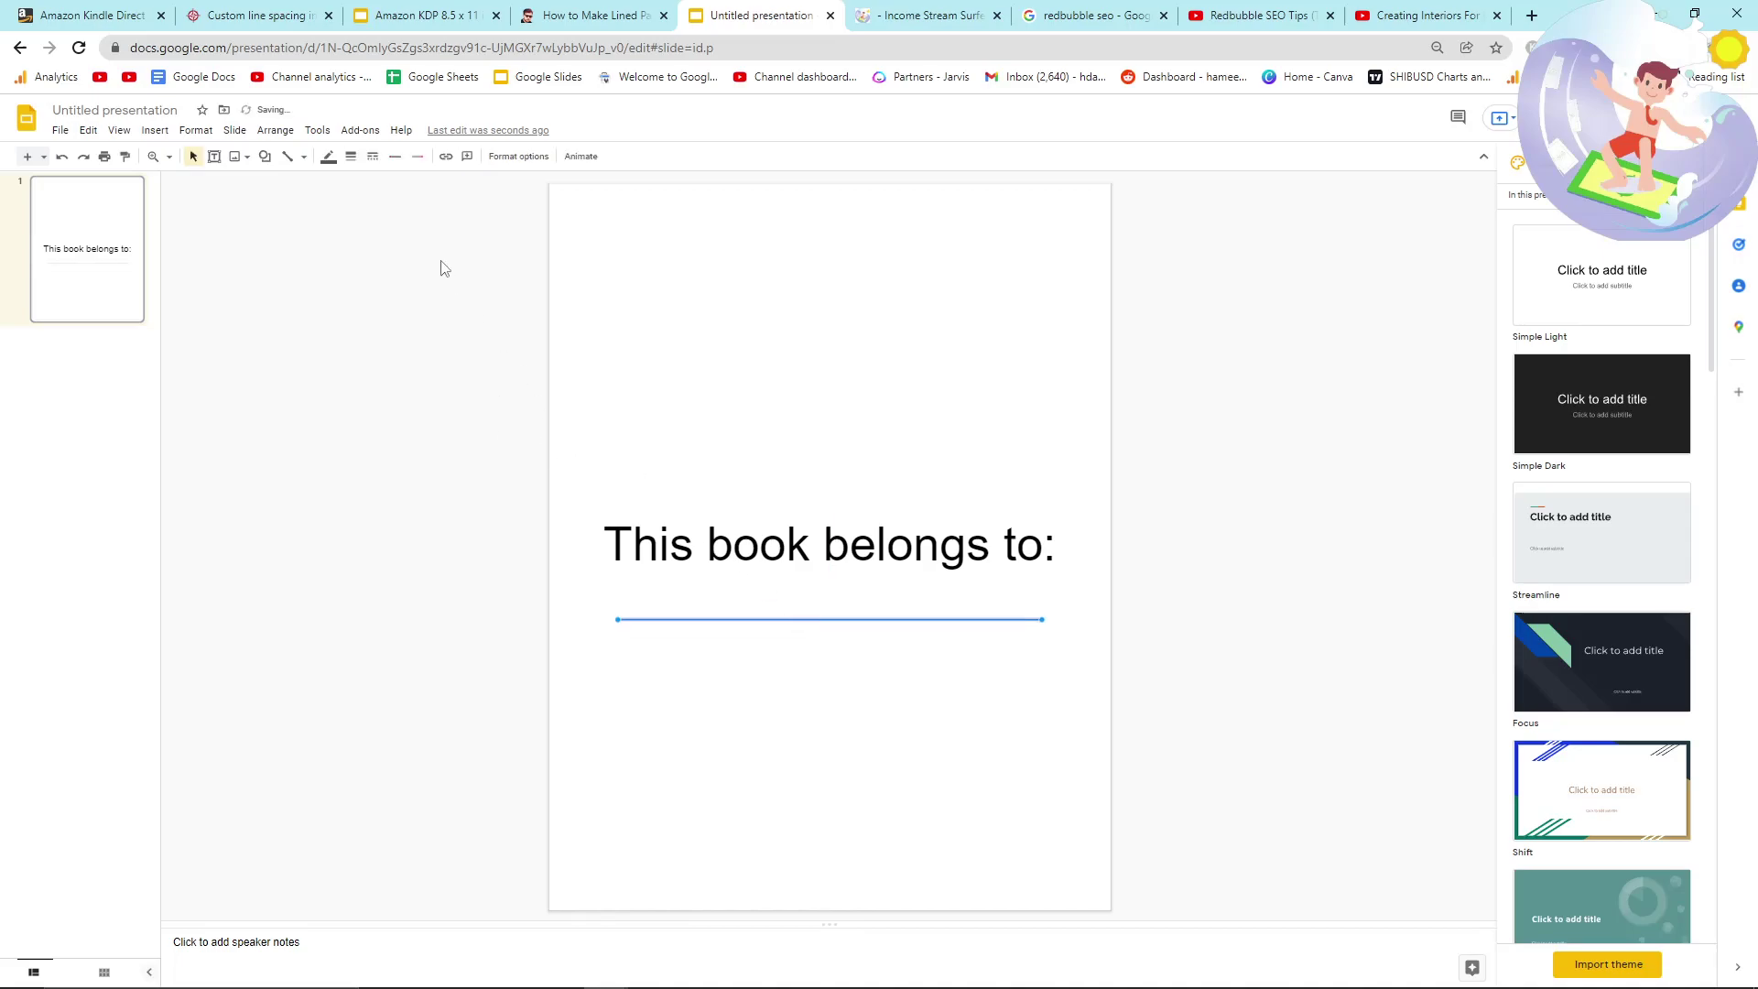
{"action": "left_click", "coordinate": [351, 157]}
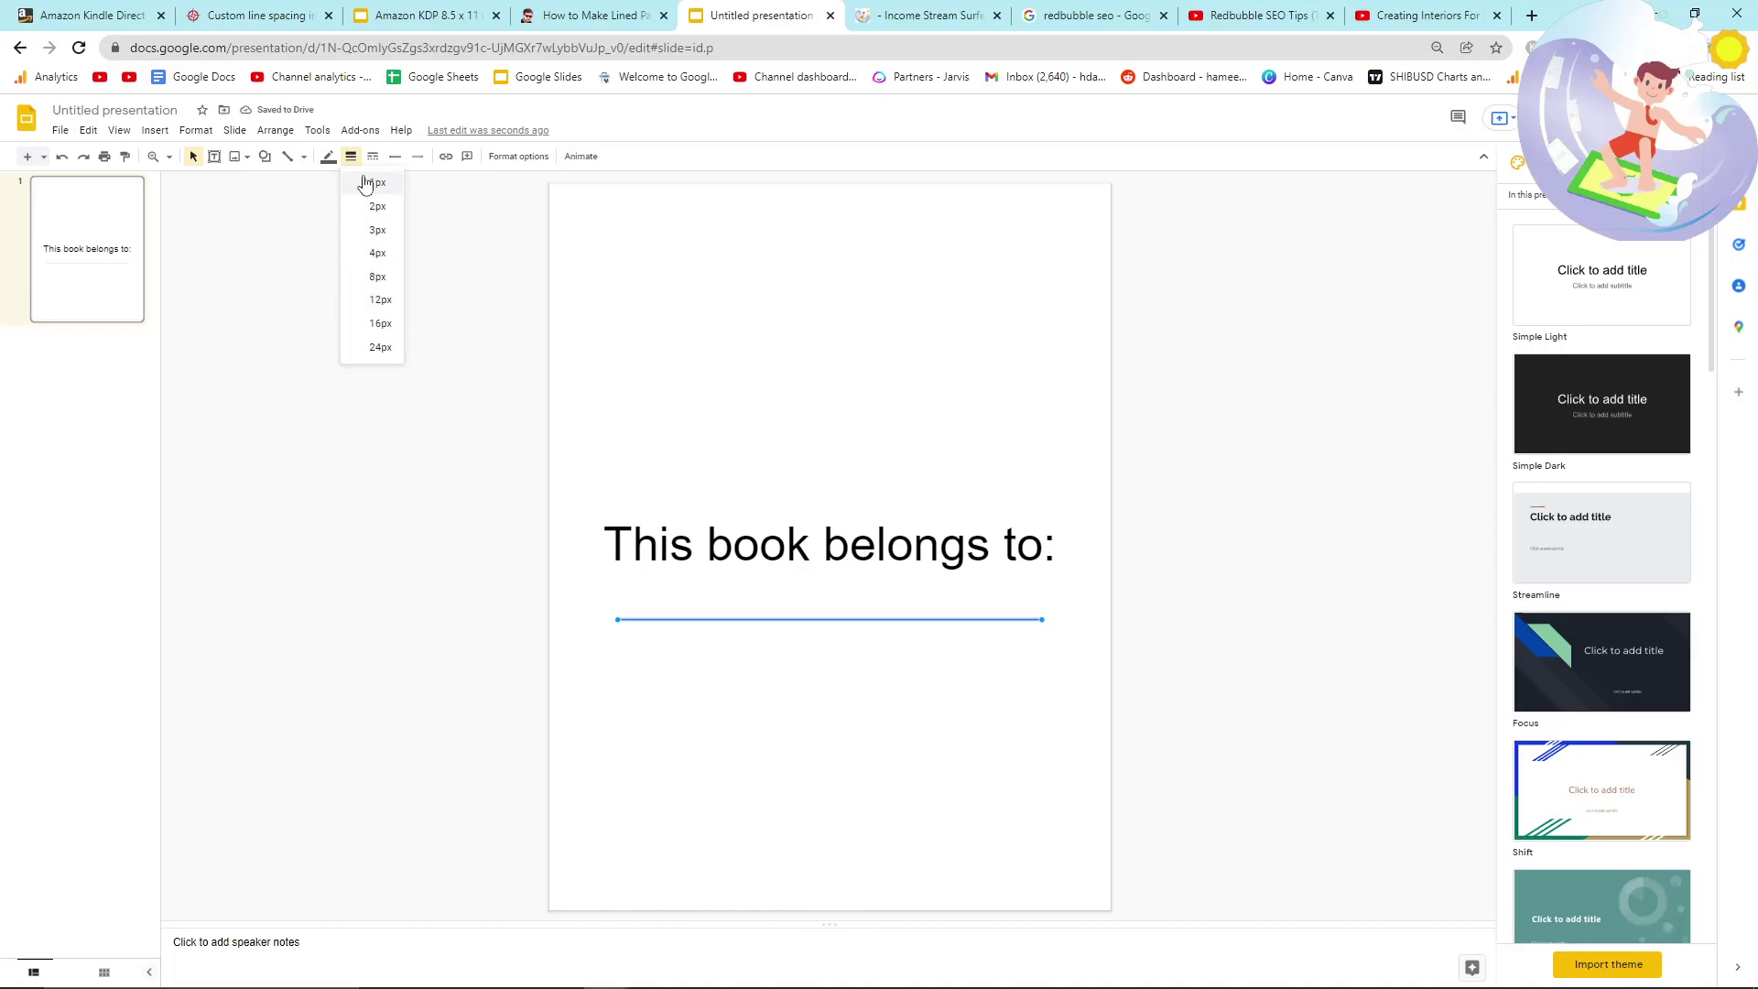
{"action": "left_click", "coordinate": [326, 158]}
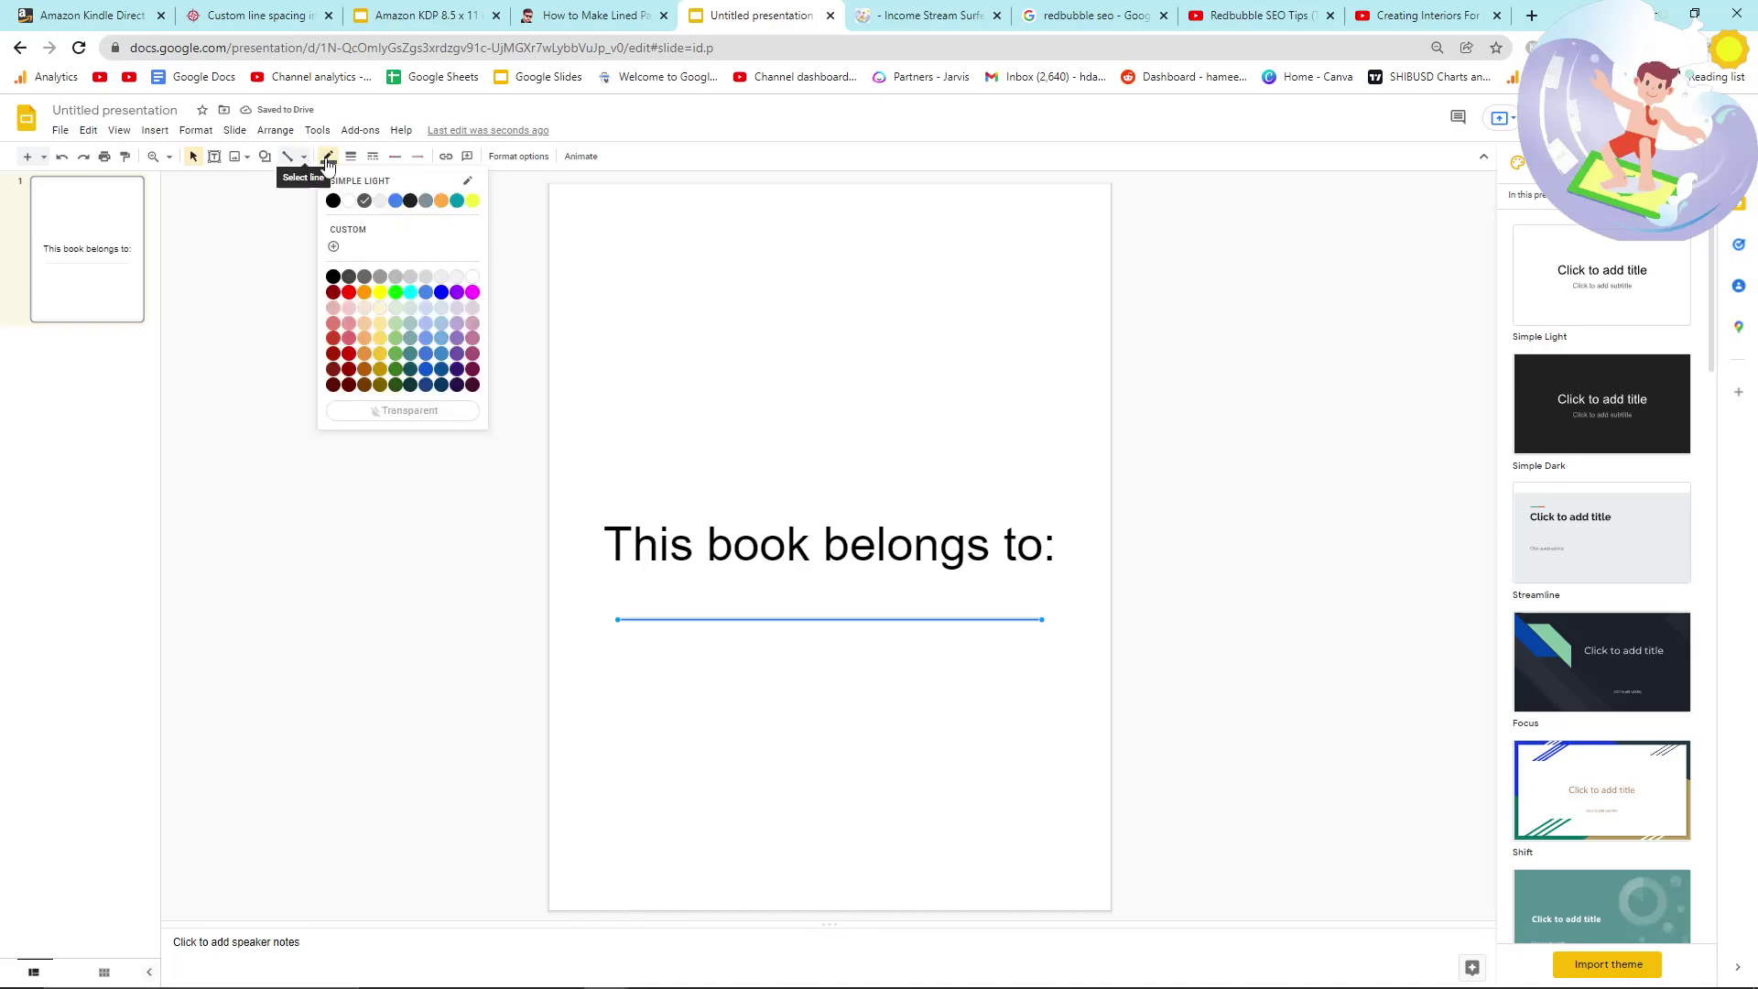
{"action": "left_click", "coordinate": [351, 157]}
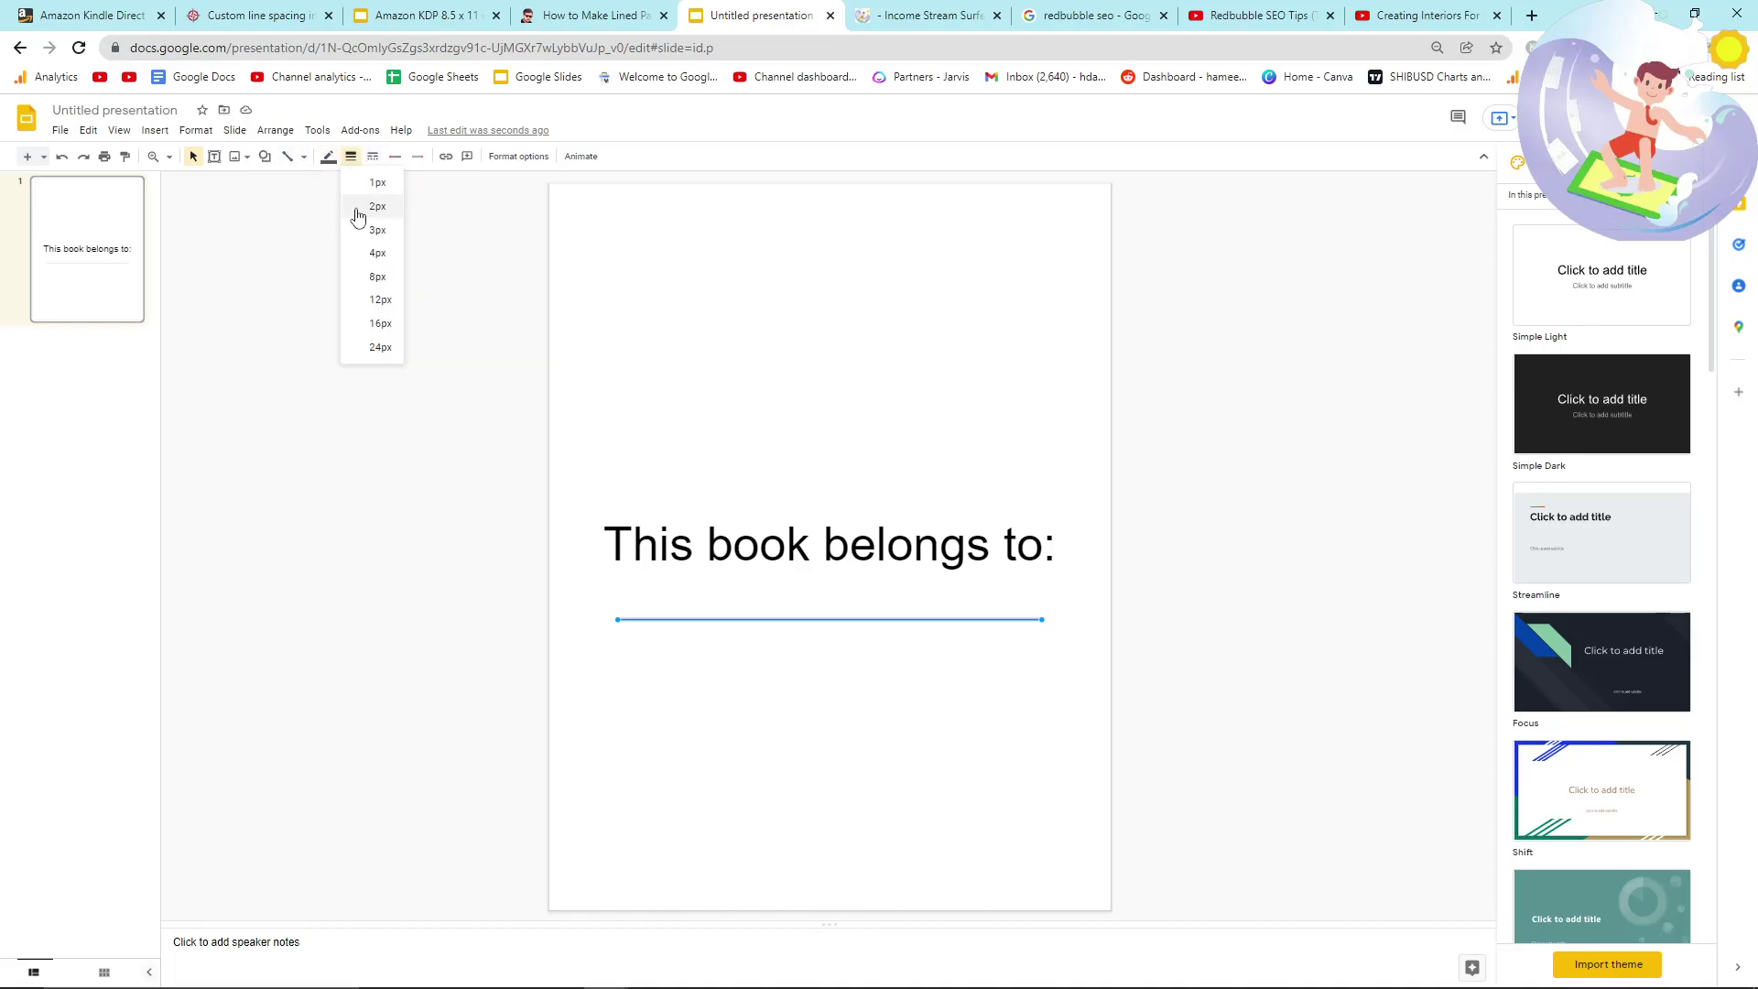
{"action": "left_click", "coordinate": [386, 304]}
{"action": "left_click_drag", "start_coordinate": [816, 620], "coordinate": [829, 647]}
{"action": "left_click", "coordinate": [1158, 569]}
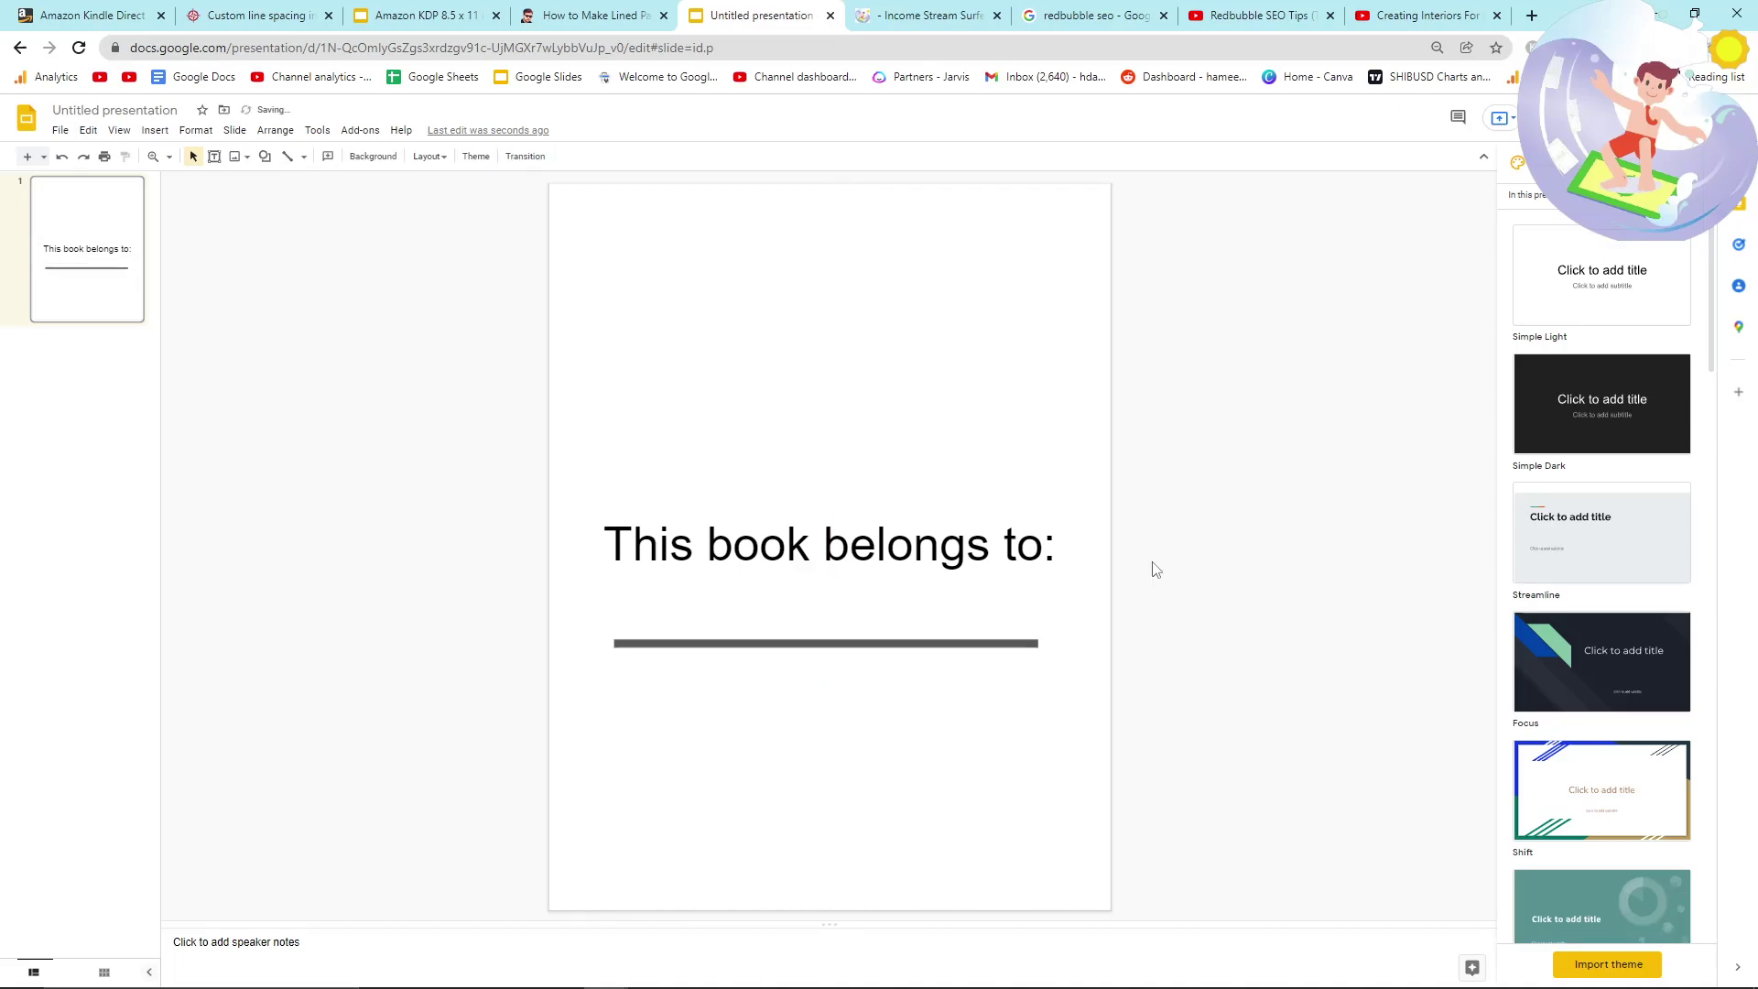
{"action": "left_click", "coordinate": [770, 536]}
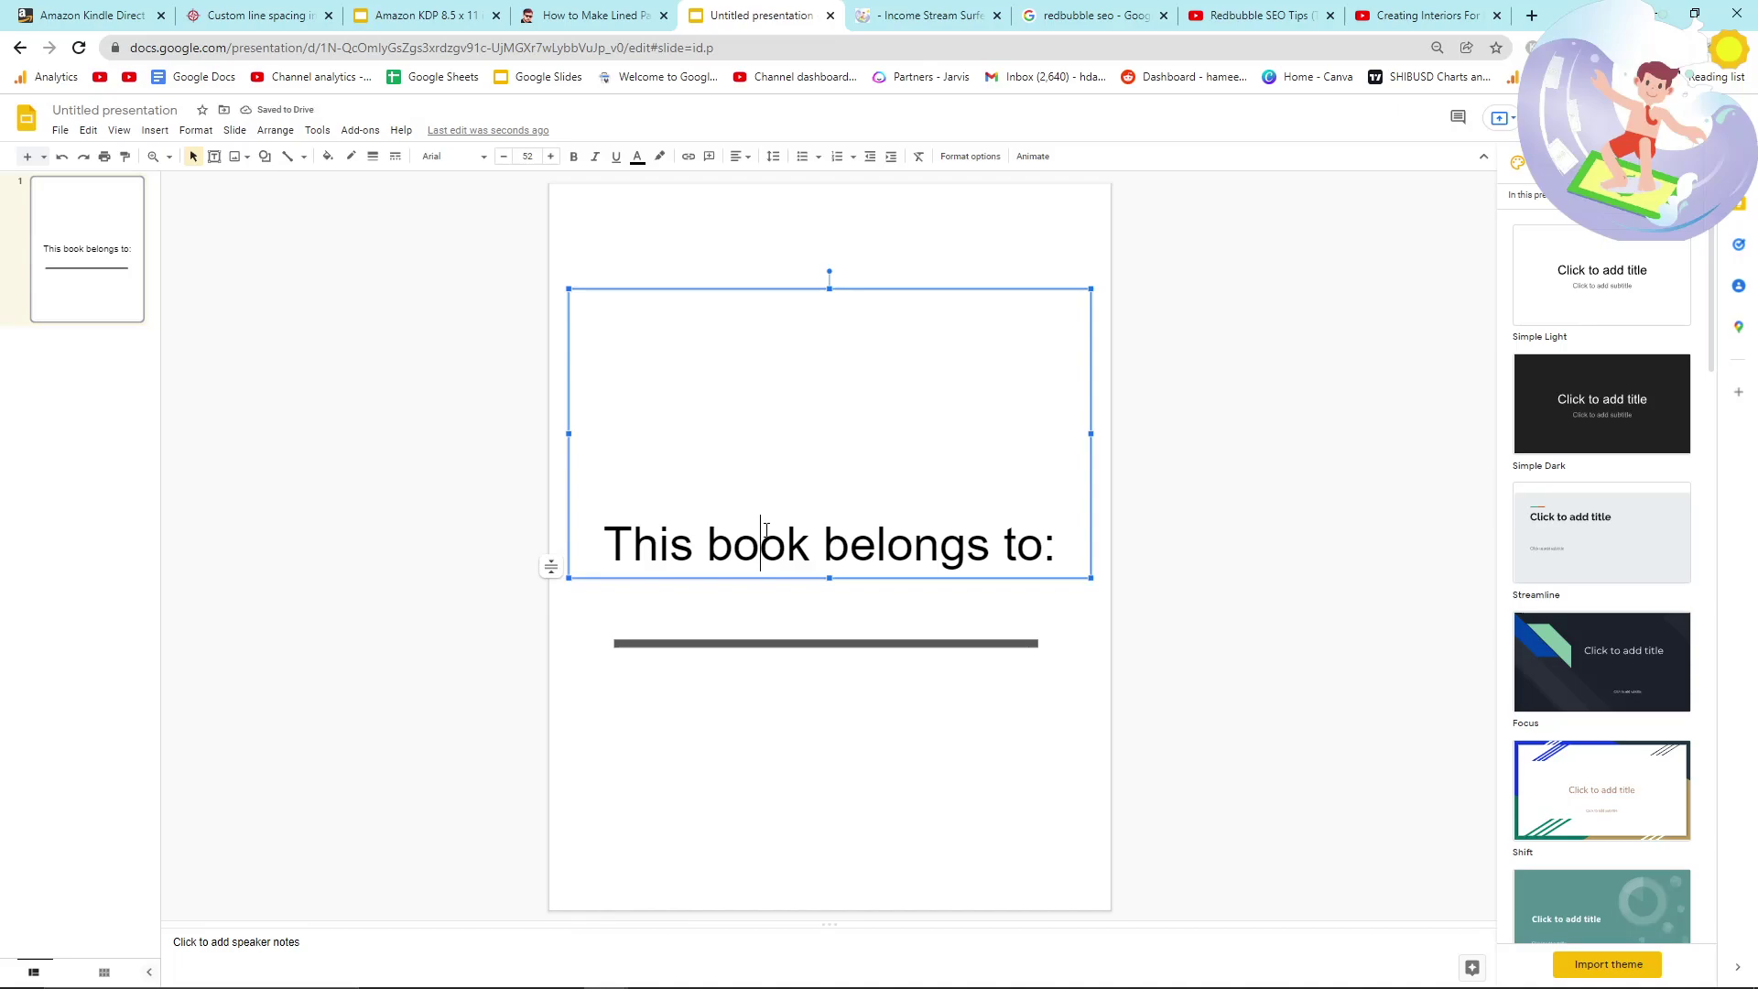
{"action": "key", "text": "ctrl+a"}
{"action": "left_click", "coordinate": [233, 368]}
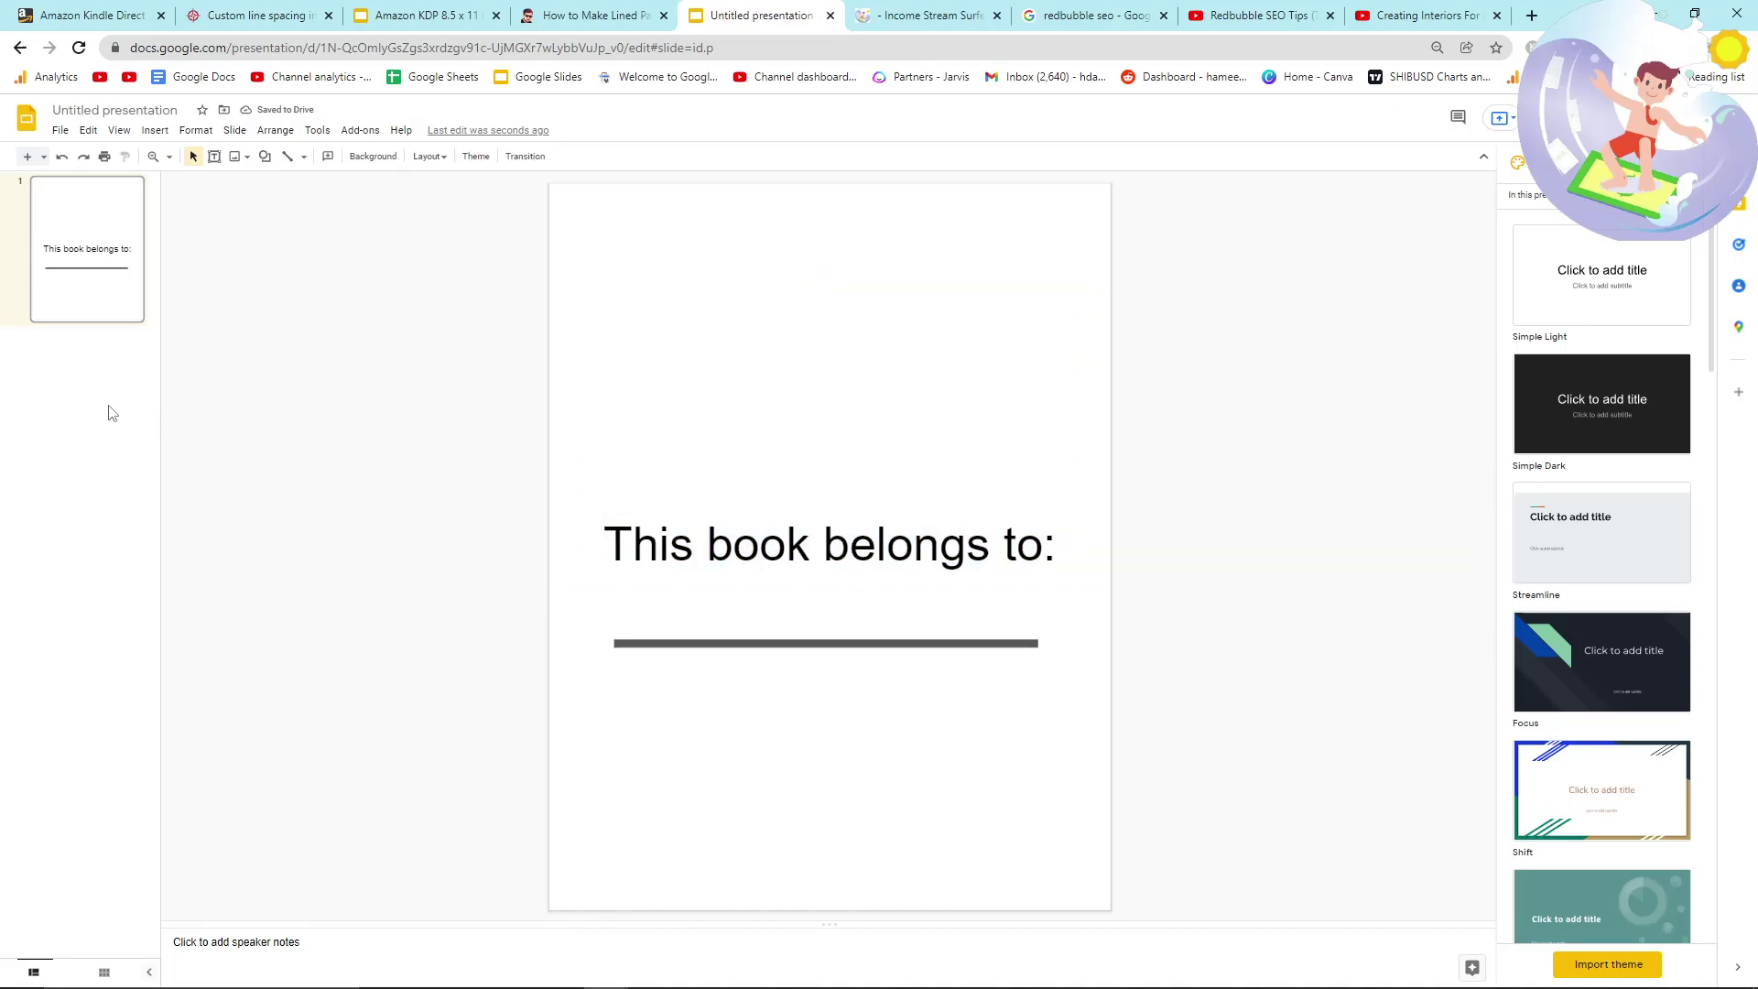
Add a blank second slide by deleting its title and body placeholders.
{"action": "right_click", "coordinate": [79, 365]}
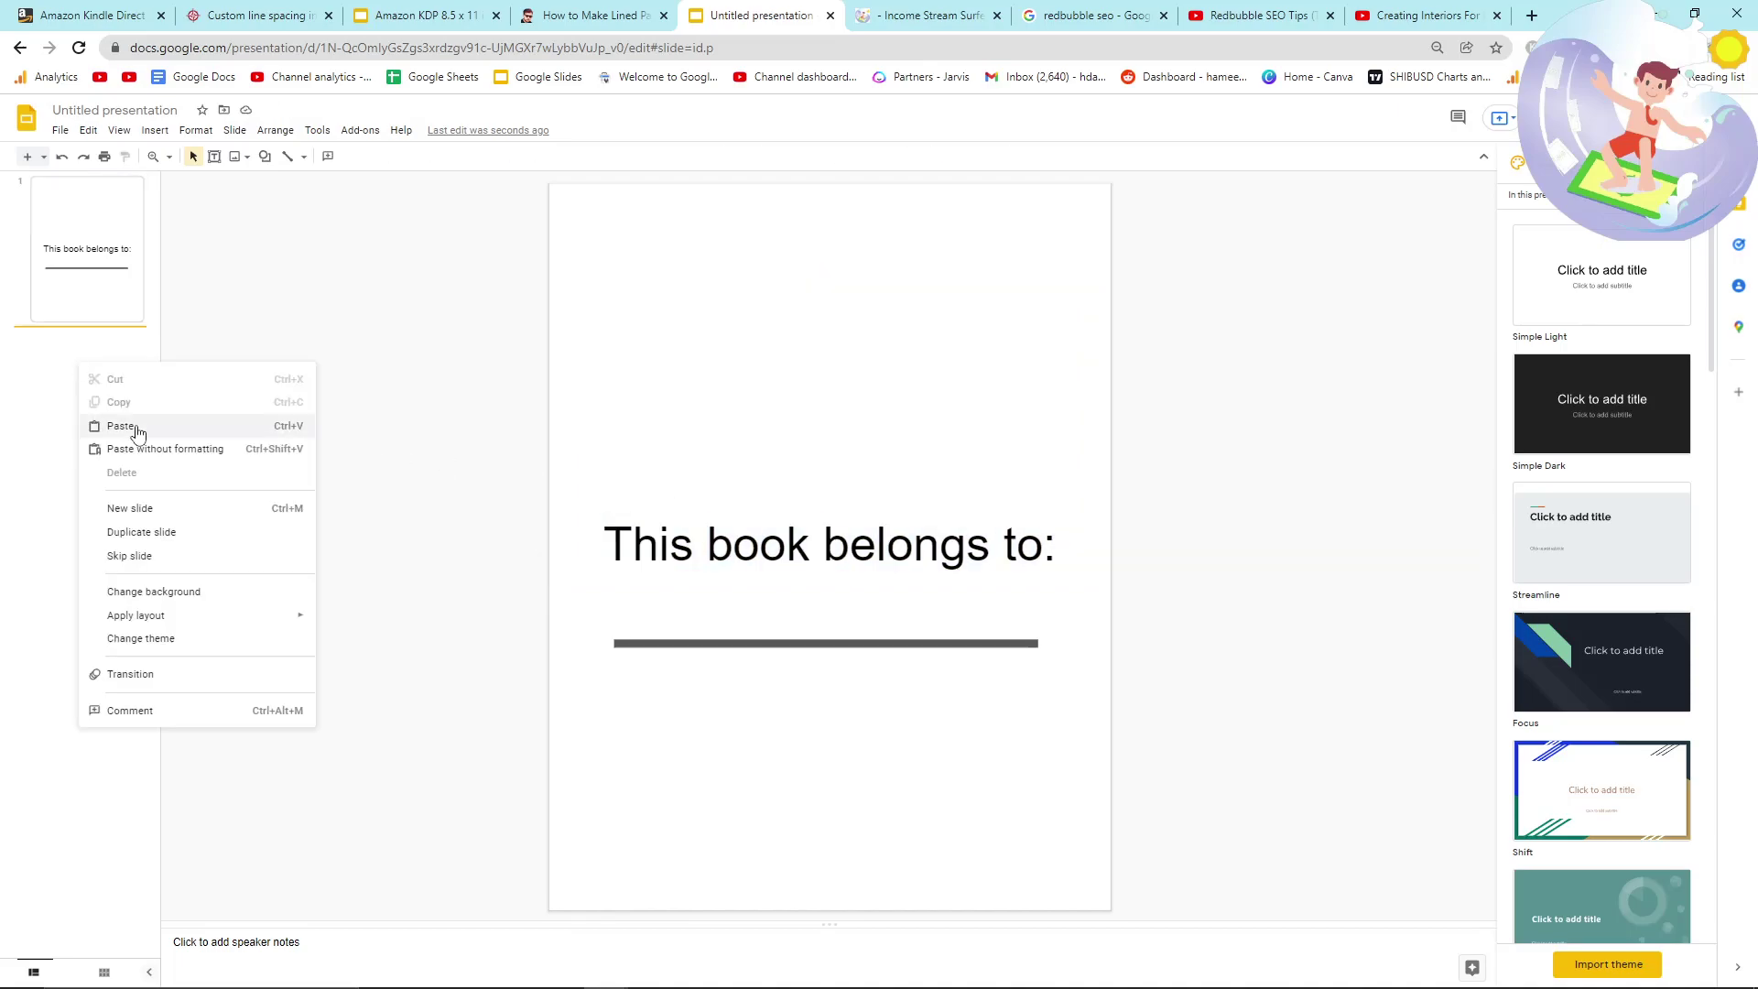
{"action": "left_click", "coordinate": [147, 519]}
{"action": "left_click", "coordinate": [630, 269]}
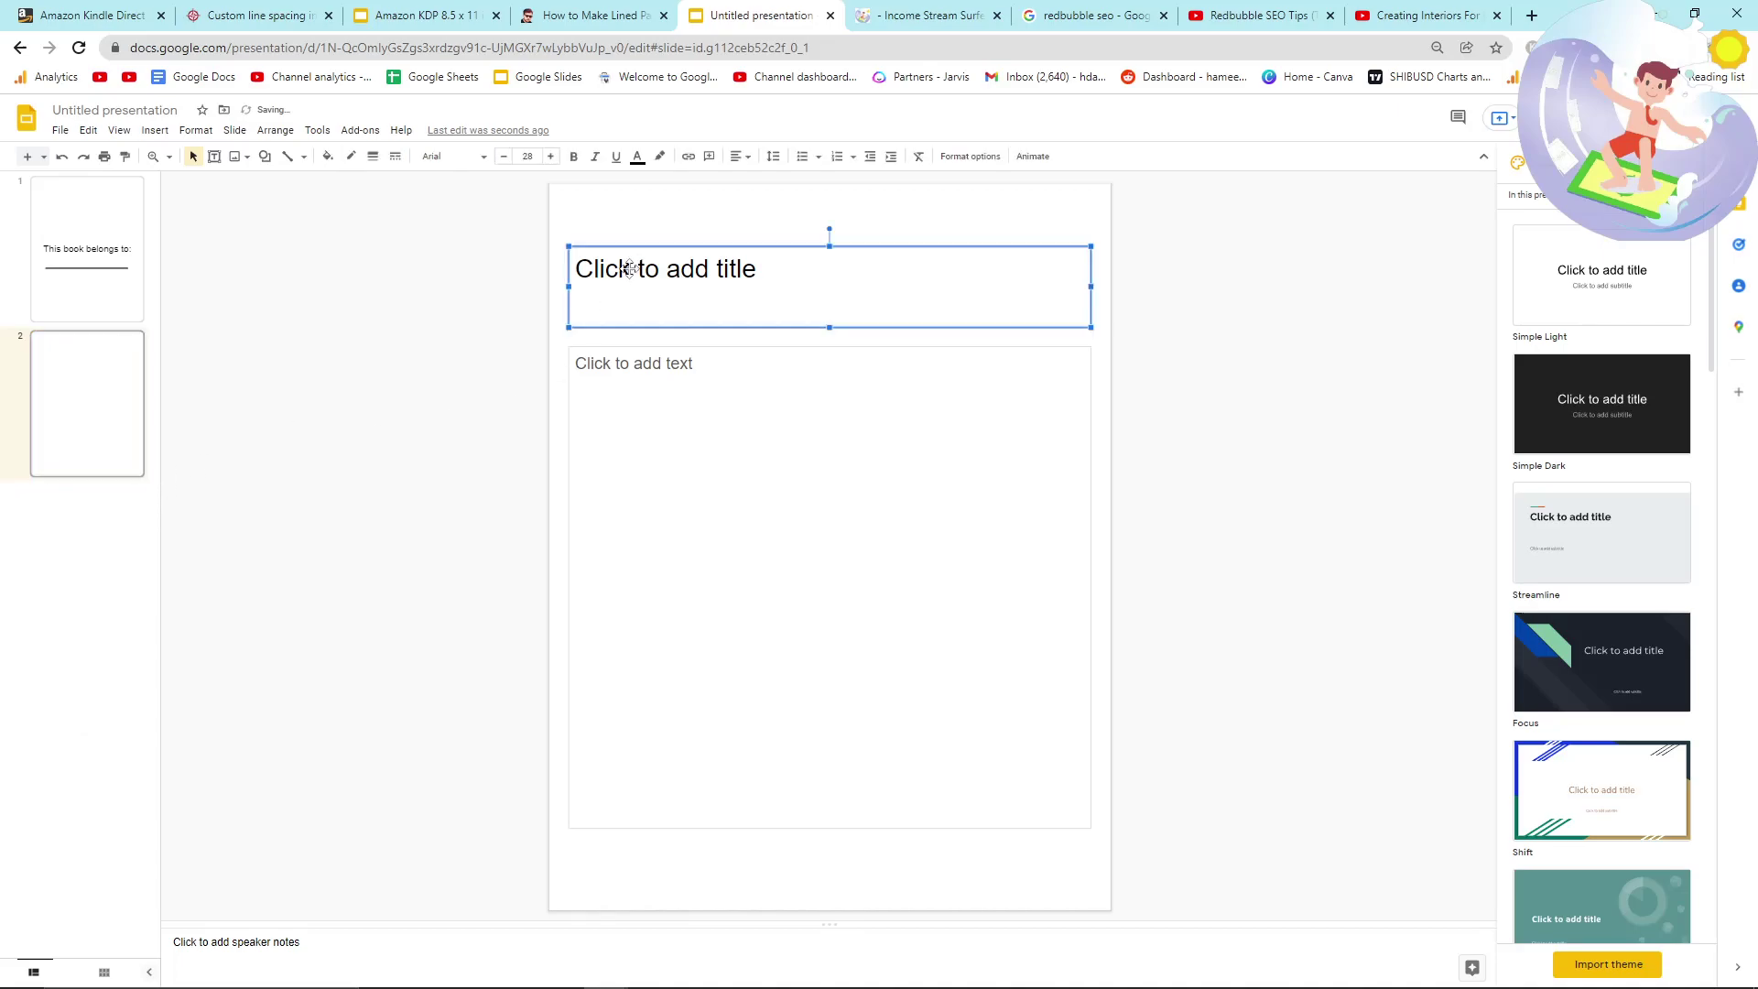
{"action": "key", "text": "Delete"}
{"action": "left_click", "coordinate": [632, 356]}
{"action": "key", "text": "Delete"}
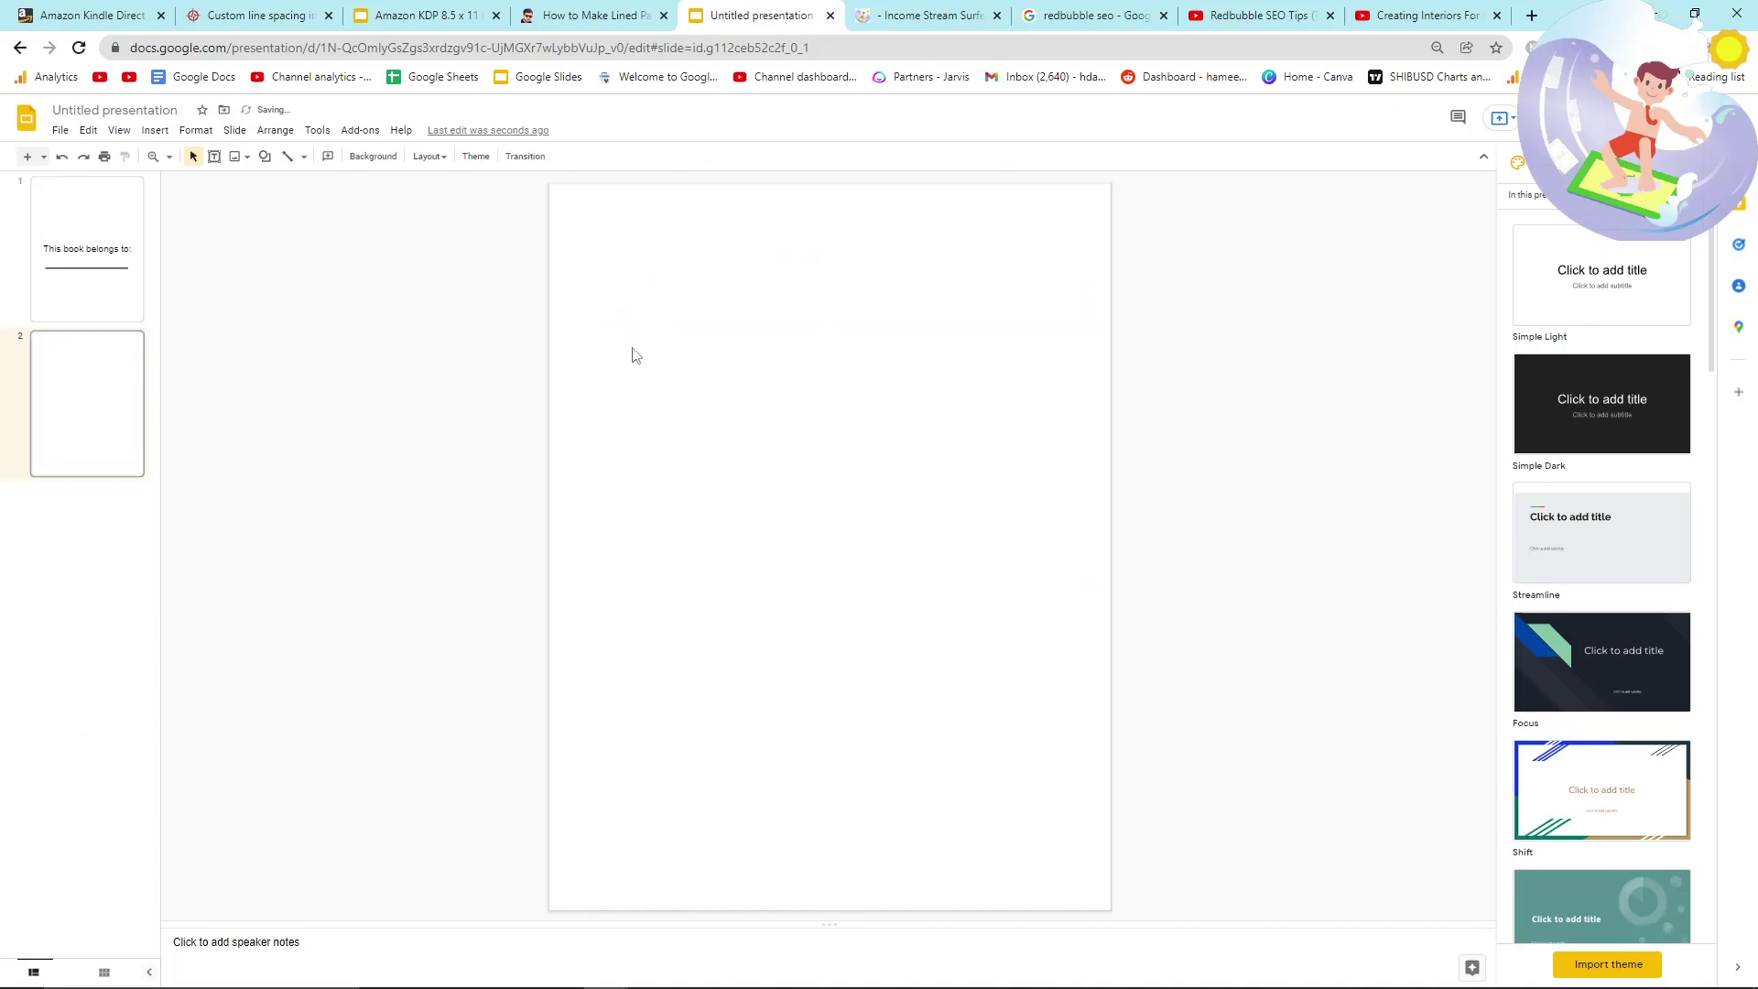
Insert a 1x1 table at the top of the slide, stretched across the full width.
{"action": "left_click", "coordinate": [155, 130]}
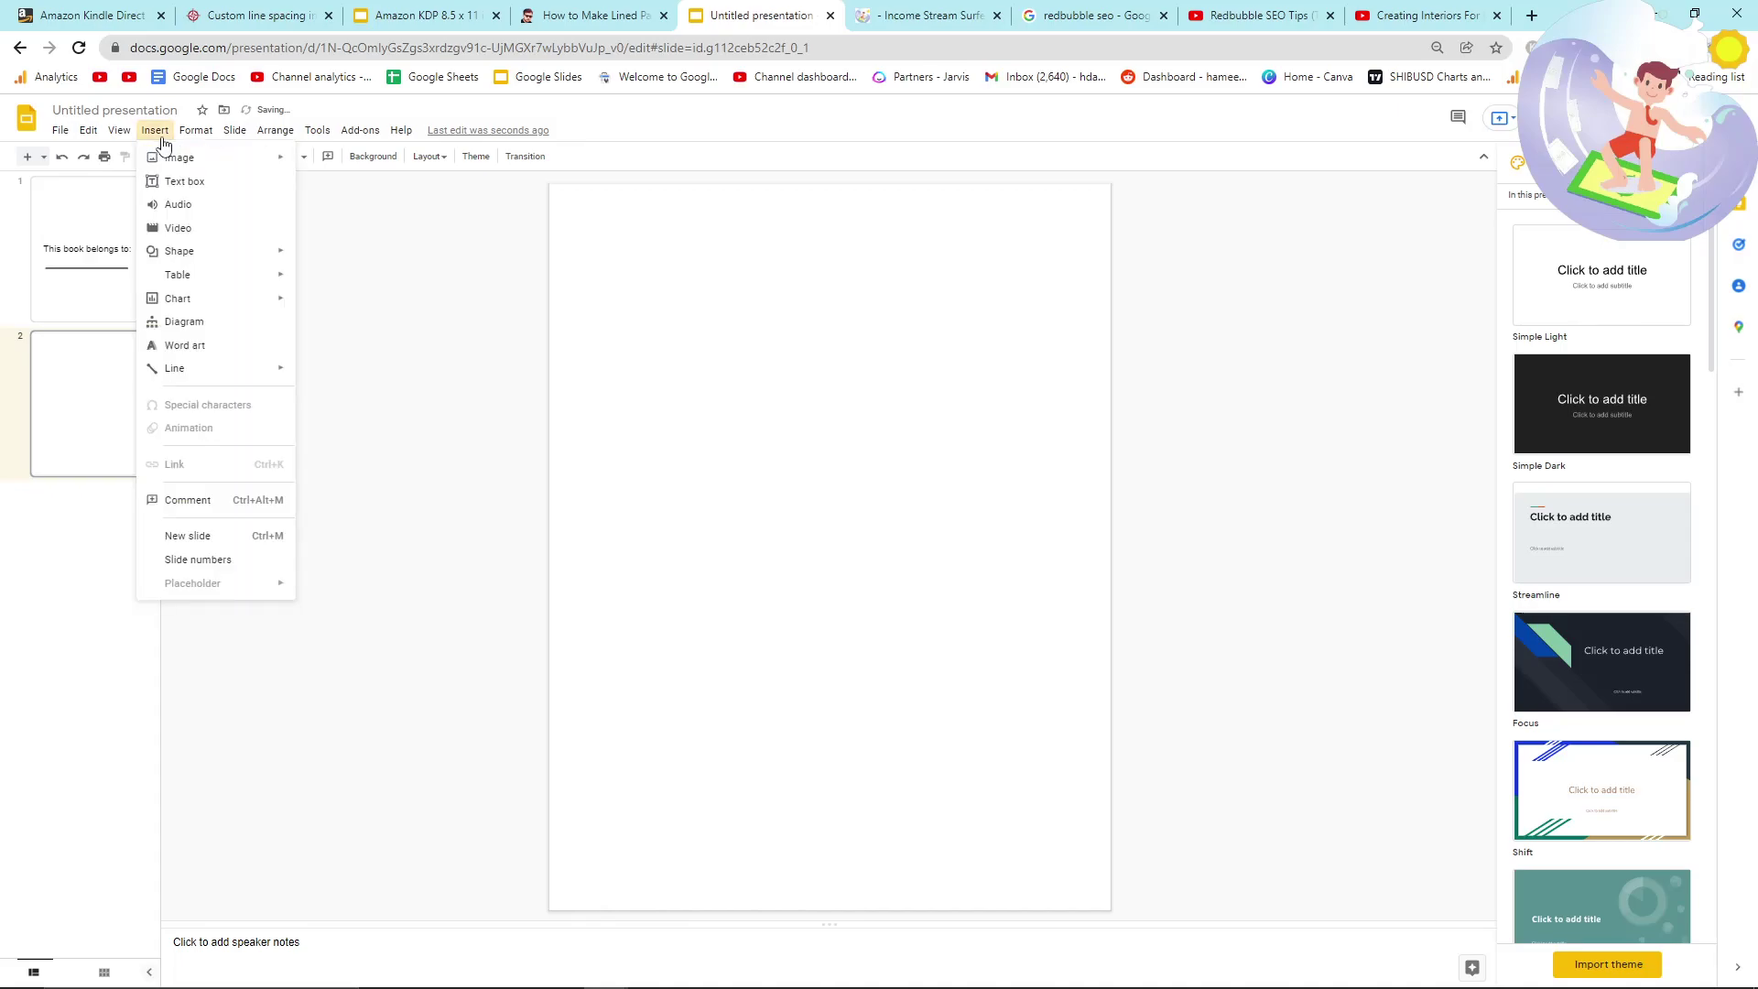
{"action": "mouse_move", "coordinate": [165, 163]}
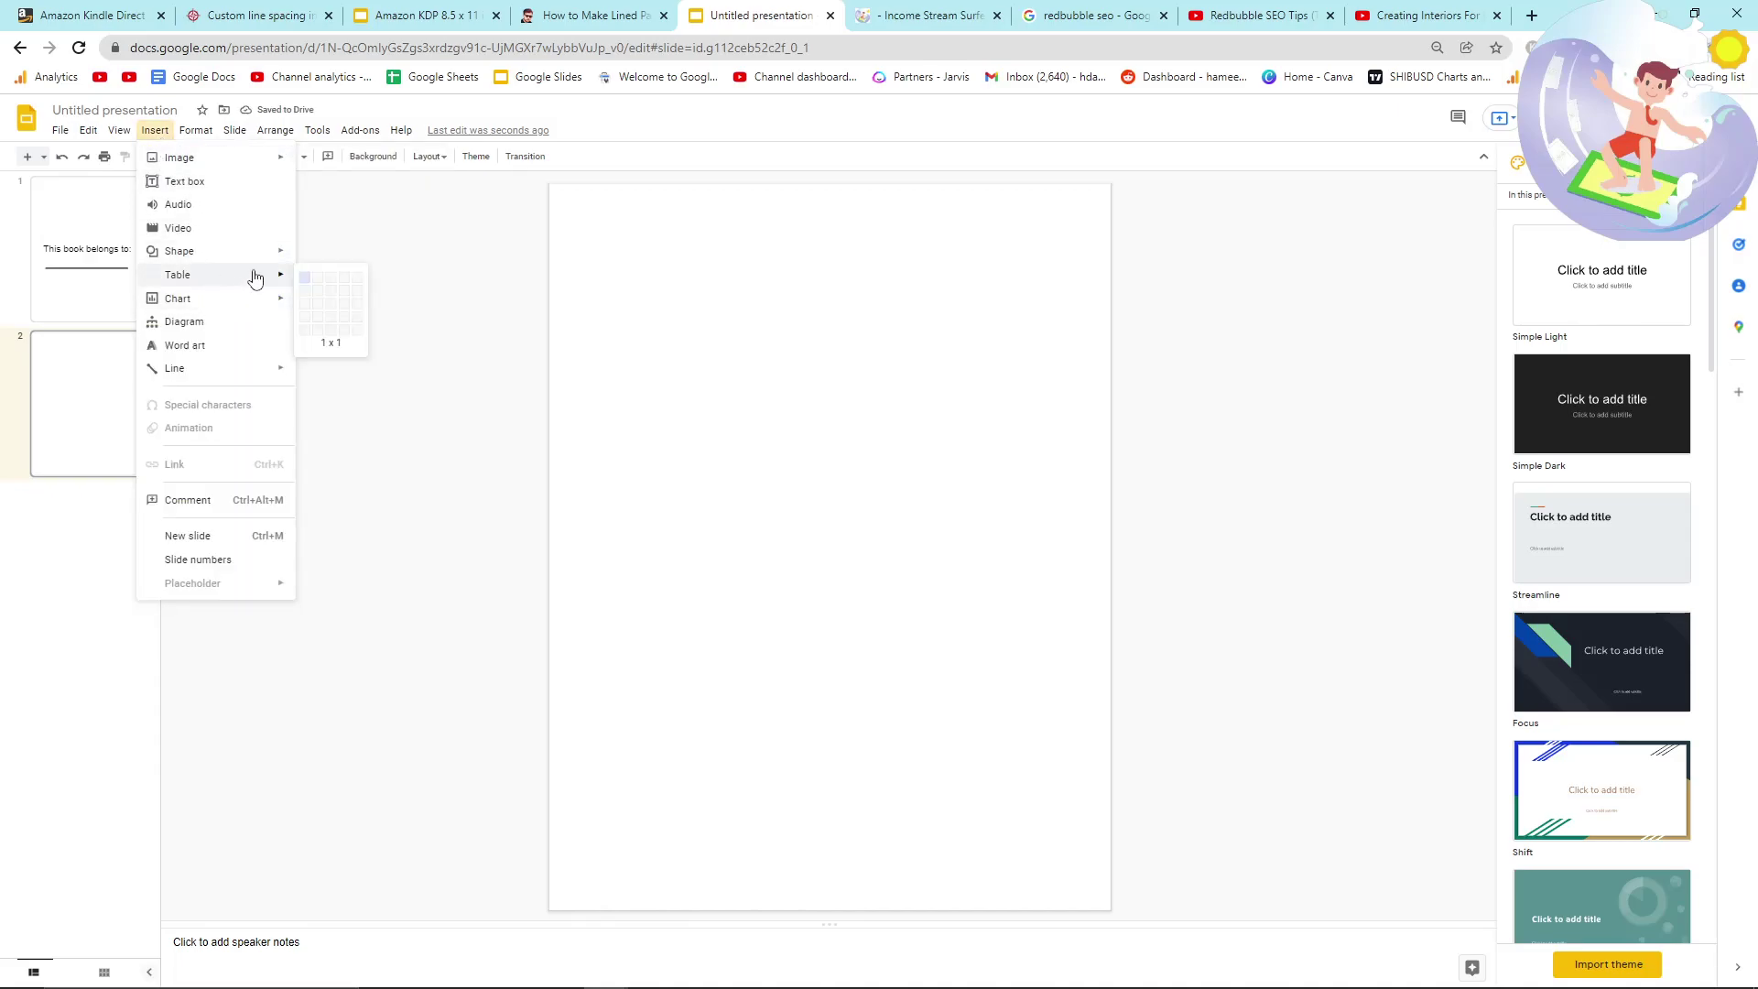
{"action": "left_click", "coordinate": [306, 279]}
{"action": "left_click_drag", "start_coordinate": [720, 531], "coordinate": [648, 183]}
{"action": "left_click_drag", "start_coordinate": [974, 198], "coordinate": [1113, 198]}
Give the table strip a black 1px border.
{"action": "left_click", "coordinate": [877, 207]}
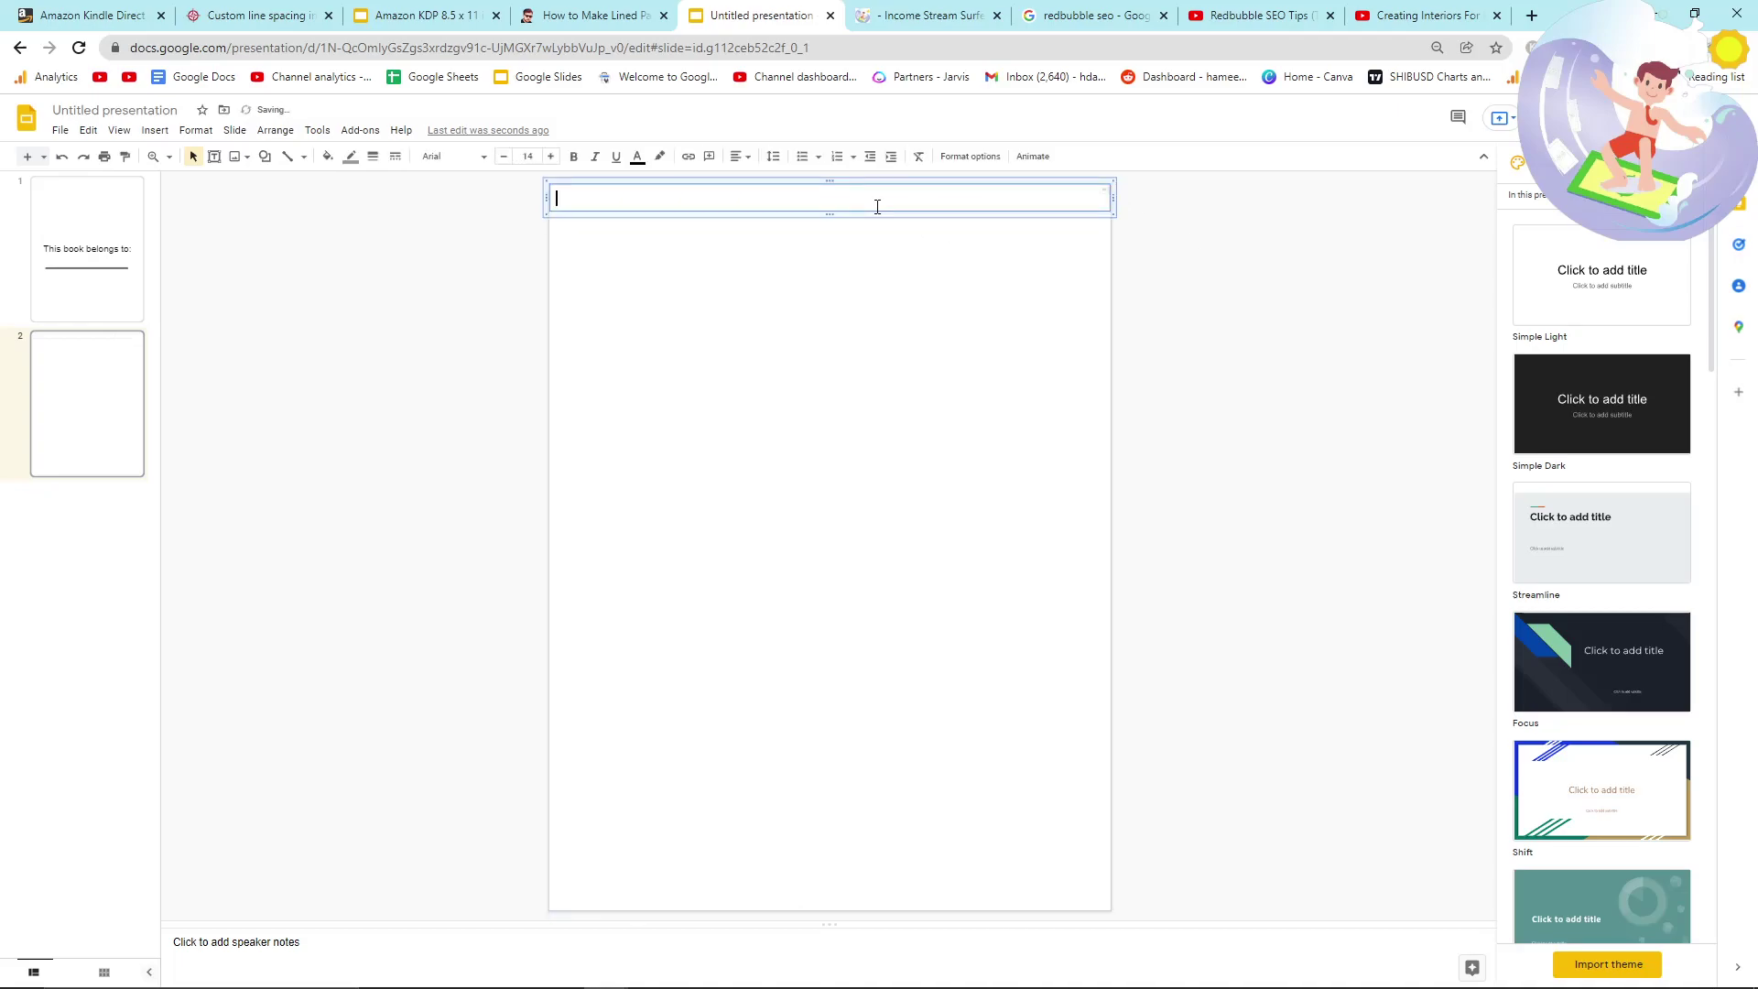
{"action": "left_click", "coordinate": [350, 158]}
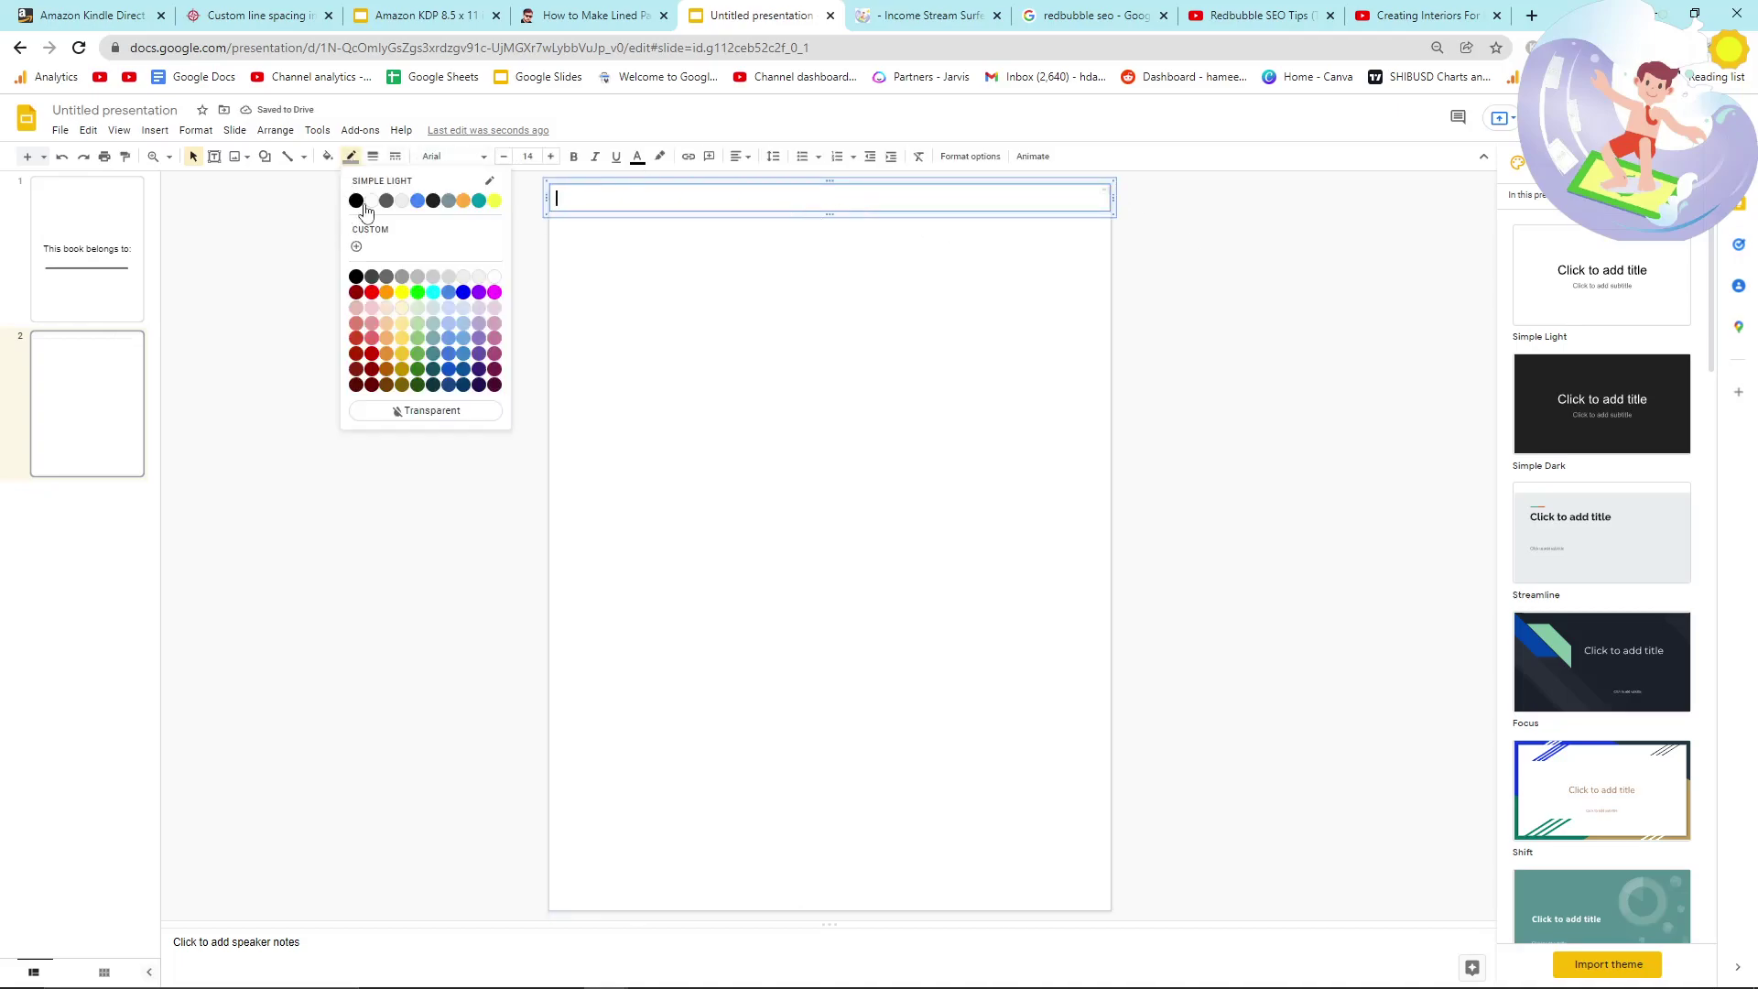
{"action": "left_click", "coordinate": [356, 201]}
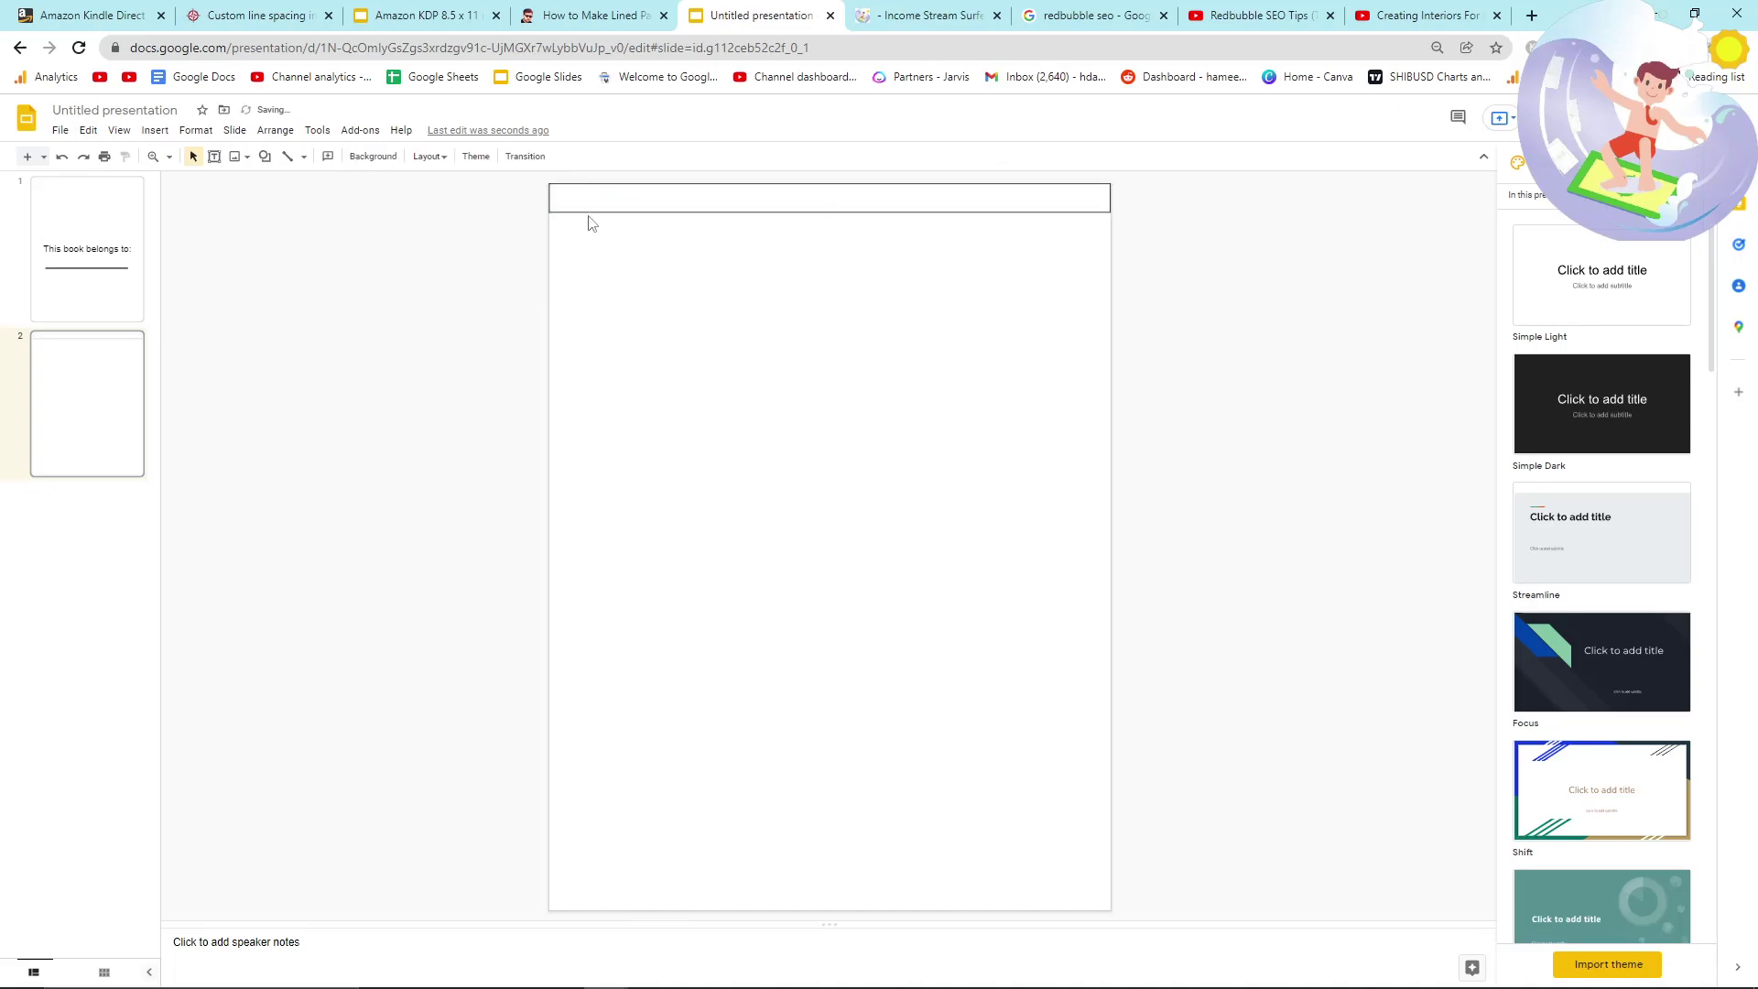
{"action": "left_click", "coordinate": [589, 211]}
{"action": "left_click", "coordinate": [350, 157]}
{"action": "left_click", "coordinate": [367, 189]}
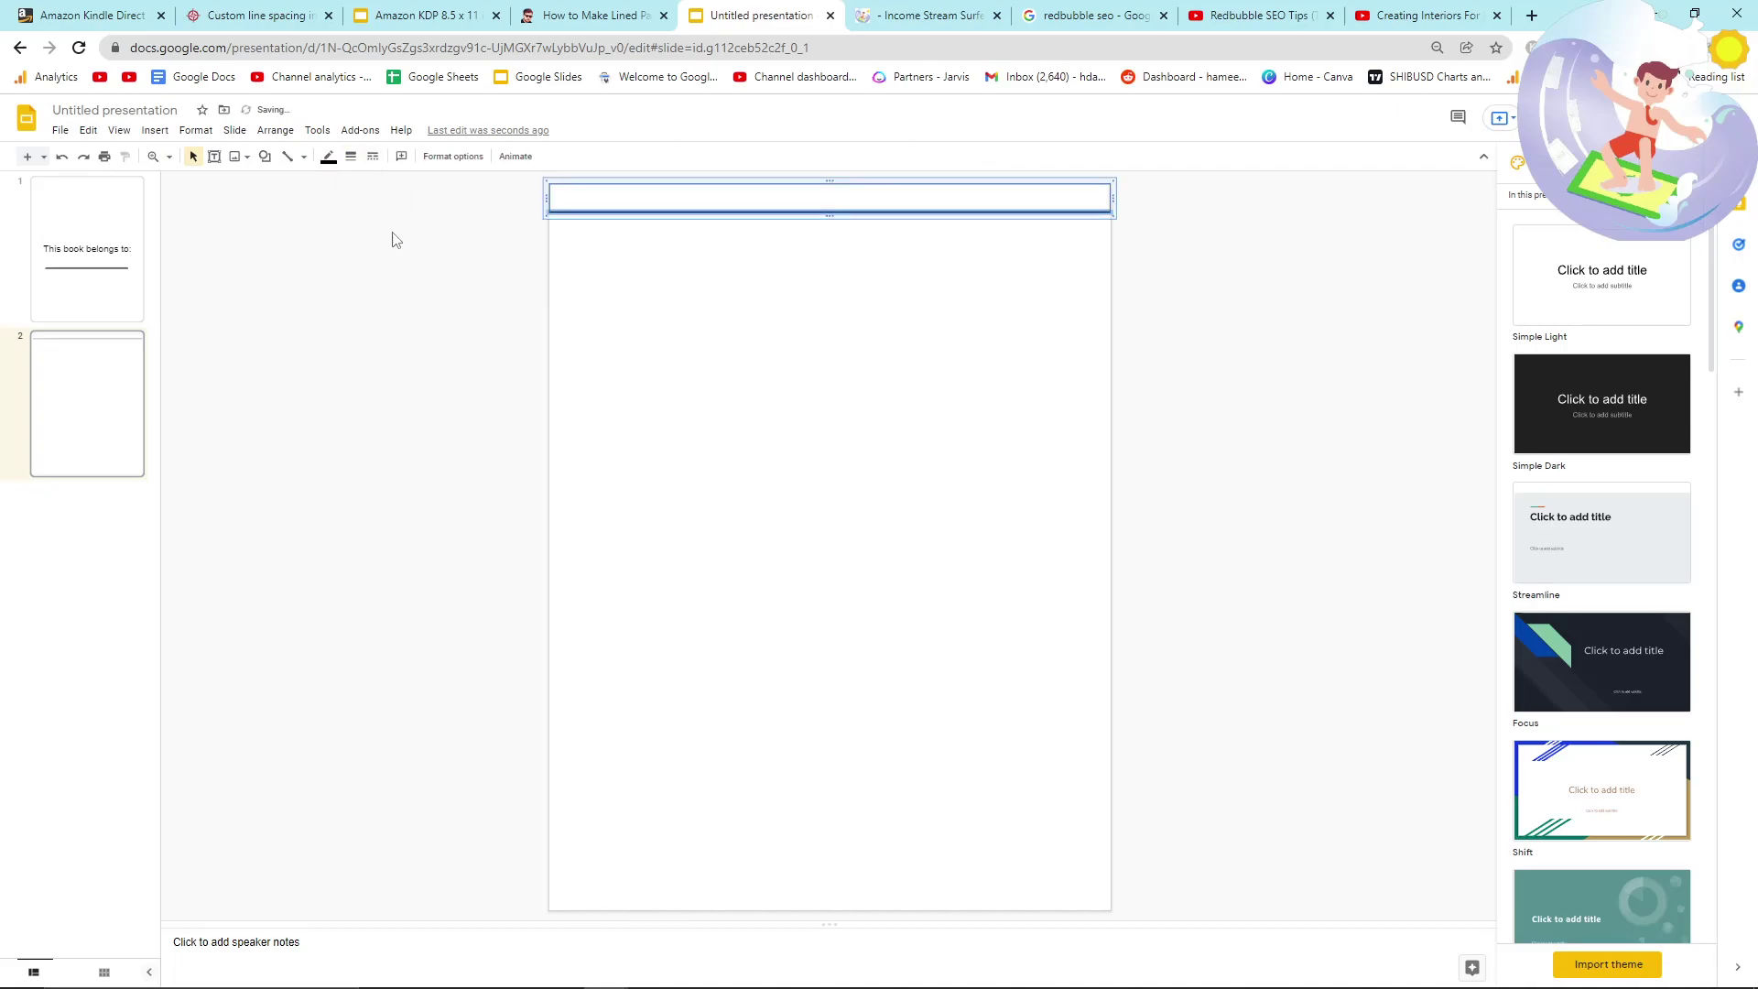
{"action": "left_click", "coordinate": [579, 291]}
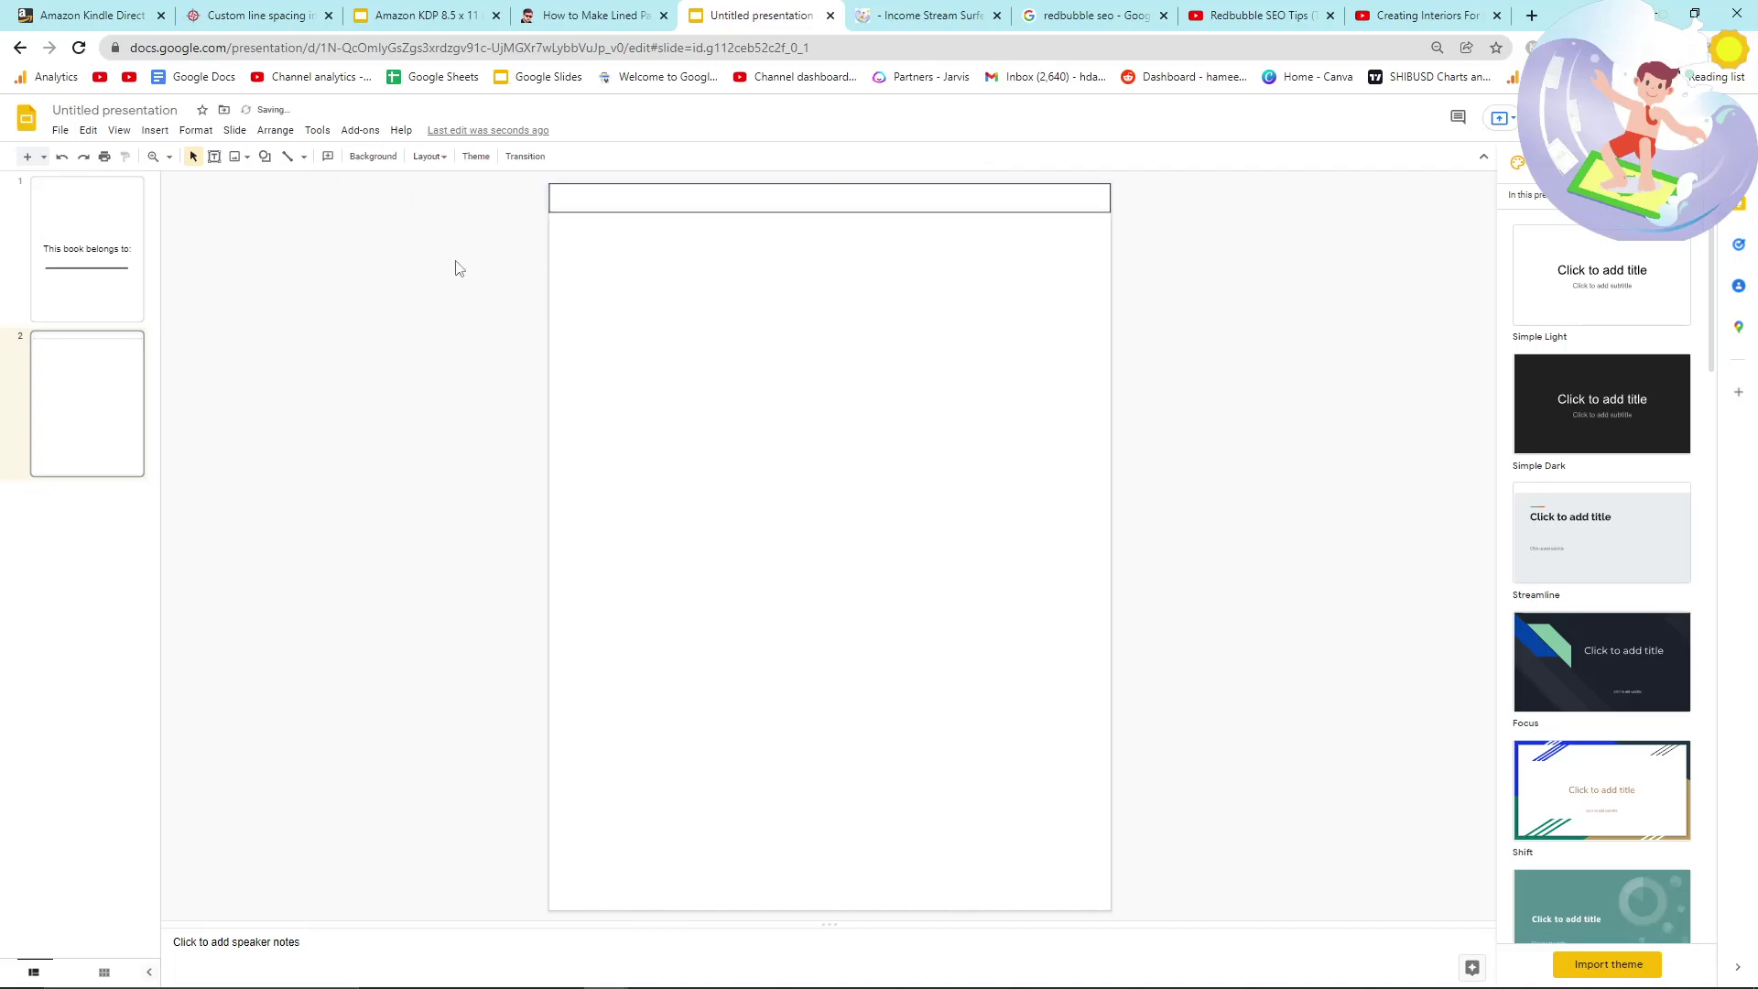
Duplicate the table strip and align the copy directly beneath the first.
{"action": "left_click", "coordinate": [601, 212]}
{"action": "key", "text": "ctrl+d"}
{"action": "left_click_drag", "start_coordinate": [898, 220], "coordinate": [891, 244]}
{"action": "left_click", "coordinate": [492, 328]}
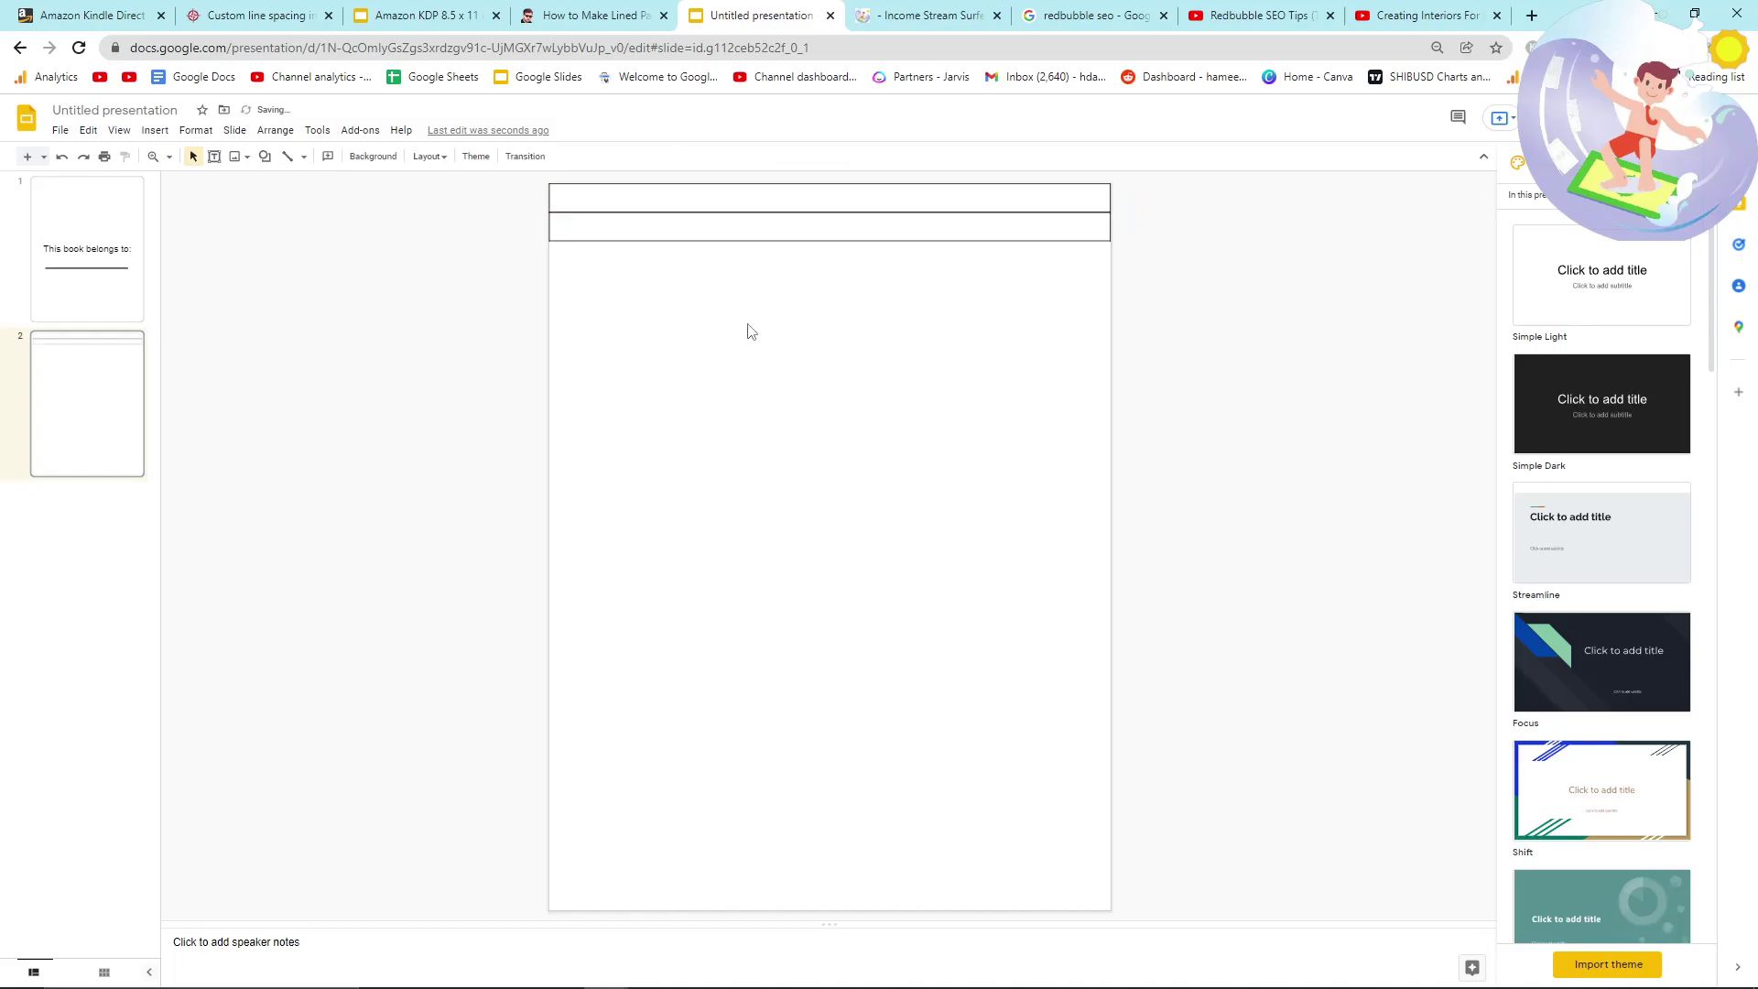
{"action": "left_click", "coordinate": [719, 235]}
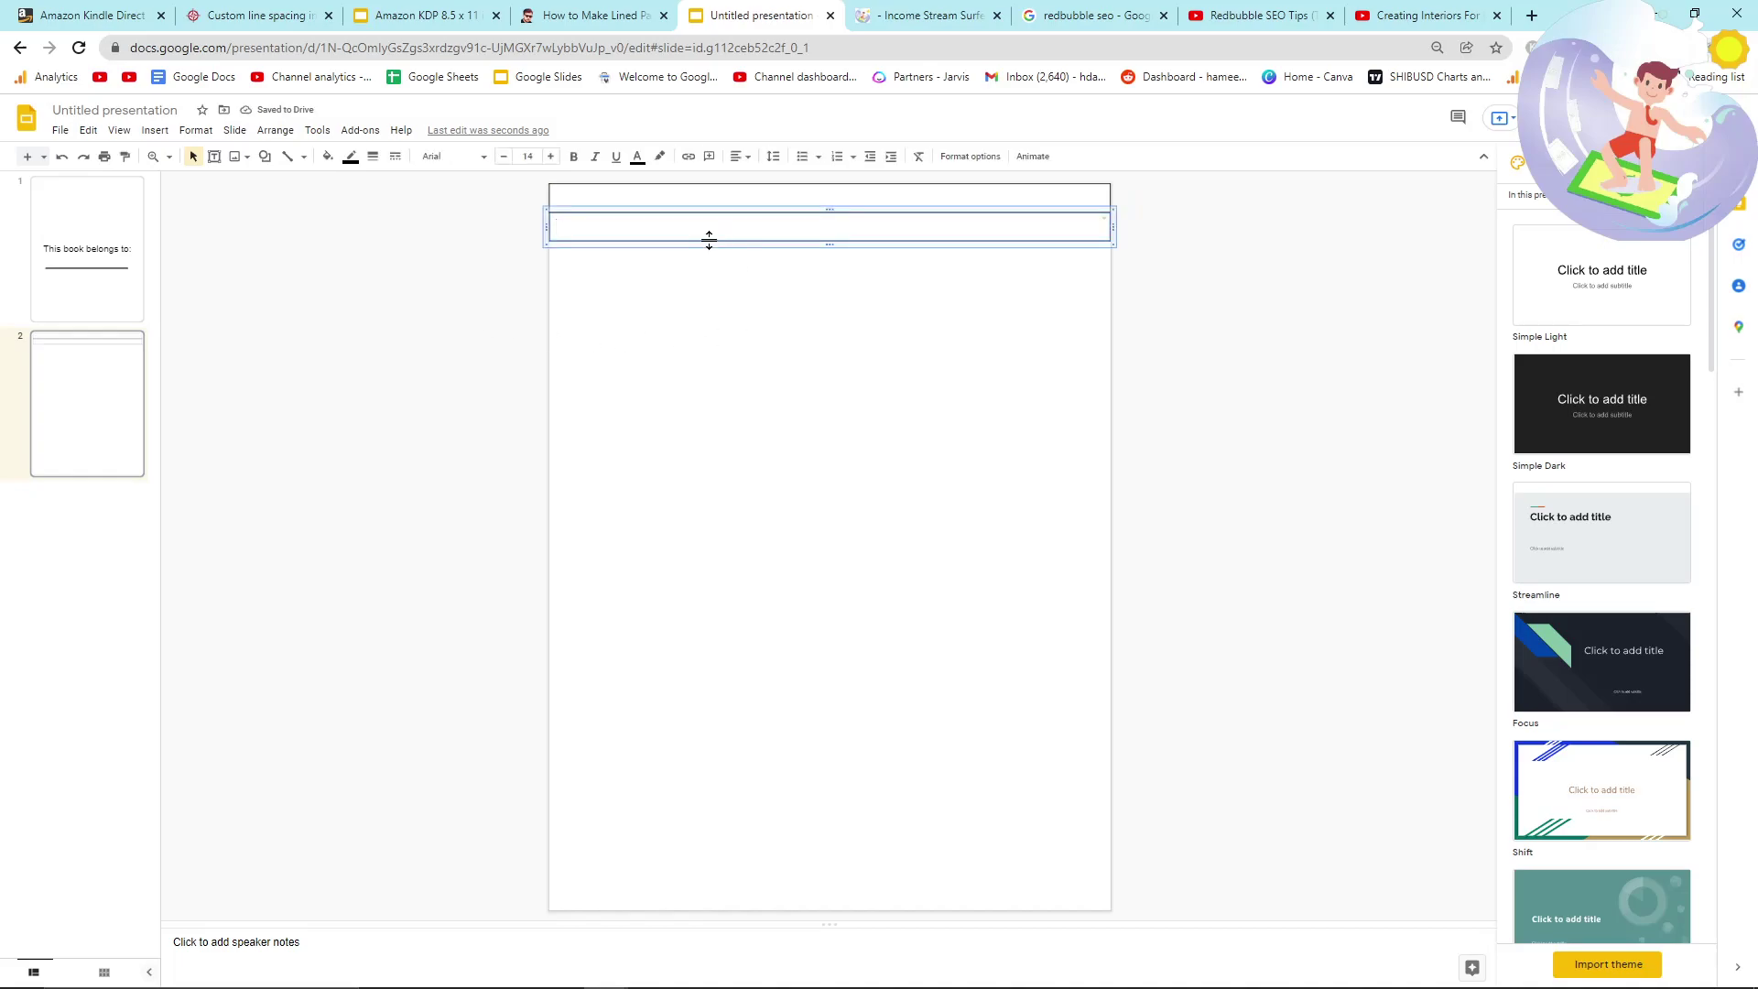
{"action": "left_click", "coordinate": [707, 241]}
{"action": "left_click_drag", "start_coordinate": [707, 241], "coordinate": [601, 255]}
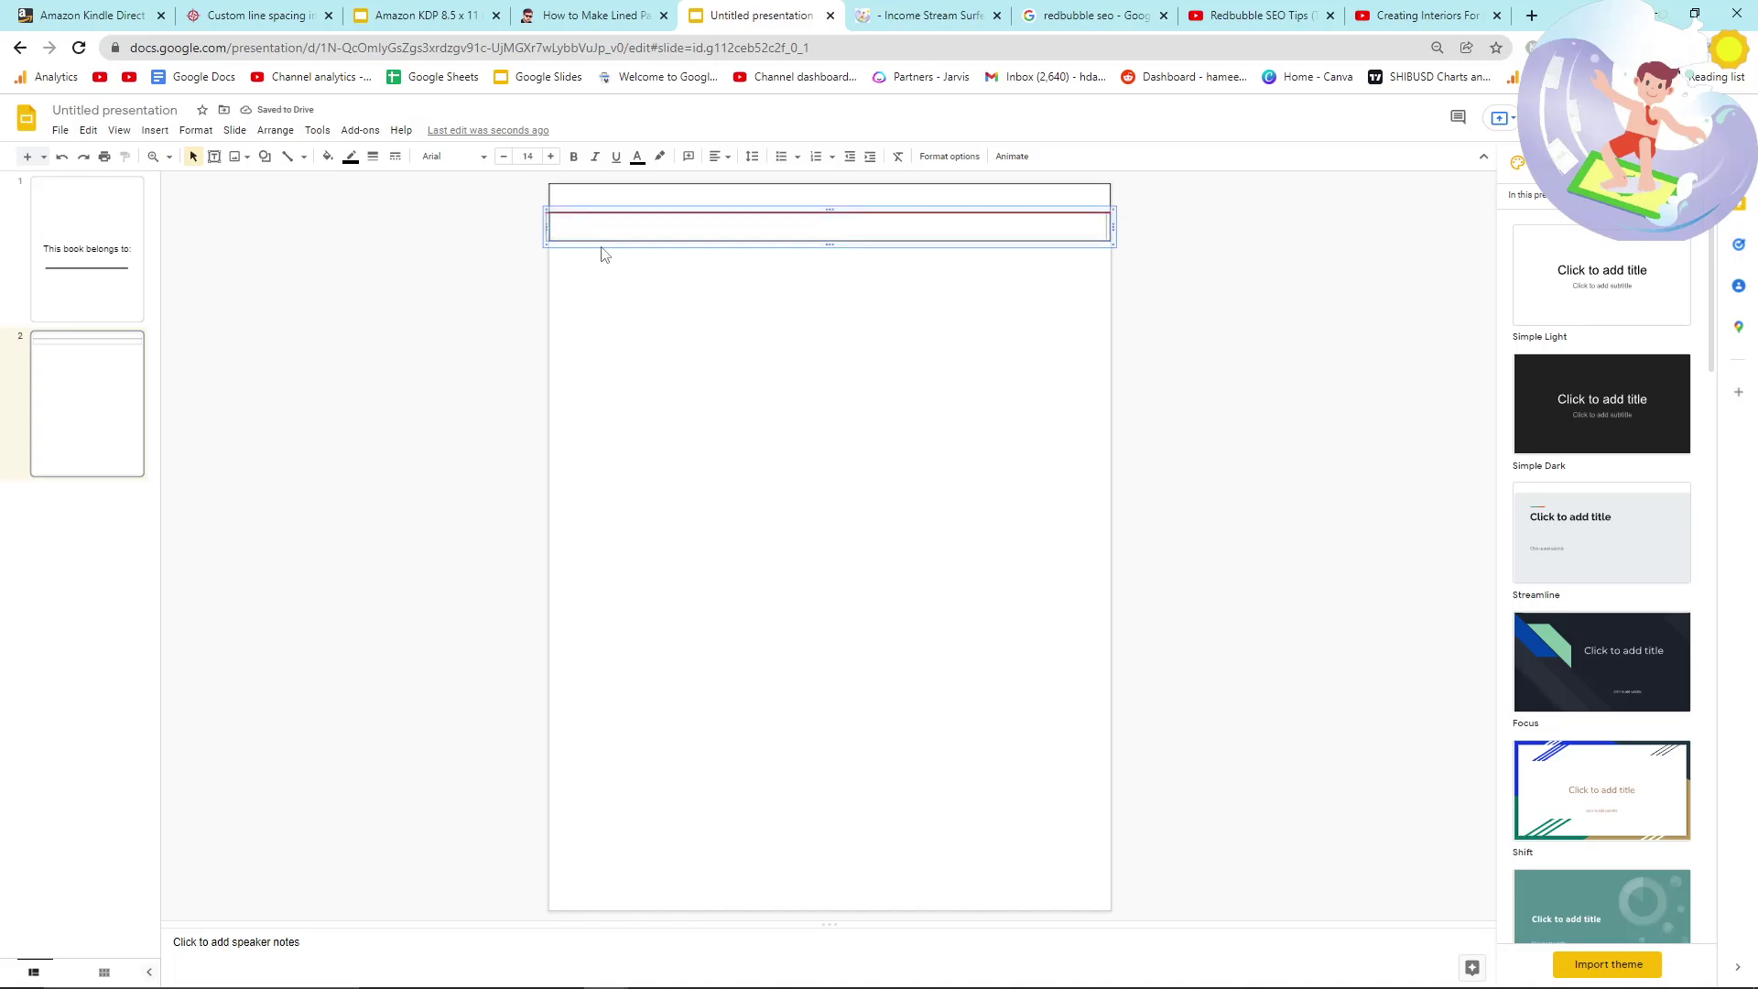
{"action": "left_click", "coordinate": [723, 353]}
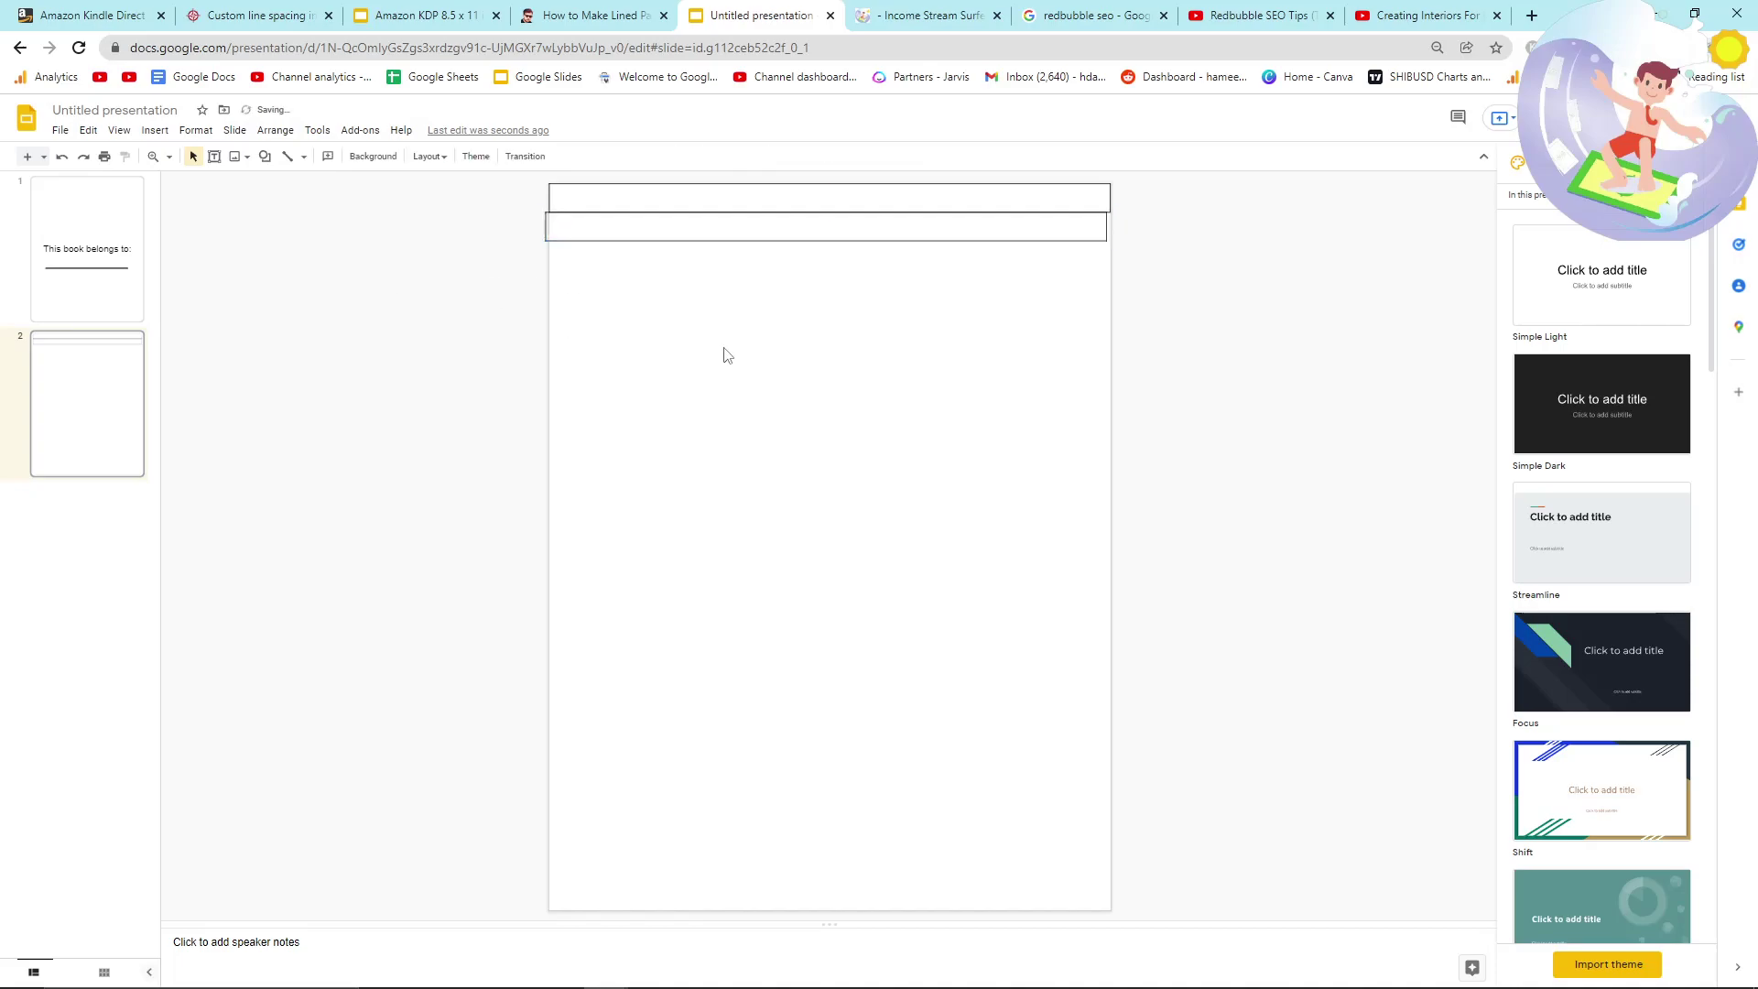
{"action": "left_click", "coordinate": [1043, 241]}
{"action": "key", "text": "Escape"}
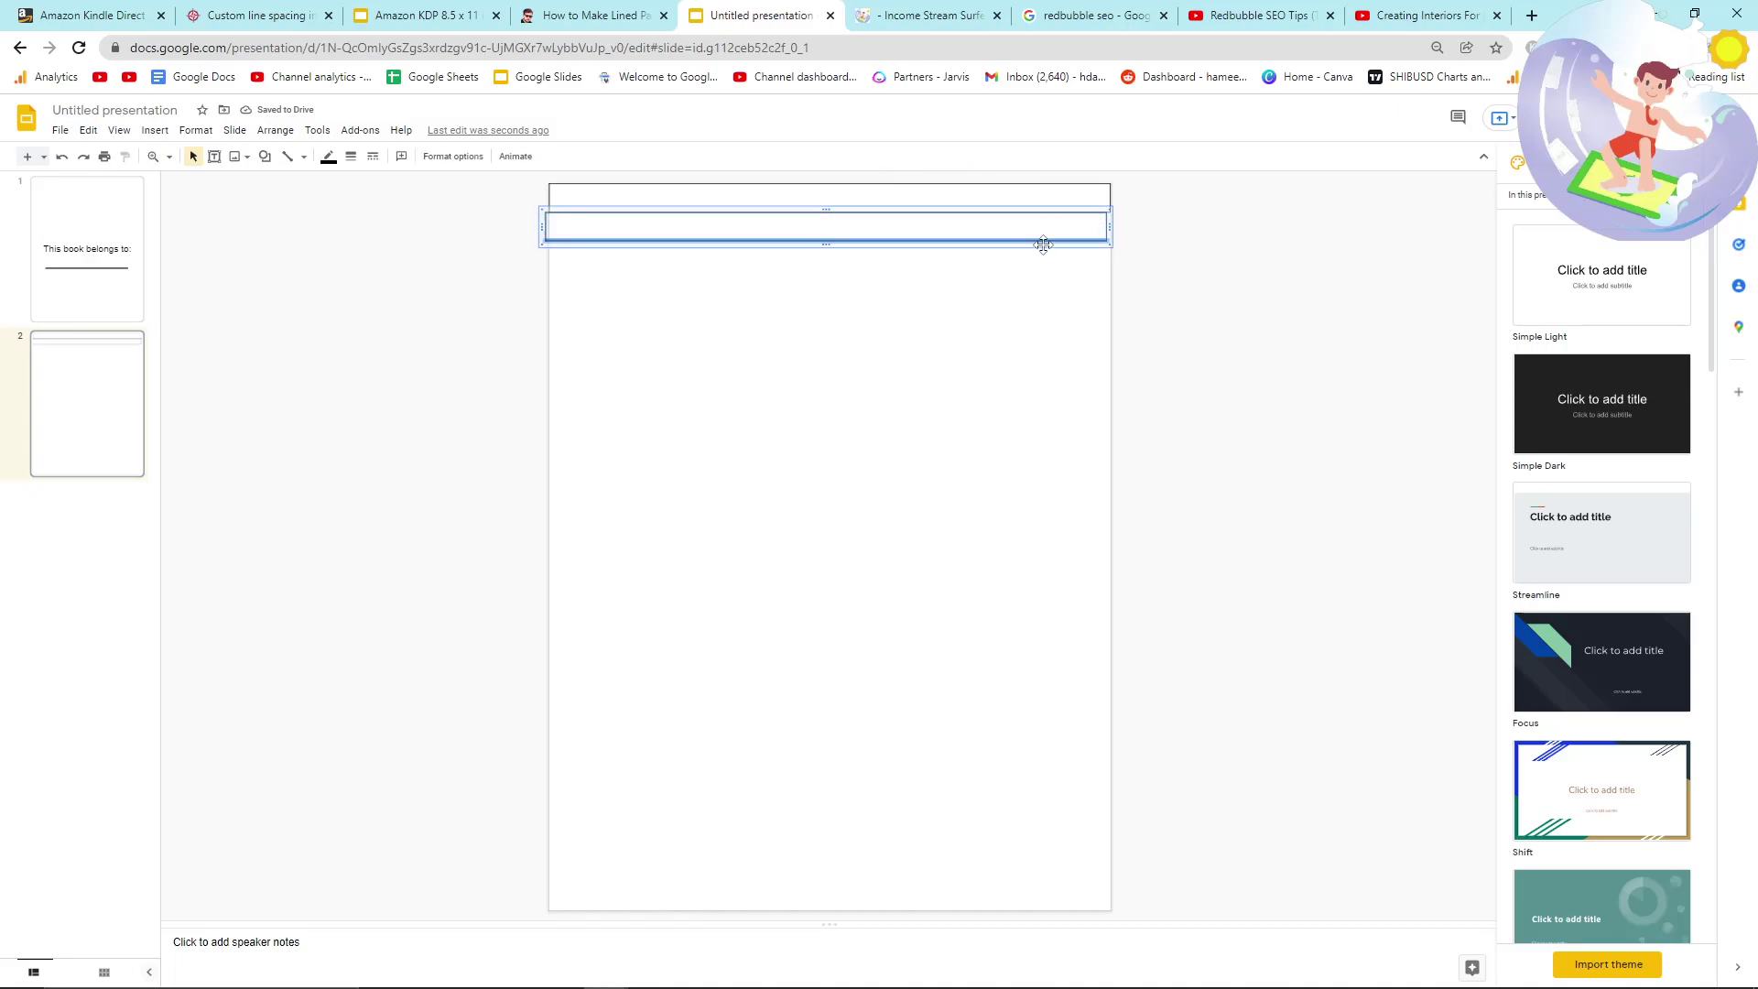
{"action": "left_click_drag", "start_coordinate": [1043, 245], "coordinate": [1041, 244]}
{"action": "left_click", "coordinate": [1304, 310]}
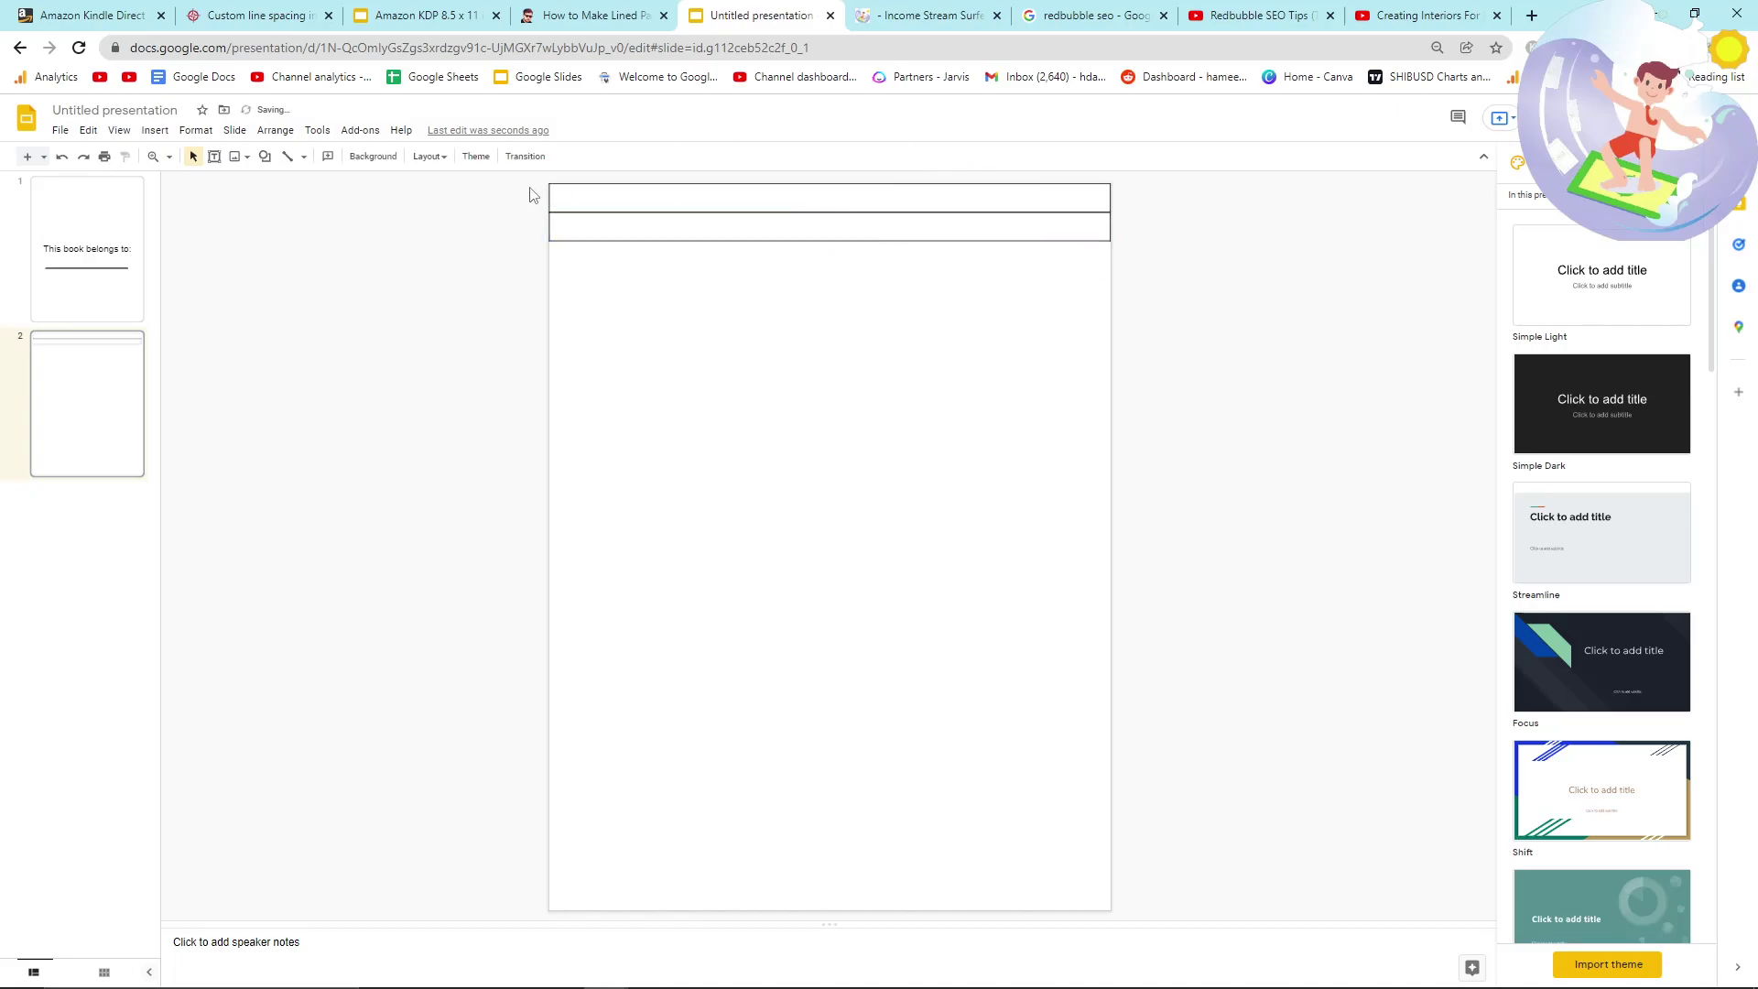
Duplicate the strips to build four, then eight, ruled rows.
{"action": "left_click_drag", "start_coordinate": [490, 189], "coordinate": [550, 261]}
{"action": "key", "text": "ctrl+d"}
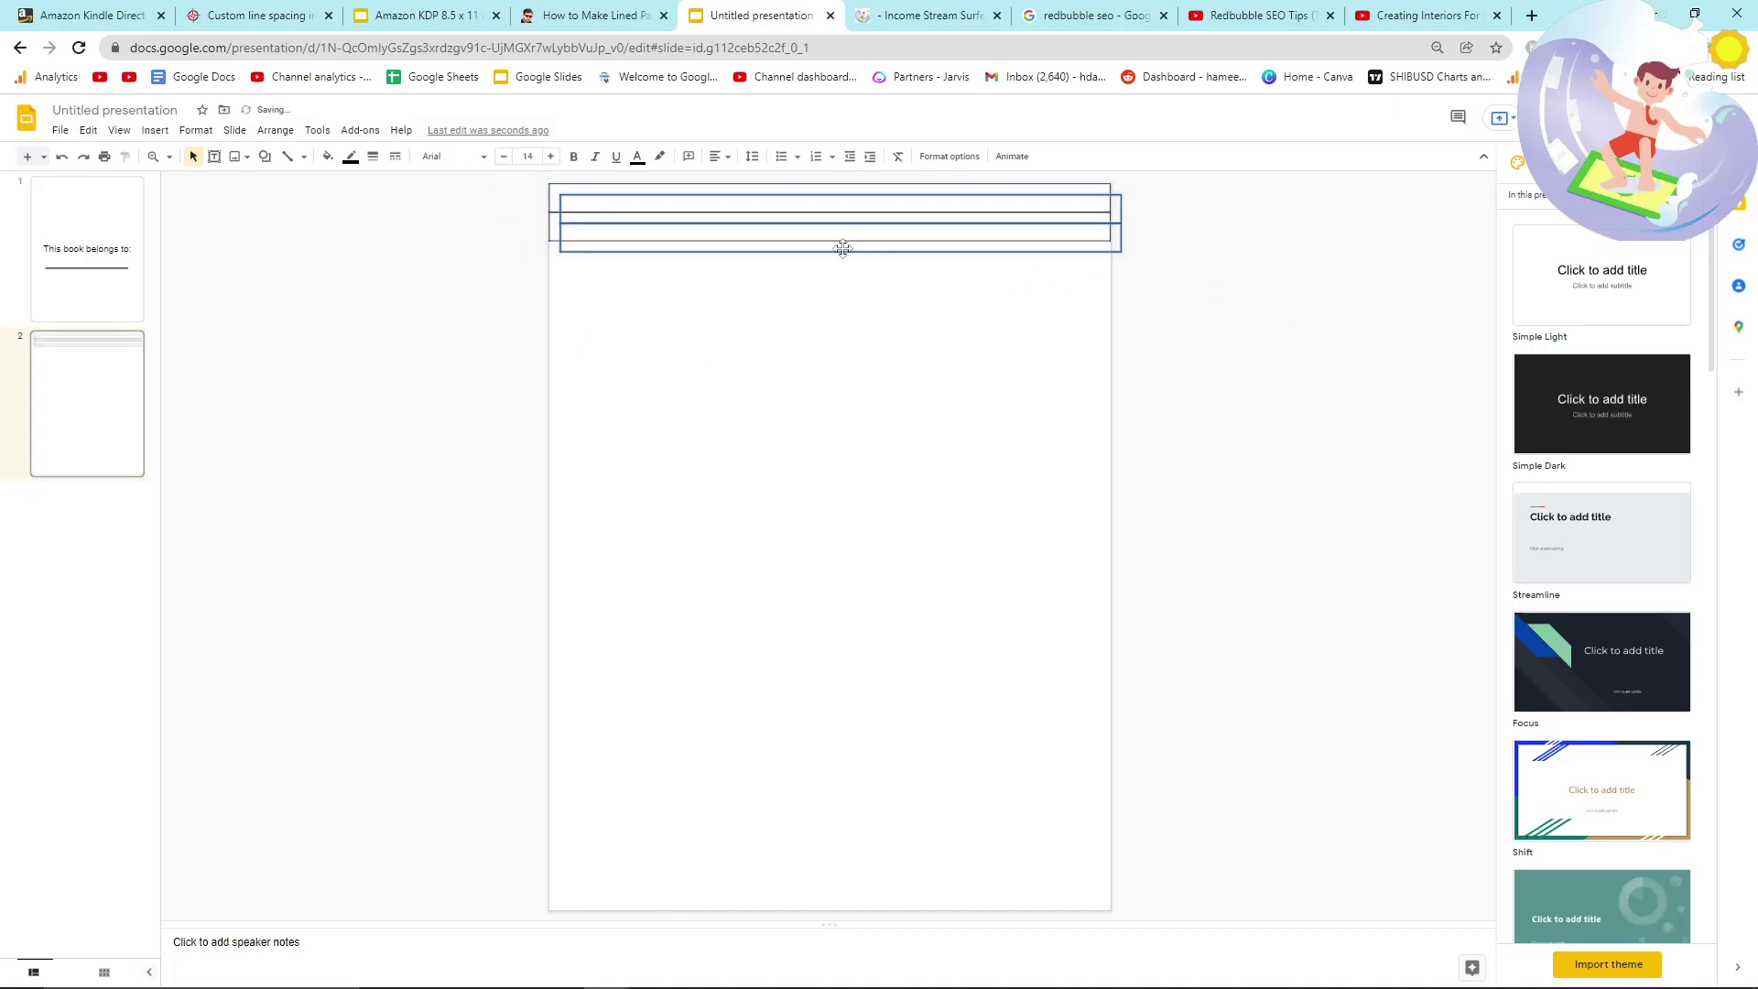
{"action": "left_click_drag", "start_coordinate": [842, 248], "coordinate": [832, 294]}
{"action": "left_click_drag", "start_coordinate": [474, 190], "coordinate": [814, 406]}
{"action": "key", "text": "ctrl+d"}
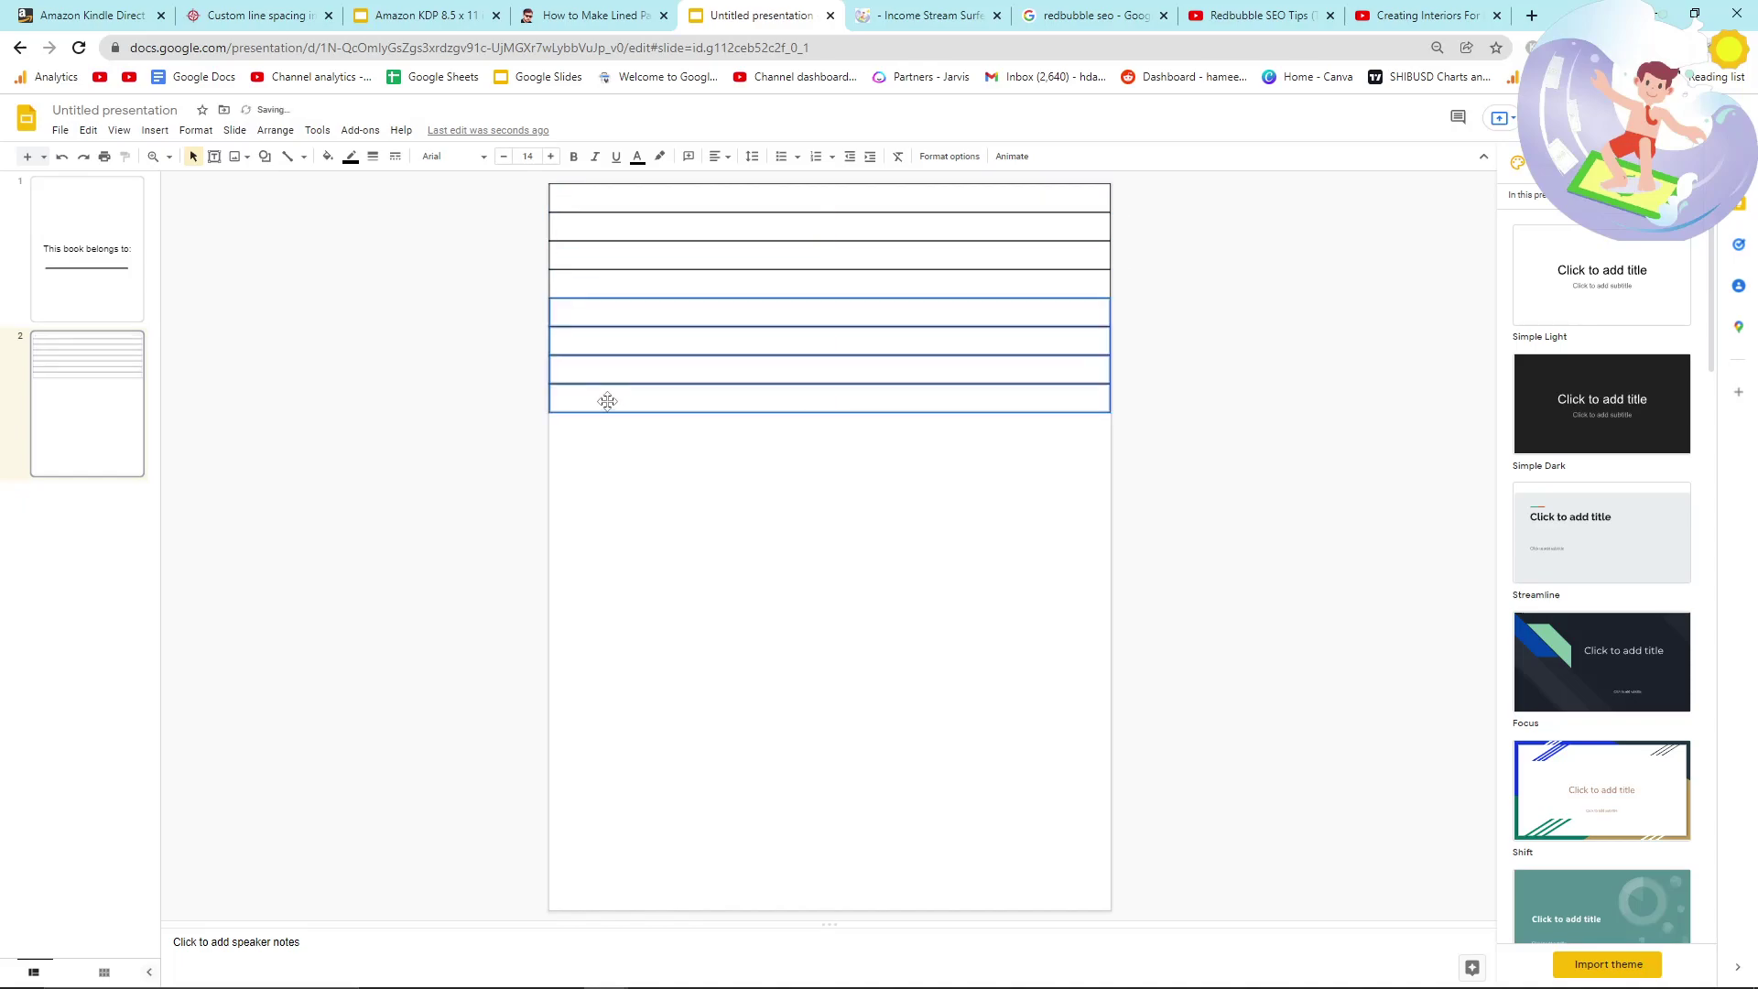
{"action": "left_click", "coordinate": [475, 413]}
{"action": "key", "text": "ctrl+a"}
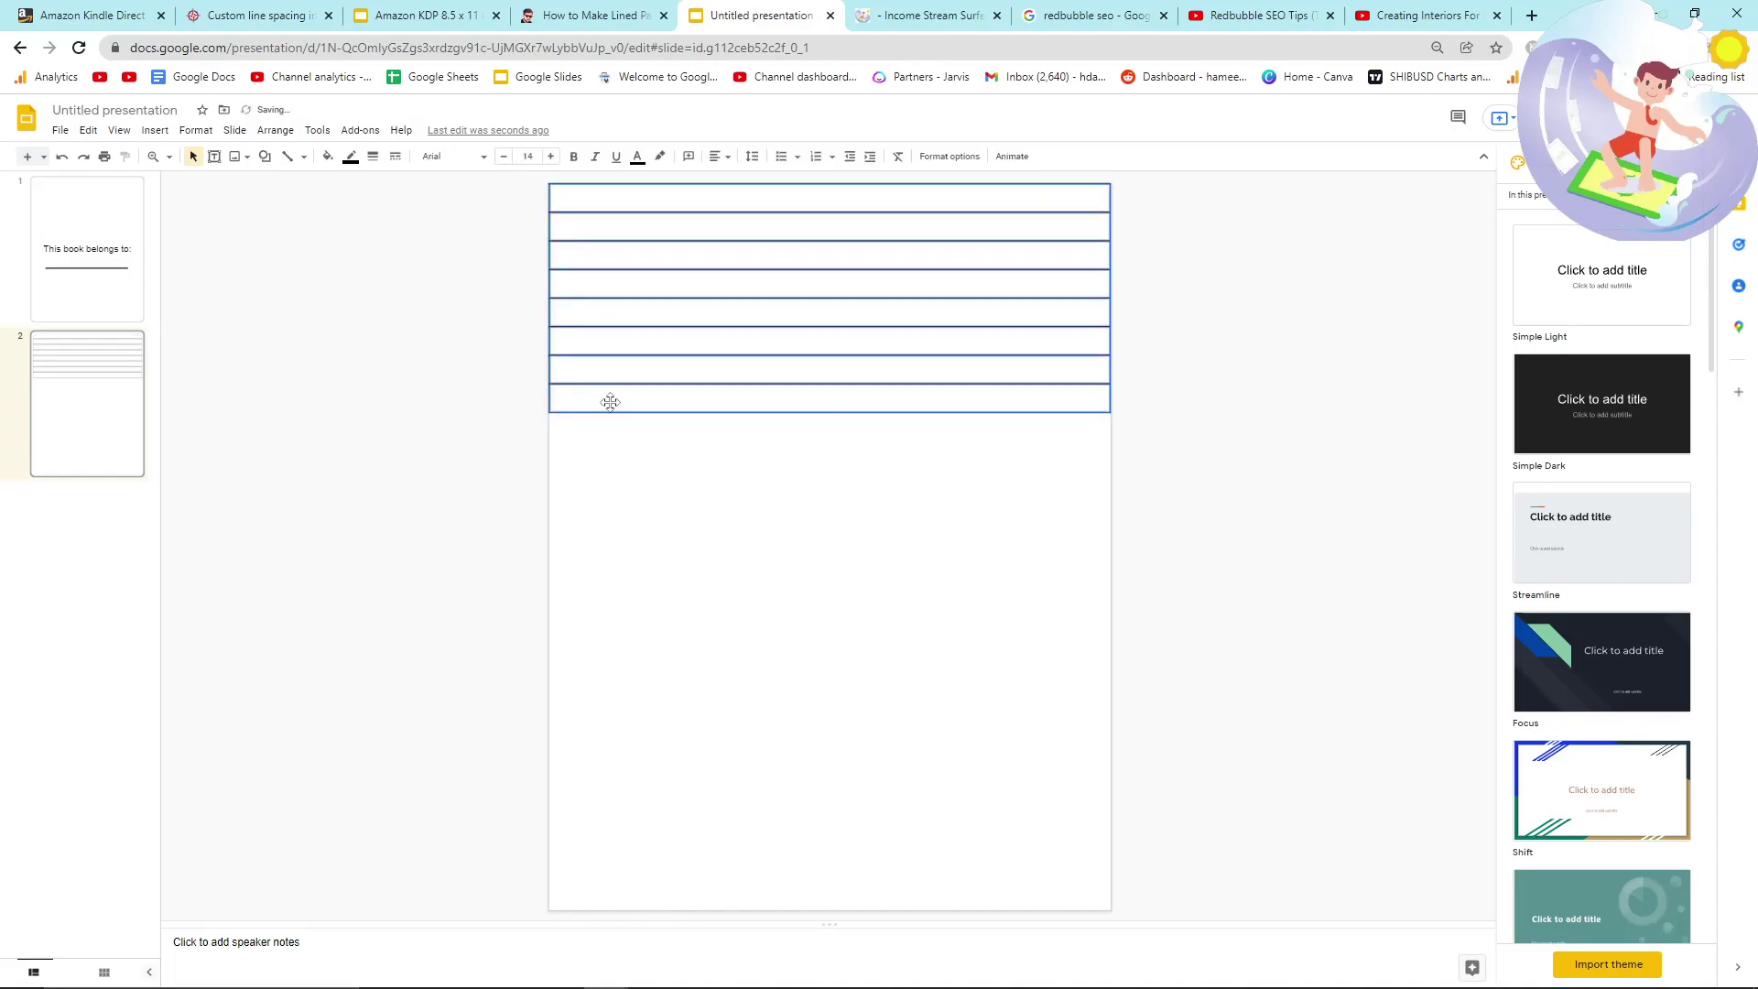
{"action": "left_click", "coordinate": [385, 420]}
{"action": "key", "text": "ctrl+v"}
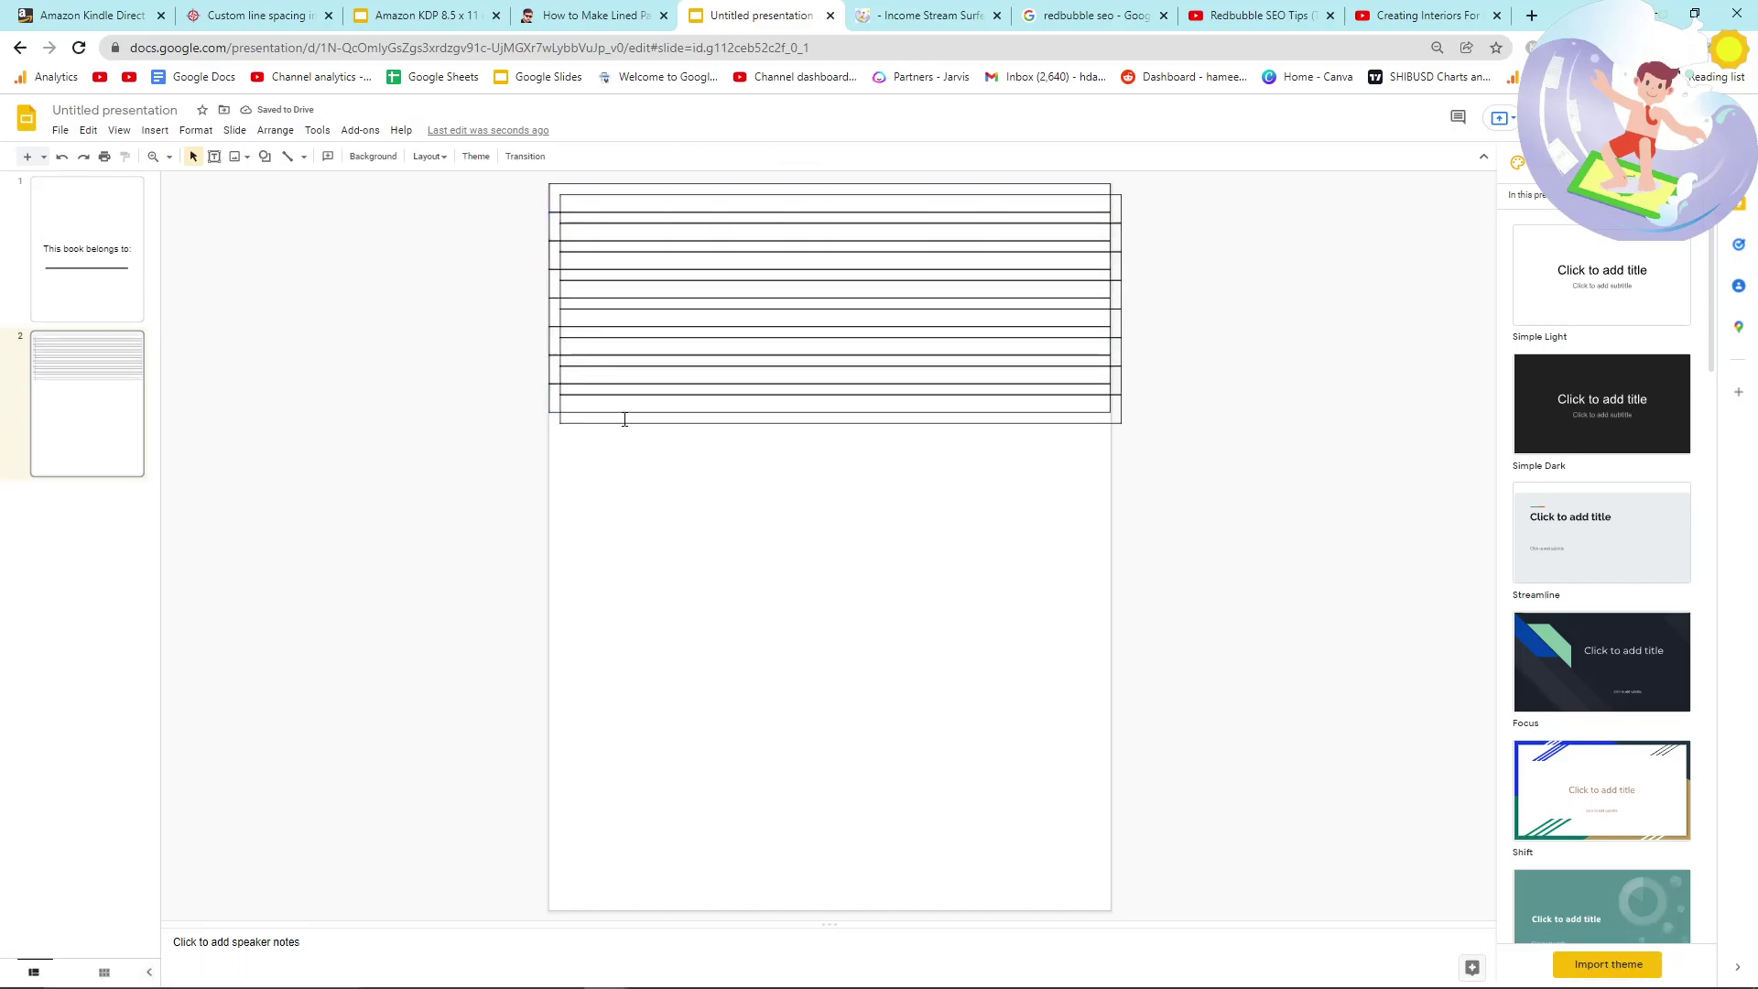
{"action": "key", "text": "ctrl+z"}
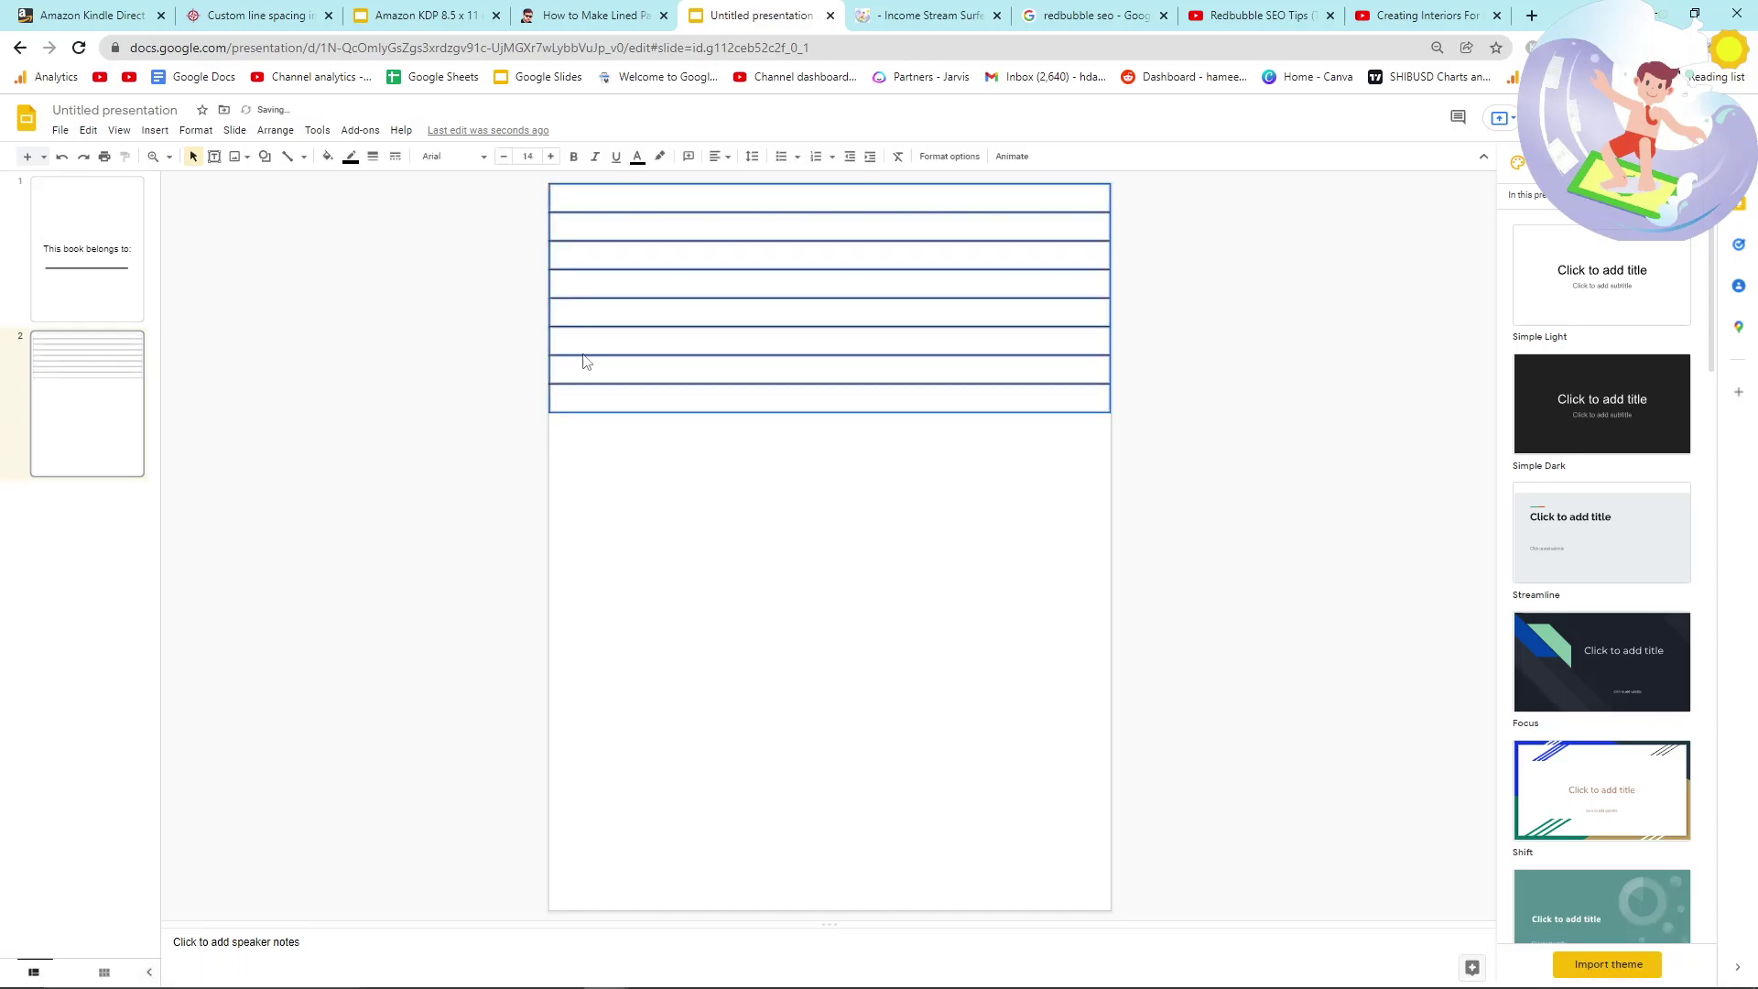
{"action": "key", "text": "ctrl+y"}
Place the copied lines below the originals and duplicate the lower group toward the page bottom.
{"action": "left_click_drag", "start_coordinate": [706, 370], "coordinate": [696, 538]}
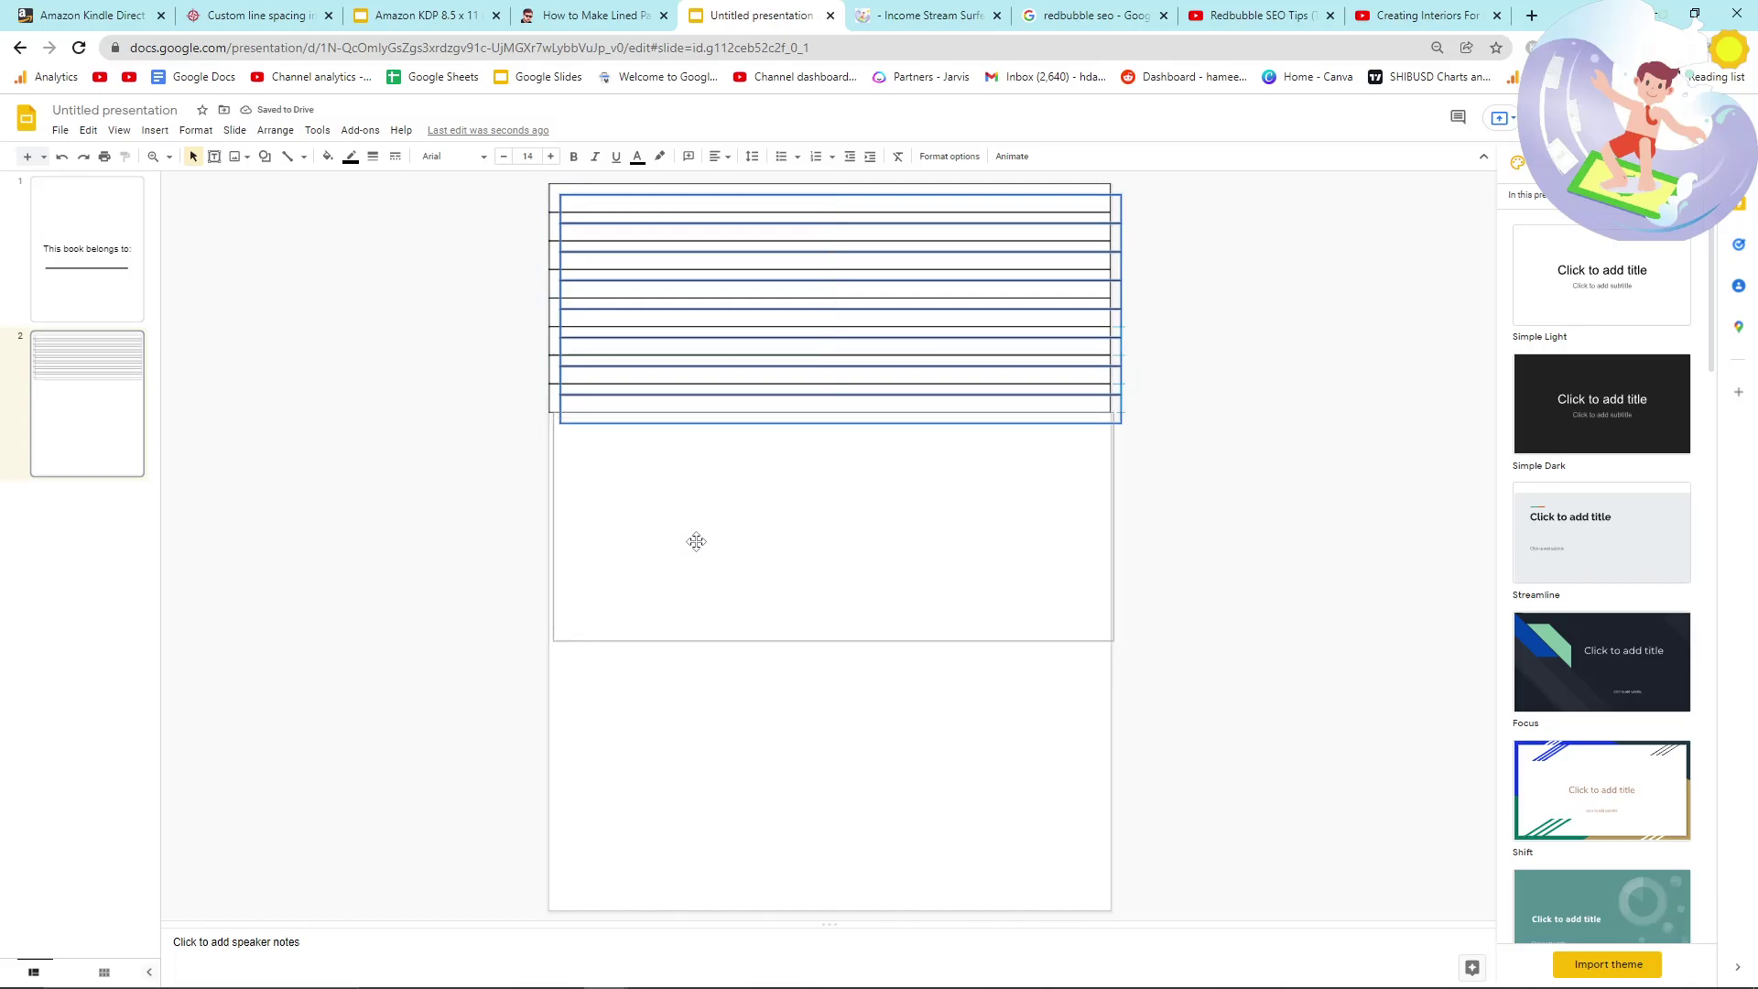
{"action": "left_click_drag", "start_coordinate": [696, 541], "coordinate": [695, 542]}
{"action": "left_click", "coordinate": [449, 495]}
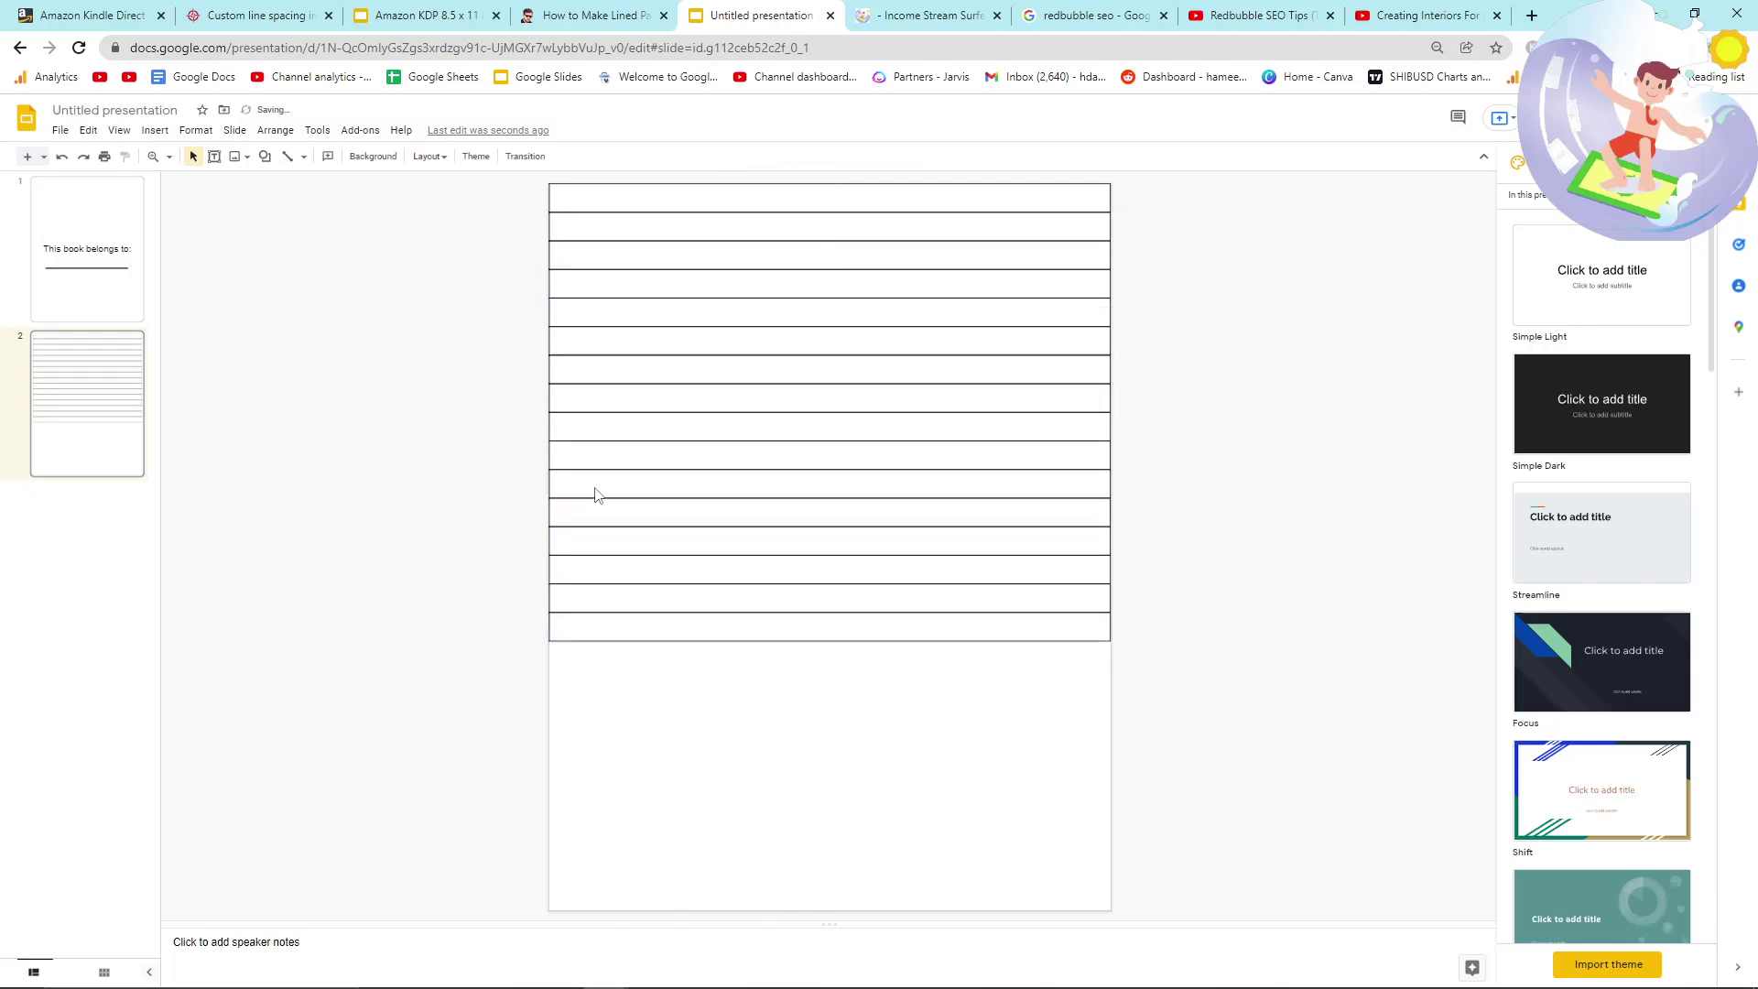
{"action": "left_click_drag", "start_coordinate": [416, 547], "coordinate": [390, 586]}
{"action": "left_click_drag", "start_coordinate": [451, 440], "coordinate": [824, 436]}
{"action": "key", "text": "ctrl+d"}
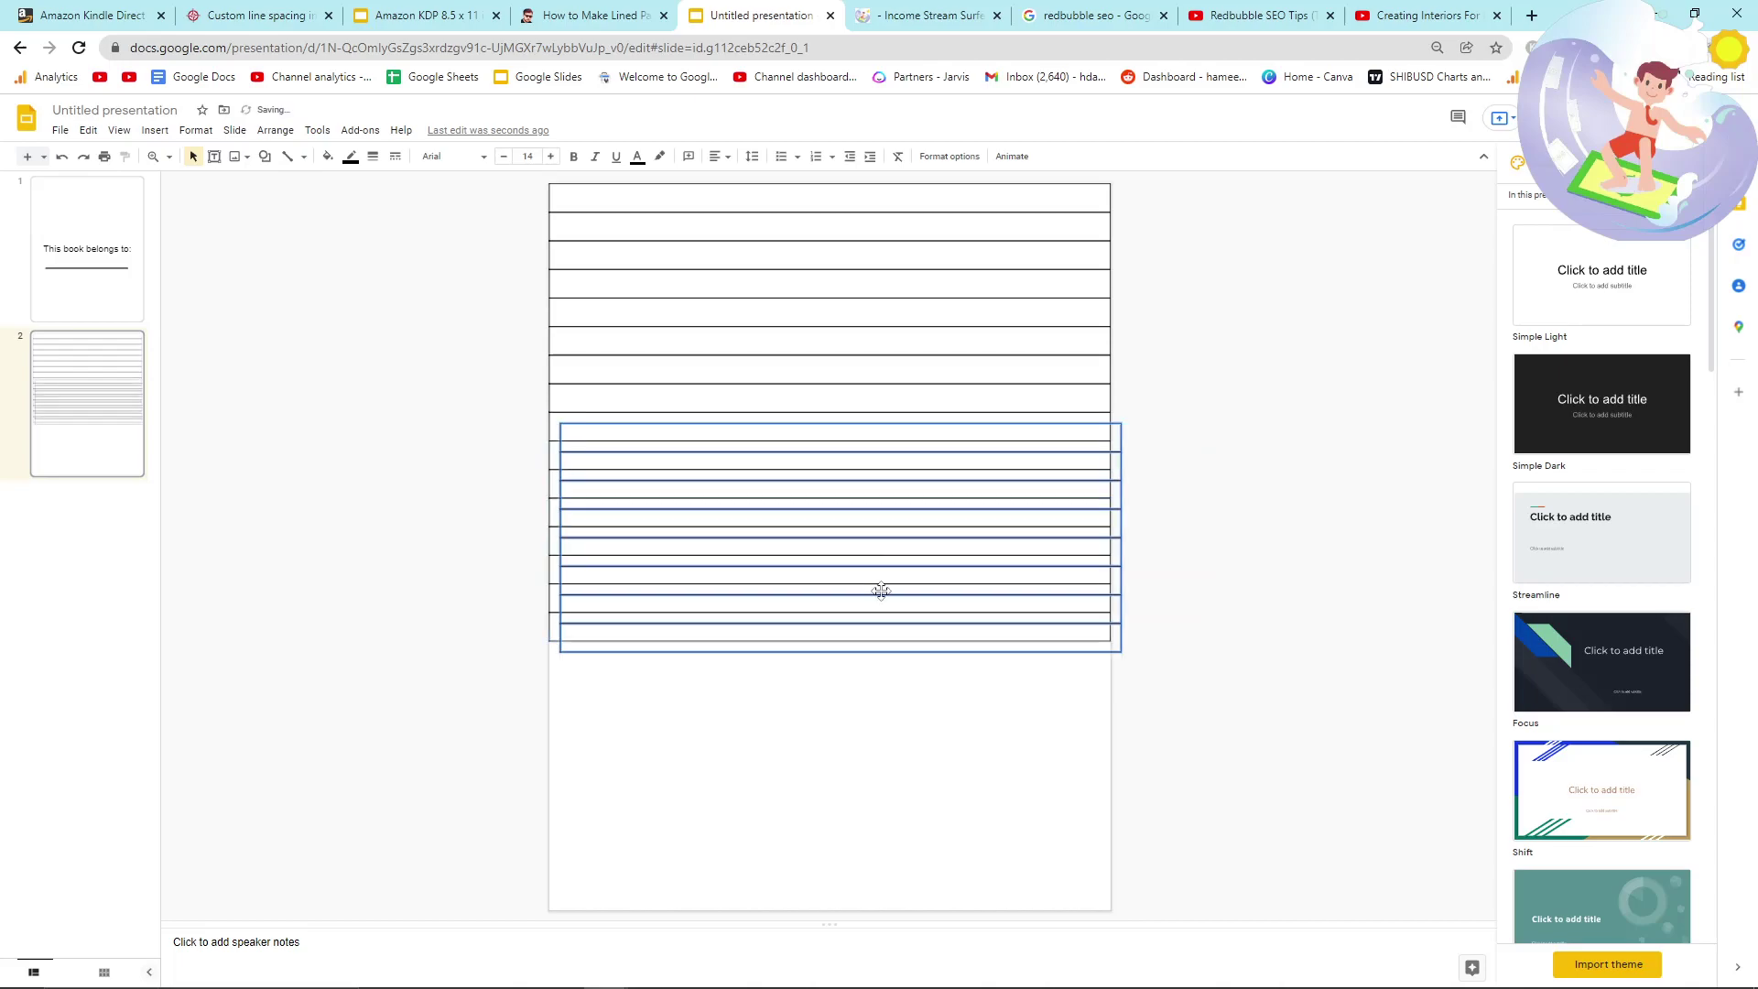
{"action": "left_click_drag", "start_coordinate": [843, 601], "coordinate": [832, 820]}
{"action": "left_click", "coordinate": [588, 688]}
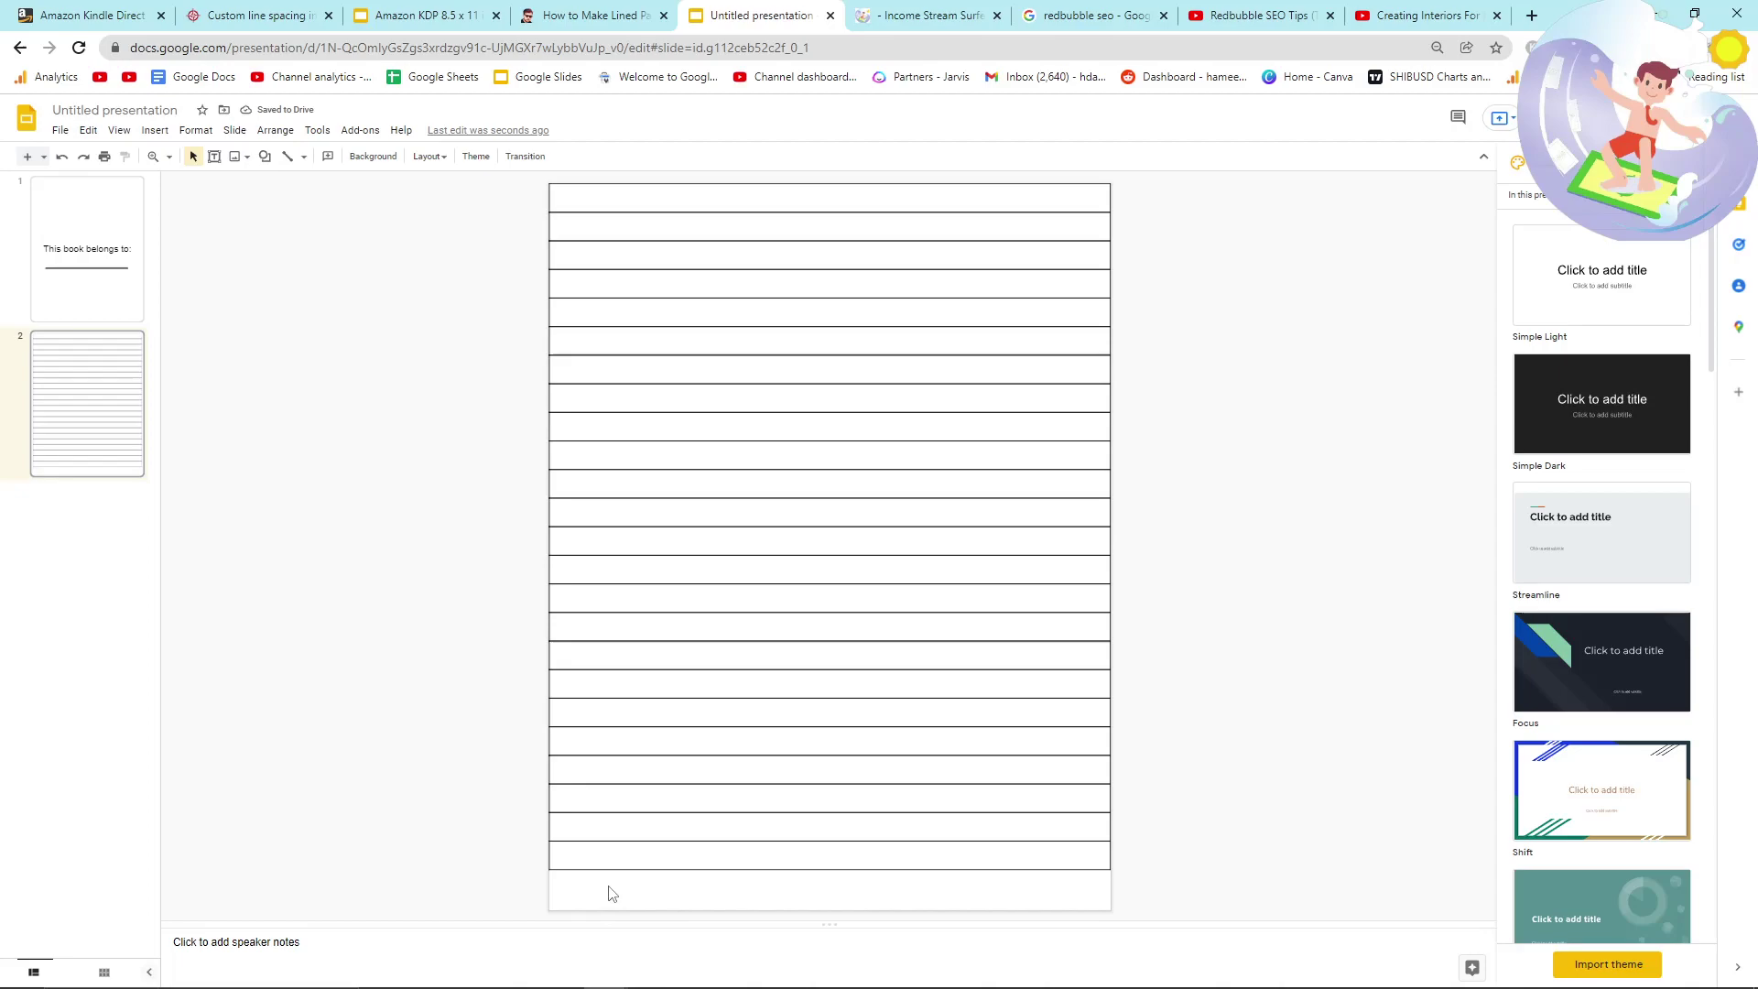
Move the bottom ruled line box down to the page bottom, centred horizontally.
{"action": "left_click", "coordinate": [604, 853]}
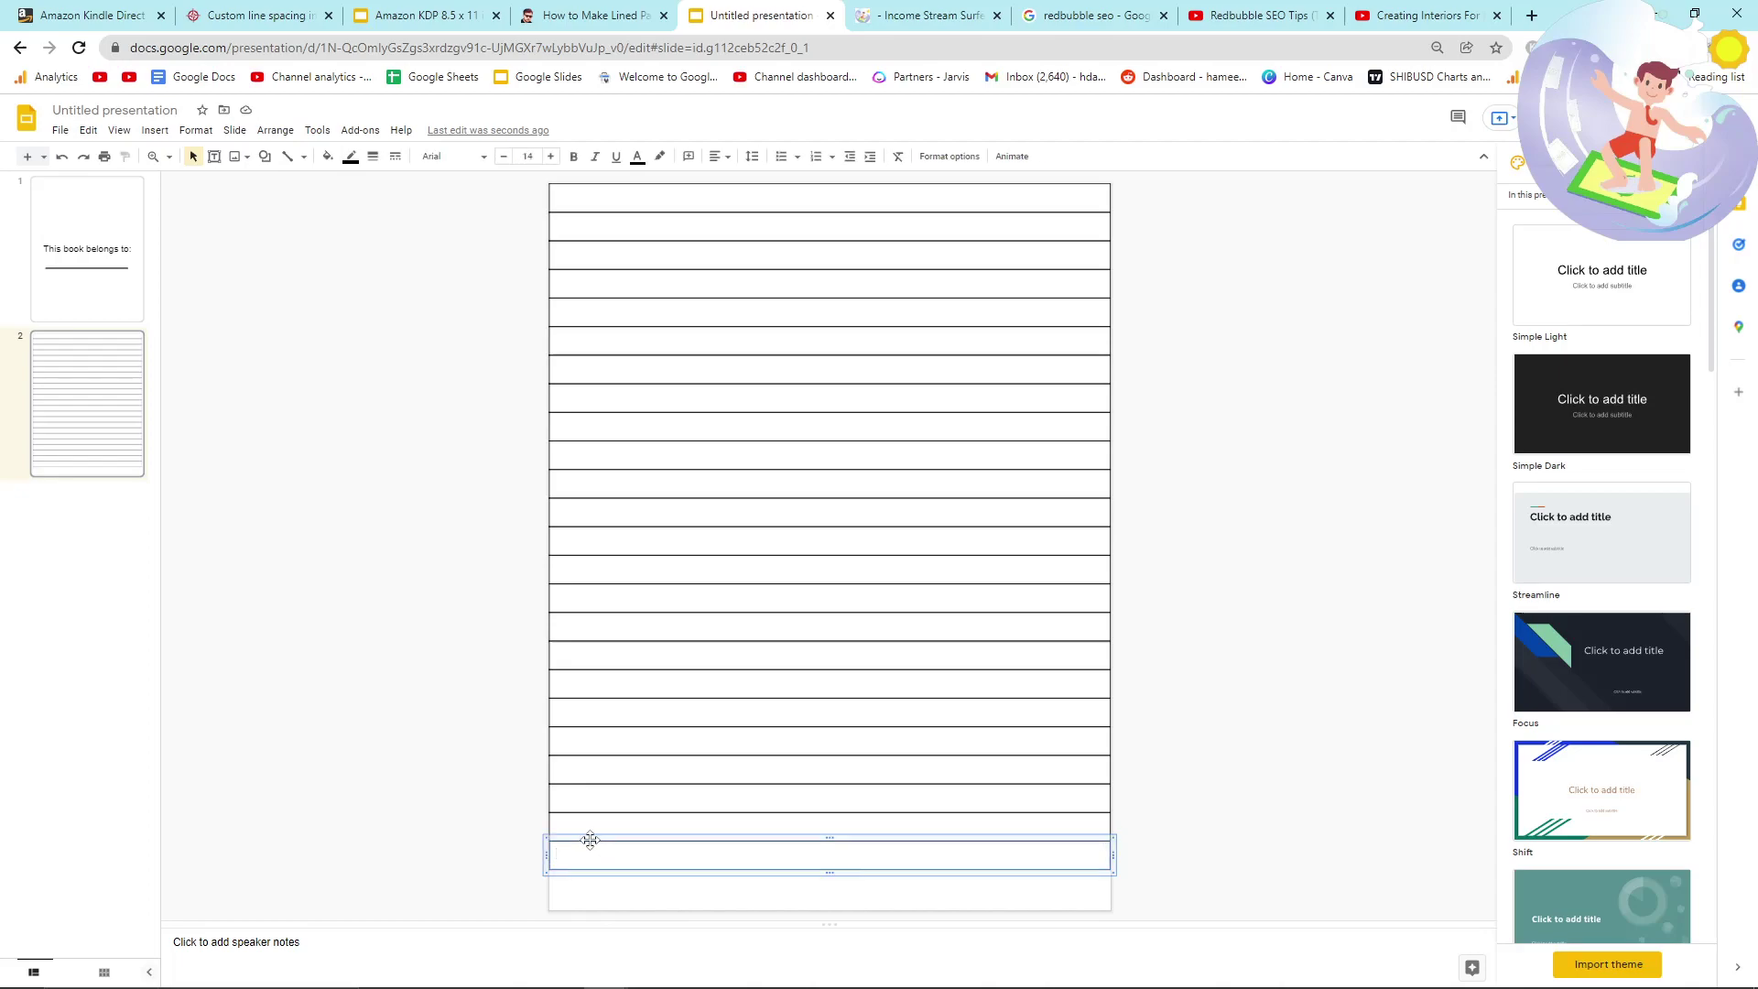
{"action": "left_click_drag", "start_coordinate": [589, 836], "coordinate": [652, 909]}
{"action": "left_click", "coordinate": [464, 843]}
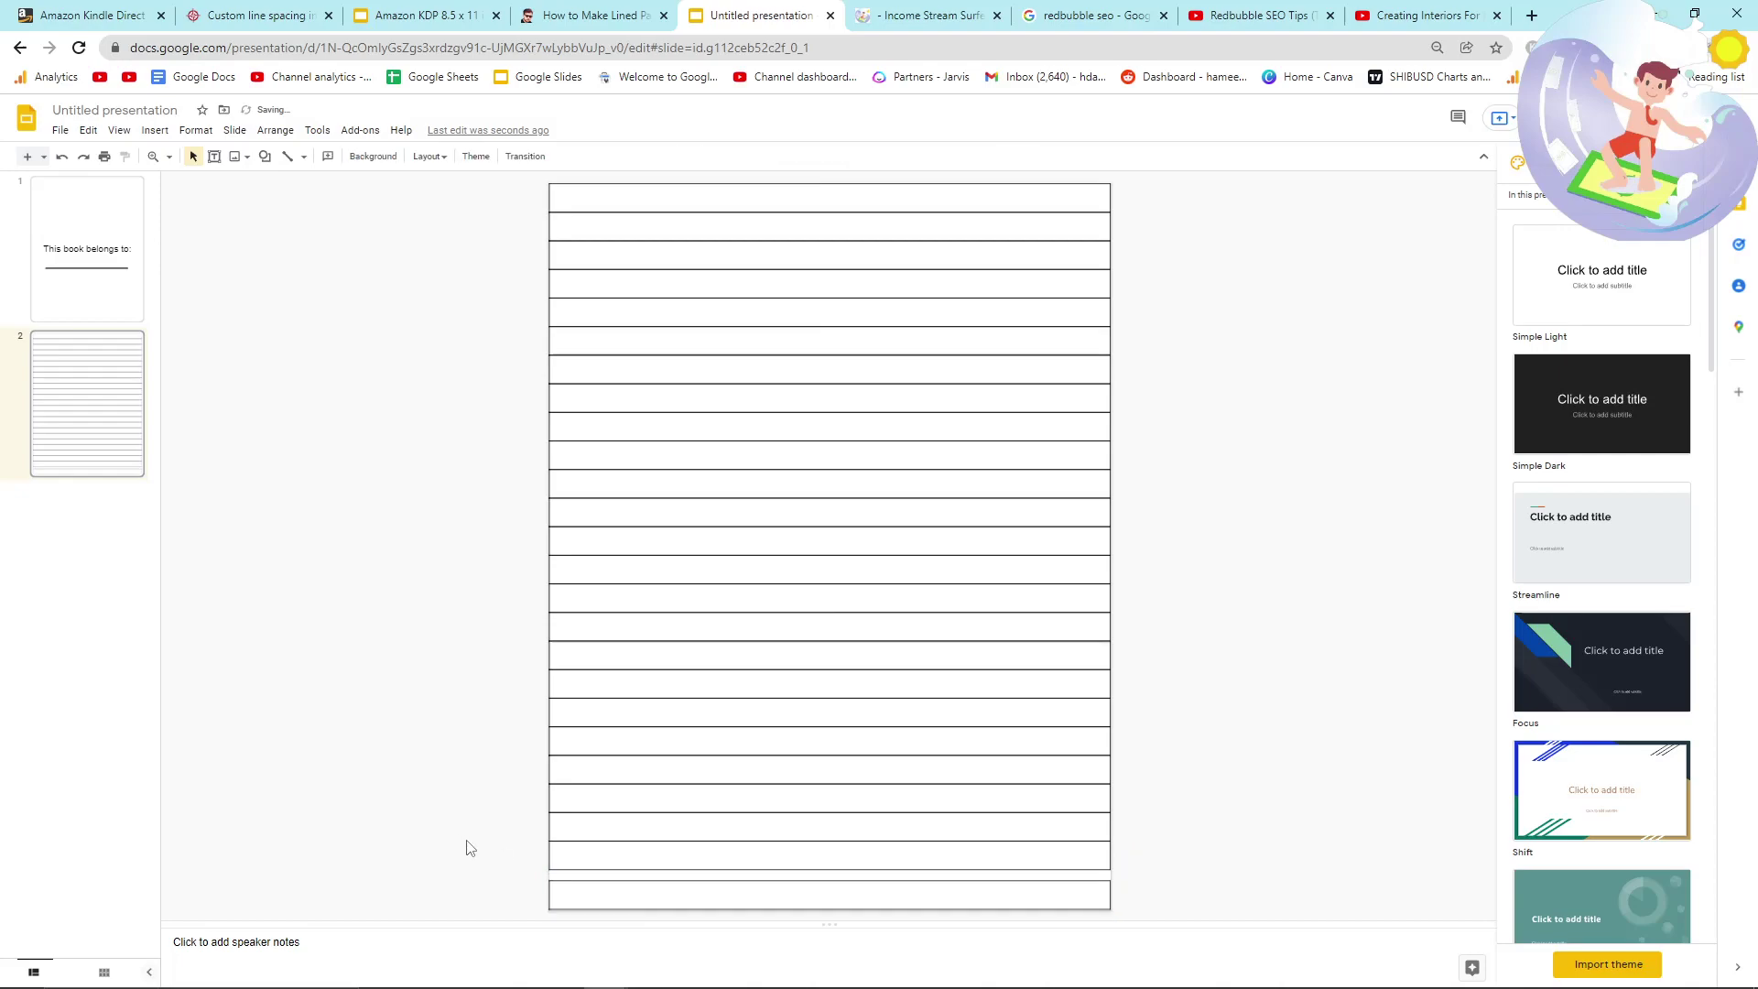
{"action": "left_click", "coordinate": [574, 893]}
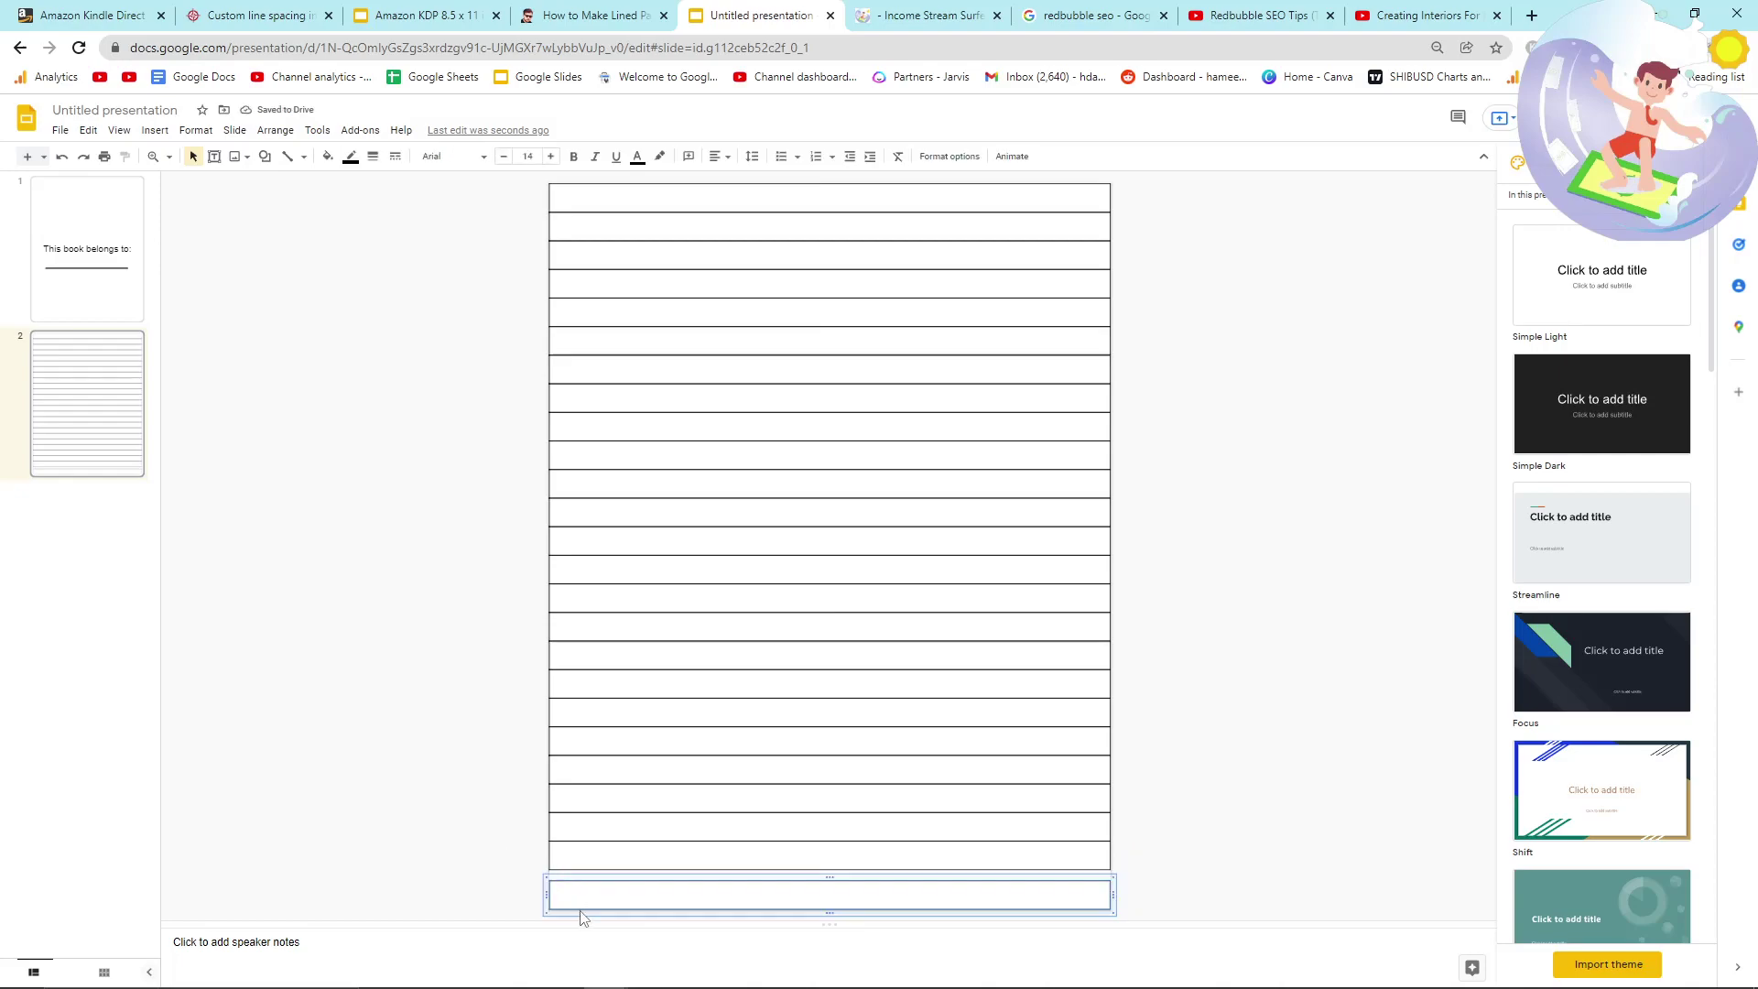
{"action": "left_click_drag", "start_coordinate": [579, 909], "coordinate": [580, 914]}
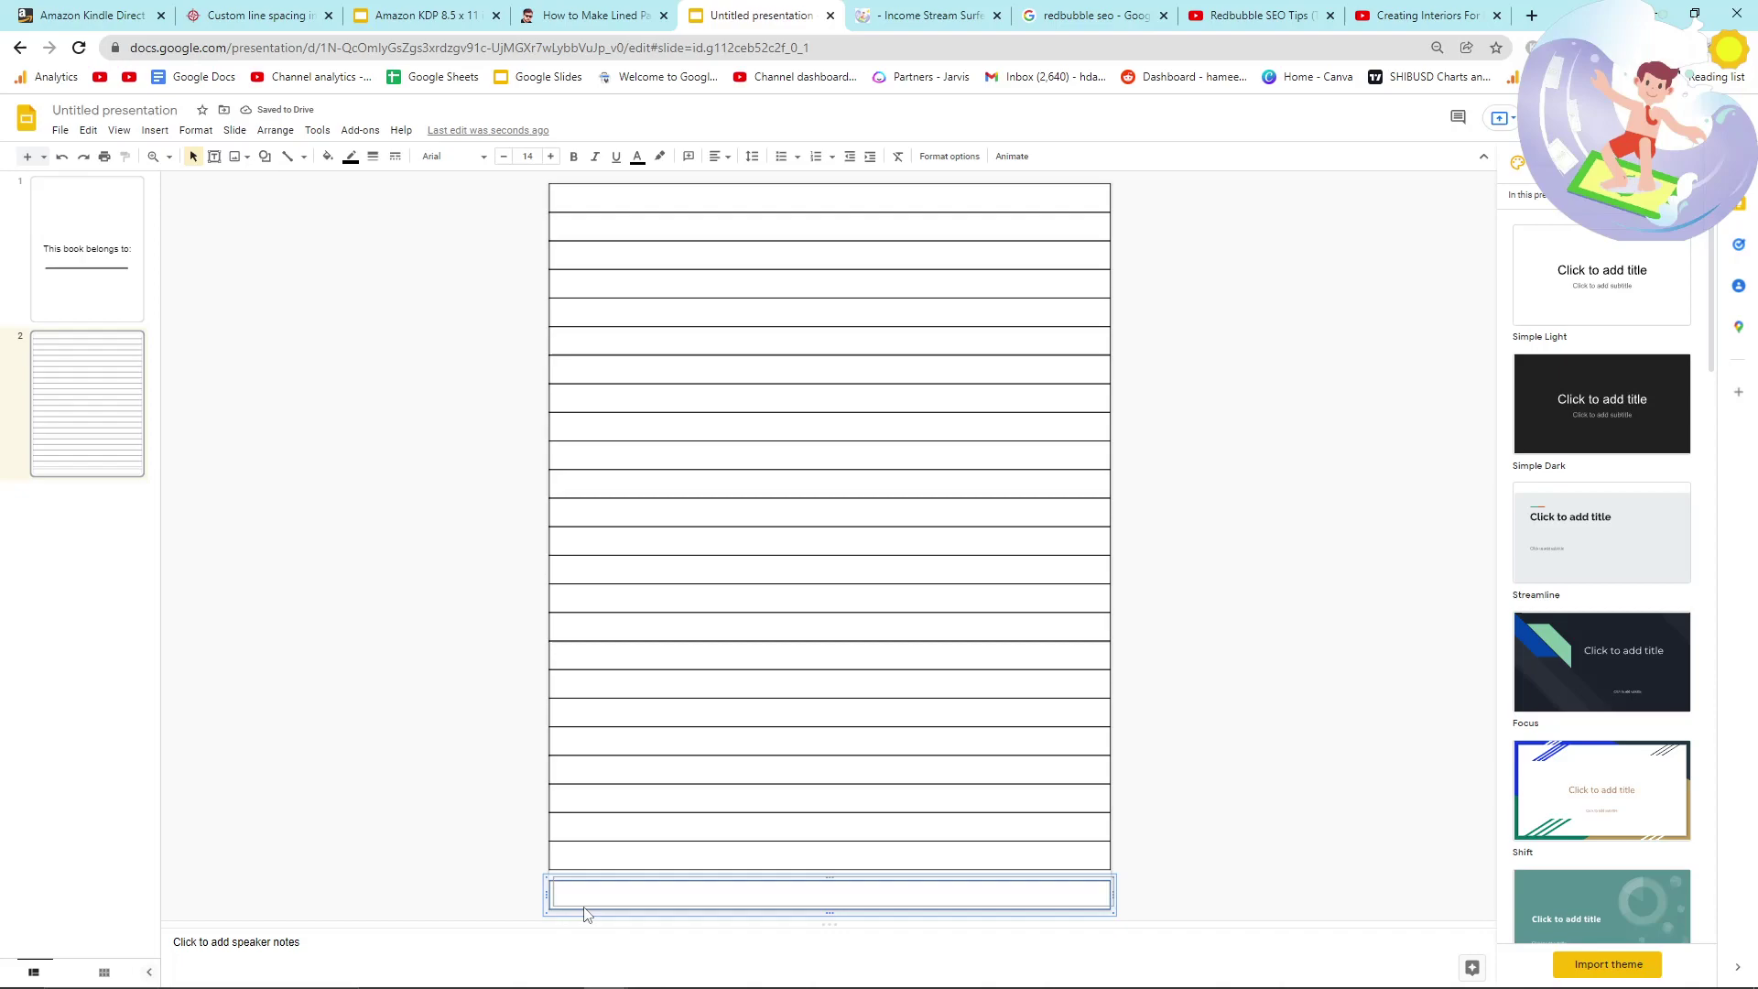
Select all ruled lines and shift them down to the bottom edge.
{"action": "left_click", "coordinate": [513, 778]}
{"action": "left_click", "coordinate": [577, 641]}
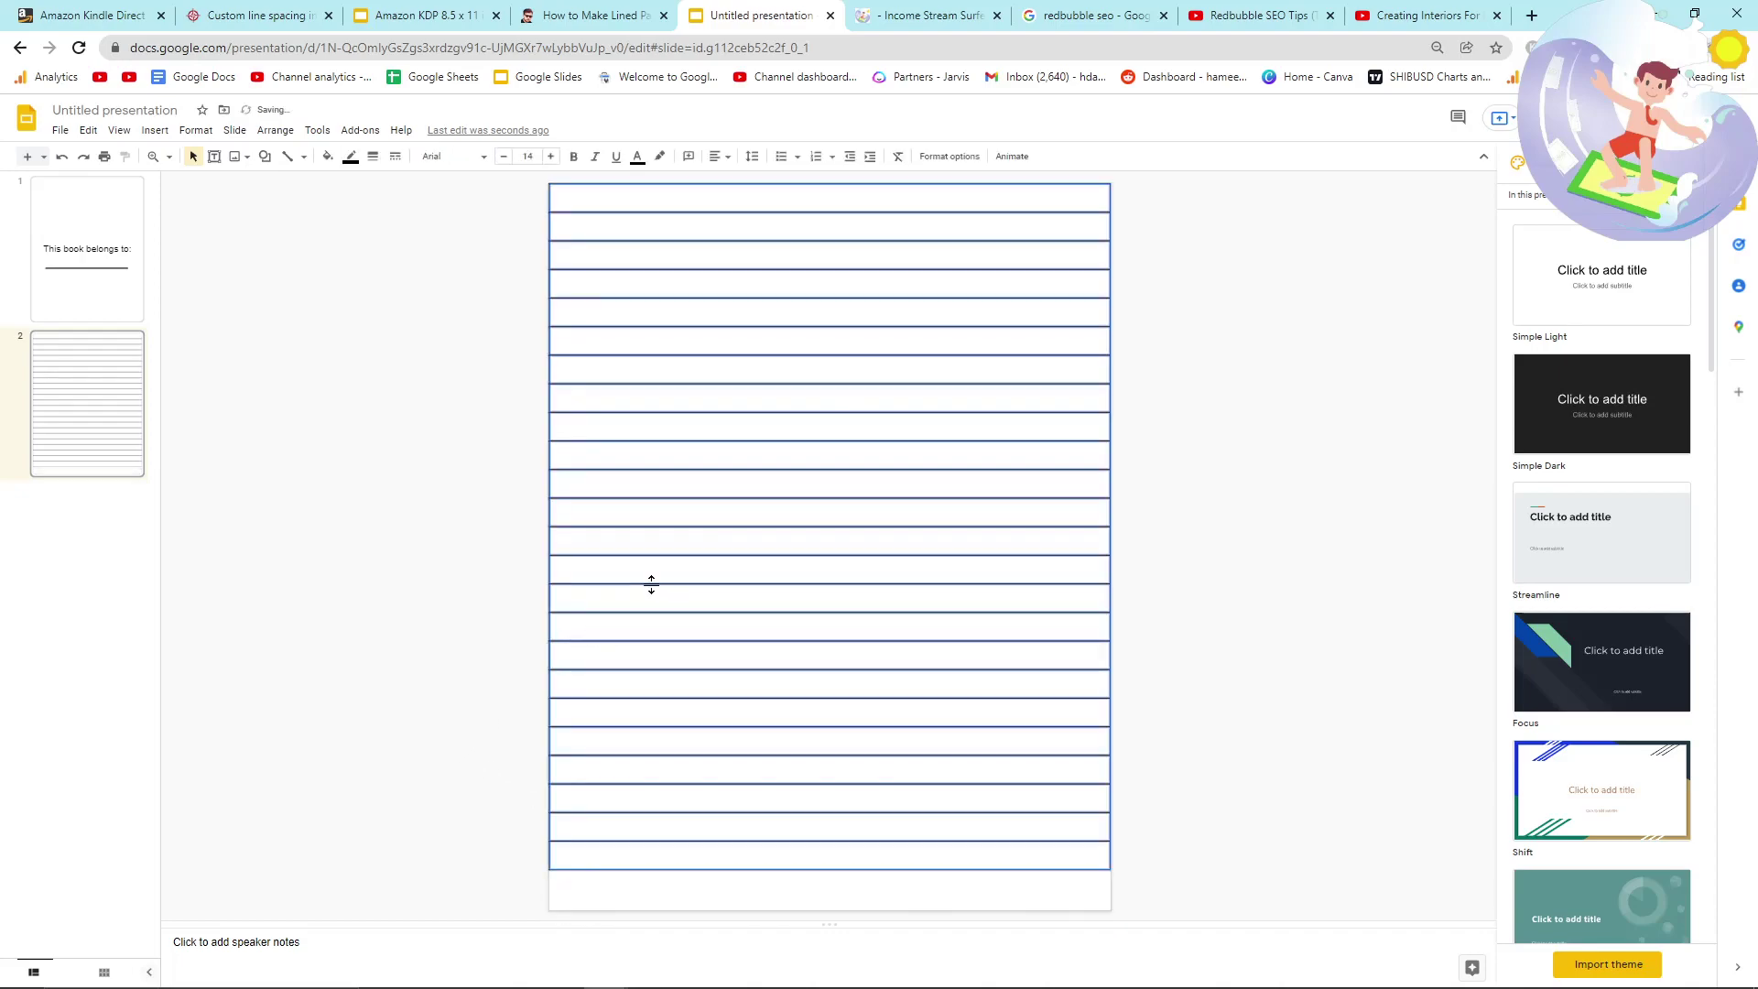
{"action": "left_click", "coordinate": [716, 216]}
{"action": "left_click_drag", "start_coordinate": [724, 247], "coordinate": [722, 273]}
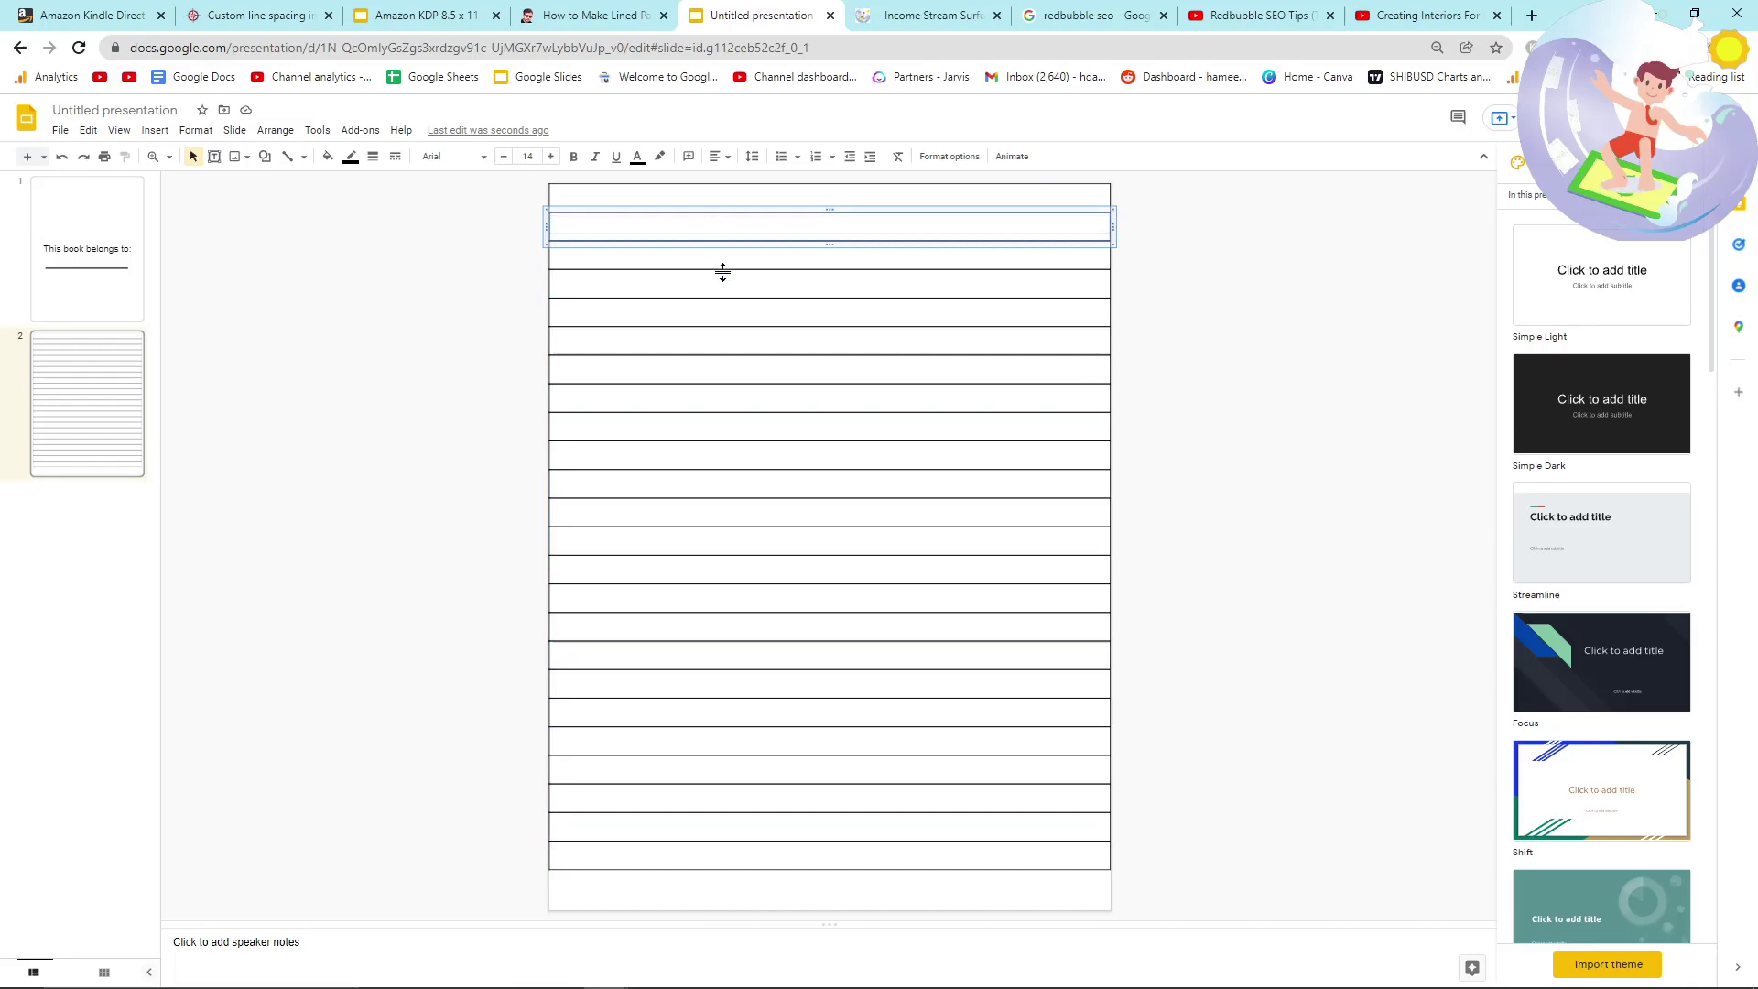
{"action": "left_click", "coordinate": [490, 262]}
{"action": "key", "text": "ctrl+a"}
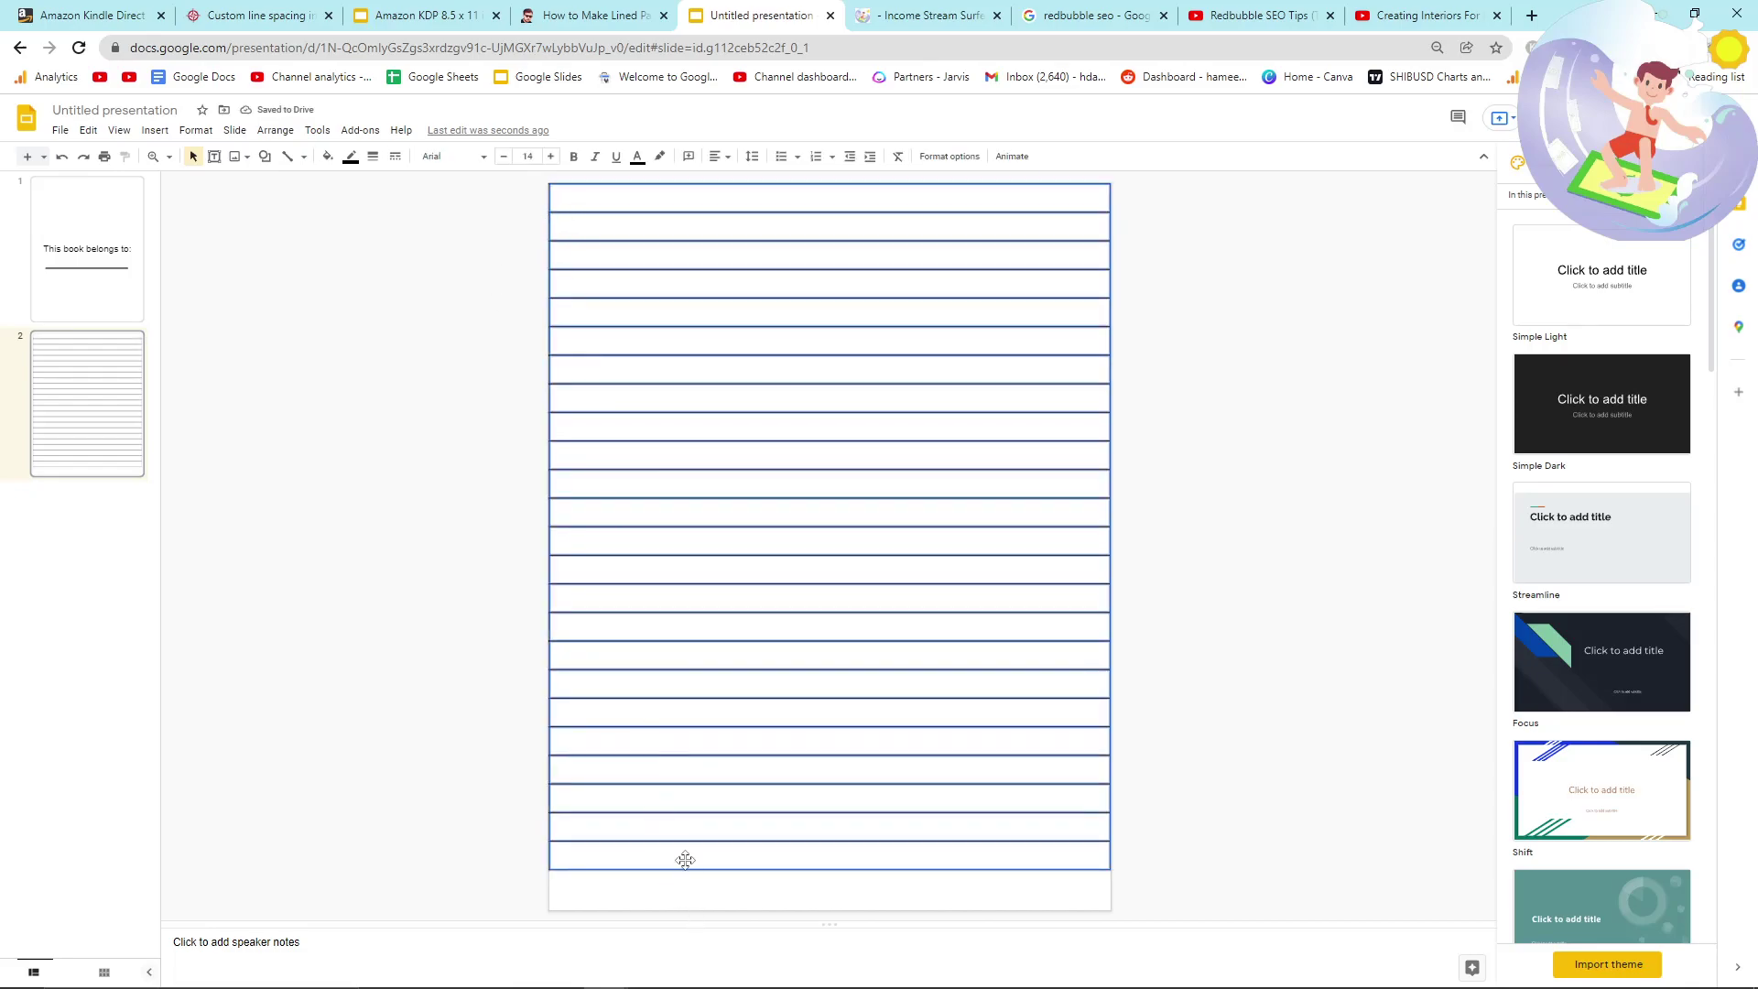
{"action": "left_click_drag", "start_coordinate": [685, 866], "coordinate": [686, 907]}
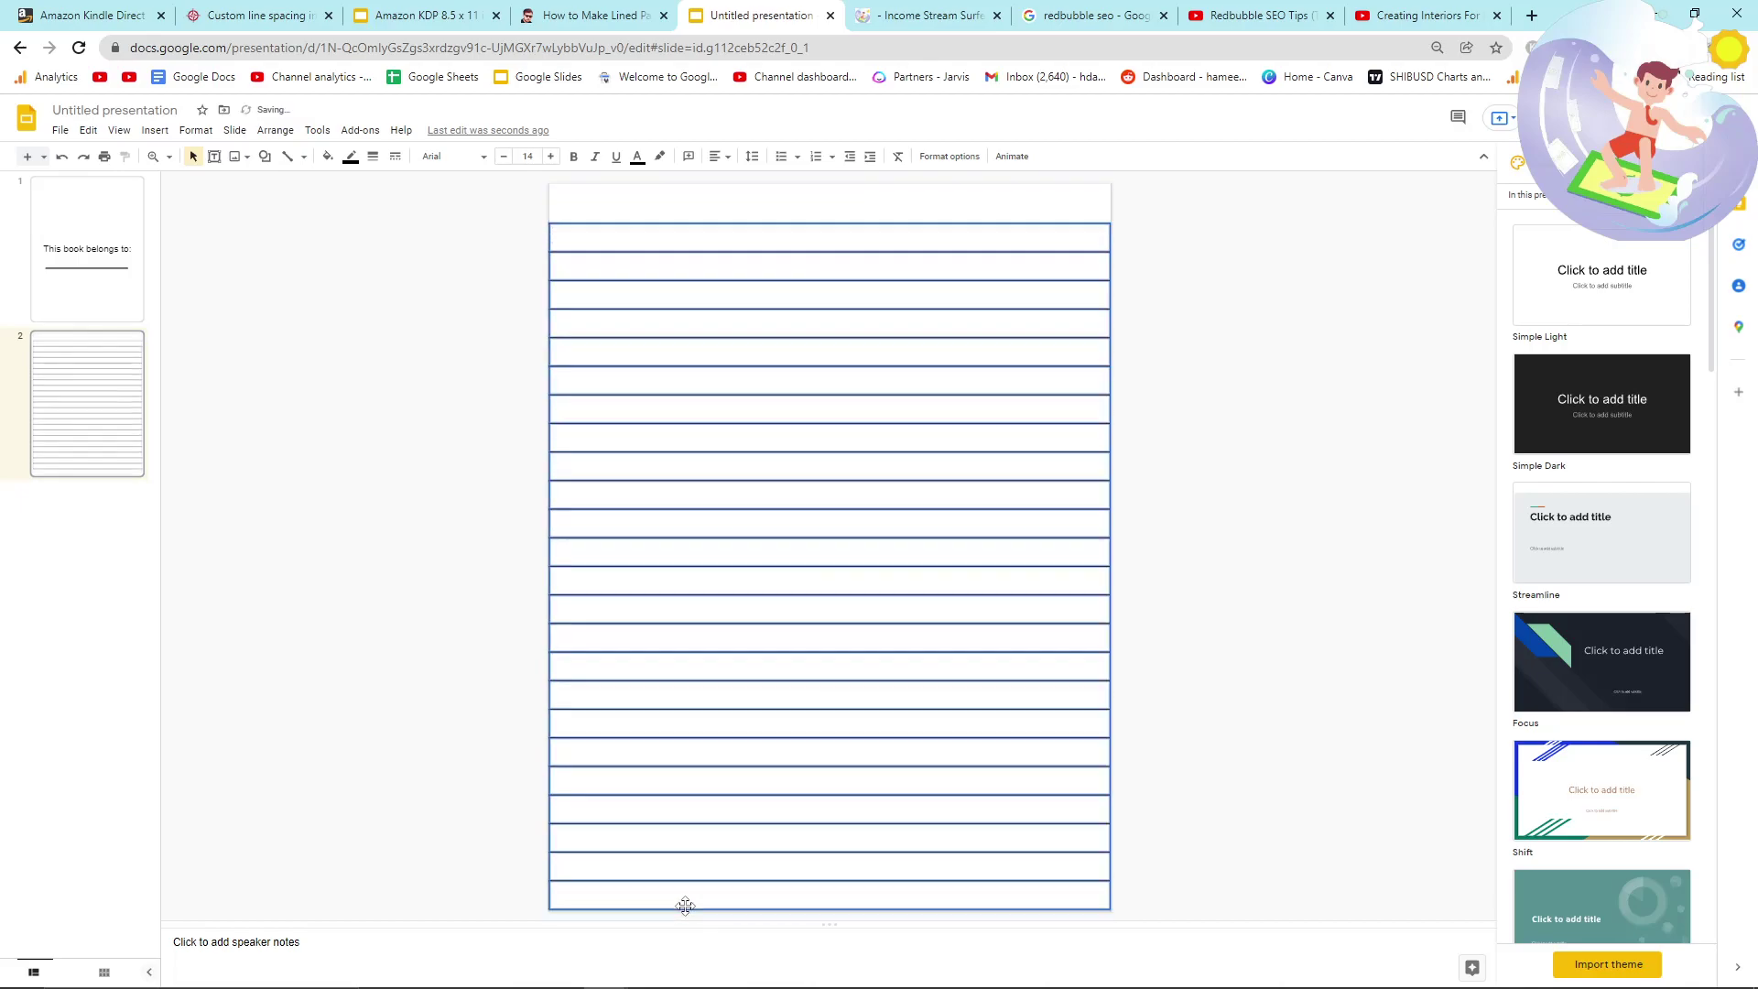
{"action": "left_click", "coordinate": [449, 265]}
Copy the top line box and place the copy at the page's top edge.
{"action": "left_click", "coordinate": [647, 226]}
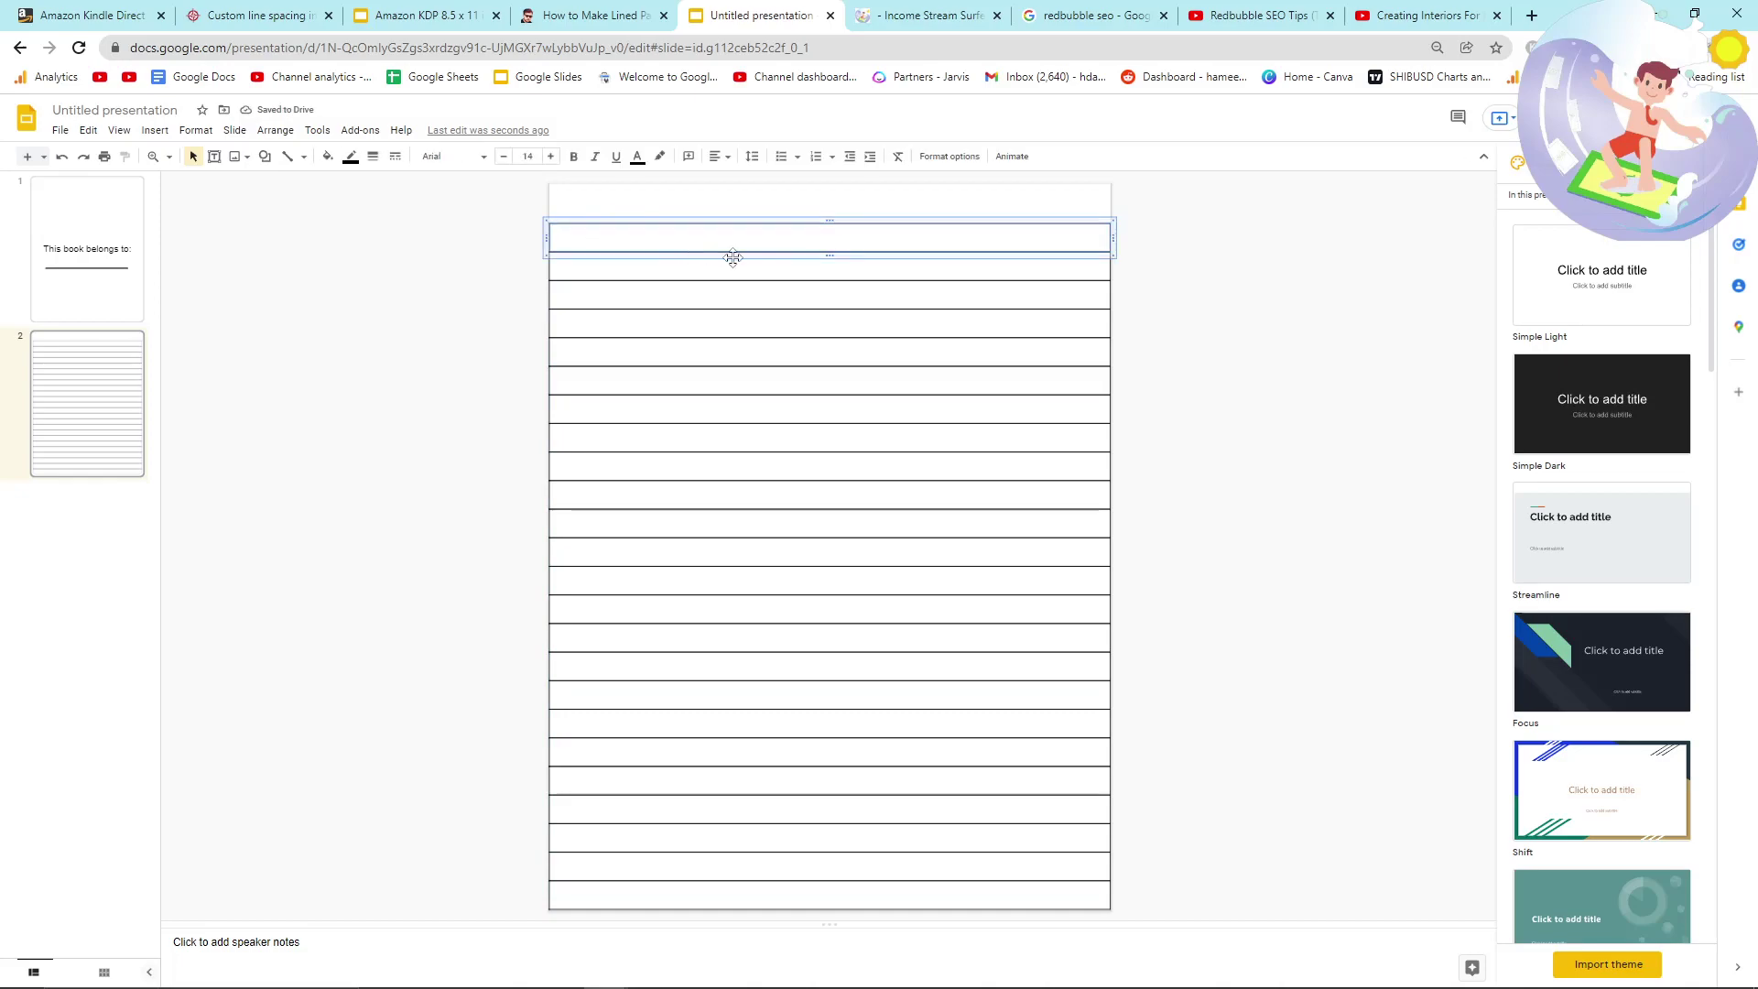
{"action": "key", "text": "ctrl+v"}
{"action": "left_click_drag", "start_coordinate": [939, 231], "coordinate": [927, 194]}
{"action": "left_click_drag", "start_coordinate": [822, 185], "coordinate": [824, 180]}
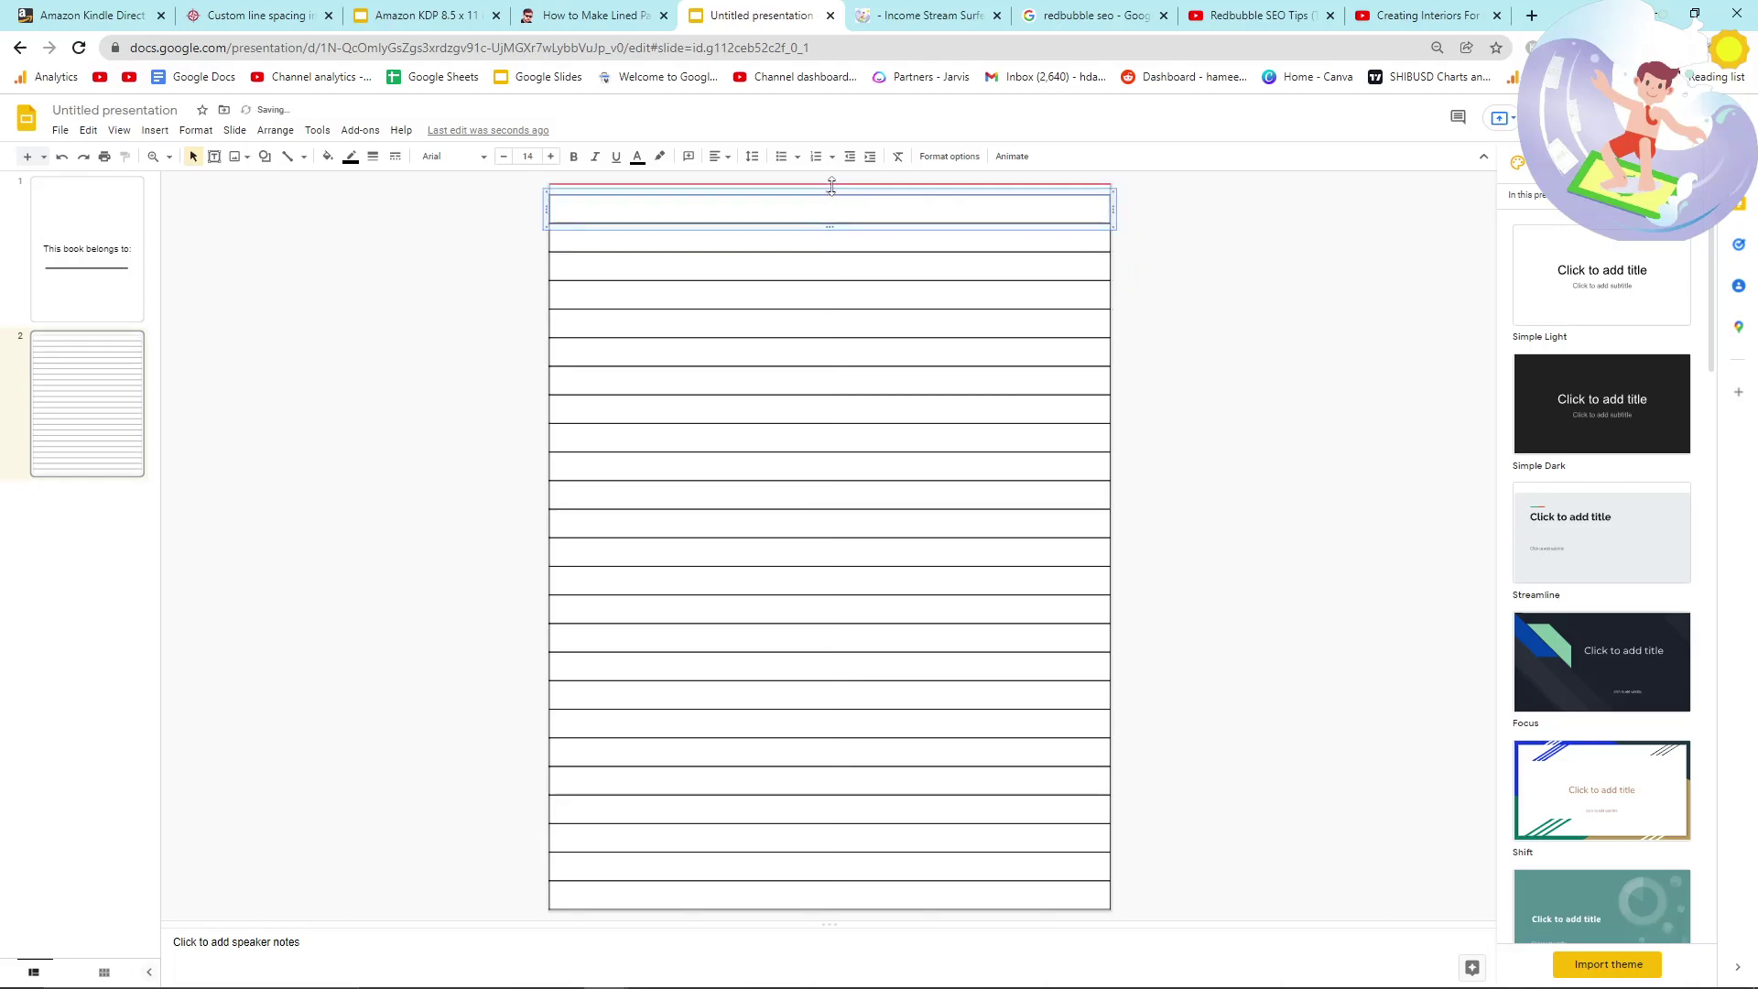
{"action": "left_click", "coordinate": [372, 210]}
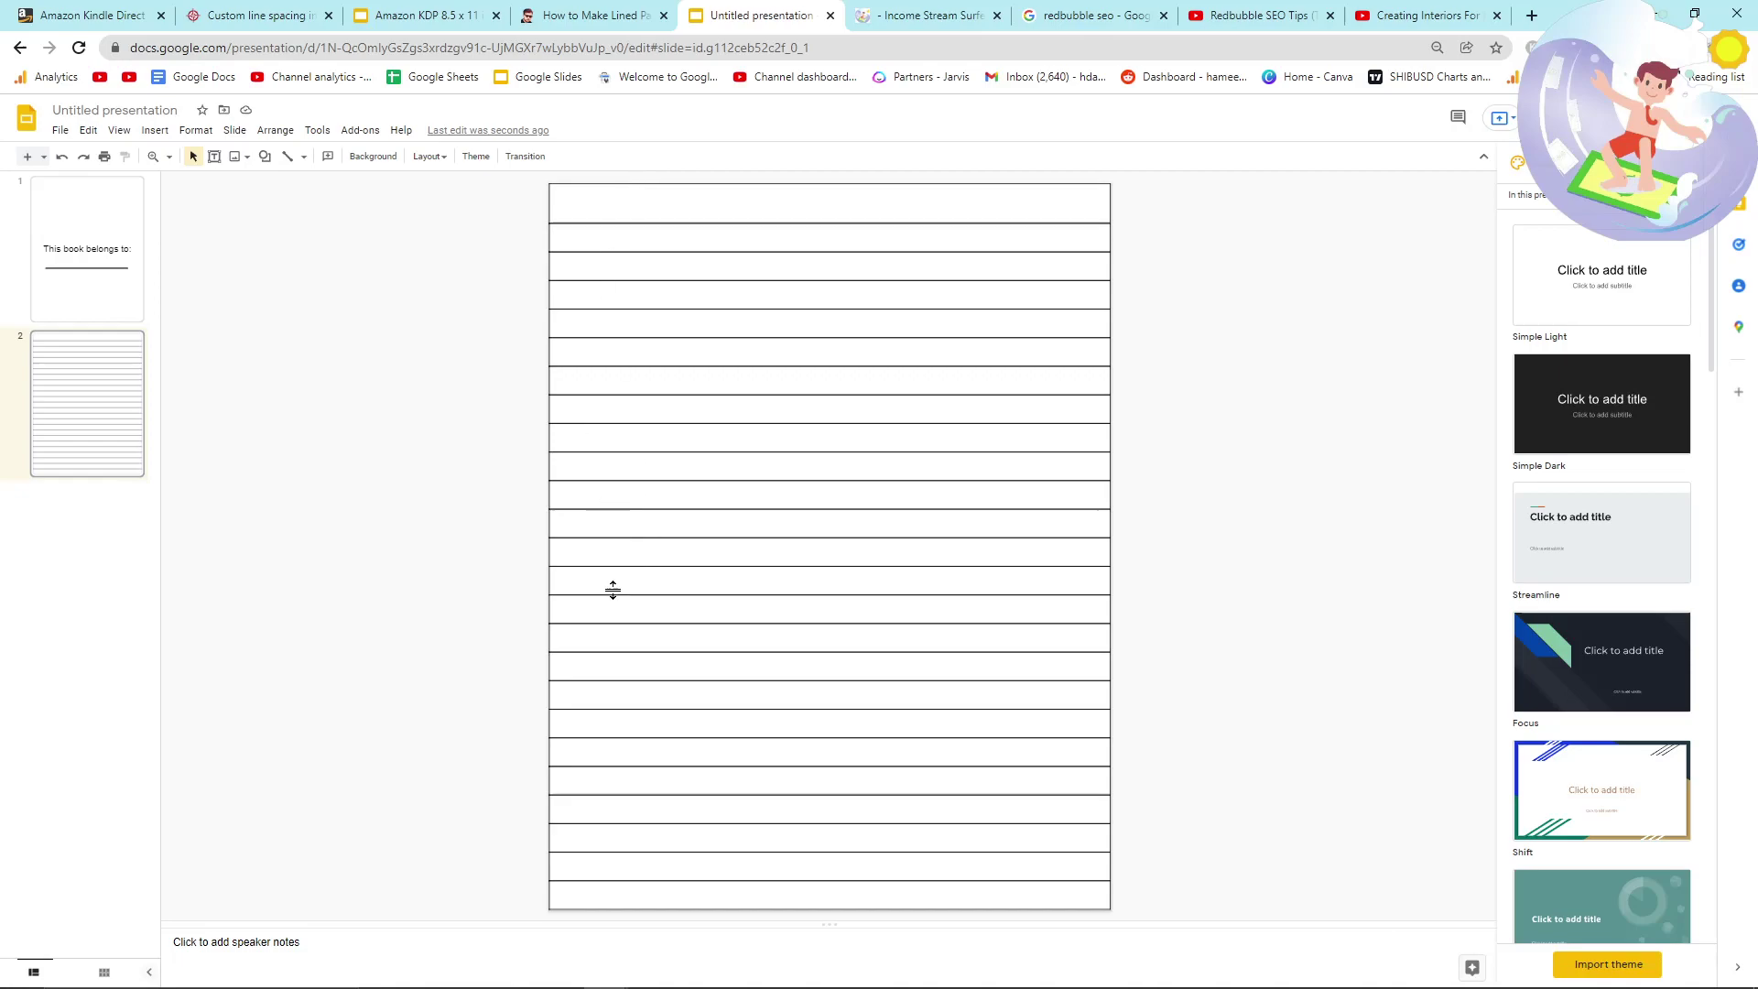
Duplicate the ruled slide three times, giving ruled slides 2 through 5.
{"action": "right_click", "coordinate": [89, 404]}
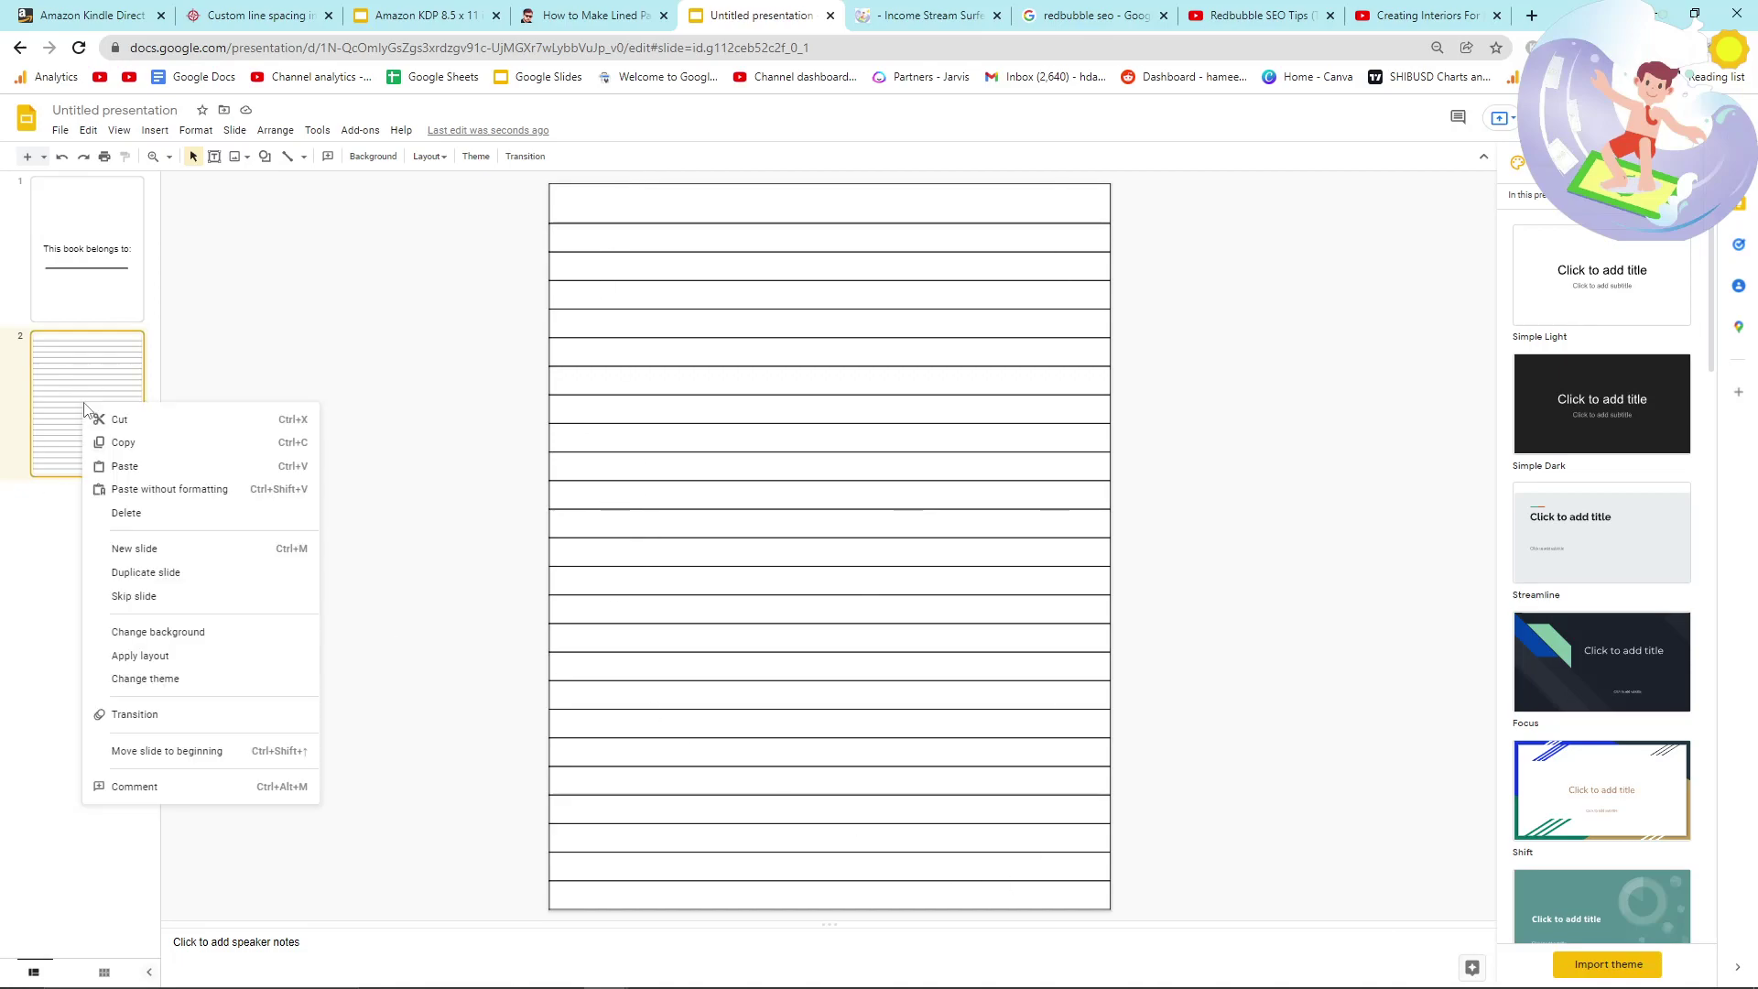
{"action": "left_click", "coordinate": [157, 575]}
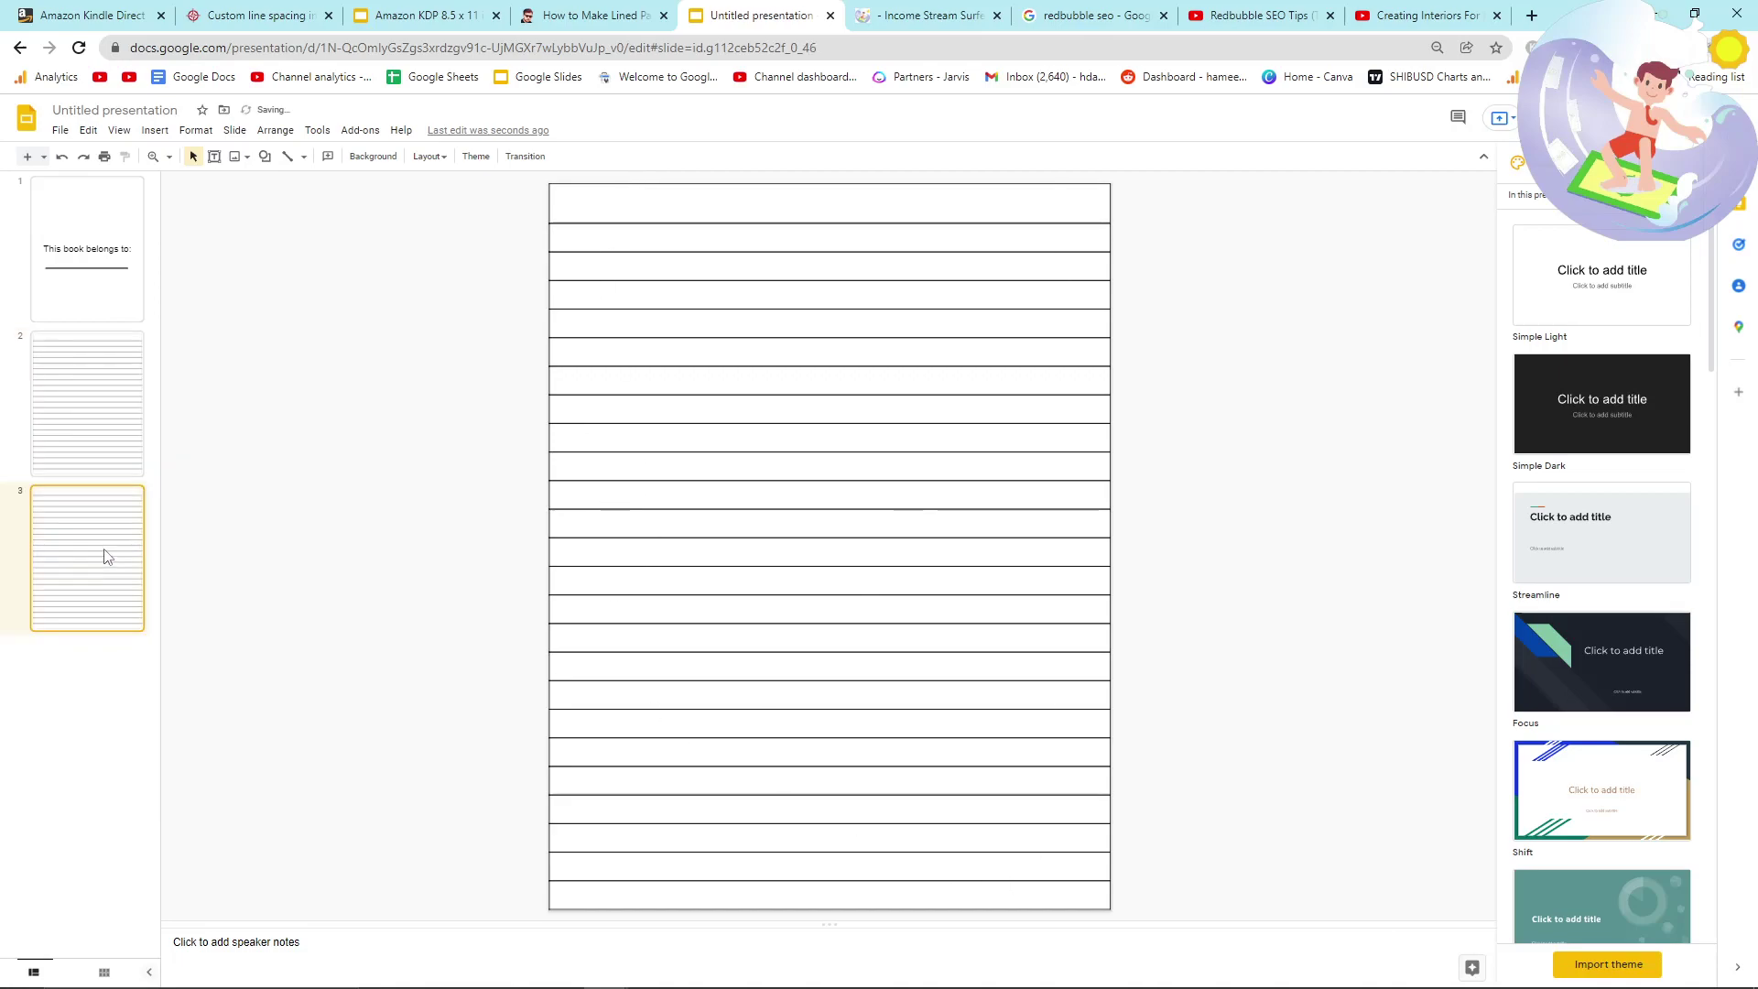
{"action": "right_click", "coordinate": [106, 557]}
{"action": "left_click", "coordinate": [185, 720]}
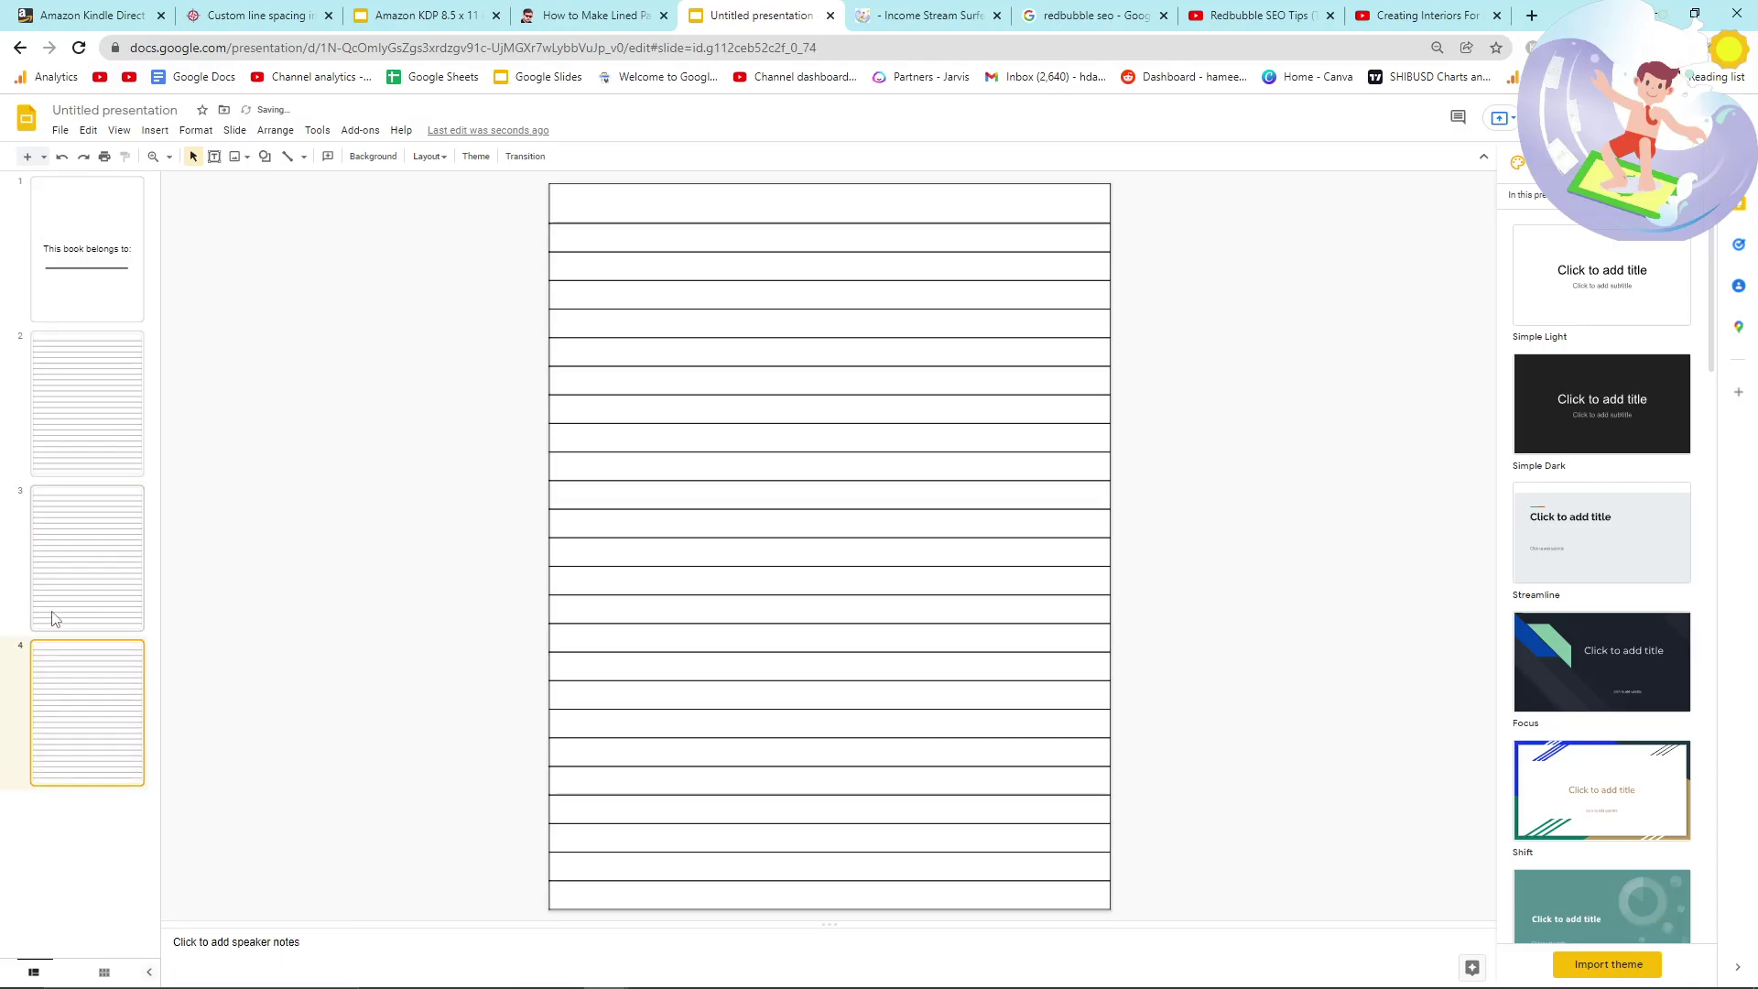
{"action": "right_click", "coordinate": [80, 688]}
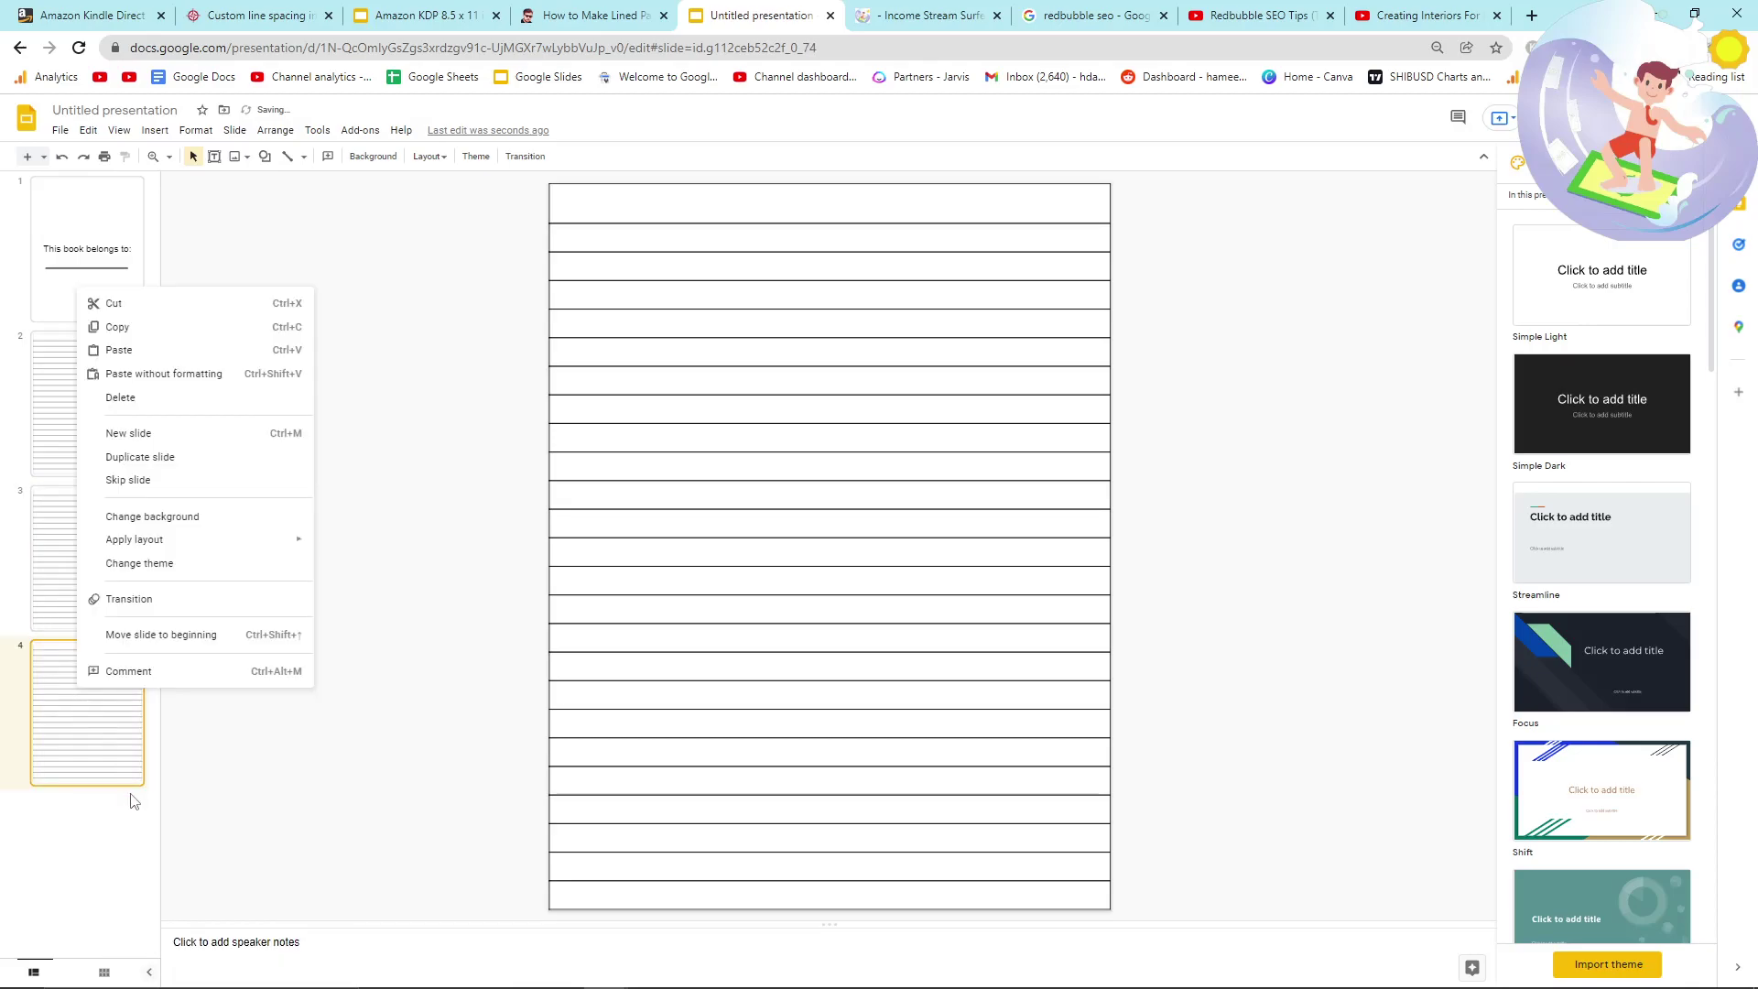
{"action": "left_click", "coordinate": [160, 458]}
Bulk-copy slides 2–5 repeatedly and undo surplus copies, bringing the deck to 123 slides.
{"action": "left_click", "coordinate": [50, 403]}
{"action": "left_click", "coordinate": [92, 841], "text": "shift"}
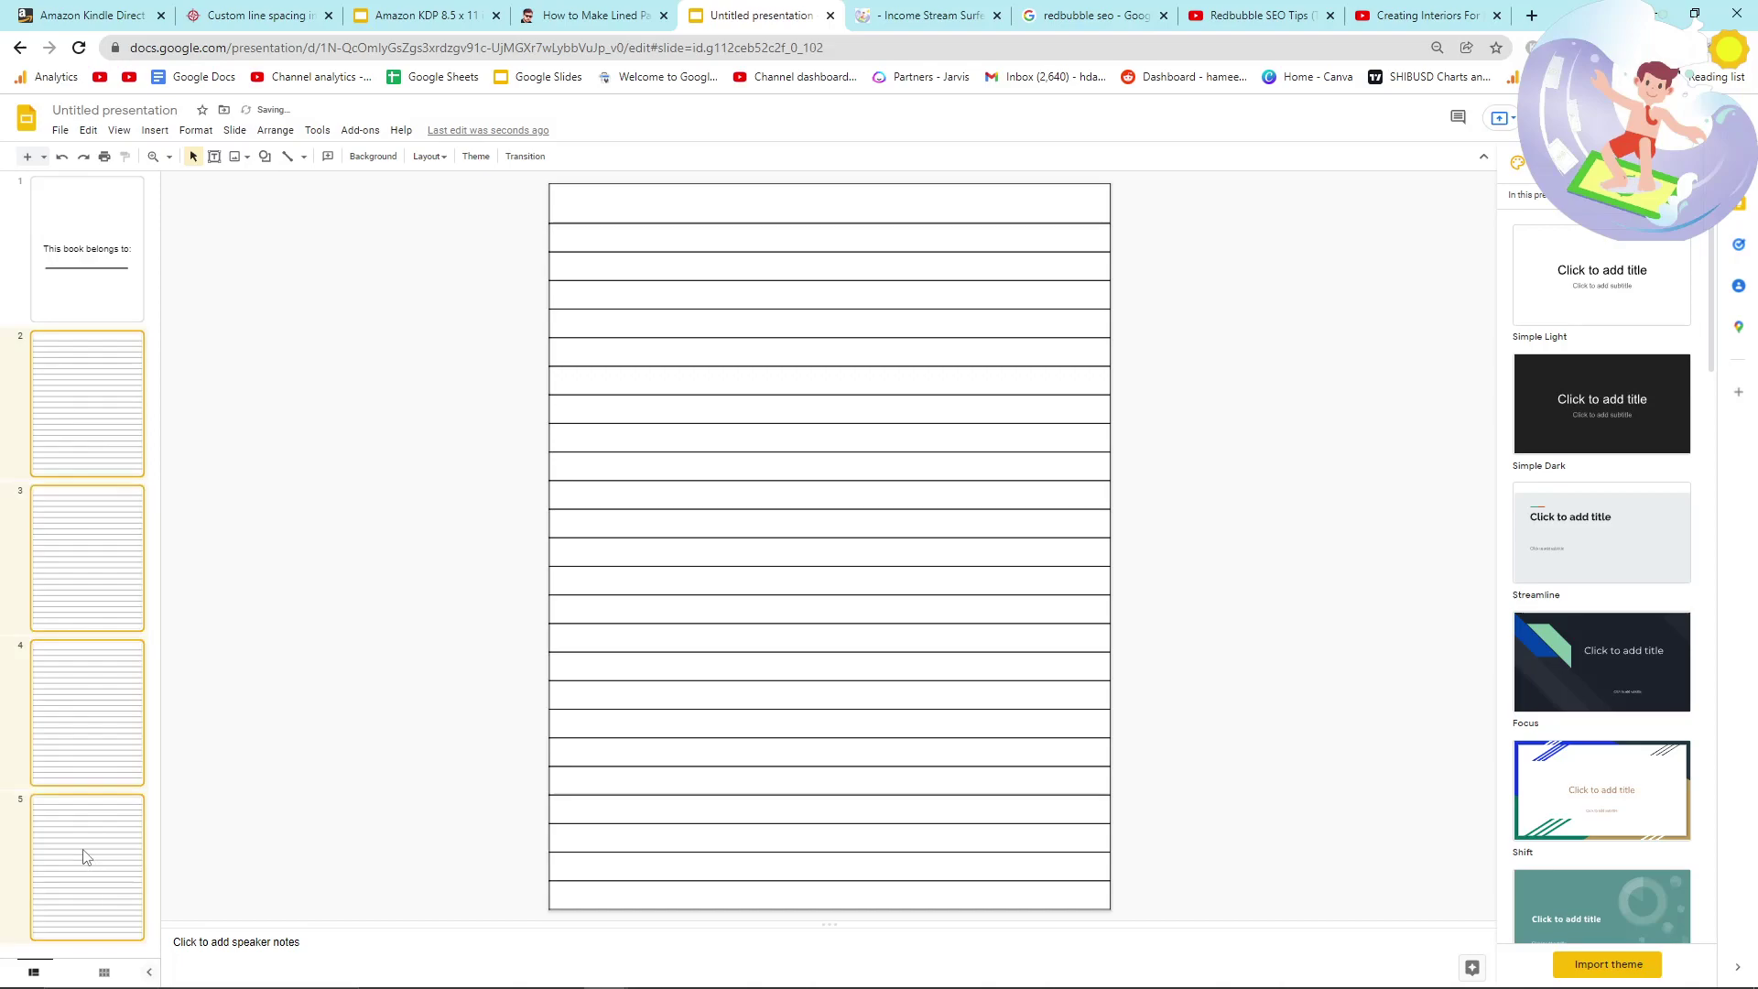
{"action": "left_click", "coordinate": [57, 710]}
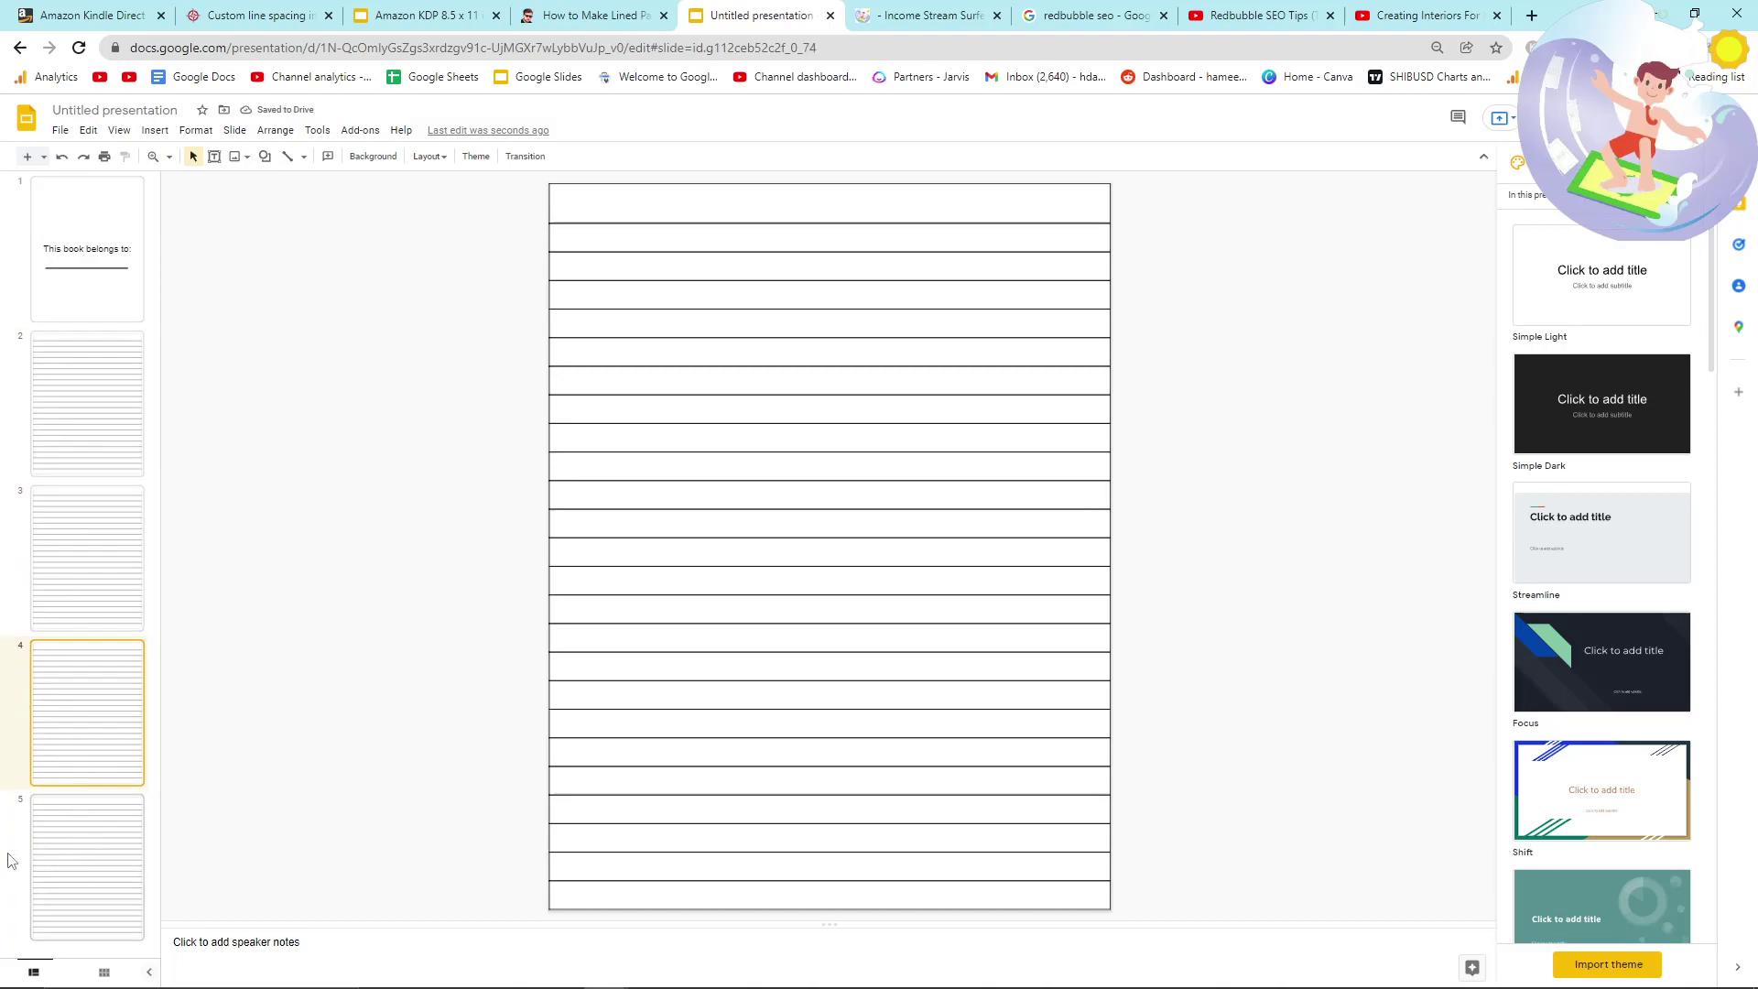
{"action": "key", "text": "ctrl+v"}
{"action": "key", "text": "ctrl+v"}
{"action": "key", "text": "ctrl+v"}
{"action": "key", "text": "ctrl+v"}
{"action": "key", "text": "ctrl+v"}
{"action": "key", "text": "ctrl+v"}
{"action": "key", "text": "ctrl+v"}
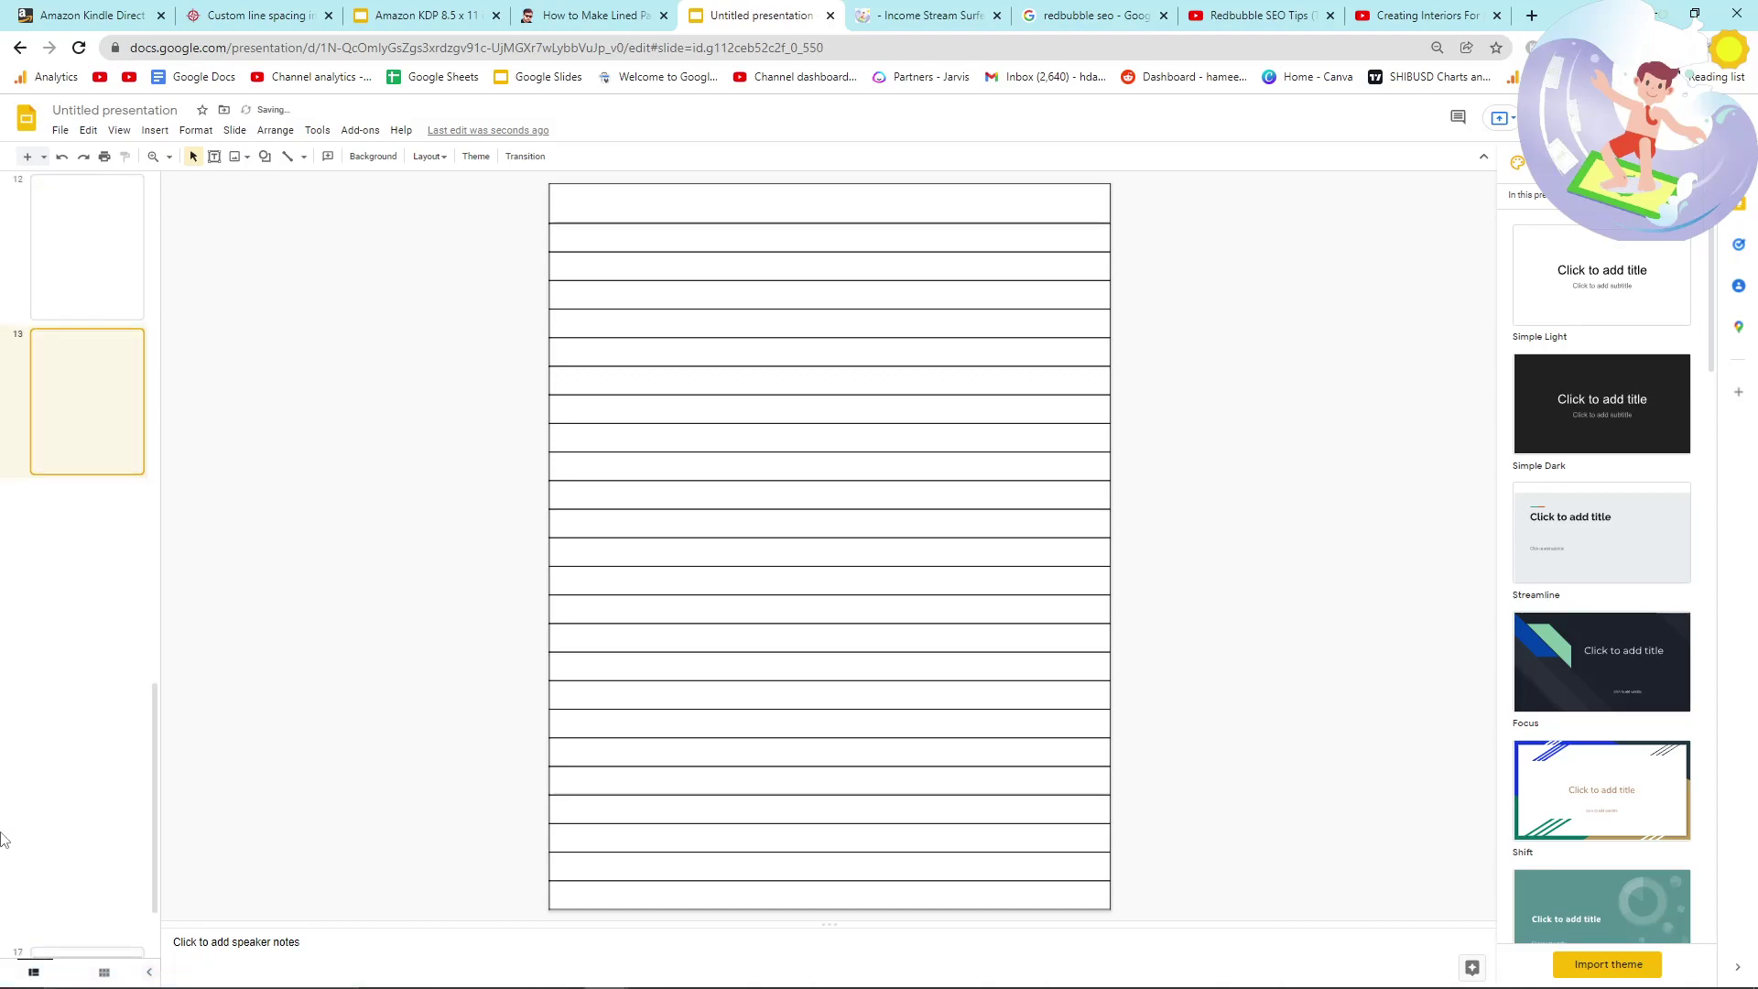
{"action": "key", "text": "ctrl+v"}
{"action": "key", "text": "ctrl+v"}
{"action": "key", "text": "ctrl+v"}
{"action": "key", "text": "ctrl+v"}
{"action": "key", "text": "ctrl+v"}
{"action": "key", "text": "ctrl+v"}
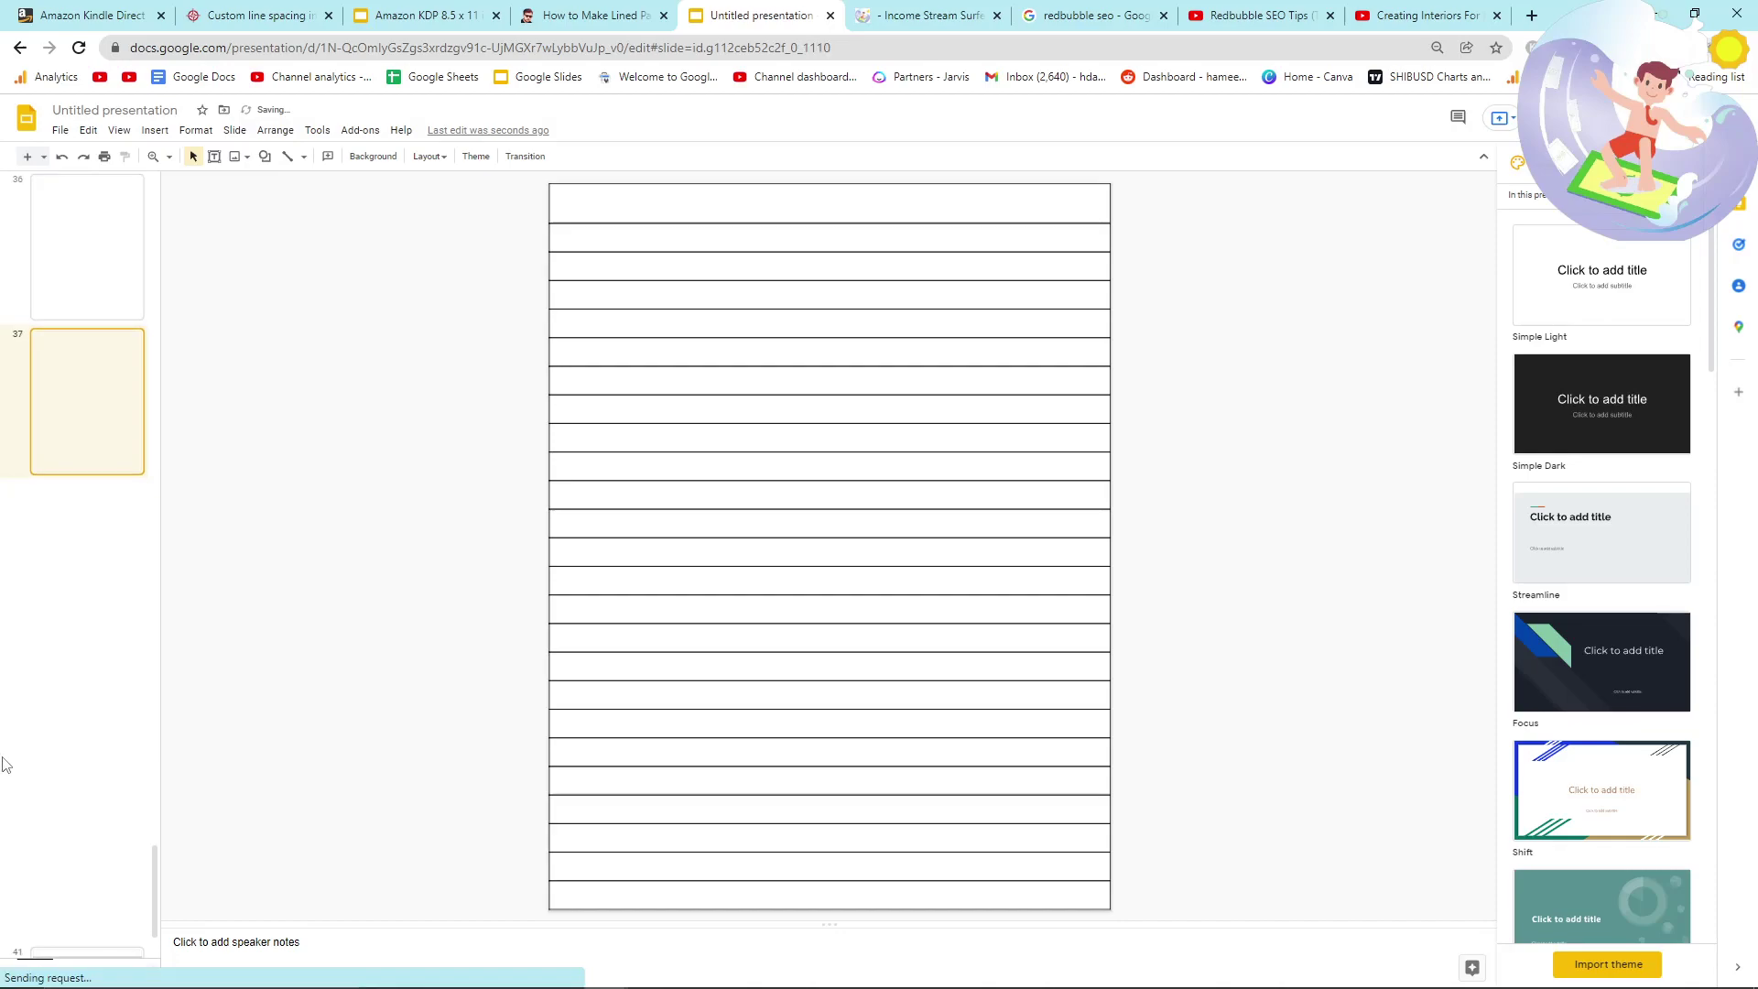
{"action": "key", "text": "ctrl+v"}
{"action": "key", "text": "ctrl+v"}
{"action": "key", "text": "ctrl+v"}
{"action": "key", "text": "ctrl+v"}
{"action": "key", "text": "ctrl+v"}
{"action": "key", "text": "ctrl+v"}
{"action": "key", "text": "ctrl+v"}
{"action": "key", "text": "ctrl+v"}
{"action": "key", "text": "ctrl+v"}
{"action": "key", "text": "ctrl+v"}
{"action": "key", "text": "ctrl+v"}
{"action": "key", "text": "ctrl+v"}
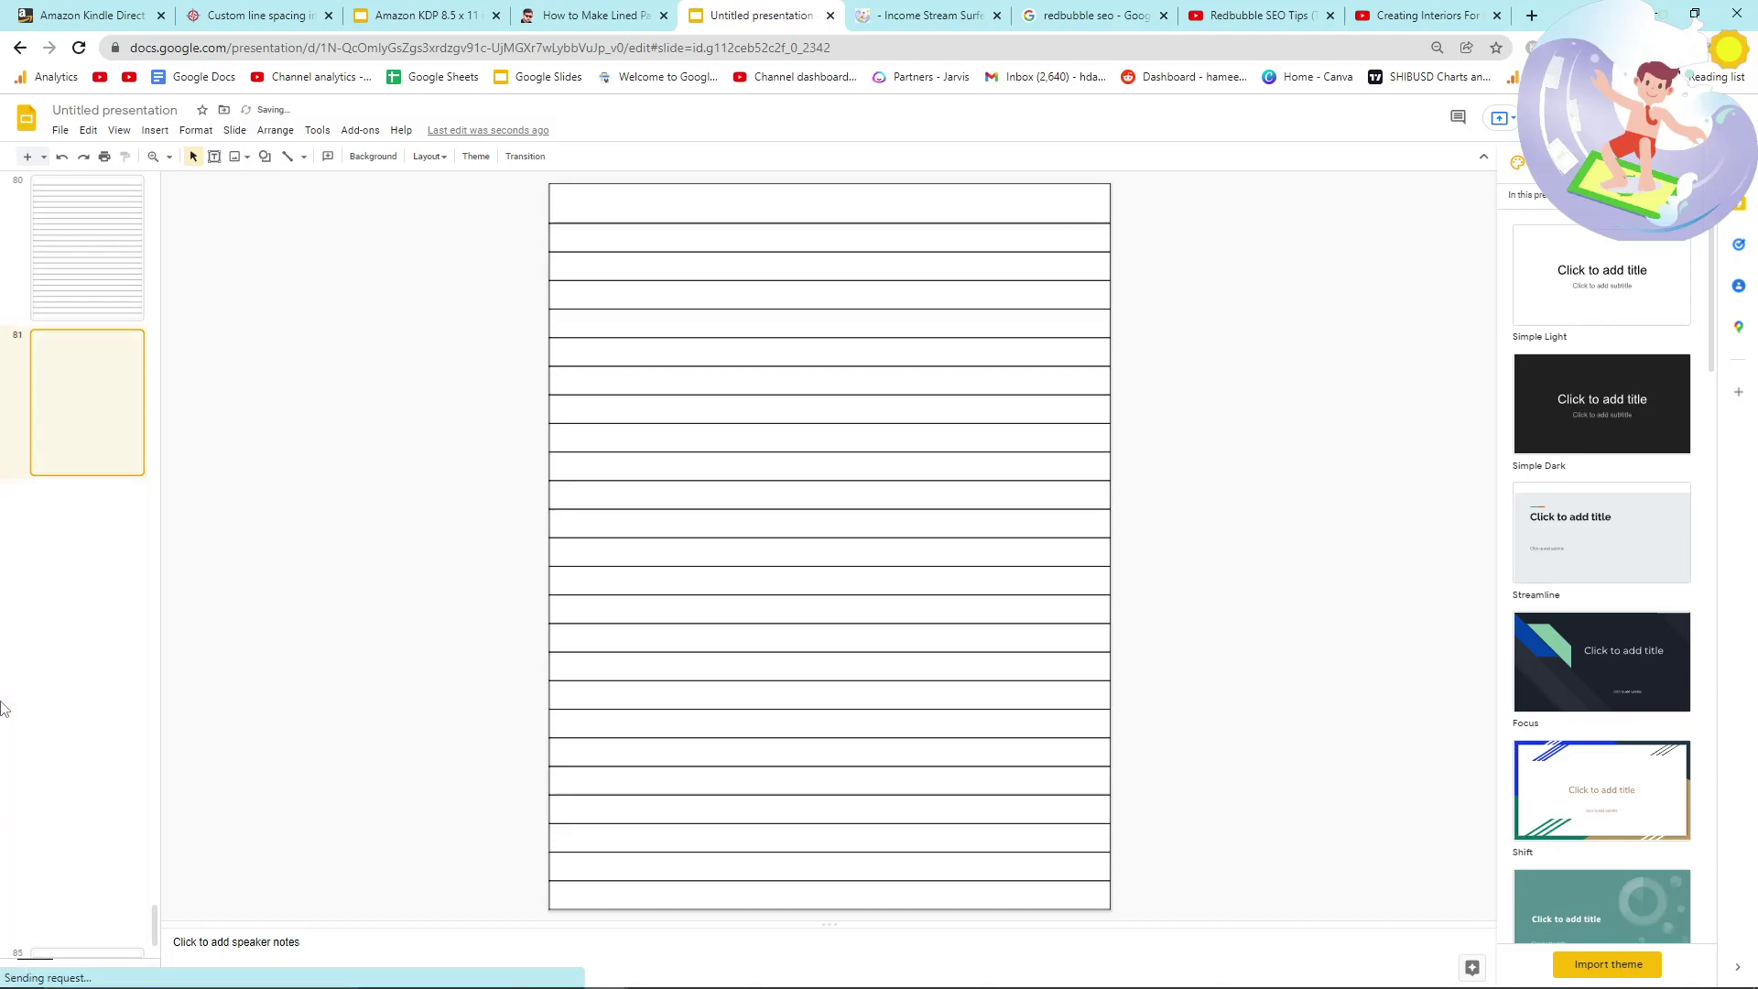
{"action": "key", "text": "ctrl+v"}
{"action": "key", "text": "ctrl+v"}
{"action": "key", "text": "ctrl+v"}
{"action": "key", "text": "ctrl+v"}
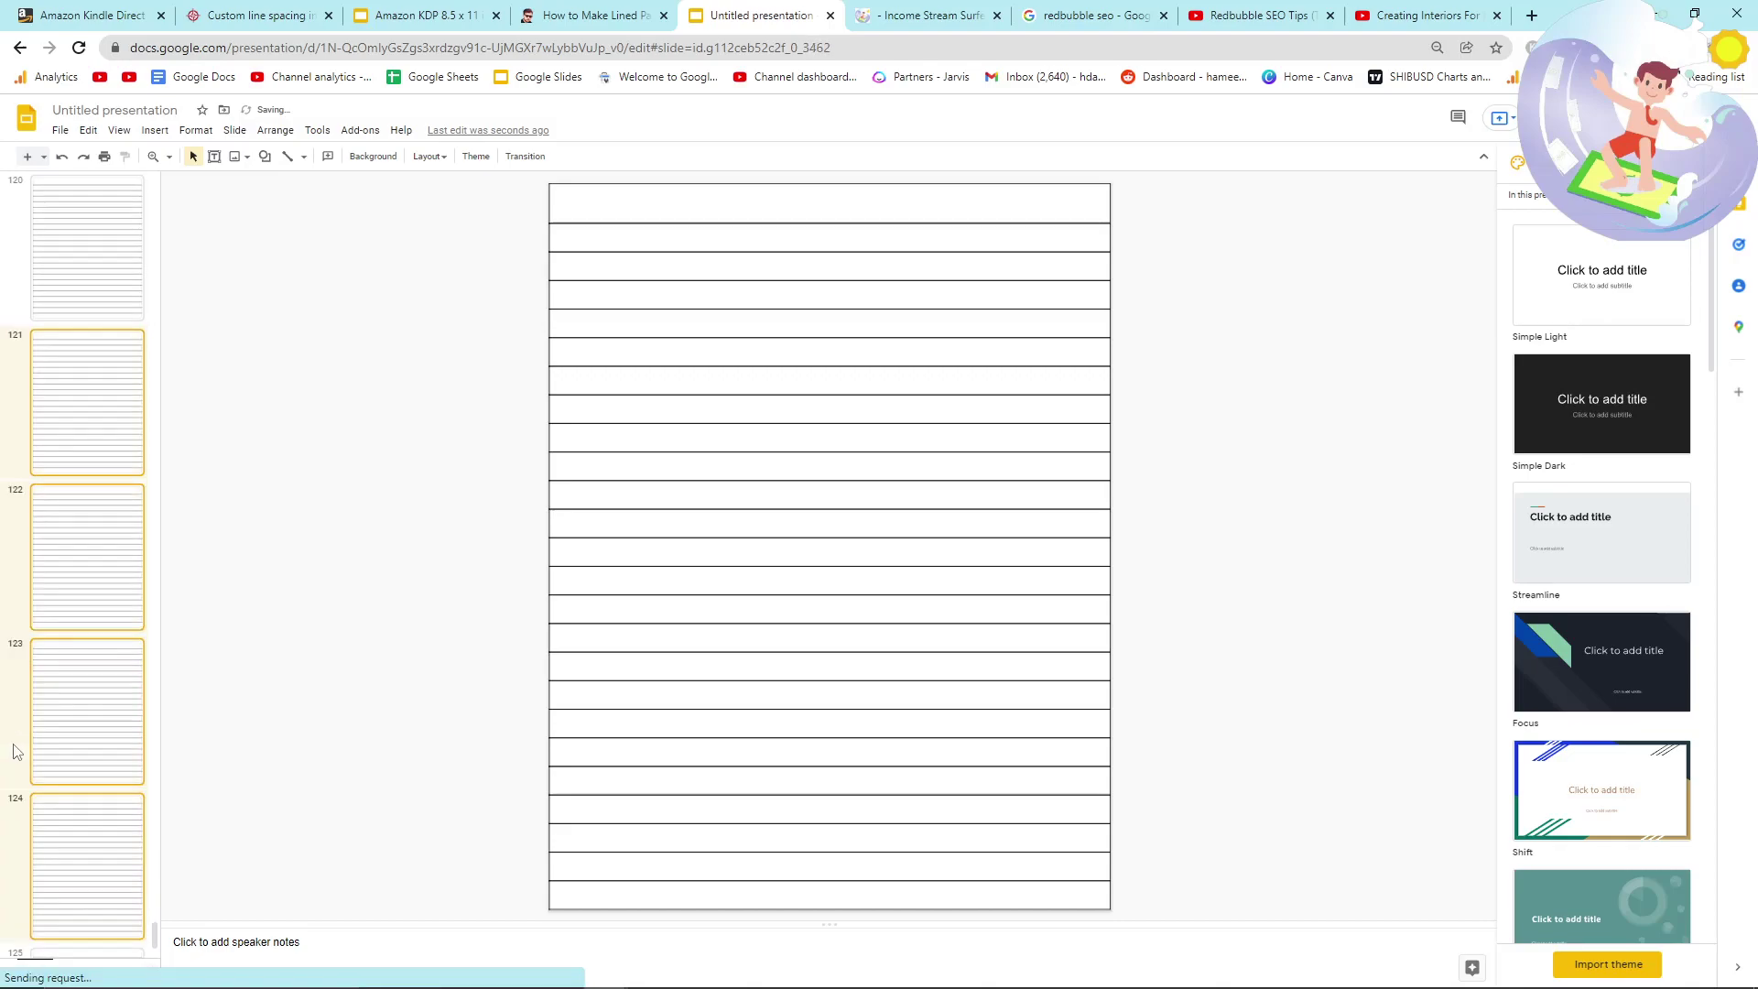
{"action": "key", "text": "ctrl+v"}
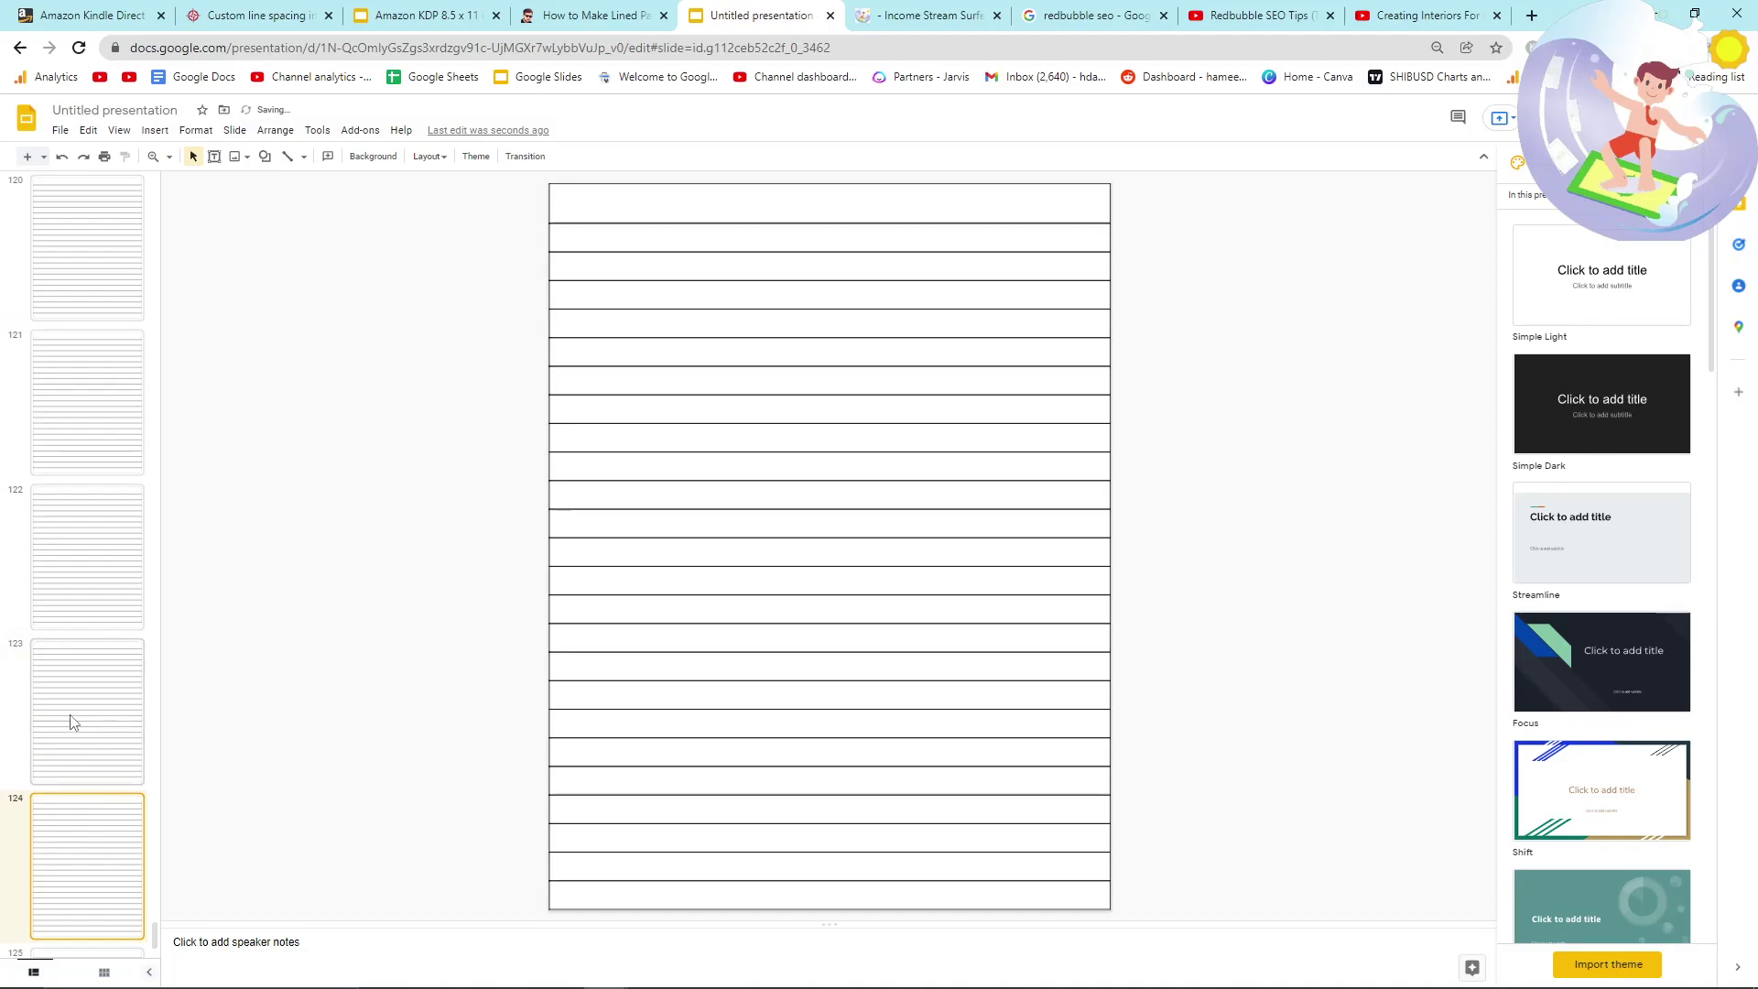
{"action": "key", "text": "ctrl+z"}
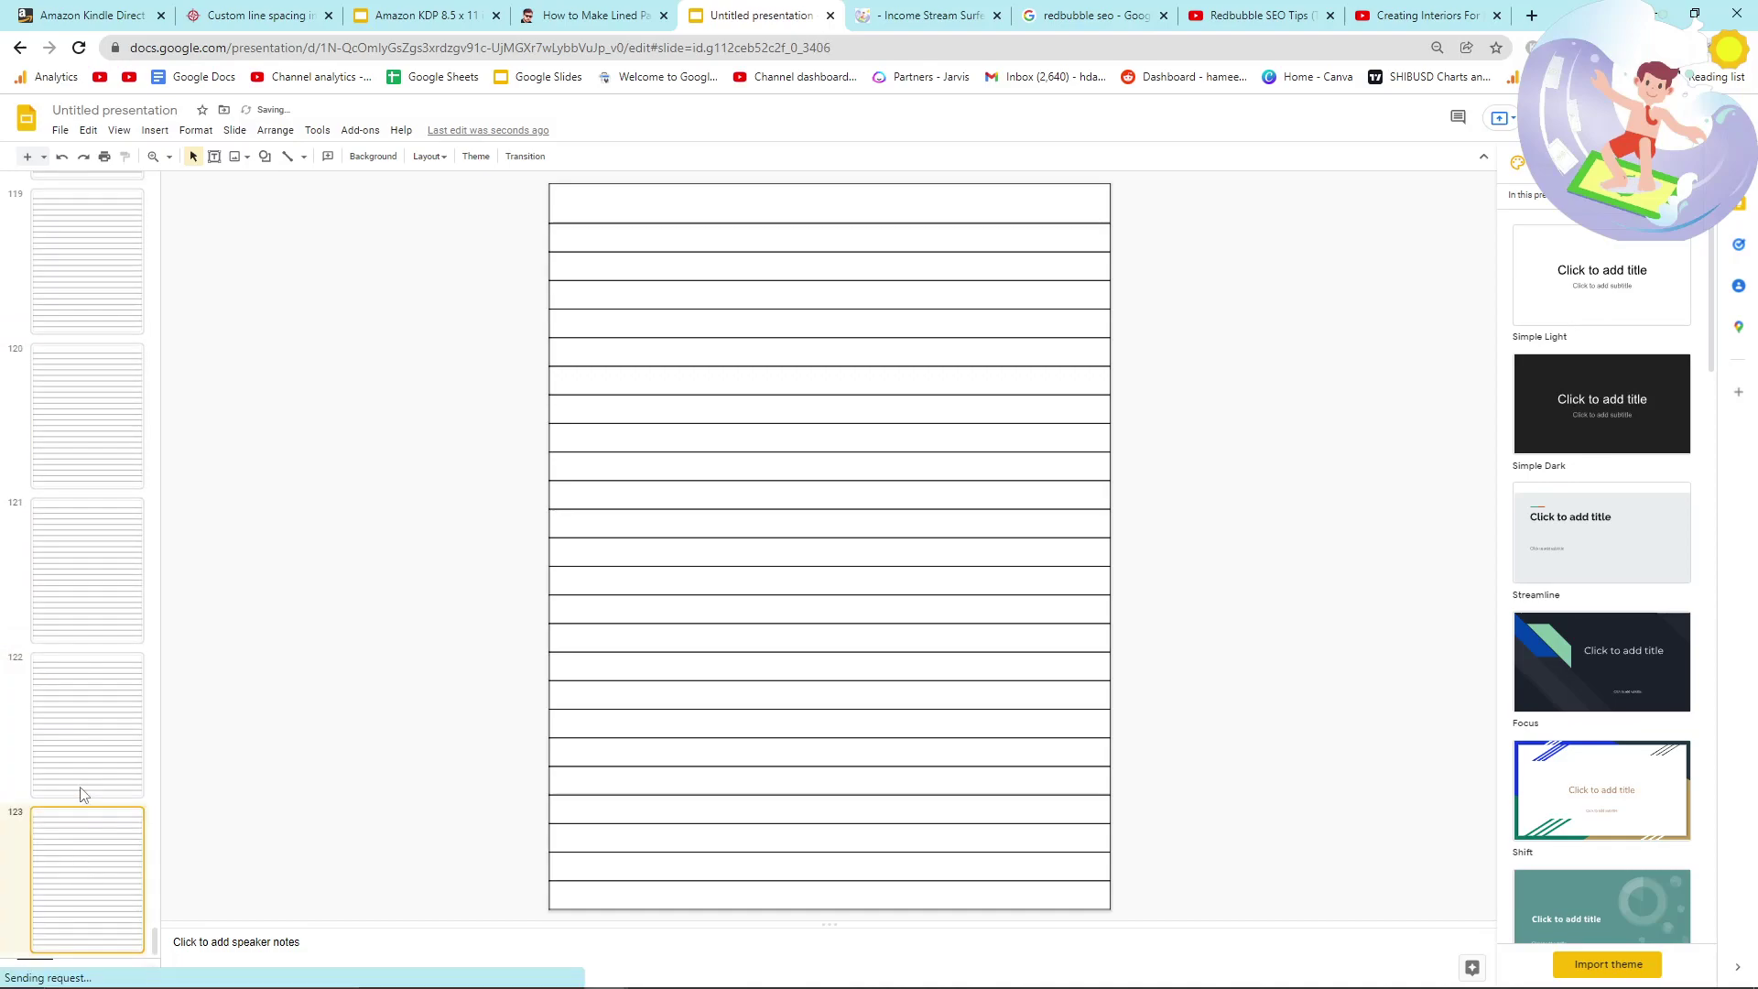
{"action": "key", "text": "ctrl+z"}
{"action": "key", "text": "ctrl+z"}
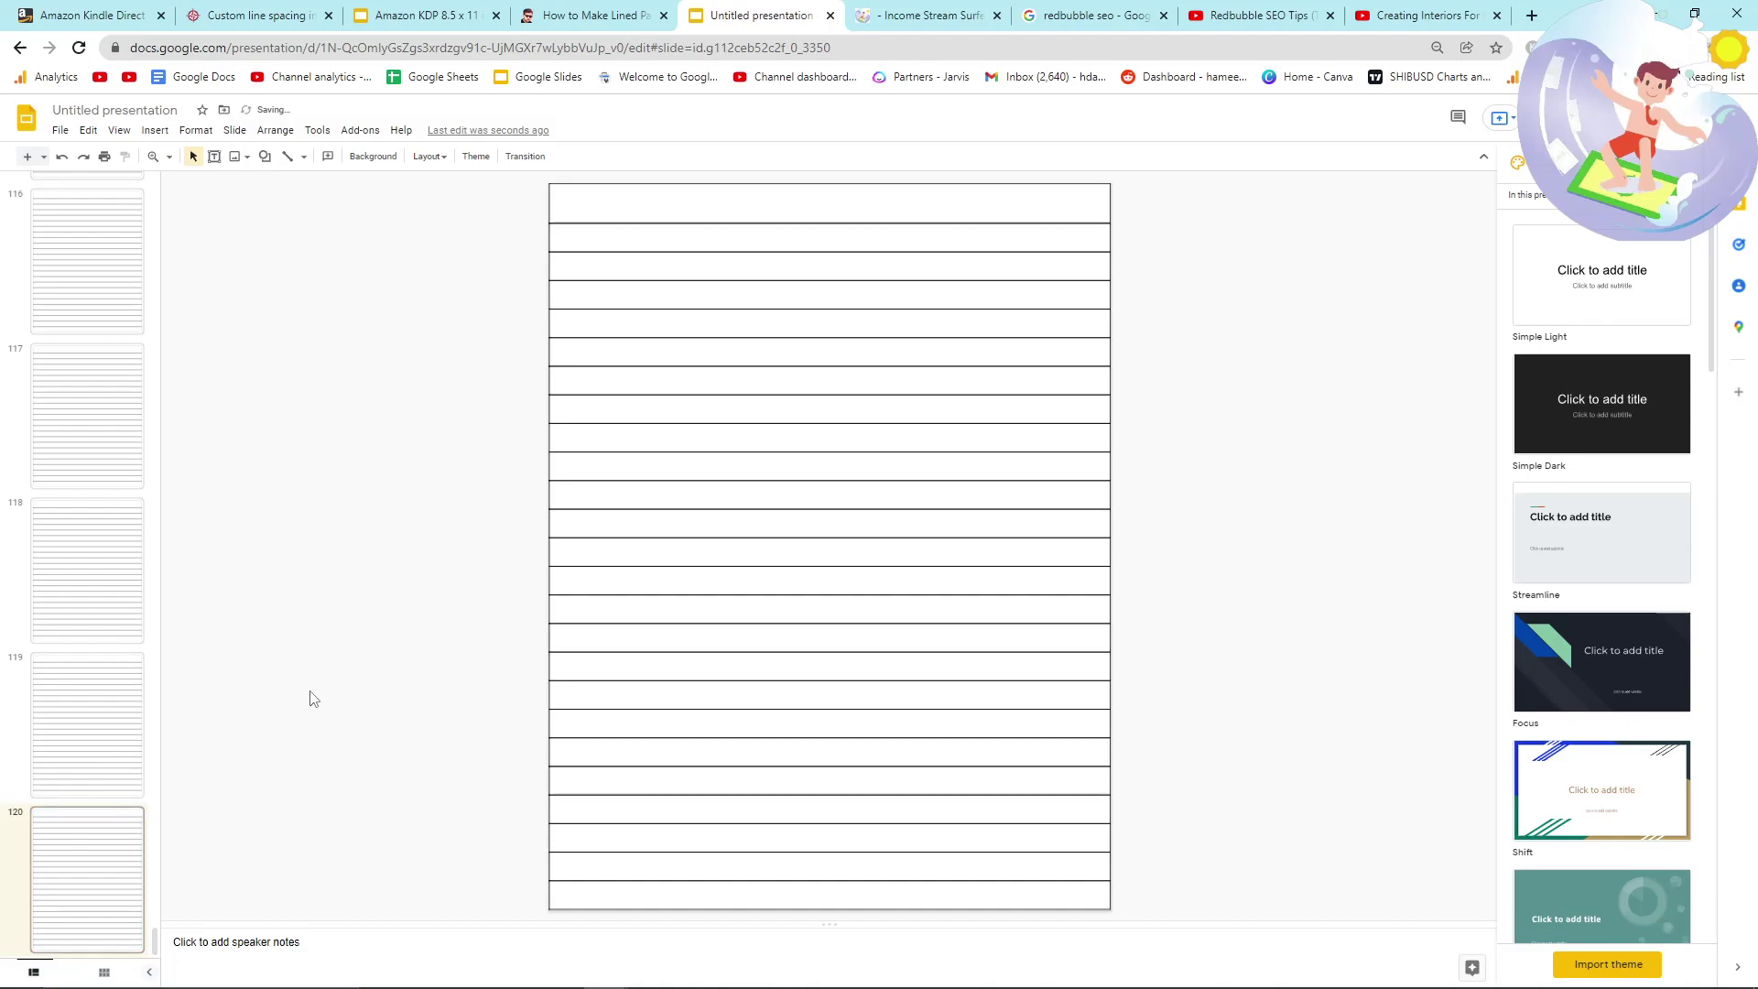
{"action": "key", "text": "ctrl+z"}
{"action": "scroll", "coordinate": [50, 518], "scroll_direction": "up", "scroll_amount": 3}
{"action": "scroll", "coordinate": [50, 517], "scroll_direction": "up", "scroll_amount": 15}
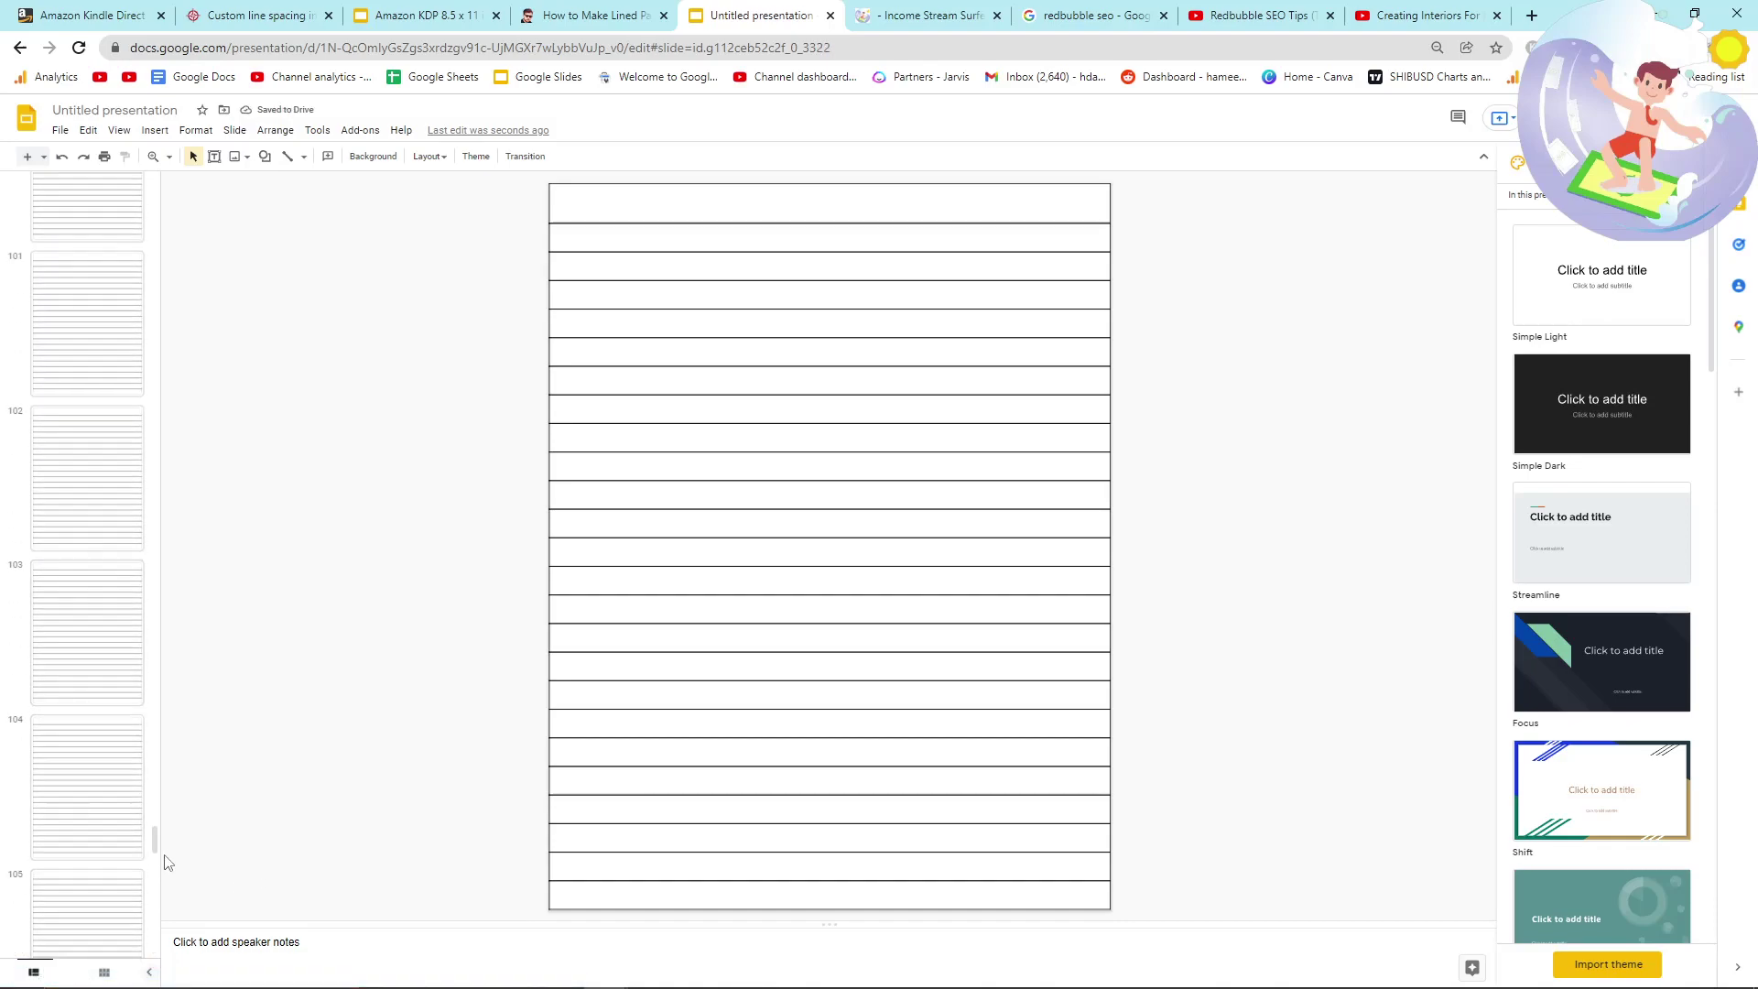
{"action": "left_click_drag", "start_coordinate": [156, 847], "coordinate": [157, 204]}
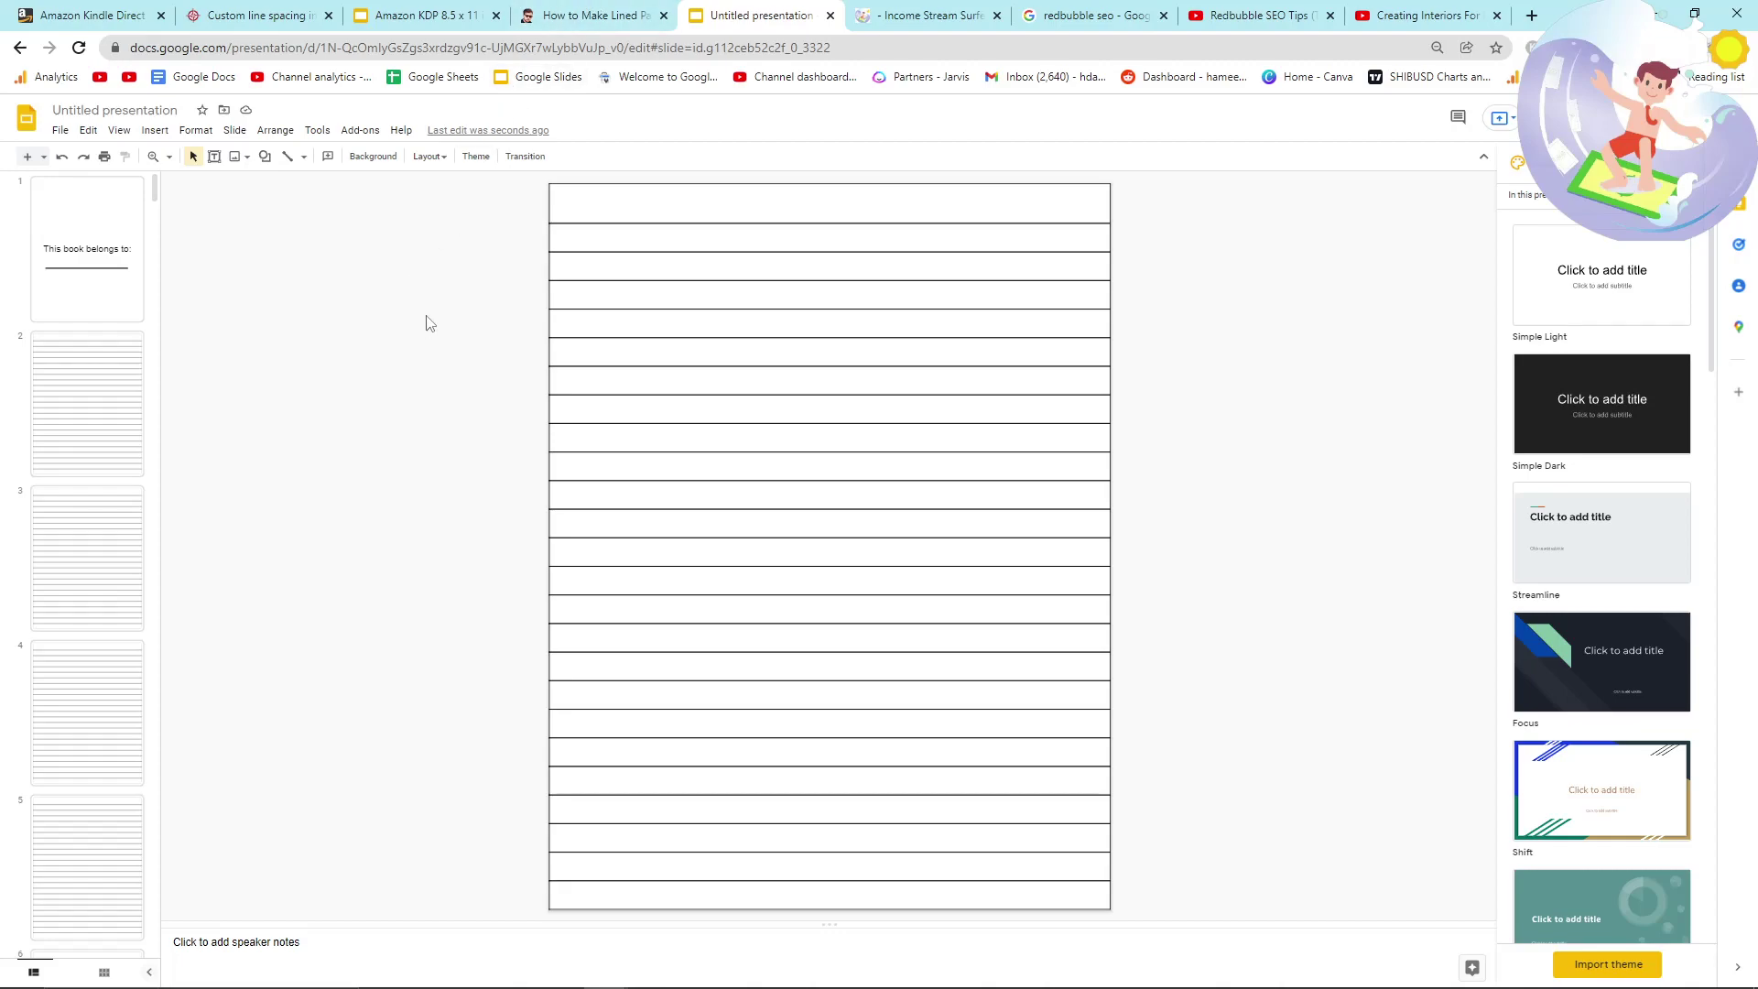
Download the deck as a PDF, then switch to the 'Amazon KDP 8.5 x 11 inches 120 pages Lined' presentation.
{"action": "left_click", "coordinate": [61, 130]}
{"action": "mouse_move", "coordinate": [137, 326]}
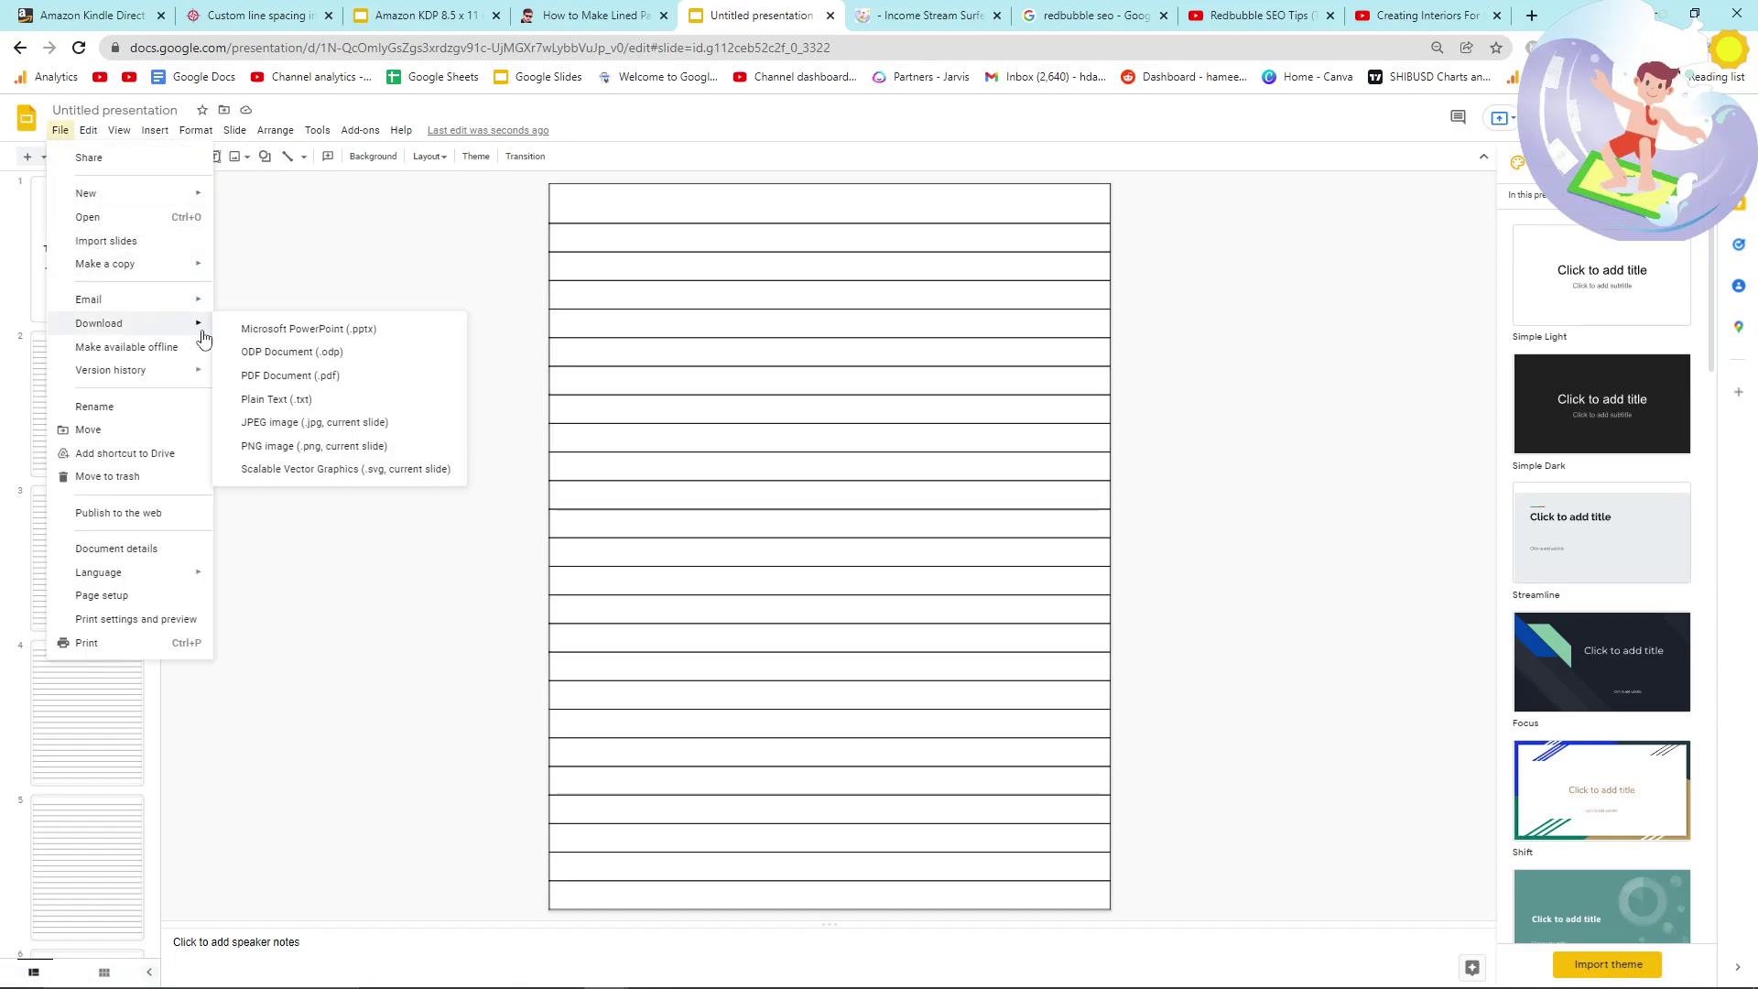
{"action": "left_click", "coordinate": [292, 377]}
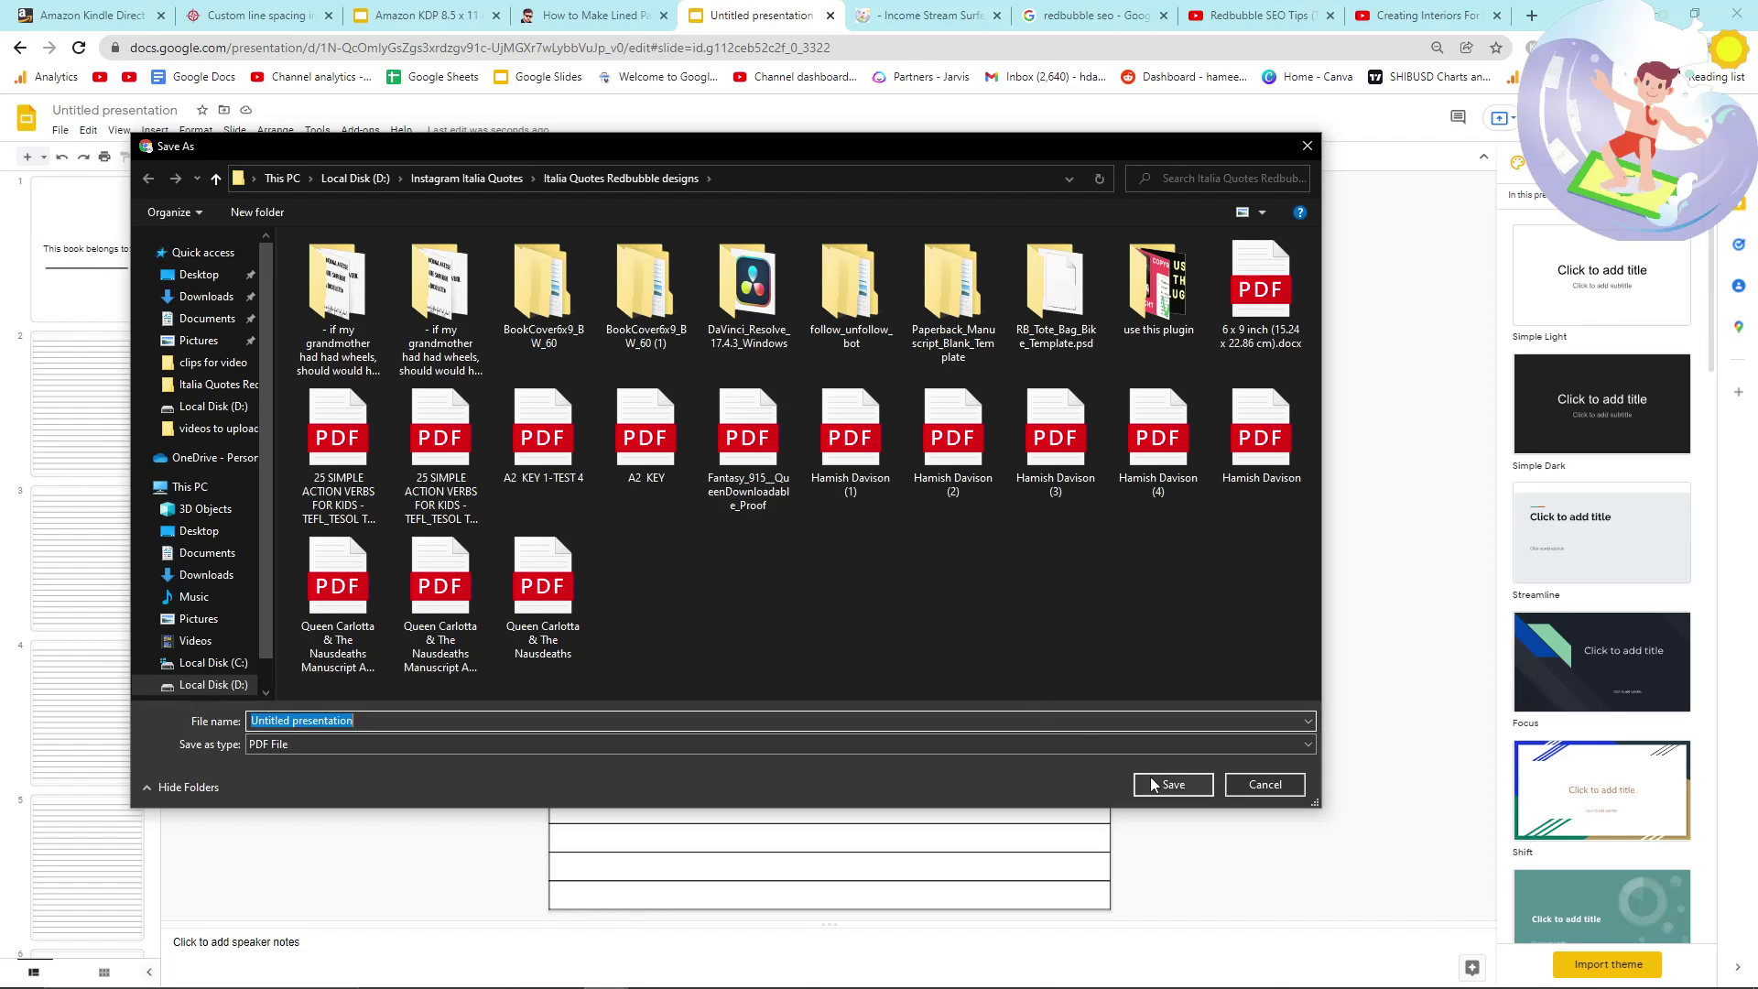
{"action": "left_click", "coordinate": [1154, 783]}
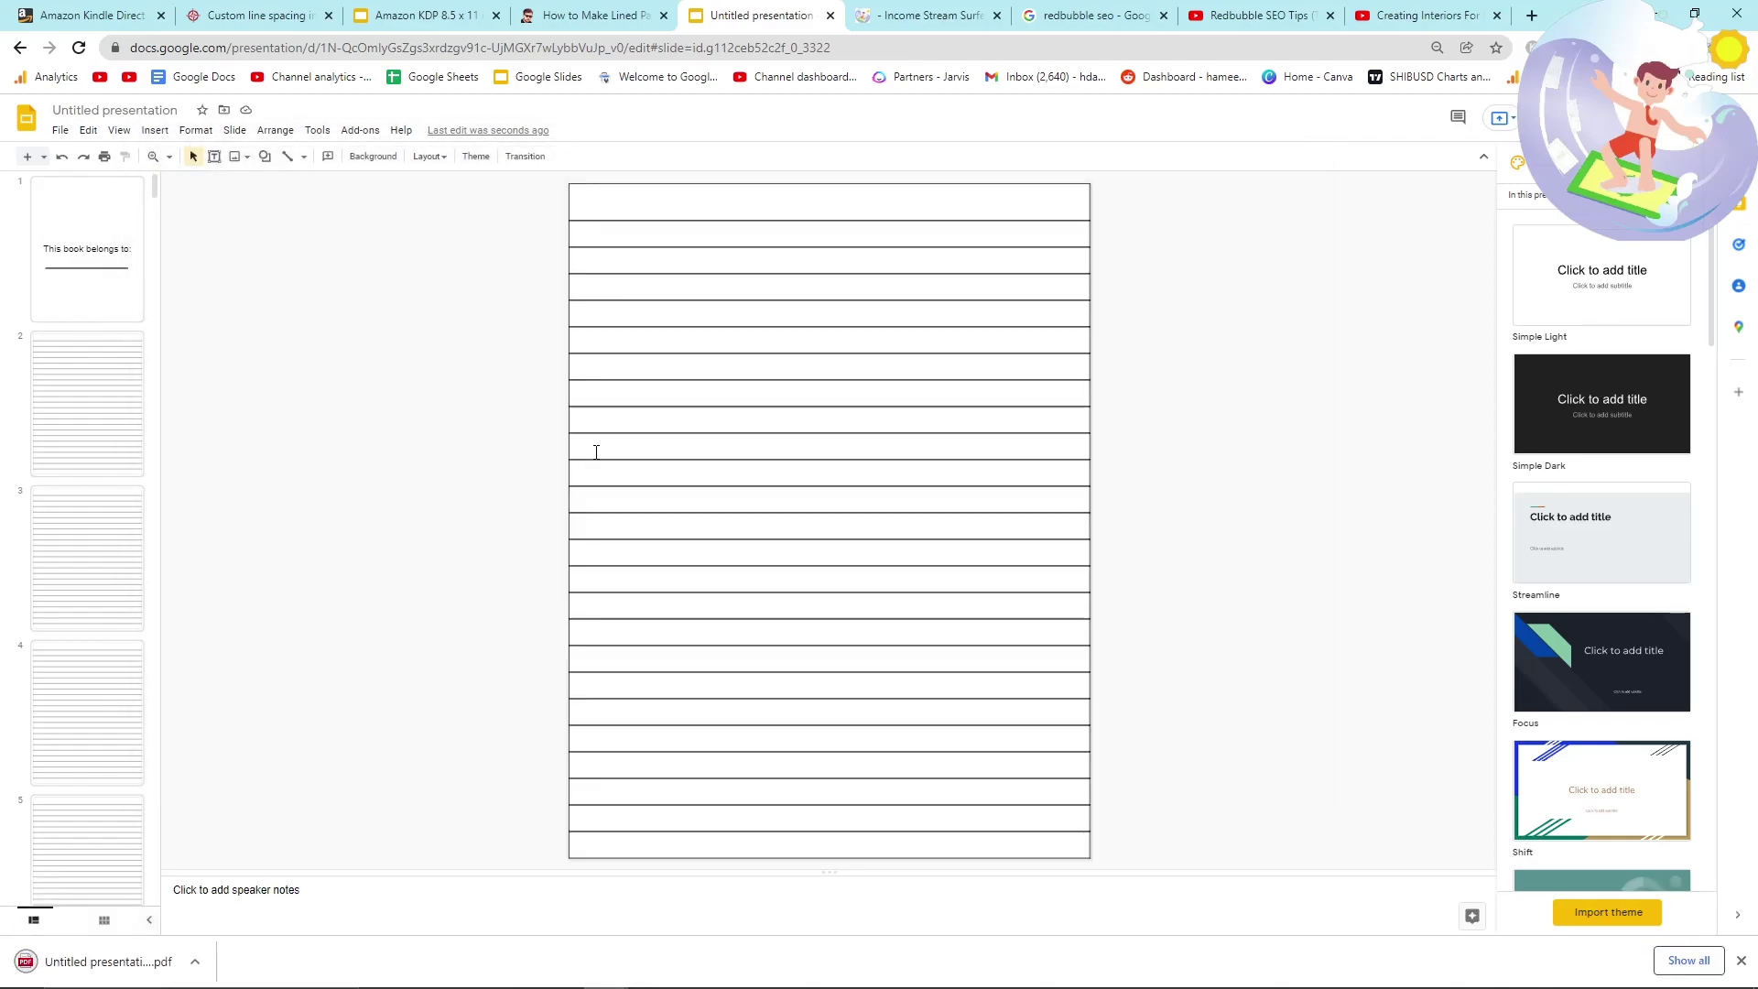
{"action": "key", "text": "ctrl+3"}
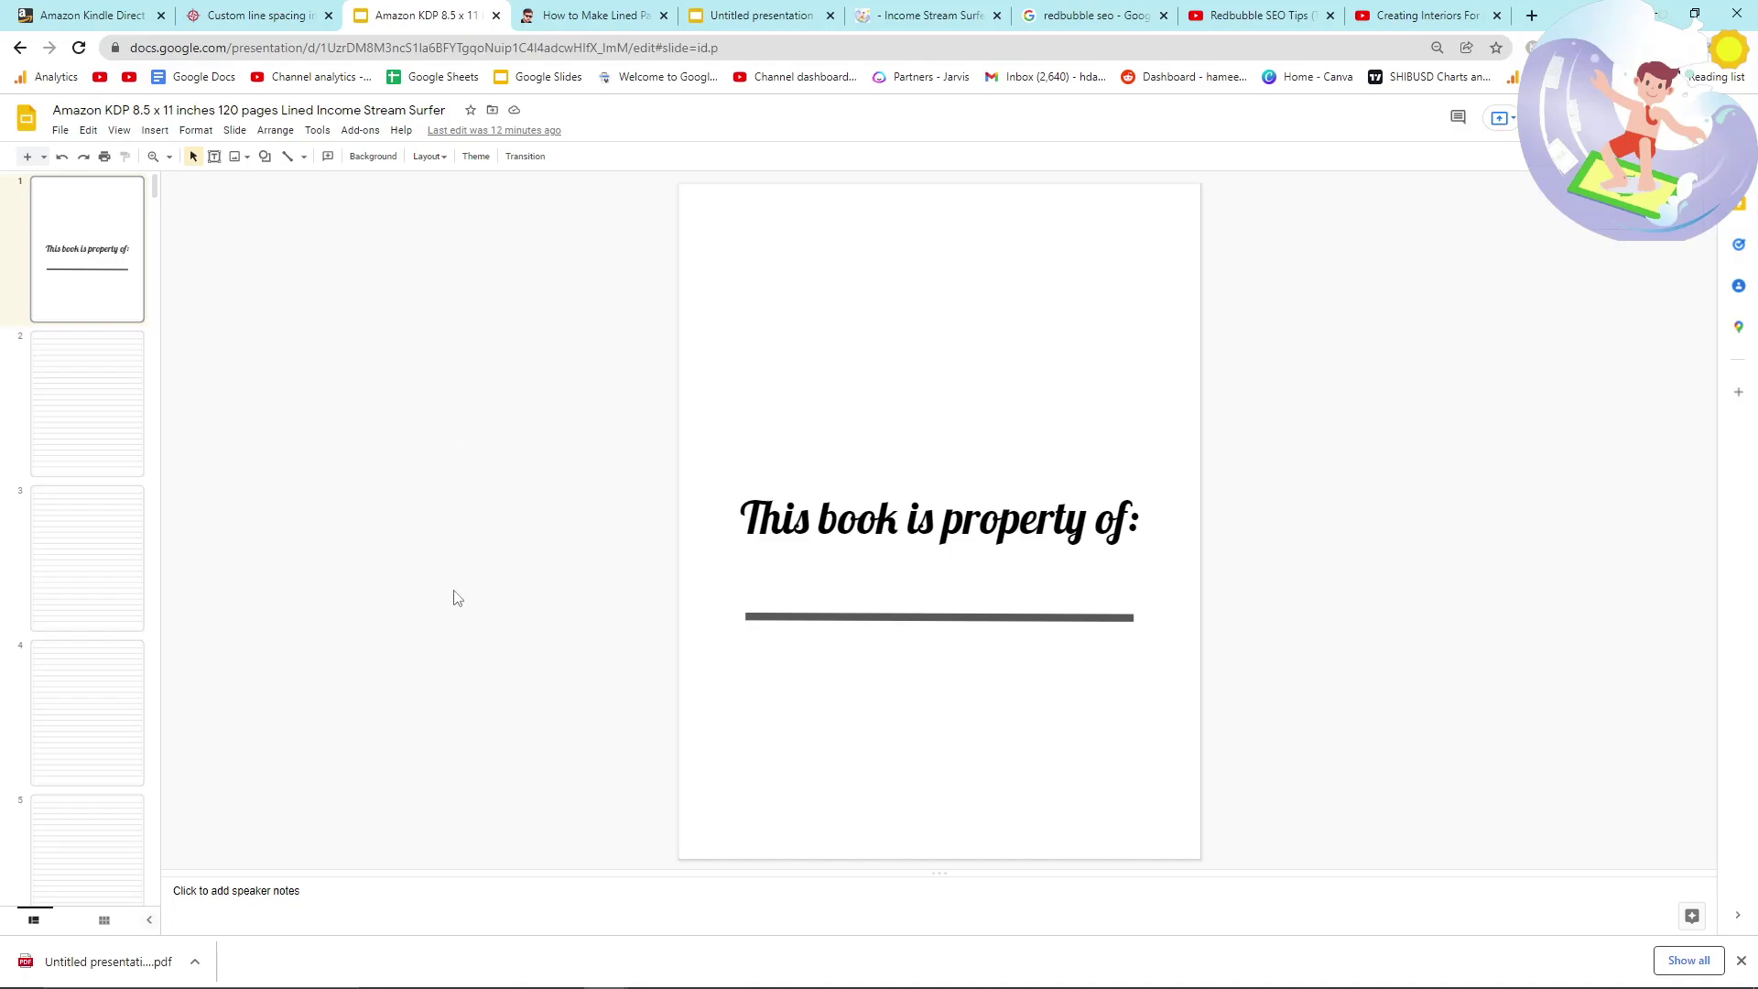
Test-type 'budget' on a ruled line of slide 2, then delete it, leaving the page blank.
{"action": "left_click", "coordinate": [76, 403]}
{"action": "left_click", "coordinate": [776, 273]}
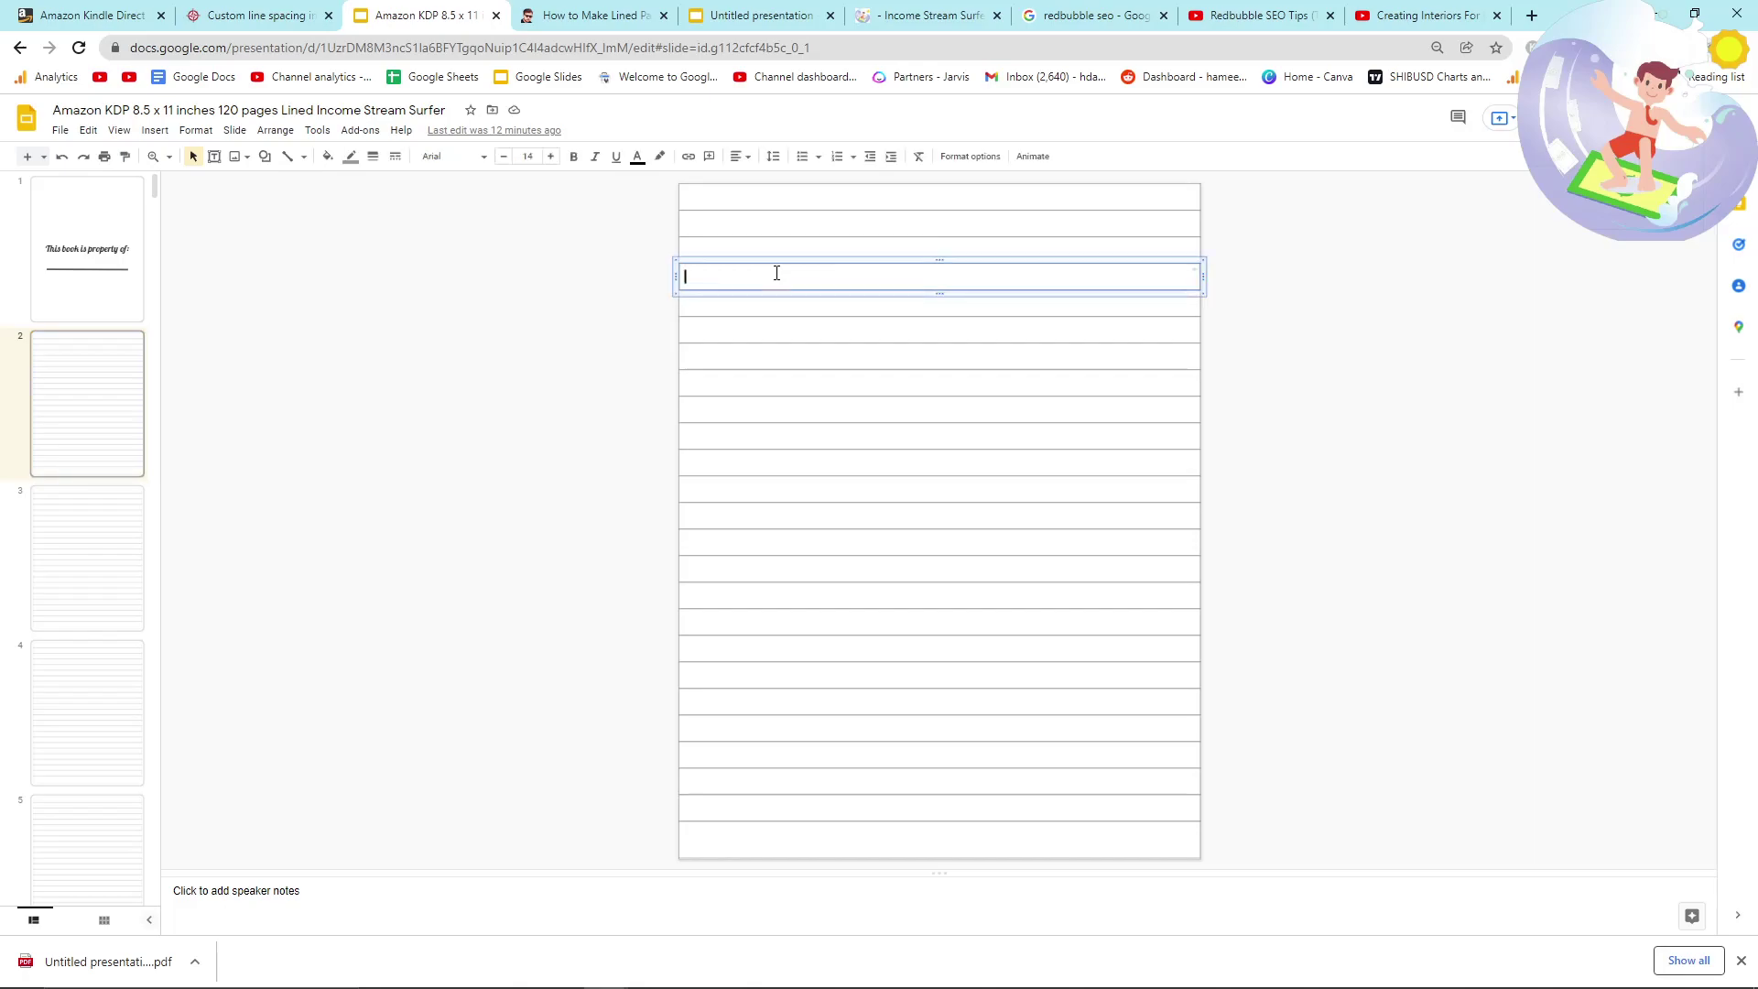
{"action": "type", "text": "budget"}
{"action": "left_click", "coordinate": [844, 371]}
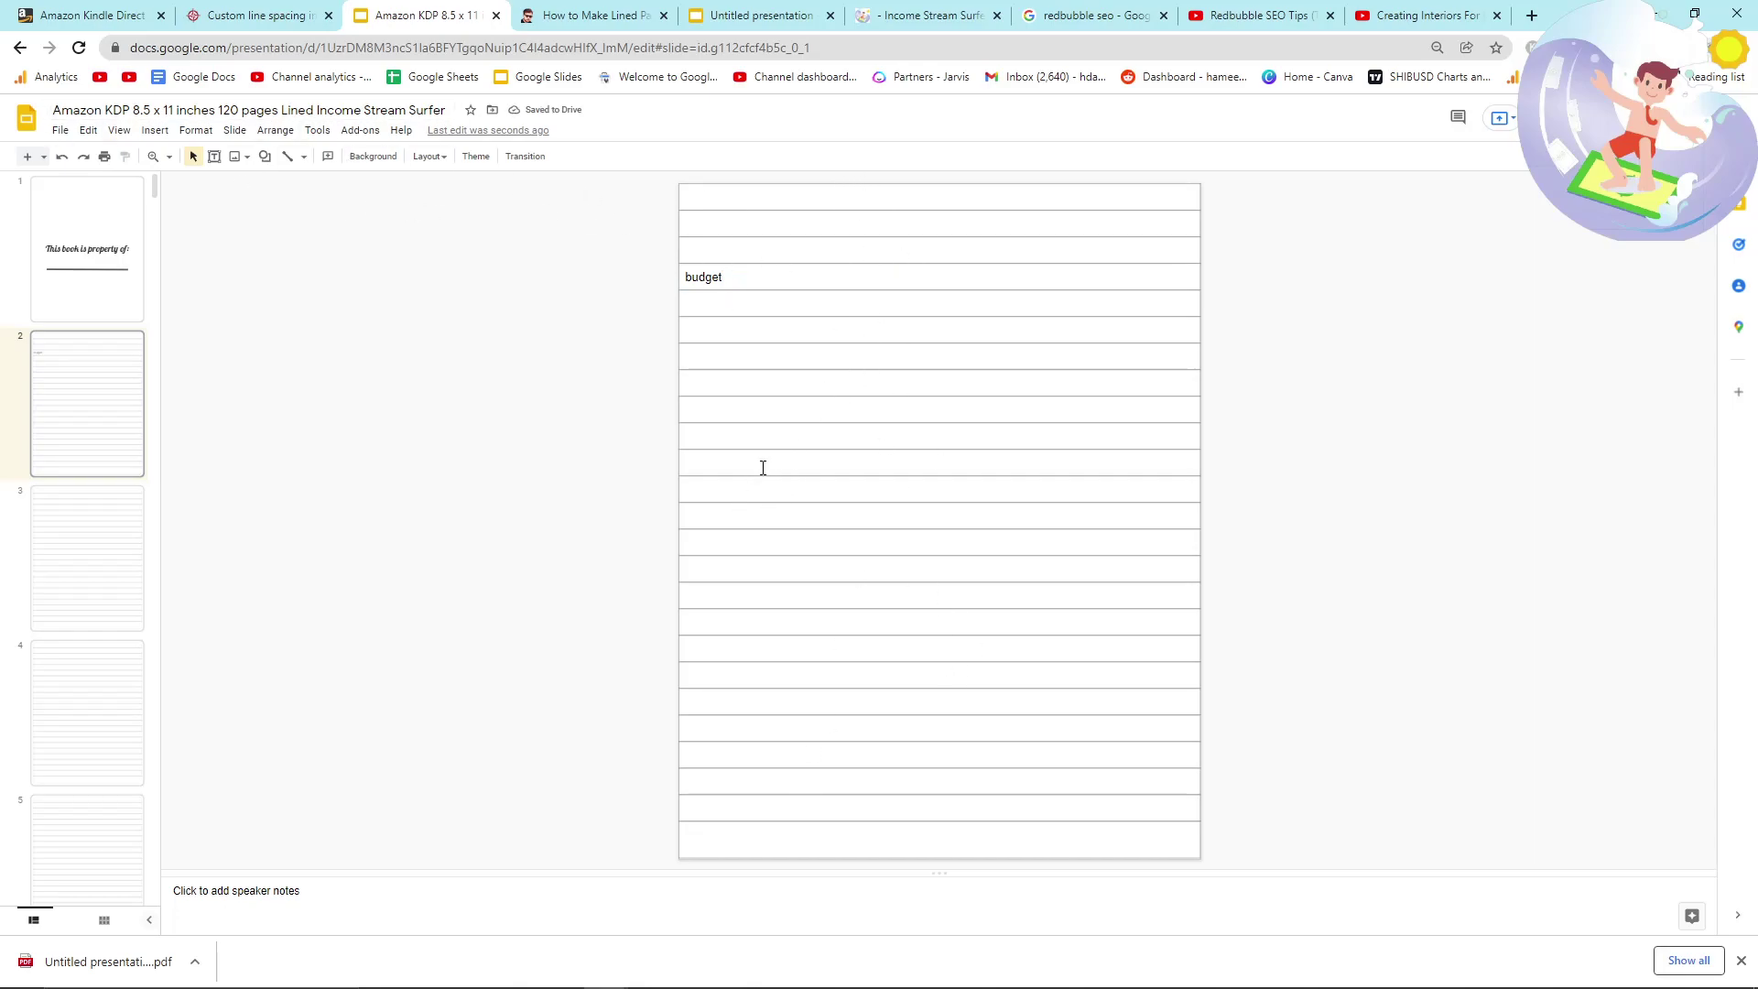
{"action": "double_click", "coordinate": [779, 278]}
{"action": "key", "text": "BackSpace"}
{"action": "left_click", "coordinate": [458, 316]}
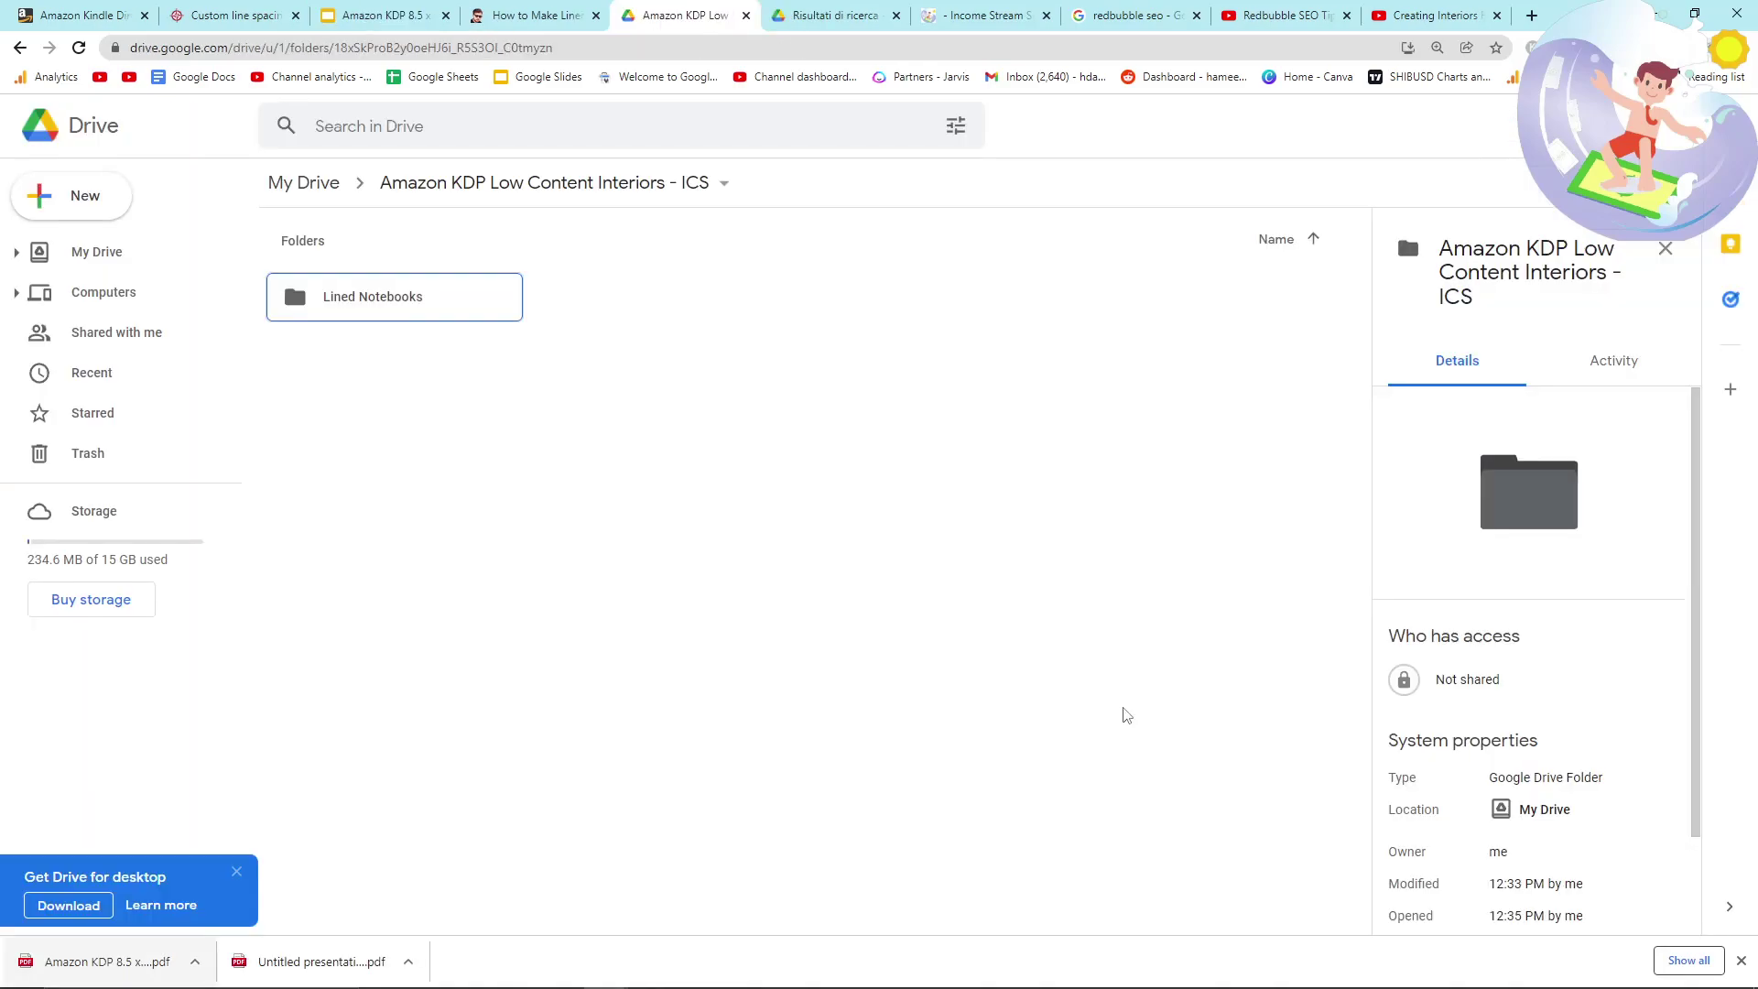
Review the Amazon KDP Low Content Interiors - ICS Drive folder, then return to the Slides deck.
{"action": "left_click", "coordinate": [1741, 966]}
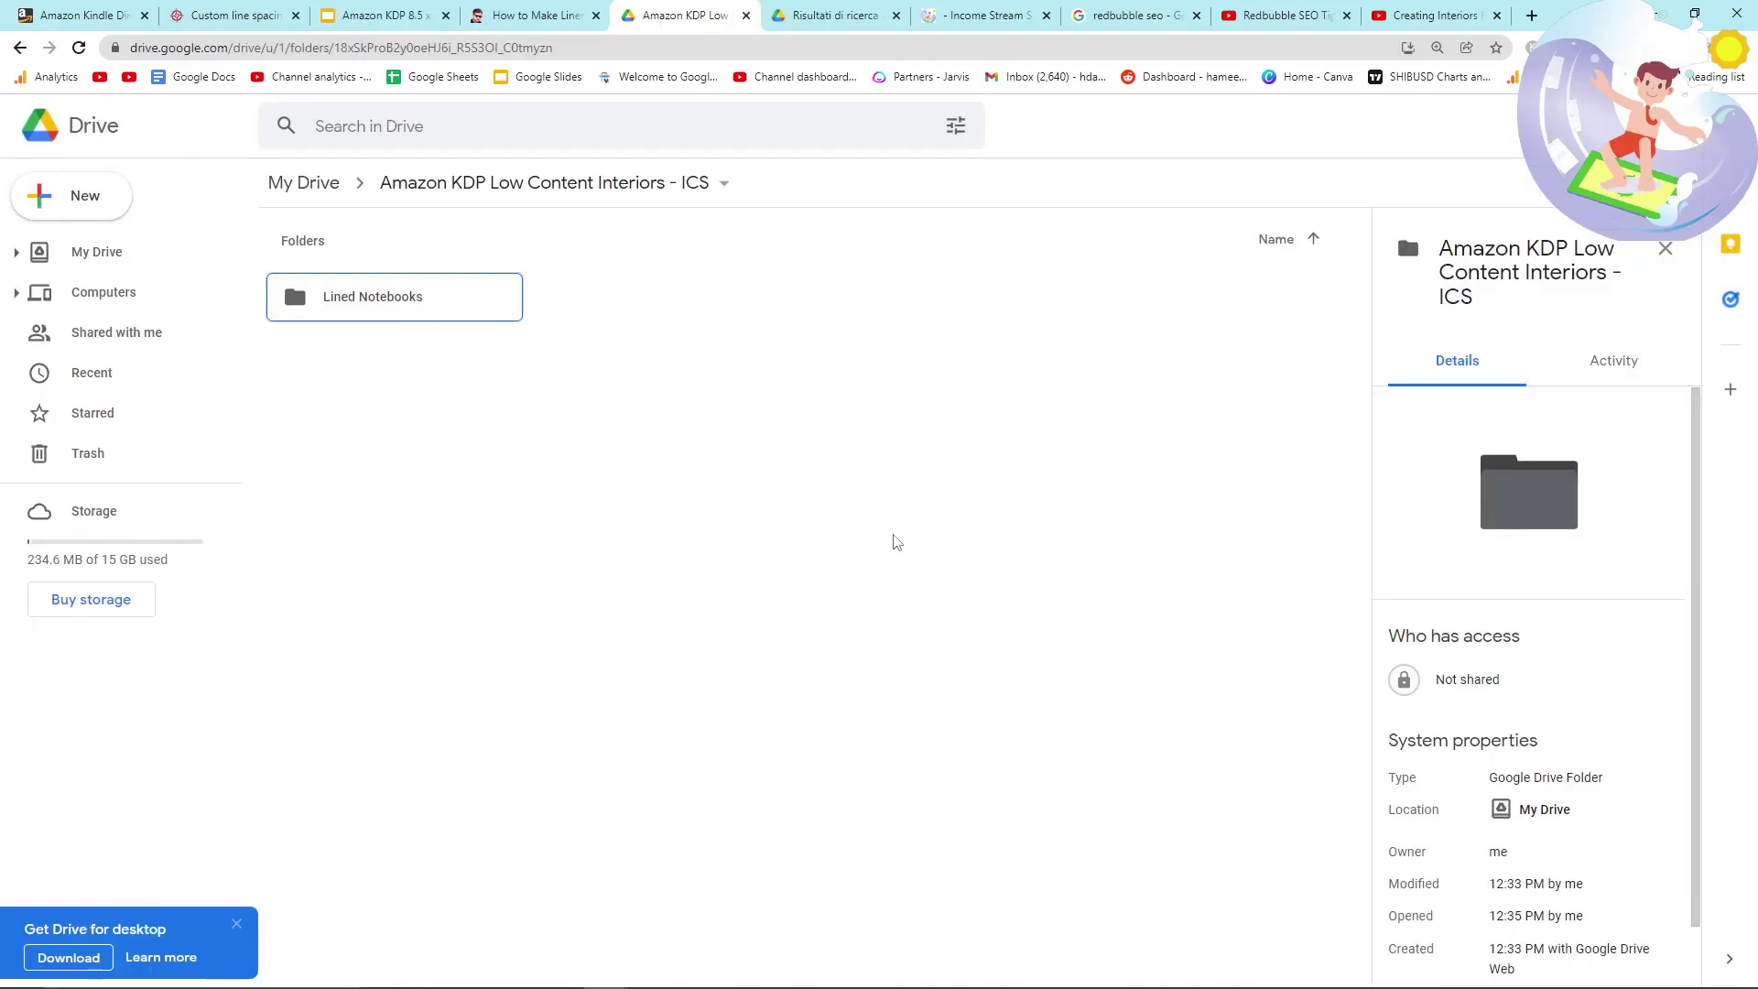
{"action": "left_click", "coordinate": [656, 439]}
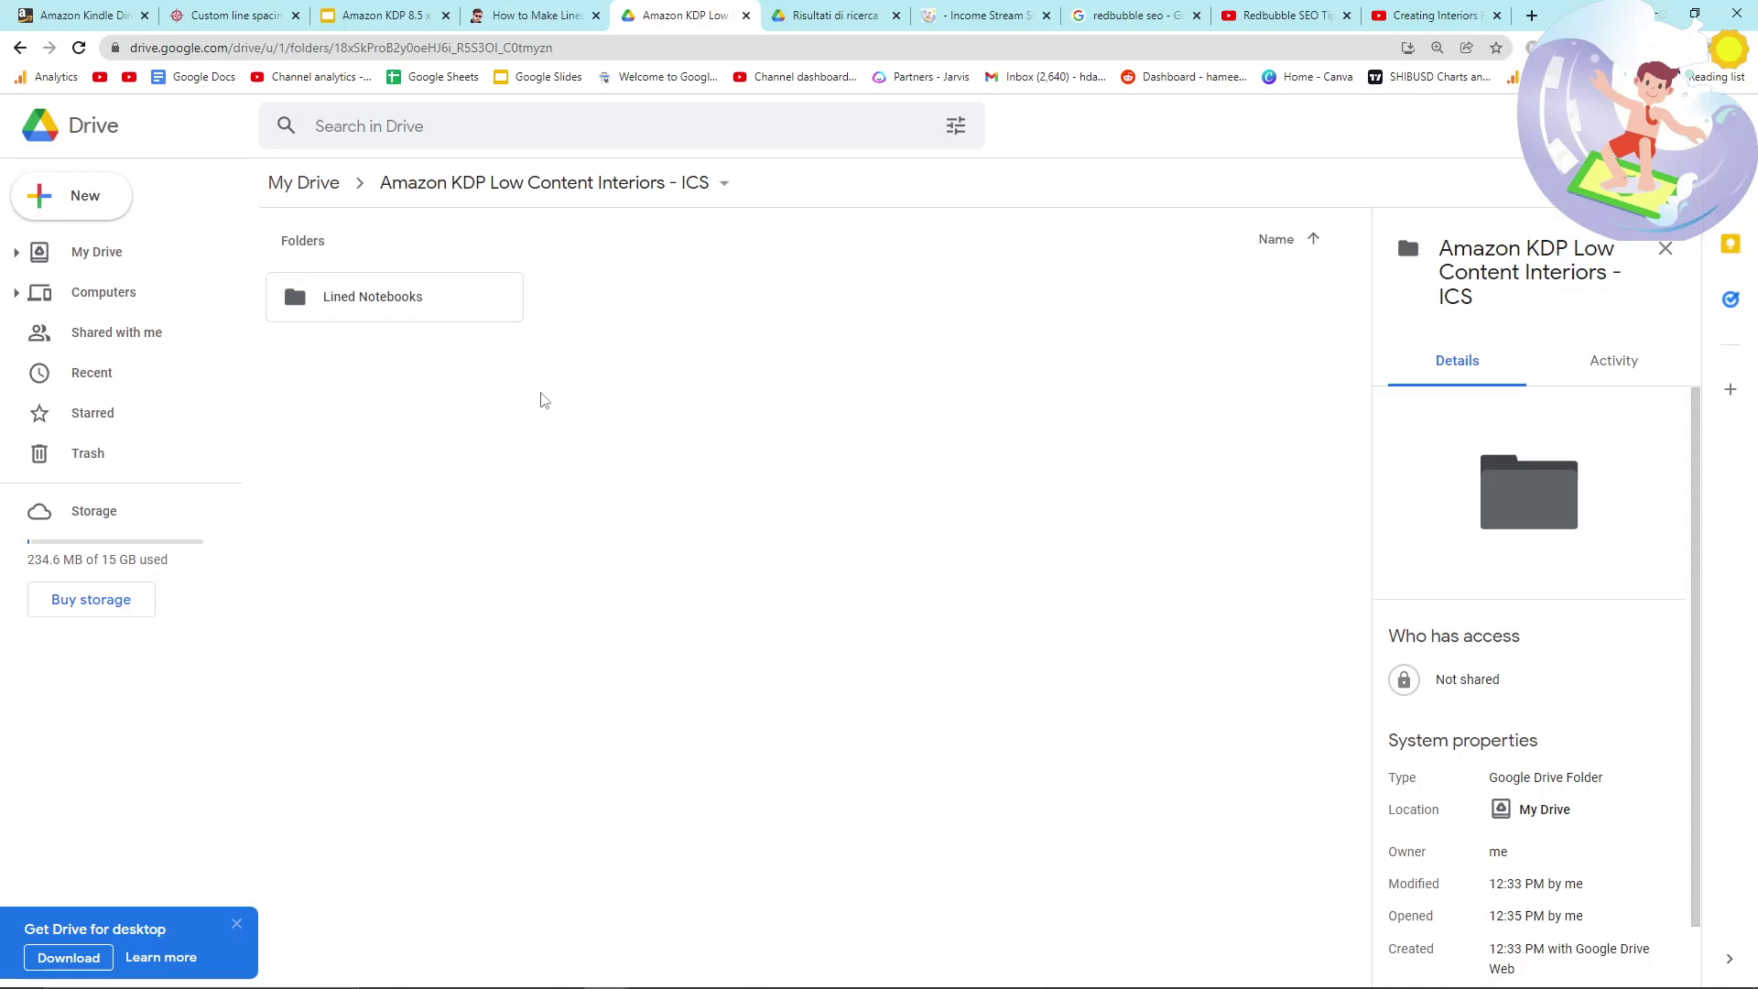
{"action": "left_click", "coordinate": [423, 16]}
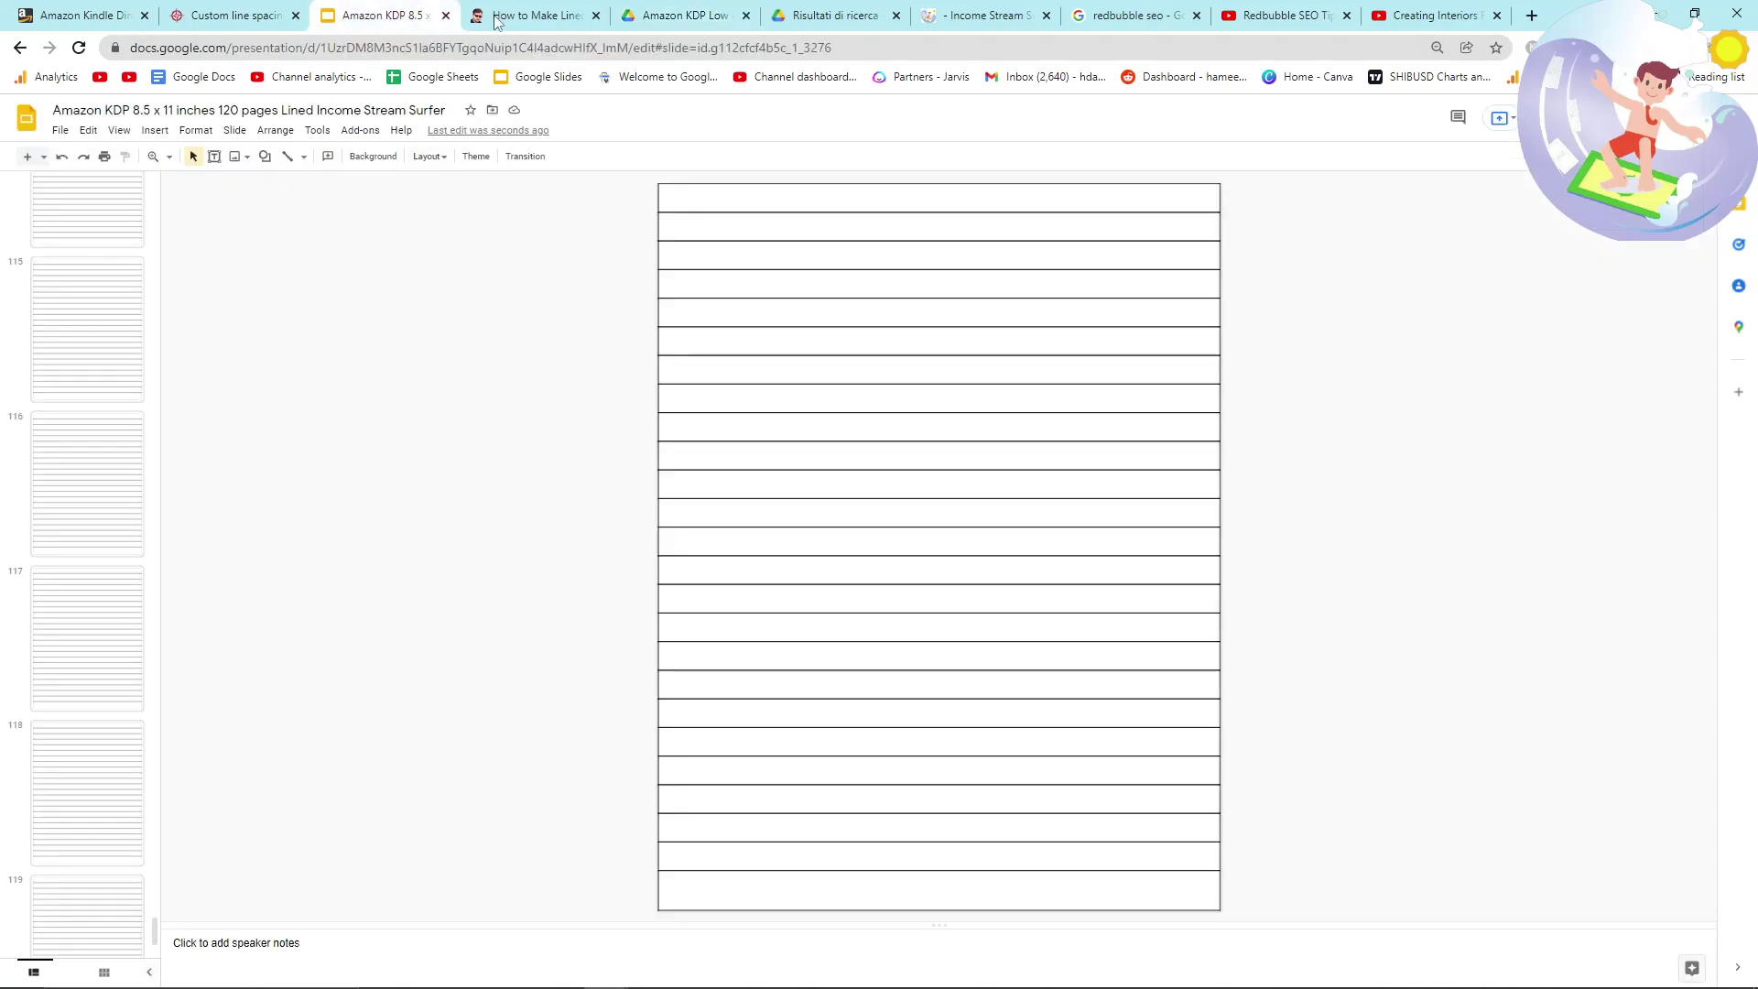
{"action": "left_click", "coordinate": [682, 16]}
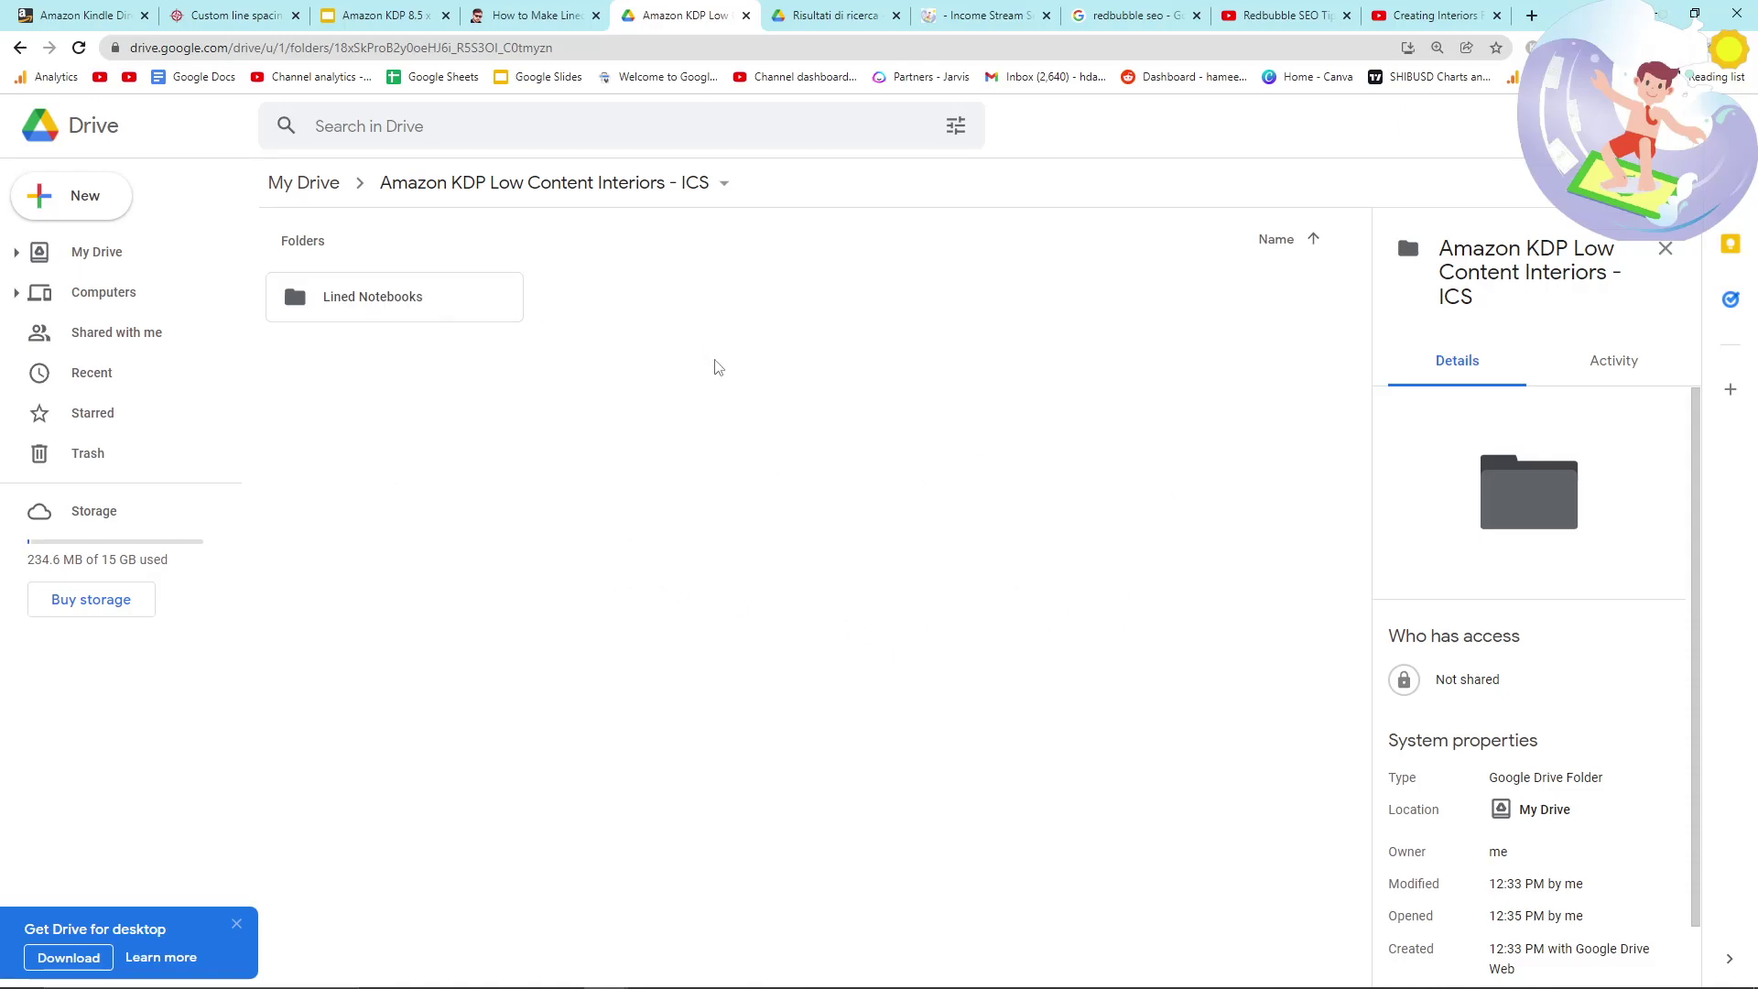
{"action": "left_click", "coordinate": [385, 14]}
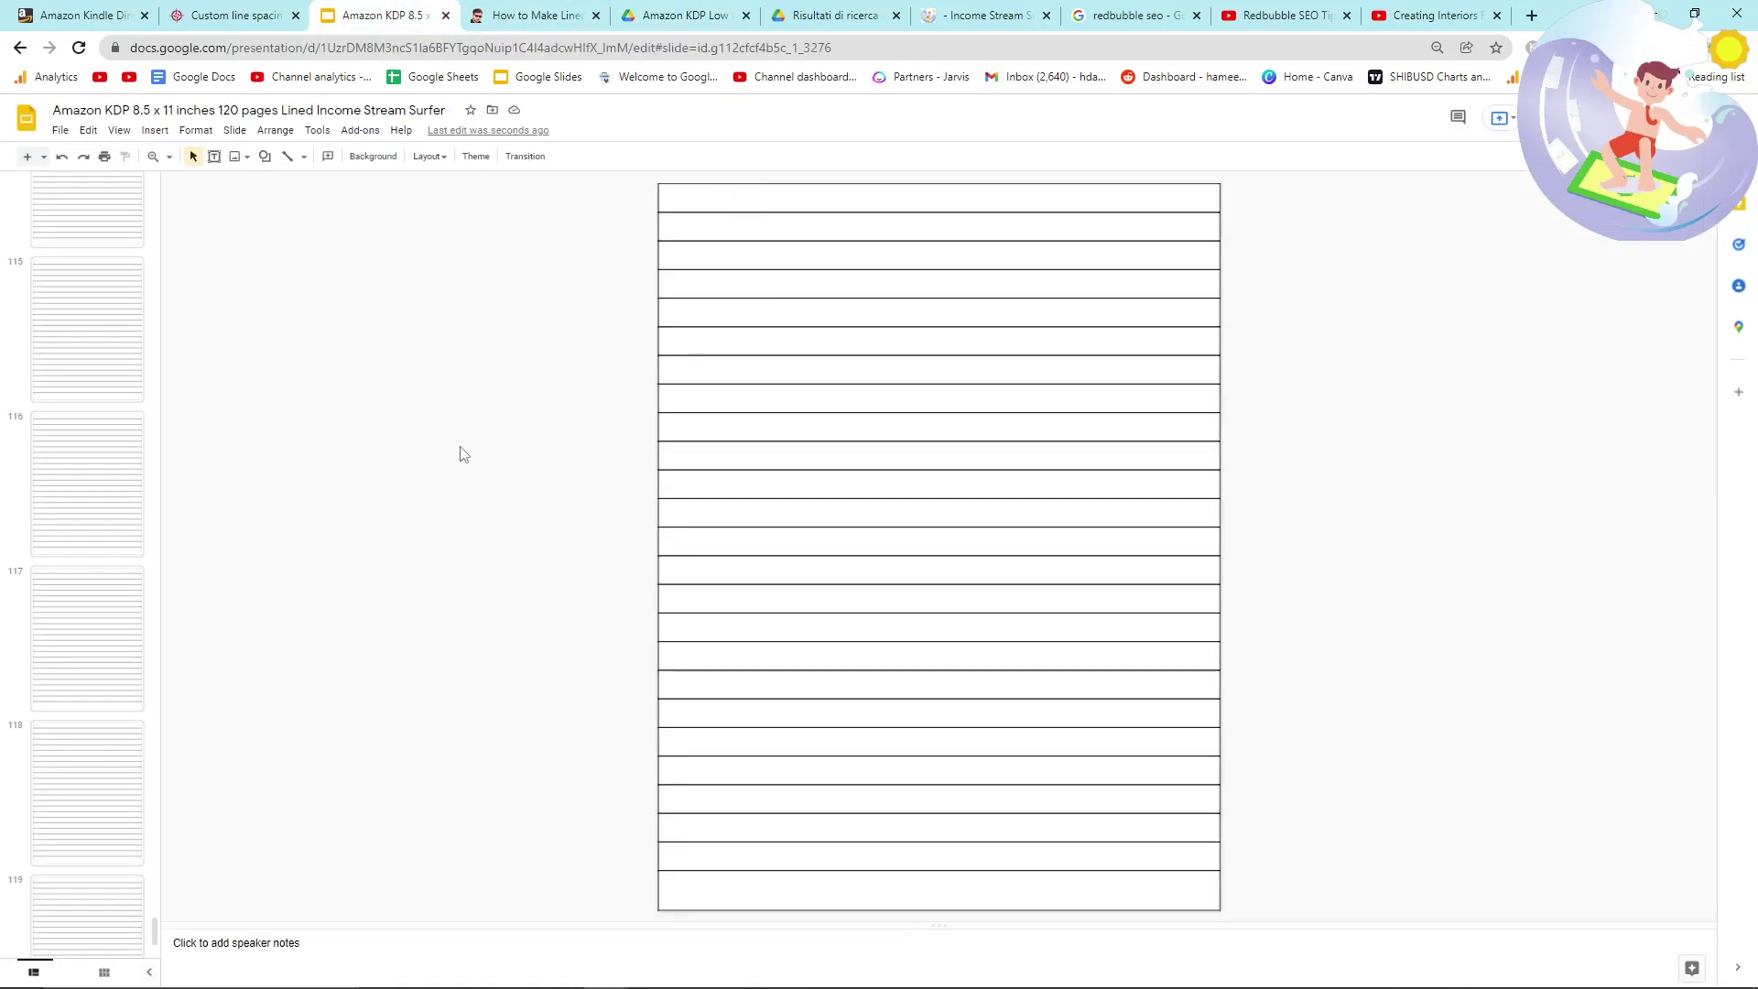
Return to slide 2 and check its top and fourth line text boxes, leaving them unchanged.
{"action": "key", "text": "Up"}
{"action": "scroll", "coordinate": [117, 502], "scroll_direction": "up", "scroll_amount": 3}
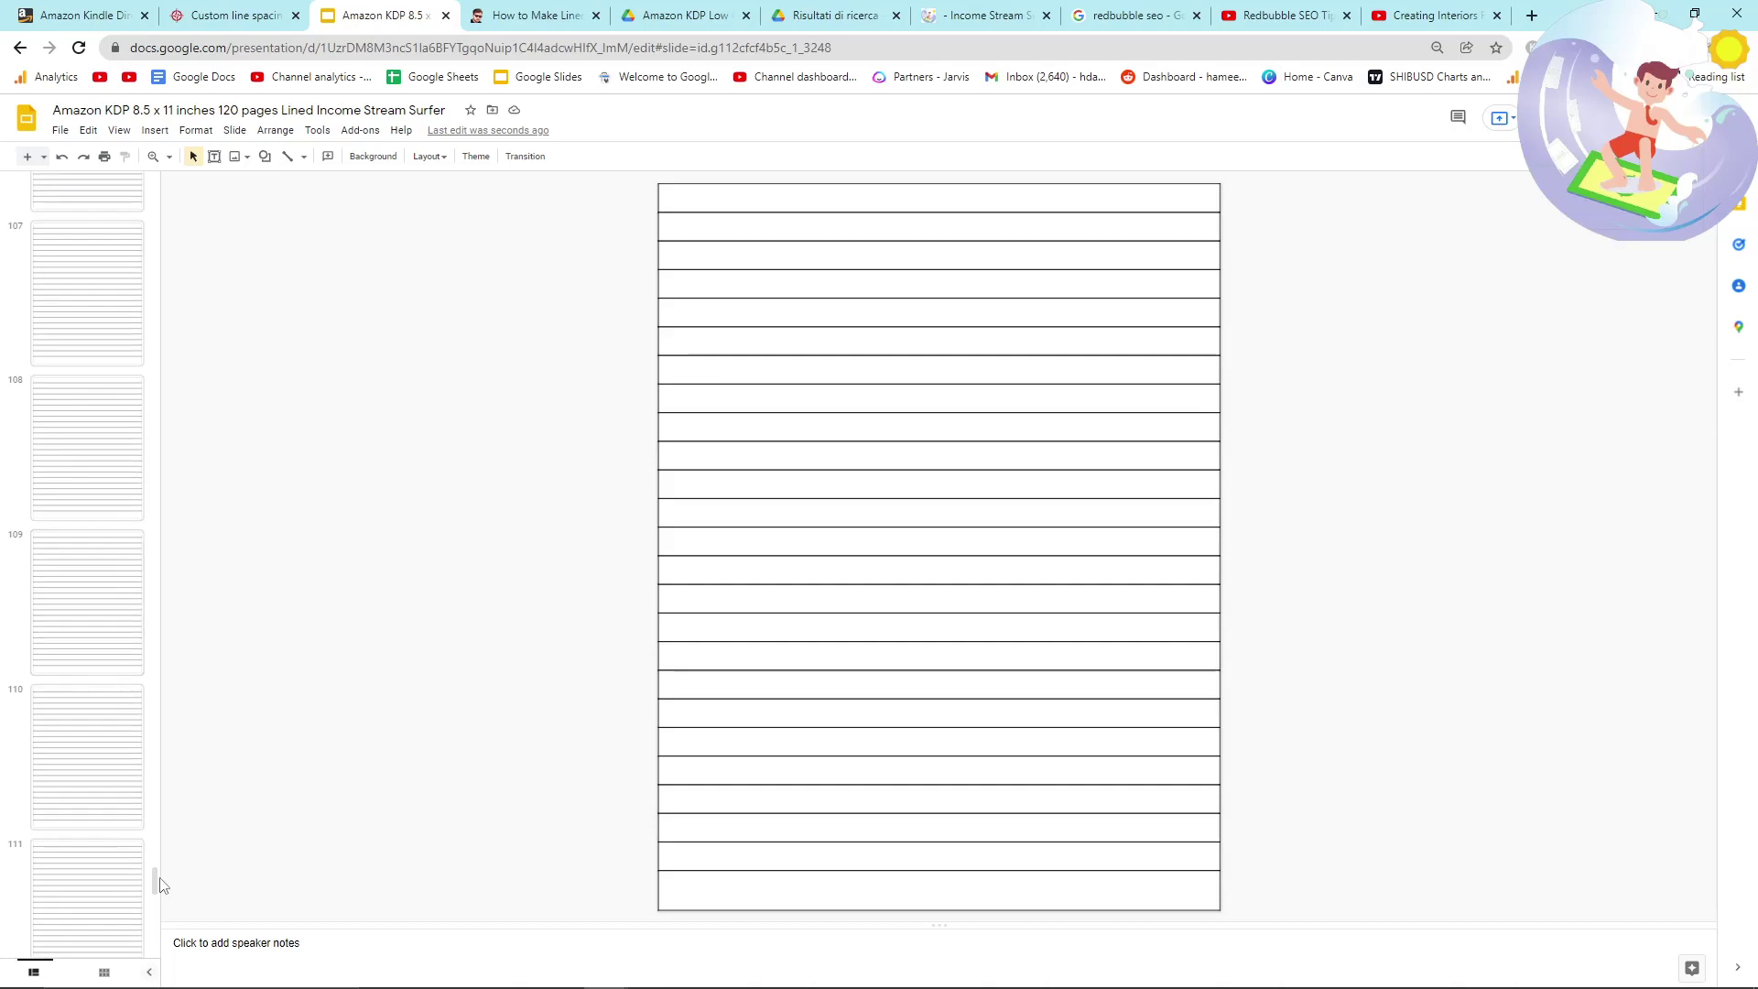
{"action": "left_click_drag", "start_coordinate": [156, 881], "coordinate": [156, 188]}
{"action": "left_click", "coordinate": [129, 404]}
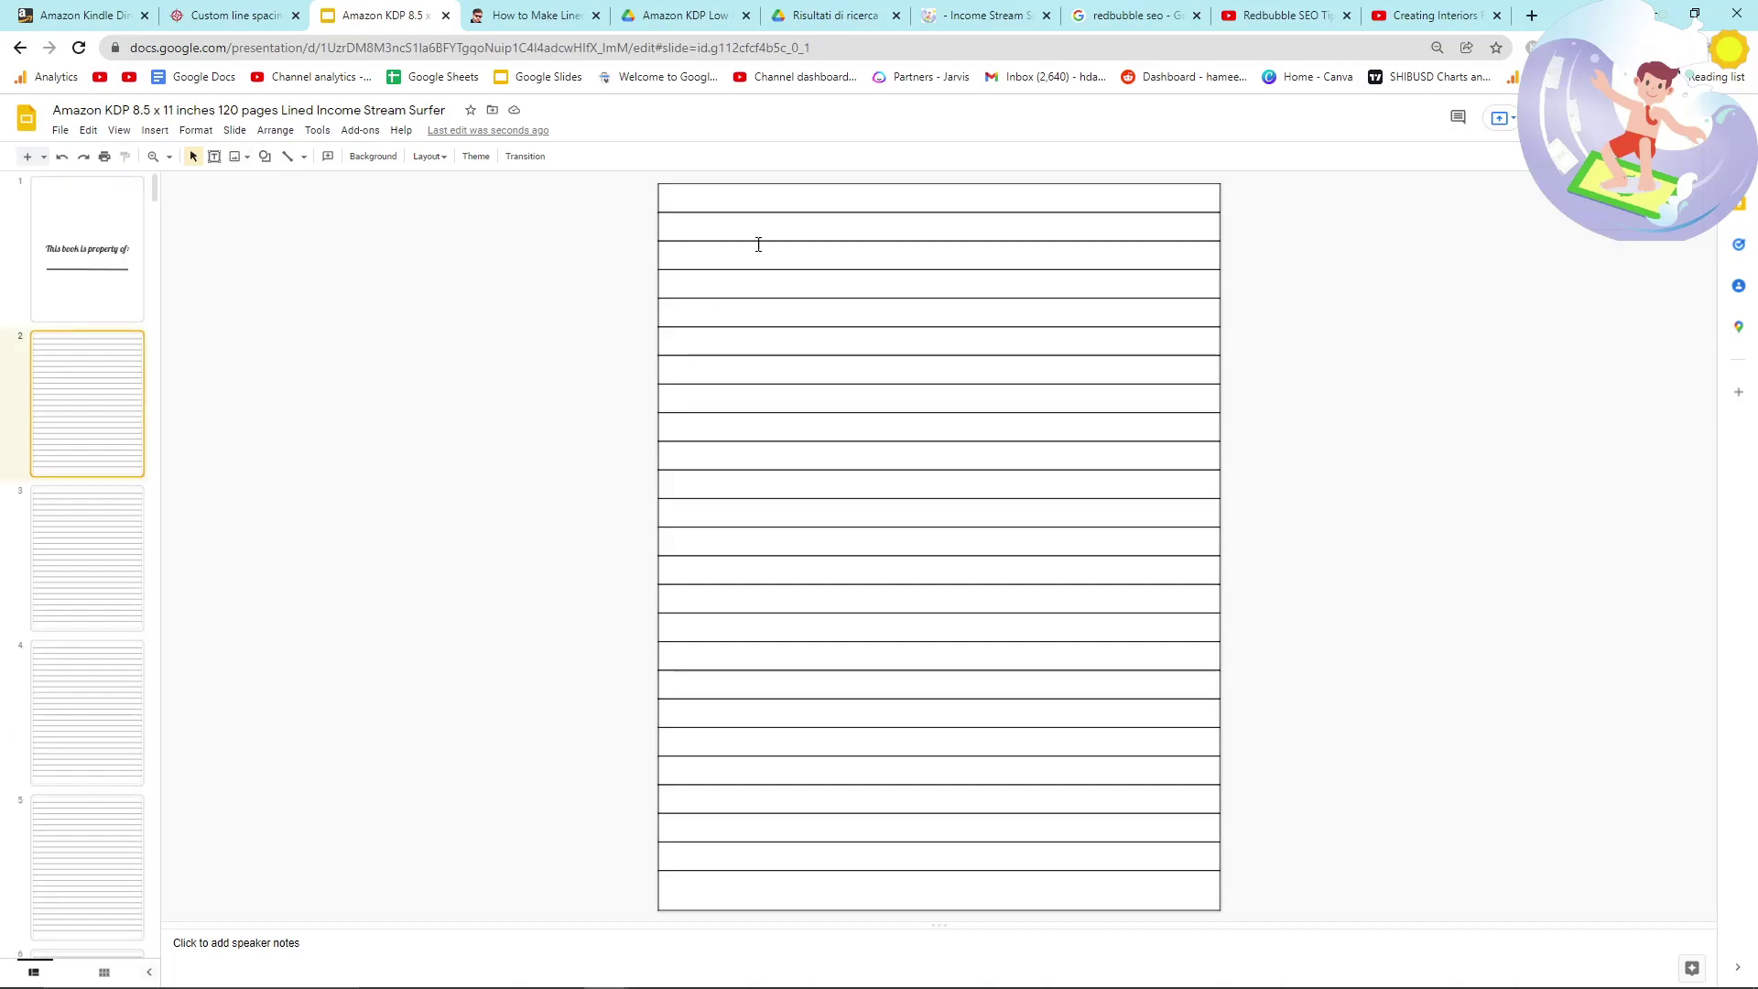
{"action": "left_click", "coordinate": [736, 199]}
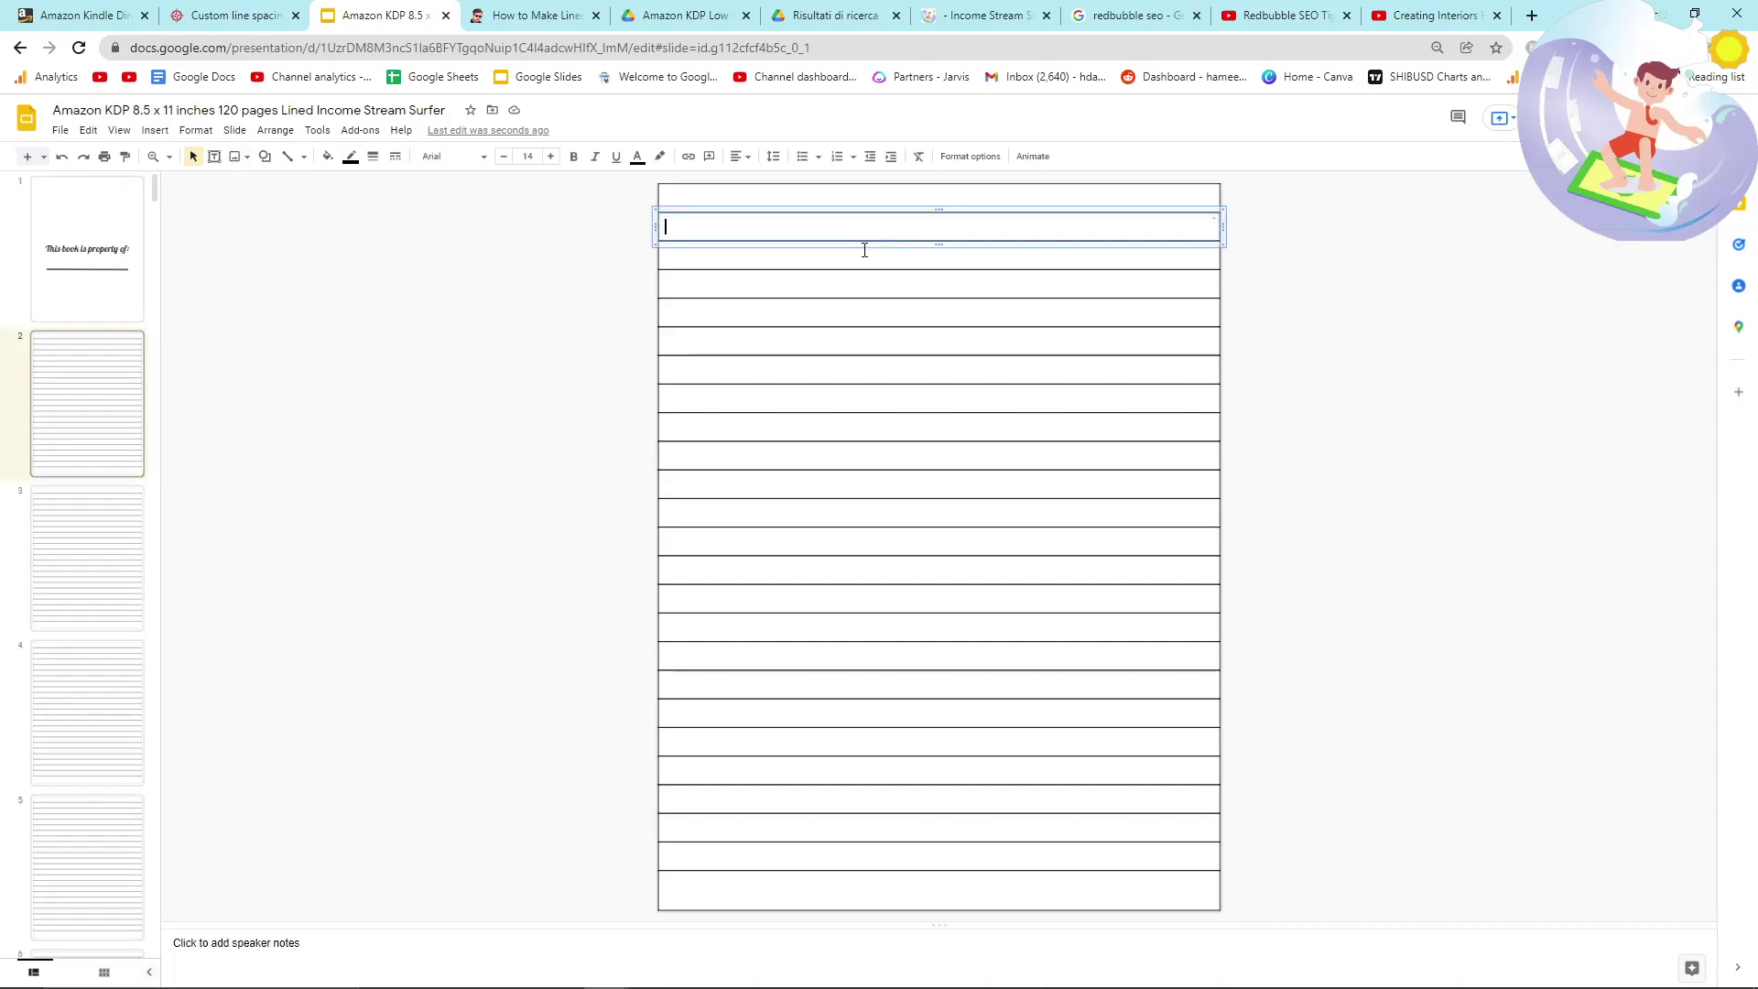
{"action": "left_click", "coordinate": [808, 270]}
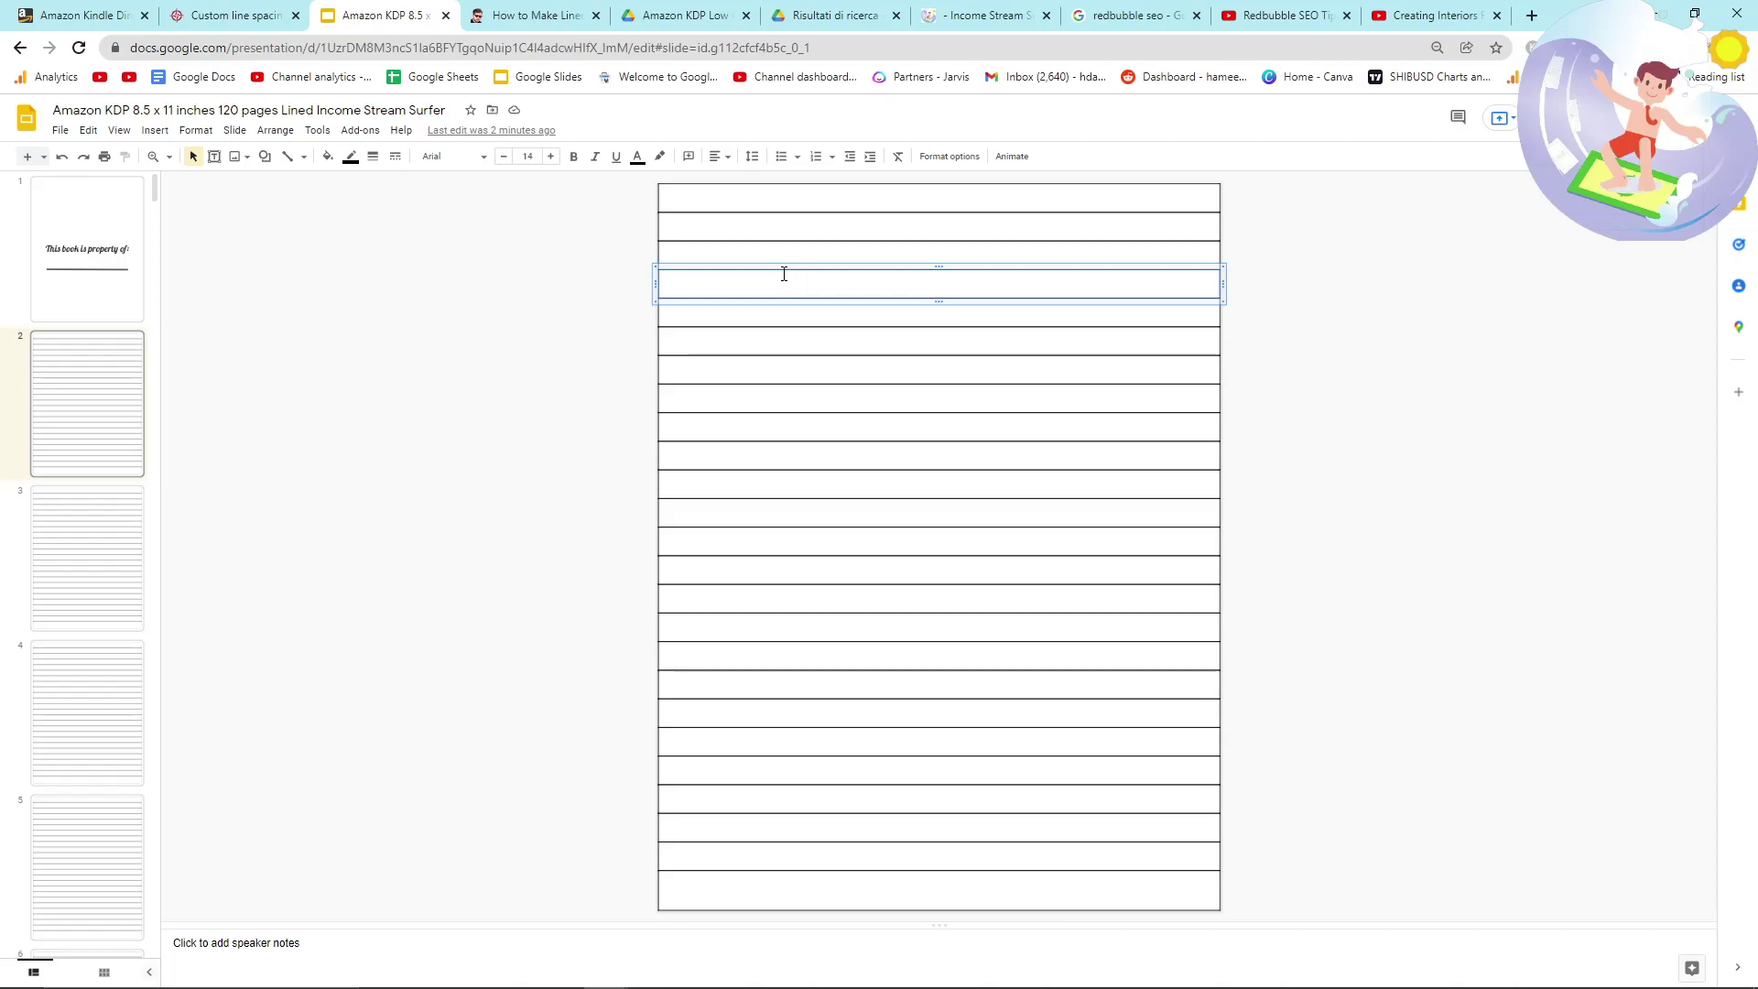
{"action": "left_click", "coordinate": [418, 393]}
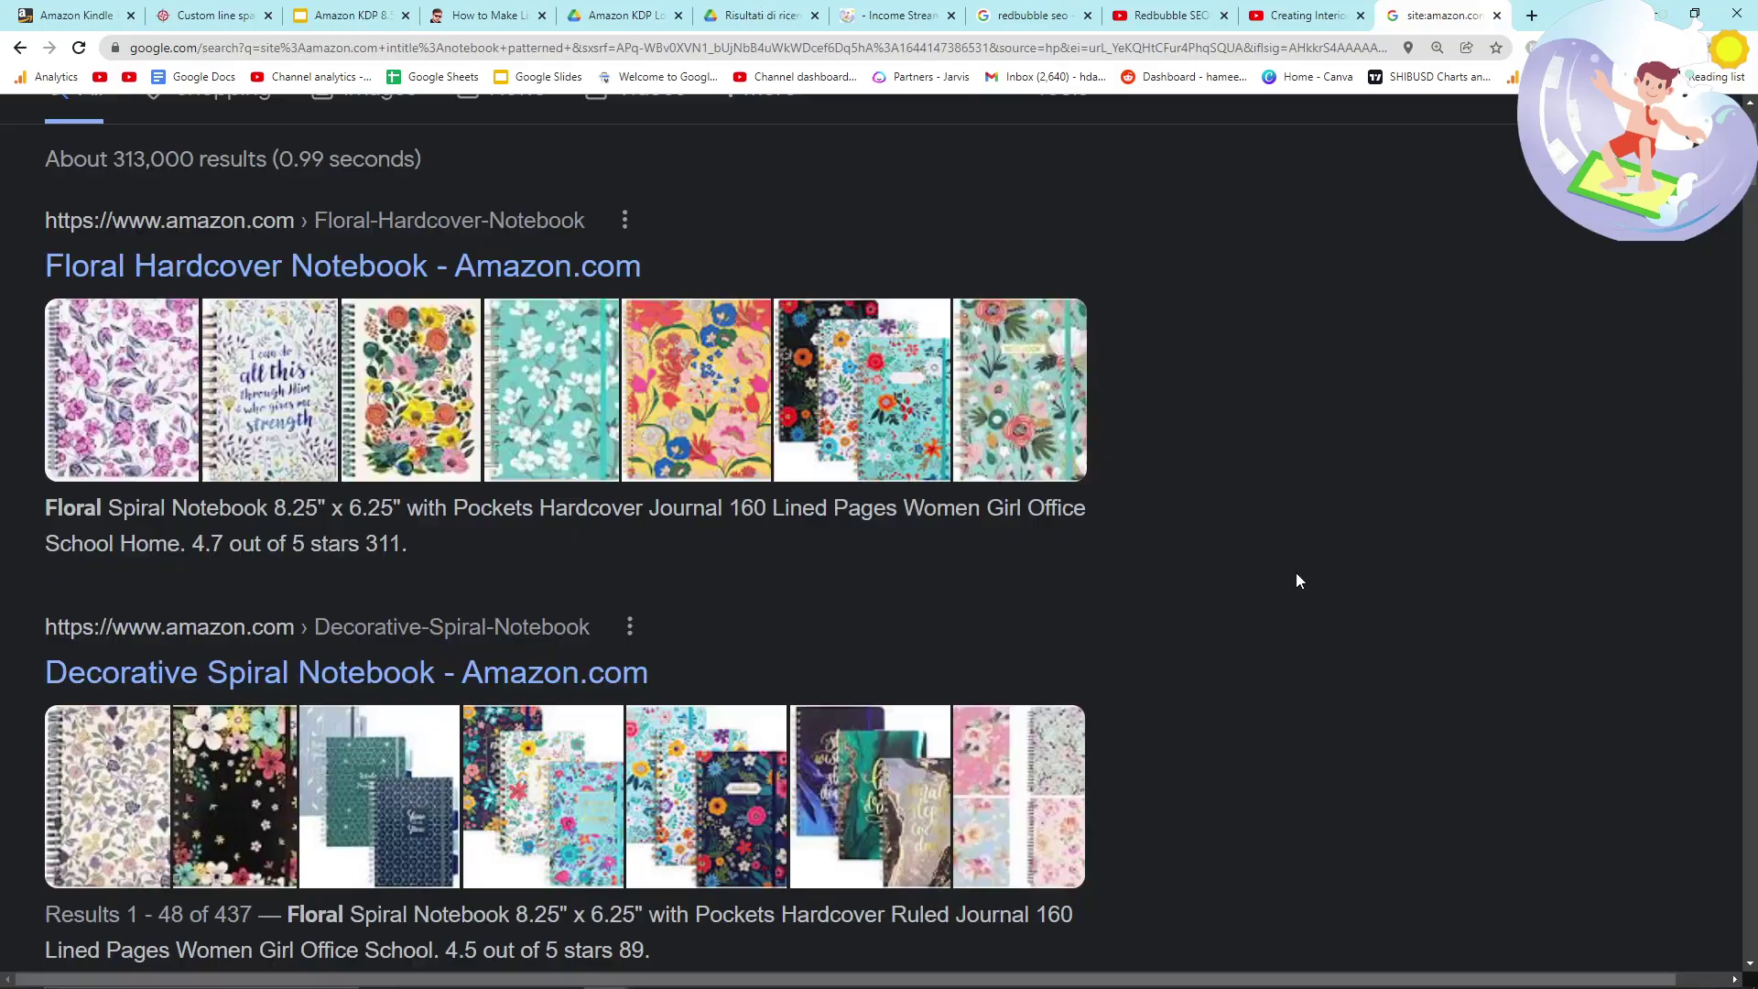
Open the Floral Hardcover Notebook Google result in a new tab and switch to it.
{"action": "scroll", "coordinate": [492, 542], "scroll_direction": "up", "scroll_amount": 2}
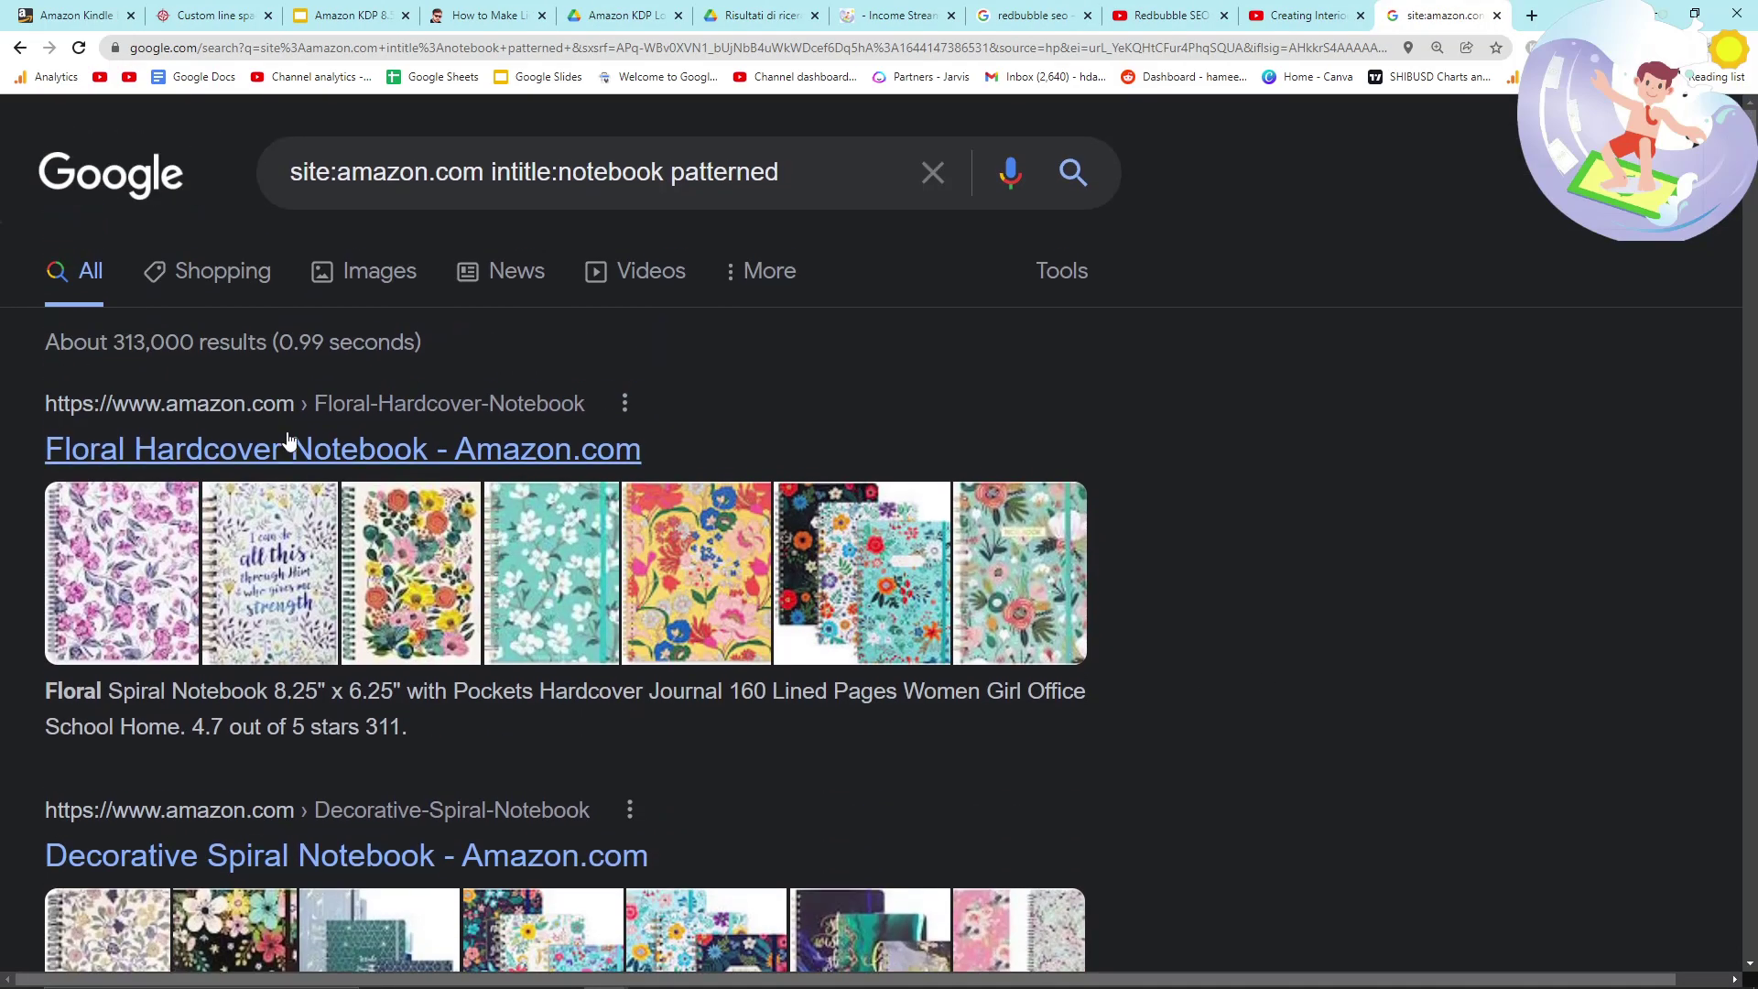
{"action": "right_click", "coordinate": [220, 431]}
{"action": "left_click", "coordinate": [394, 439]}
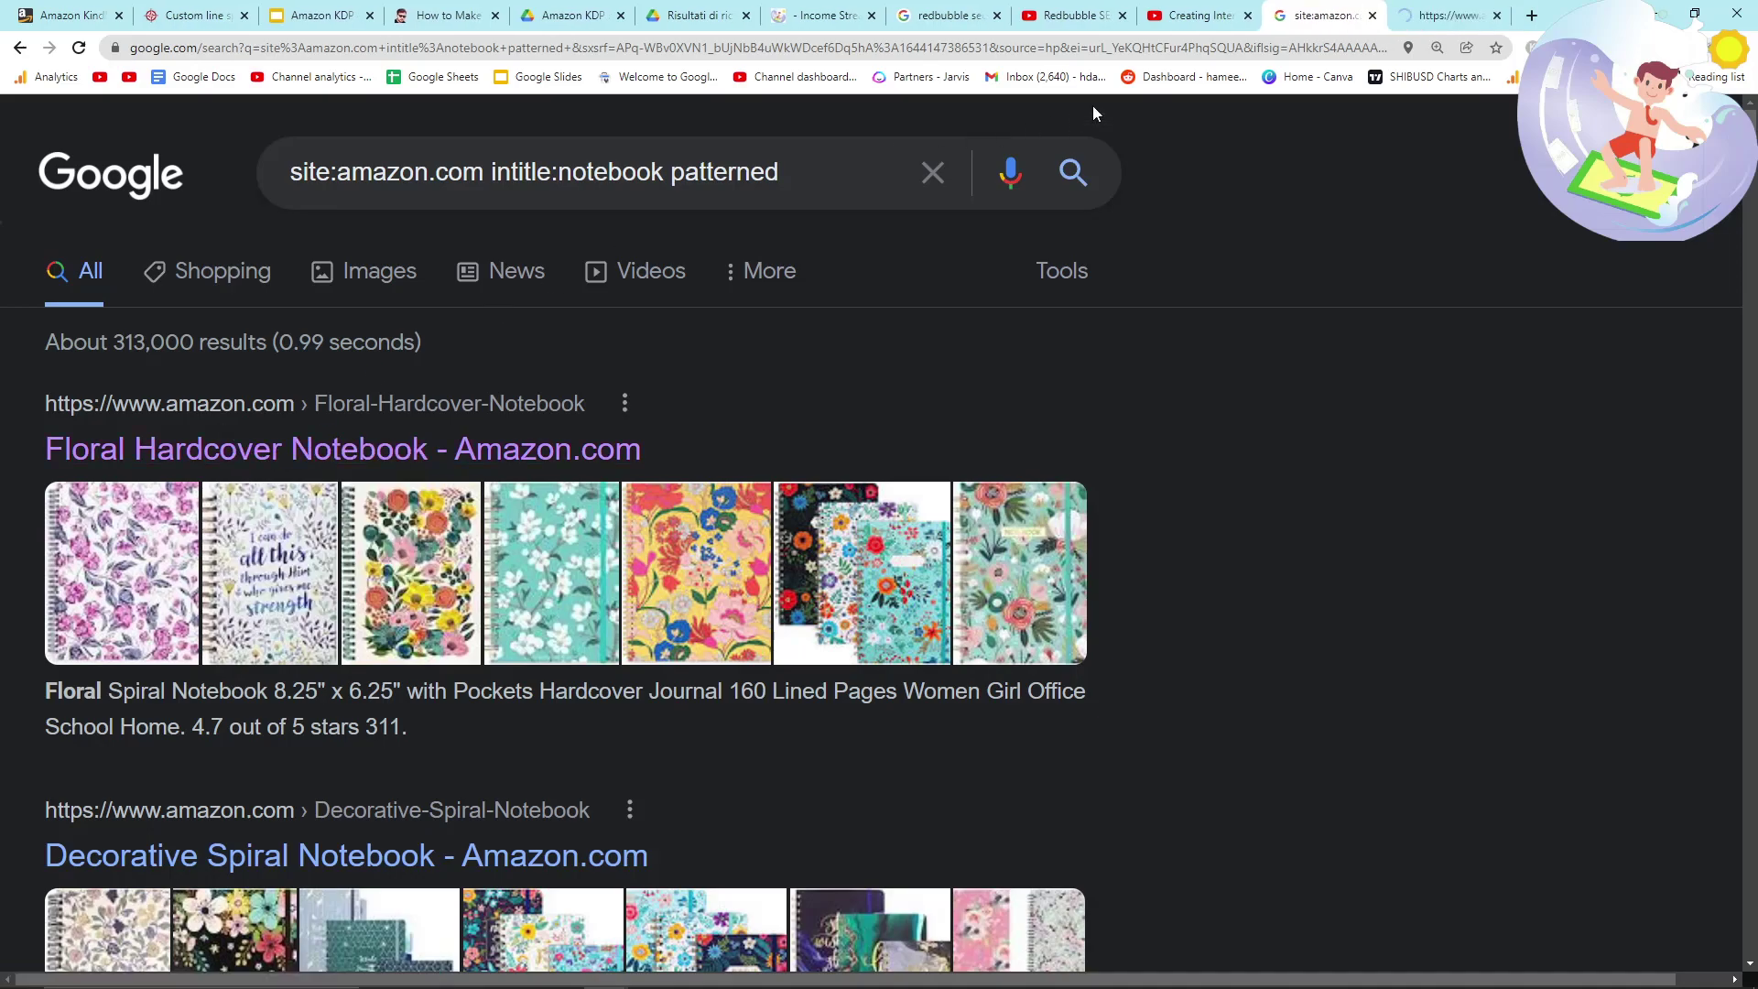
{"action": "left_click_drag", "start_coordinate": [42, 458], "coordinate": [428, 453]}
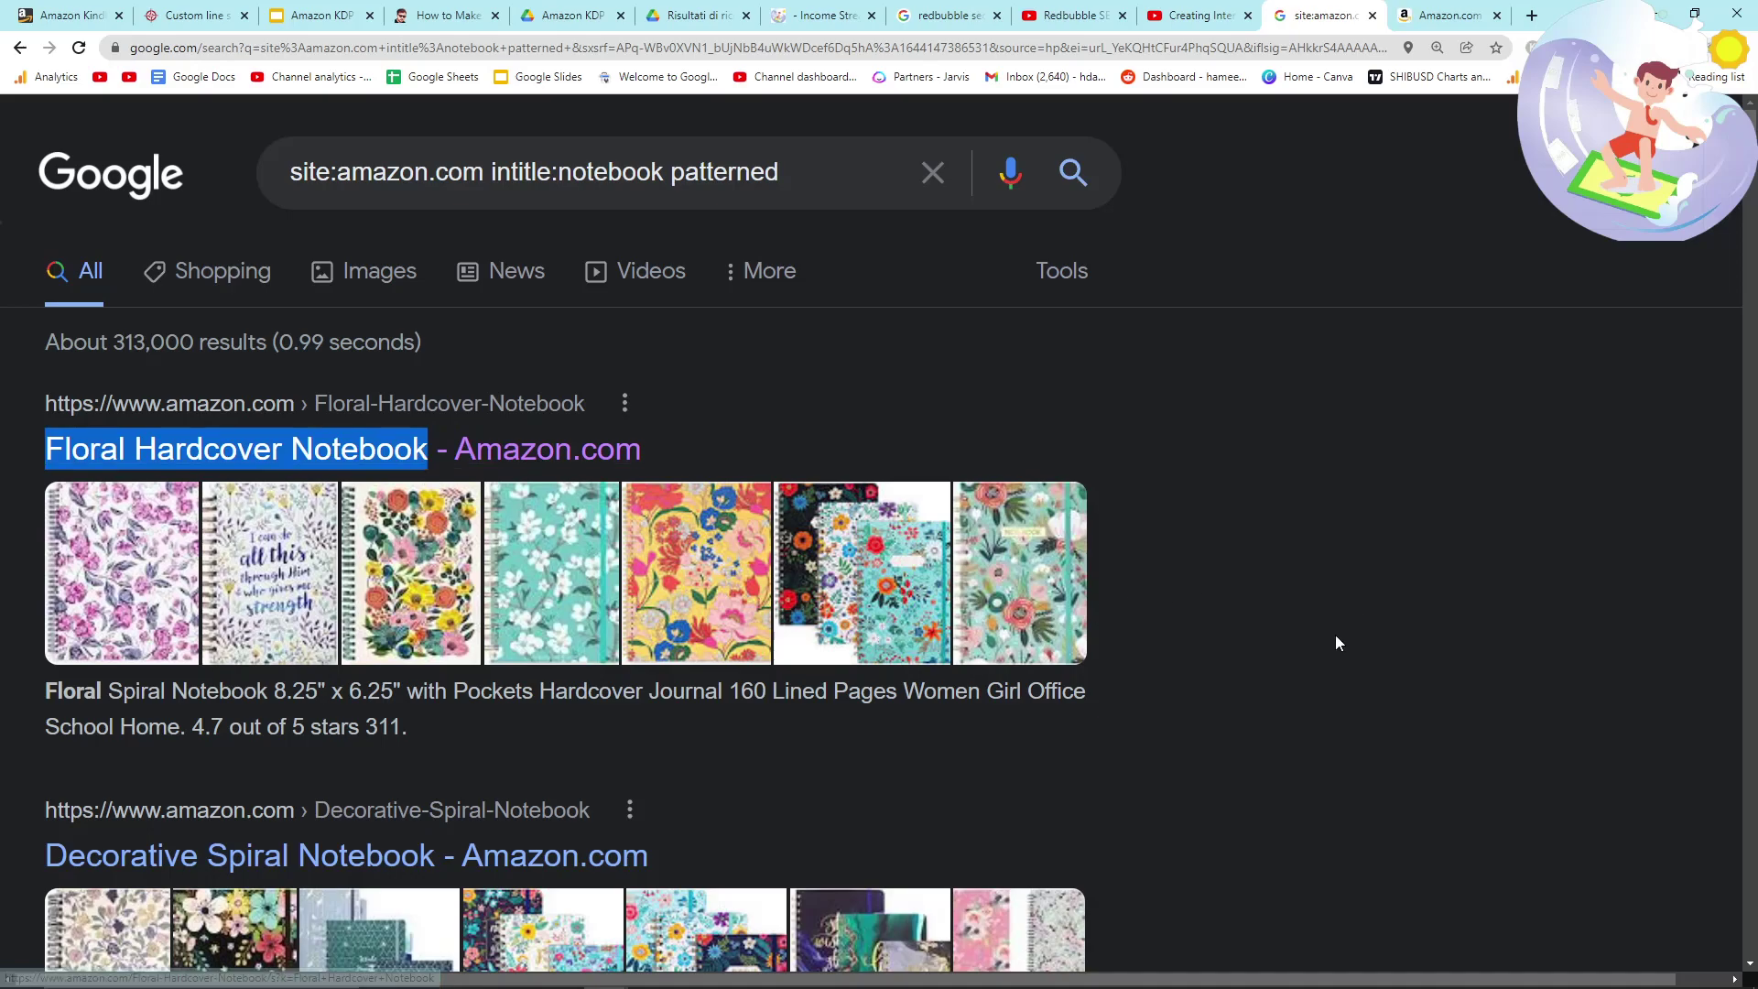
{"action": "scroll", "coordinate": [630, 730], "scroll_direction": "down", "scroll_amount": 1}
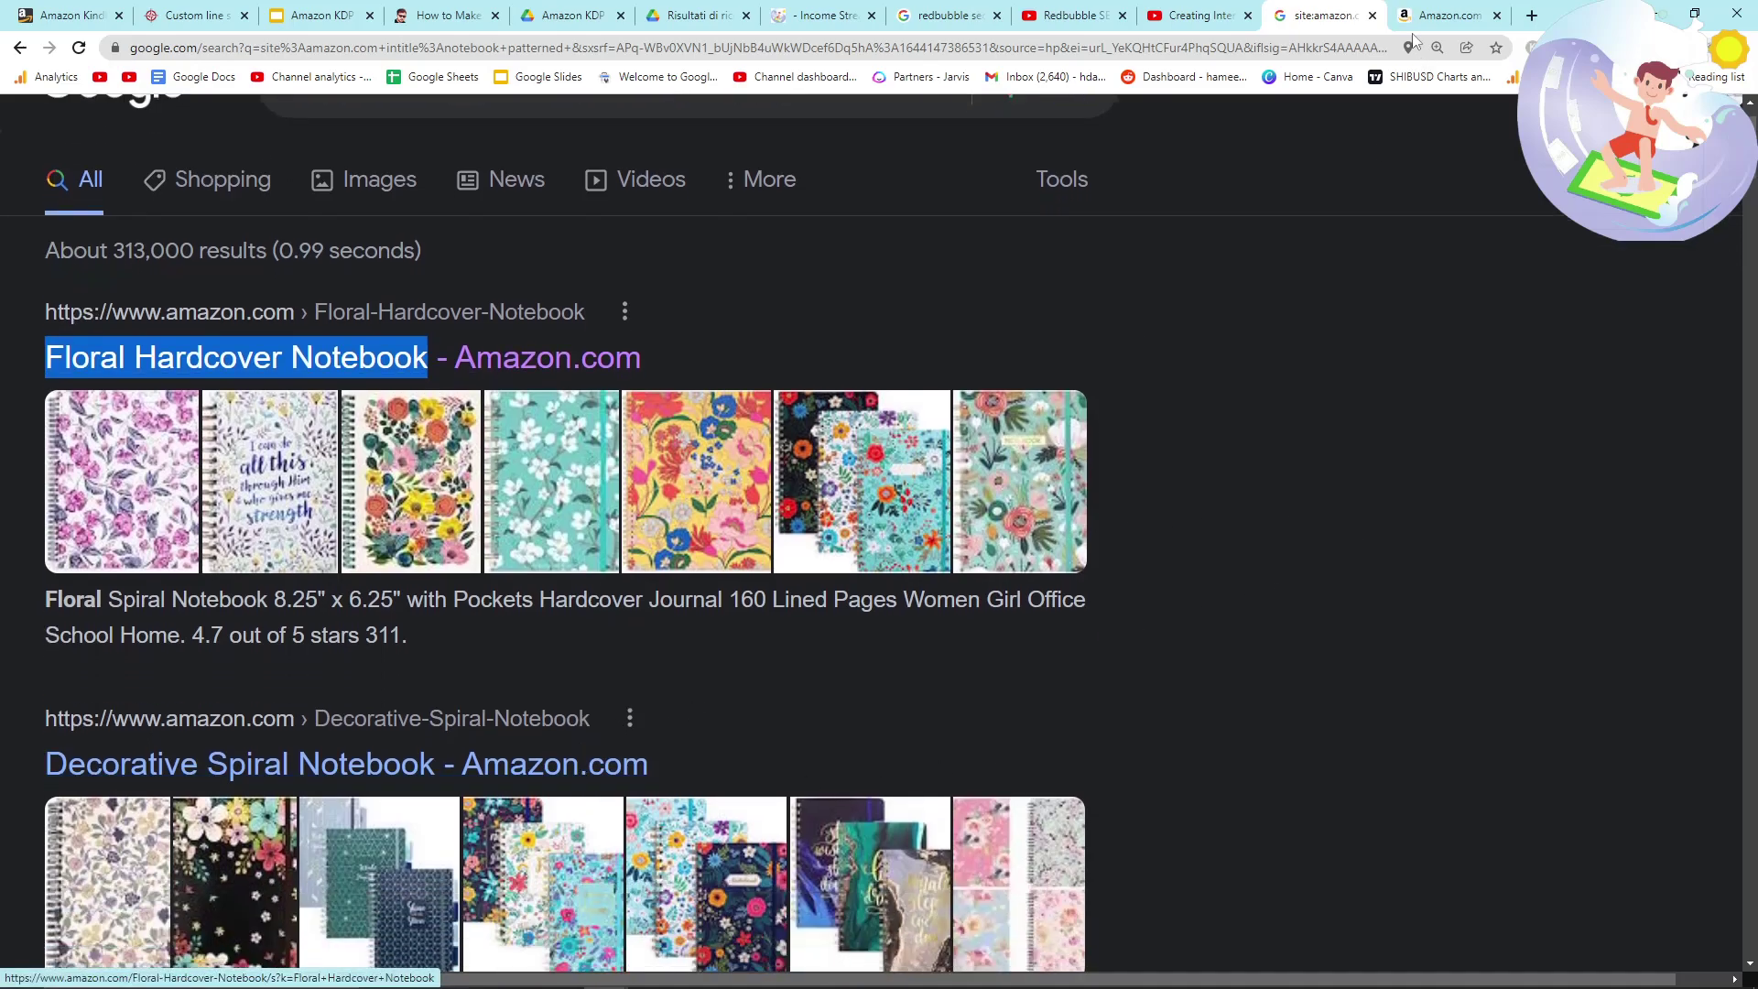
{"action": "key", "text": "ctrl+Tab"}
Scan the Amazon Floral Hardcover Notebook listings and highlight the 723 result count.
{"action": "scroll", "coordinate": [806, 696], "scroll_direction": "down", "scroll_amount": 10}
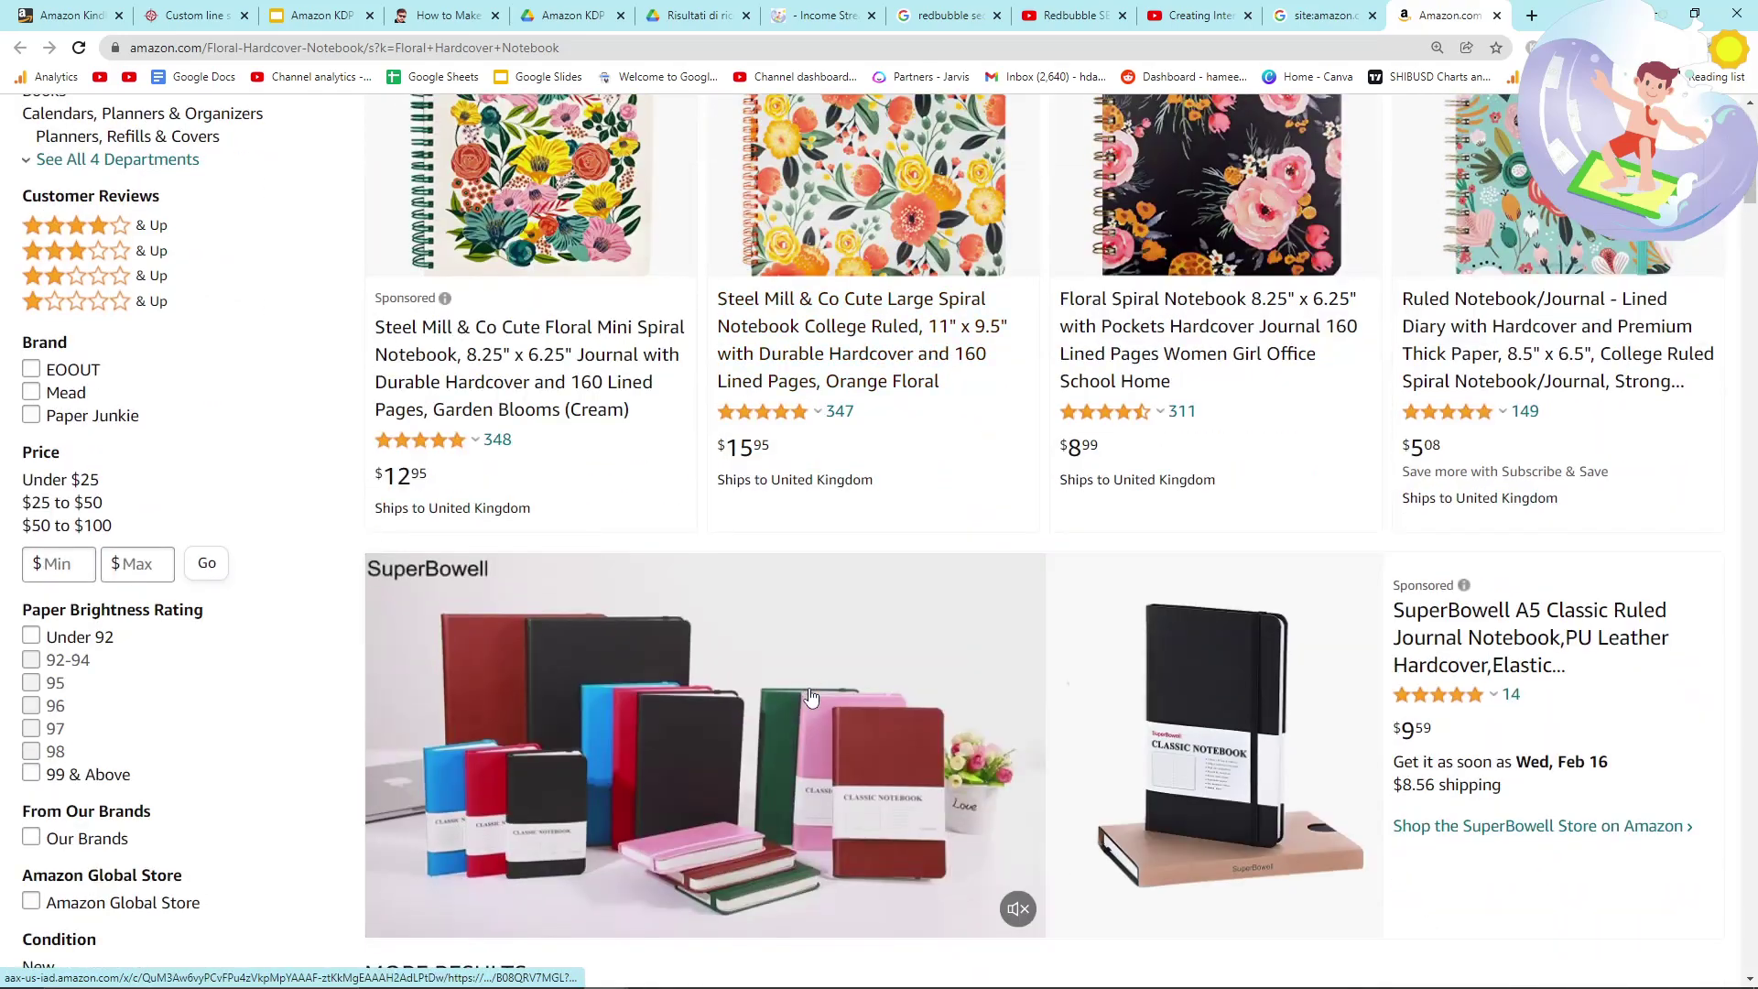
{"action": "scroll", "coordinate": [806, 700], "scroll_direction": "up", "scroll_amount": 10}
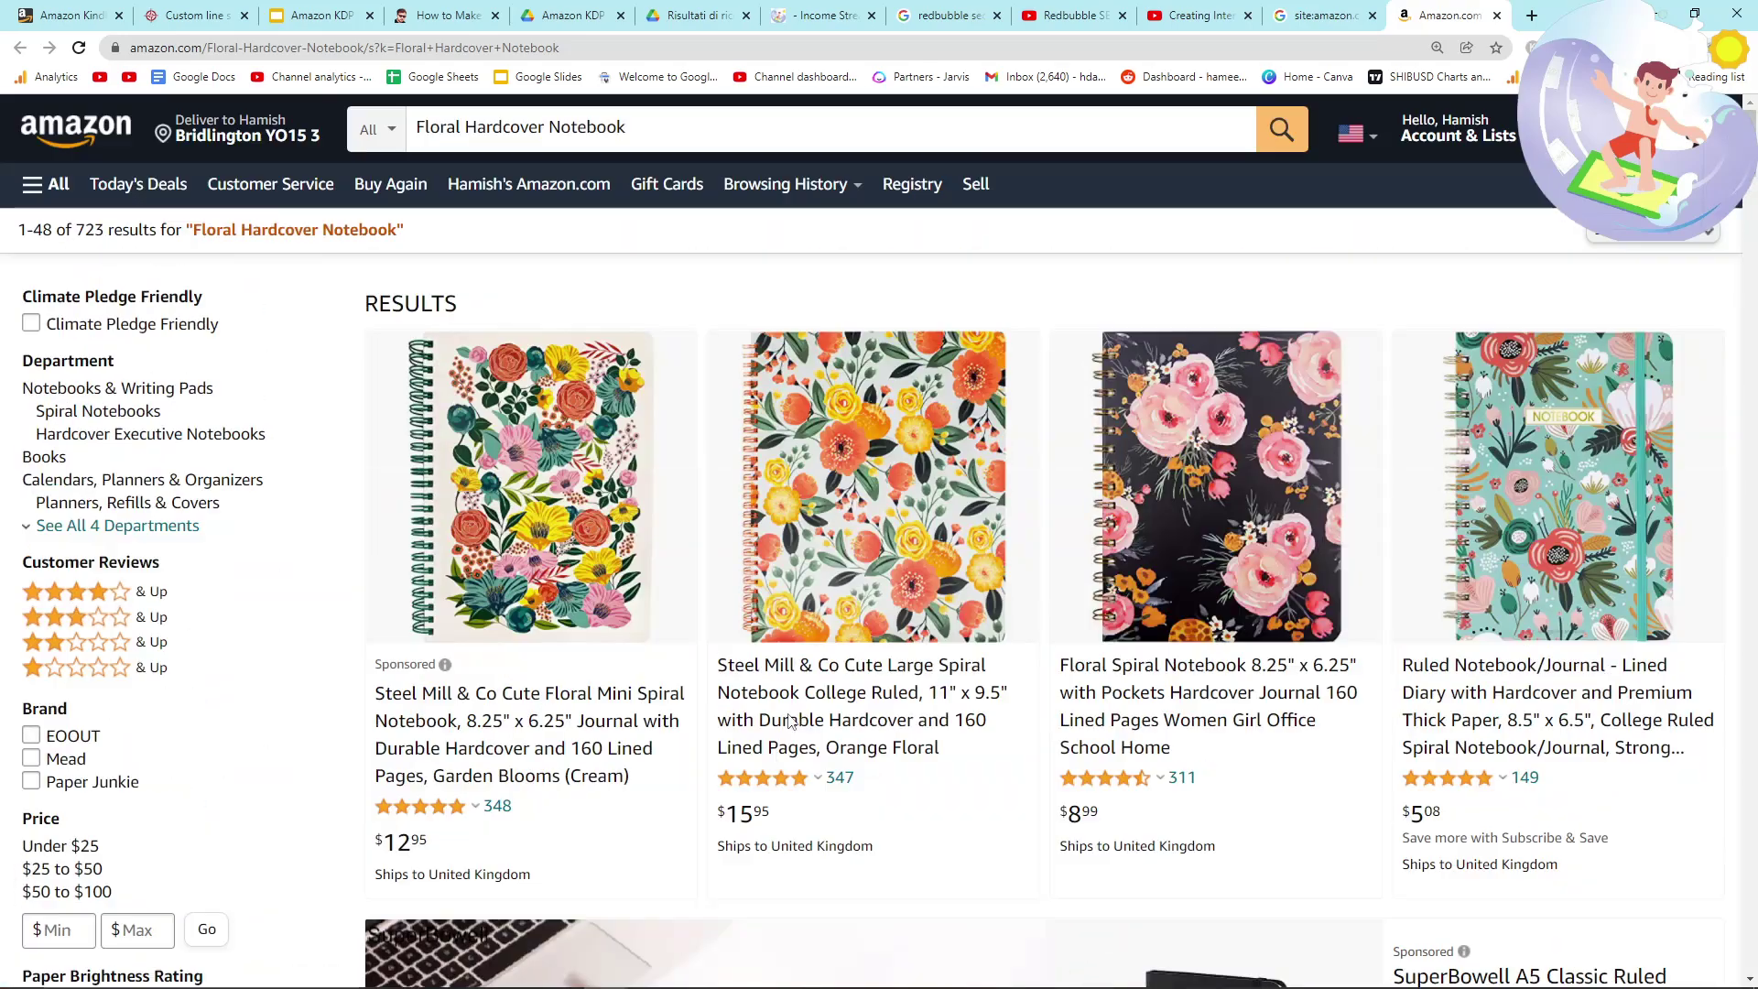
{"action": "left_click_drag", "start_coordinate": [61, 234], "coordinate": [96, 231]}
{"action": "left_click", "coordinate": [89, 222]}
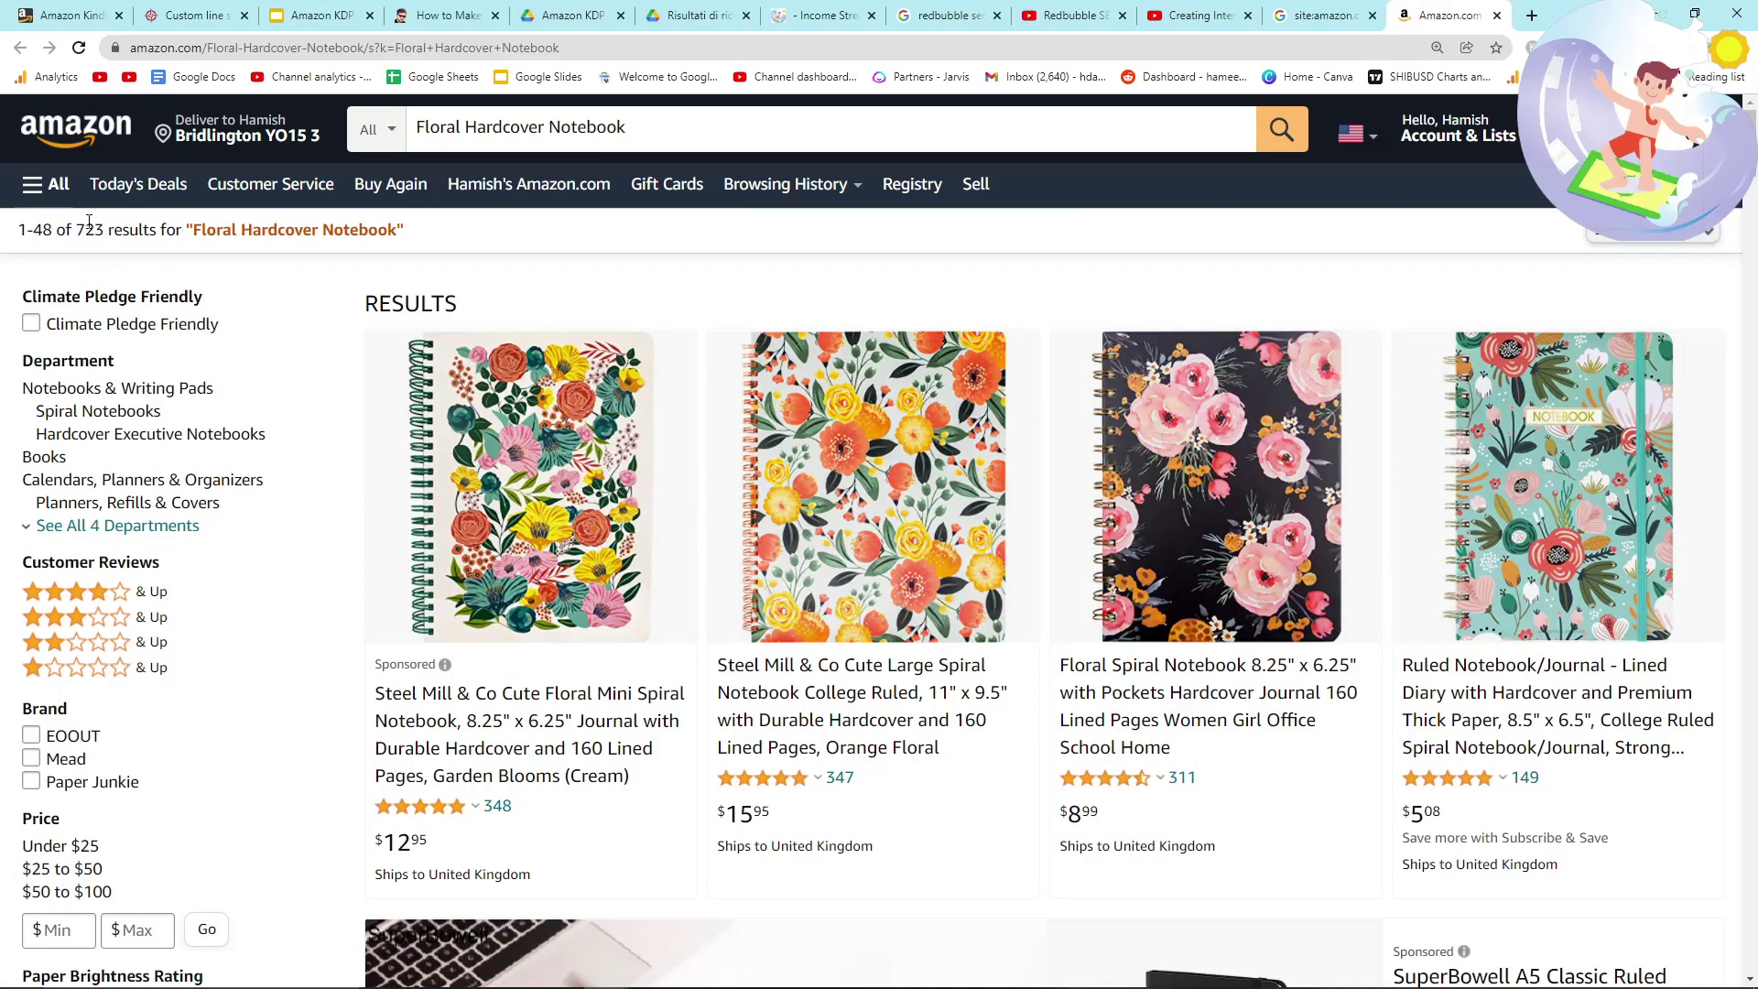
{"action": "double_click", "coordinate": [86, 229]}
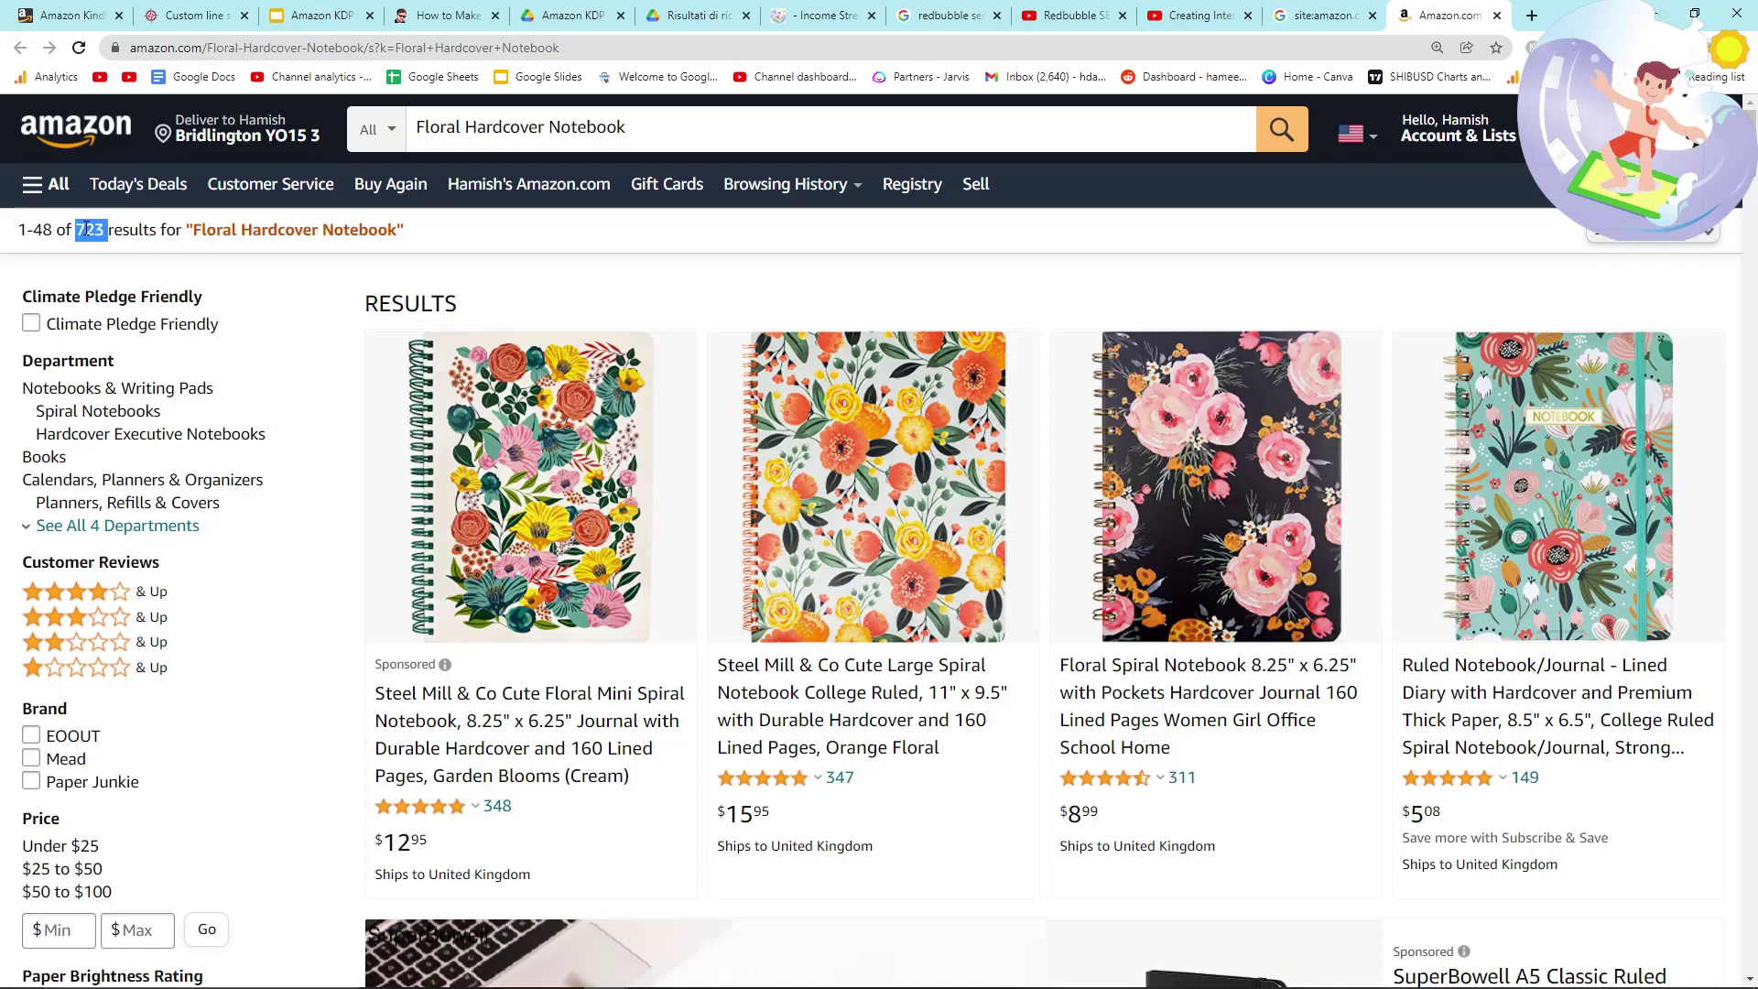
{"action": "left_click", "coordinate": [311, 229]}
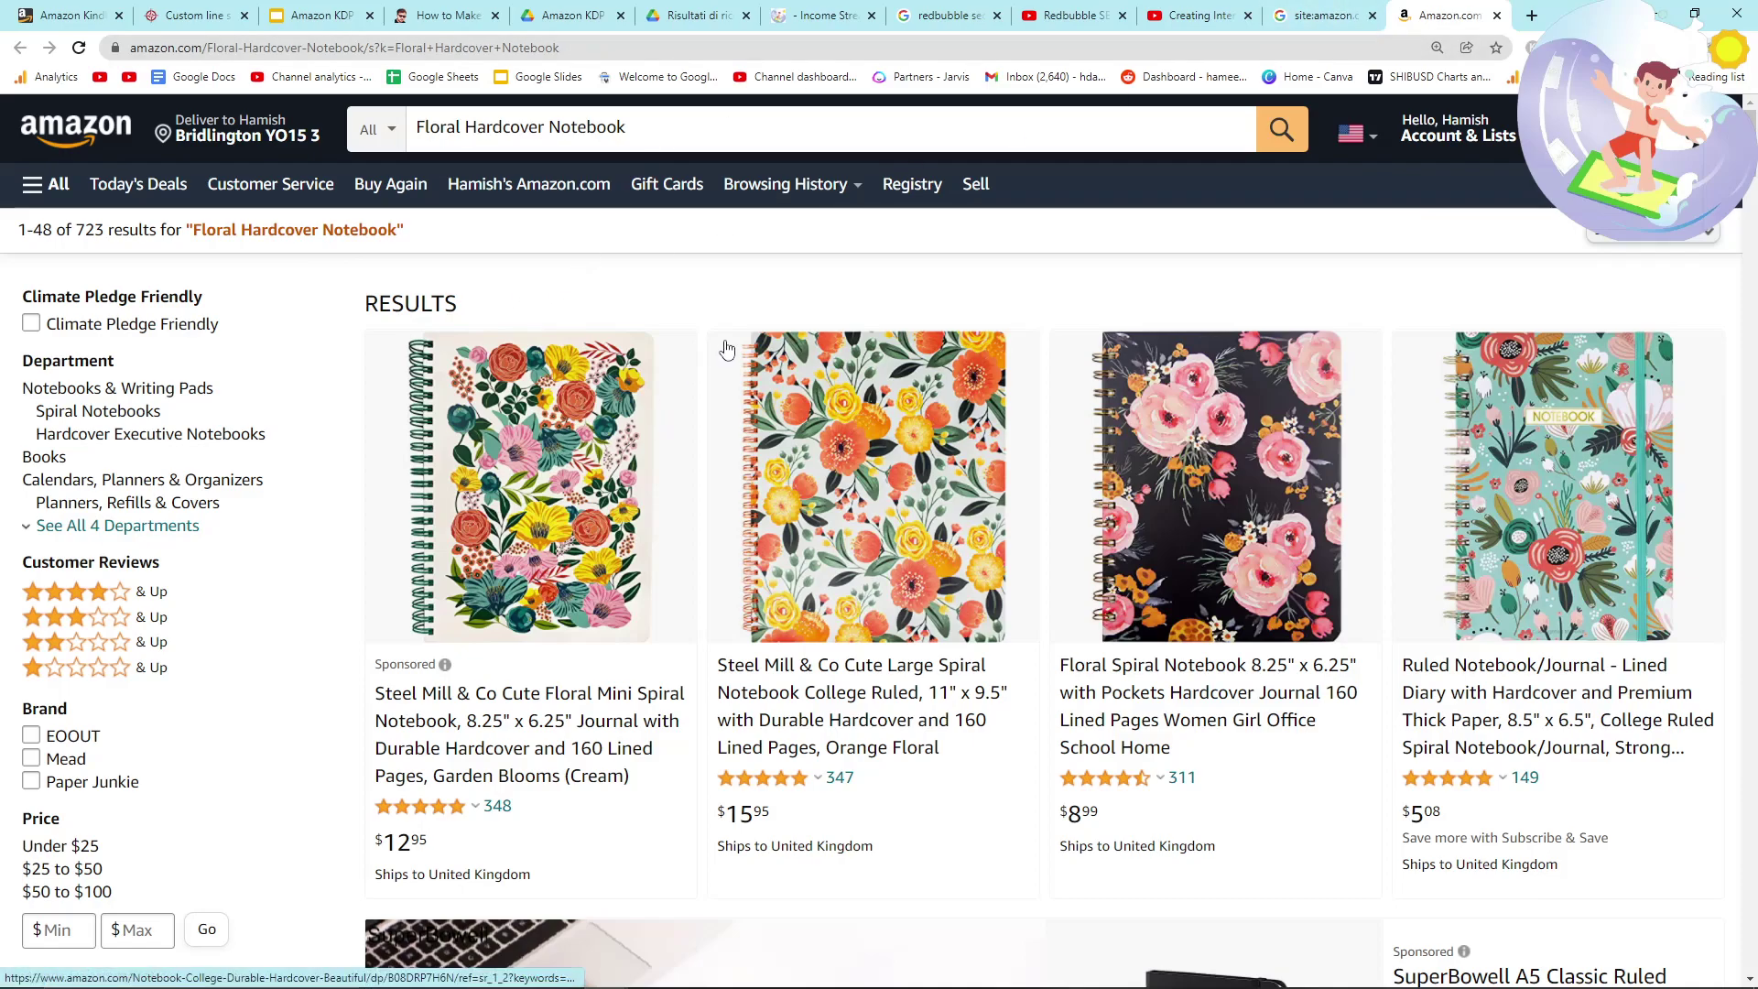
Go back to the Google patterned-notebook results and scroll through them.
{"action": "key", "text": "ctrl+shift+Tab"}
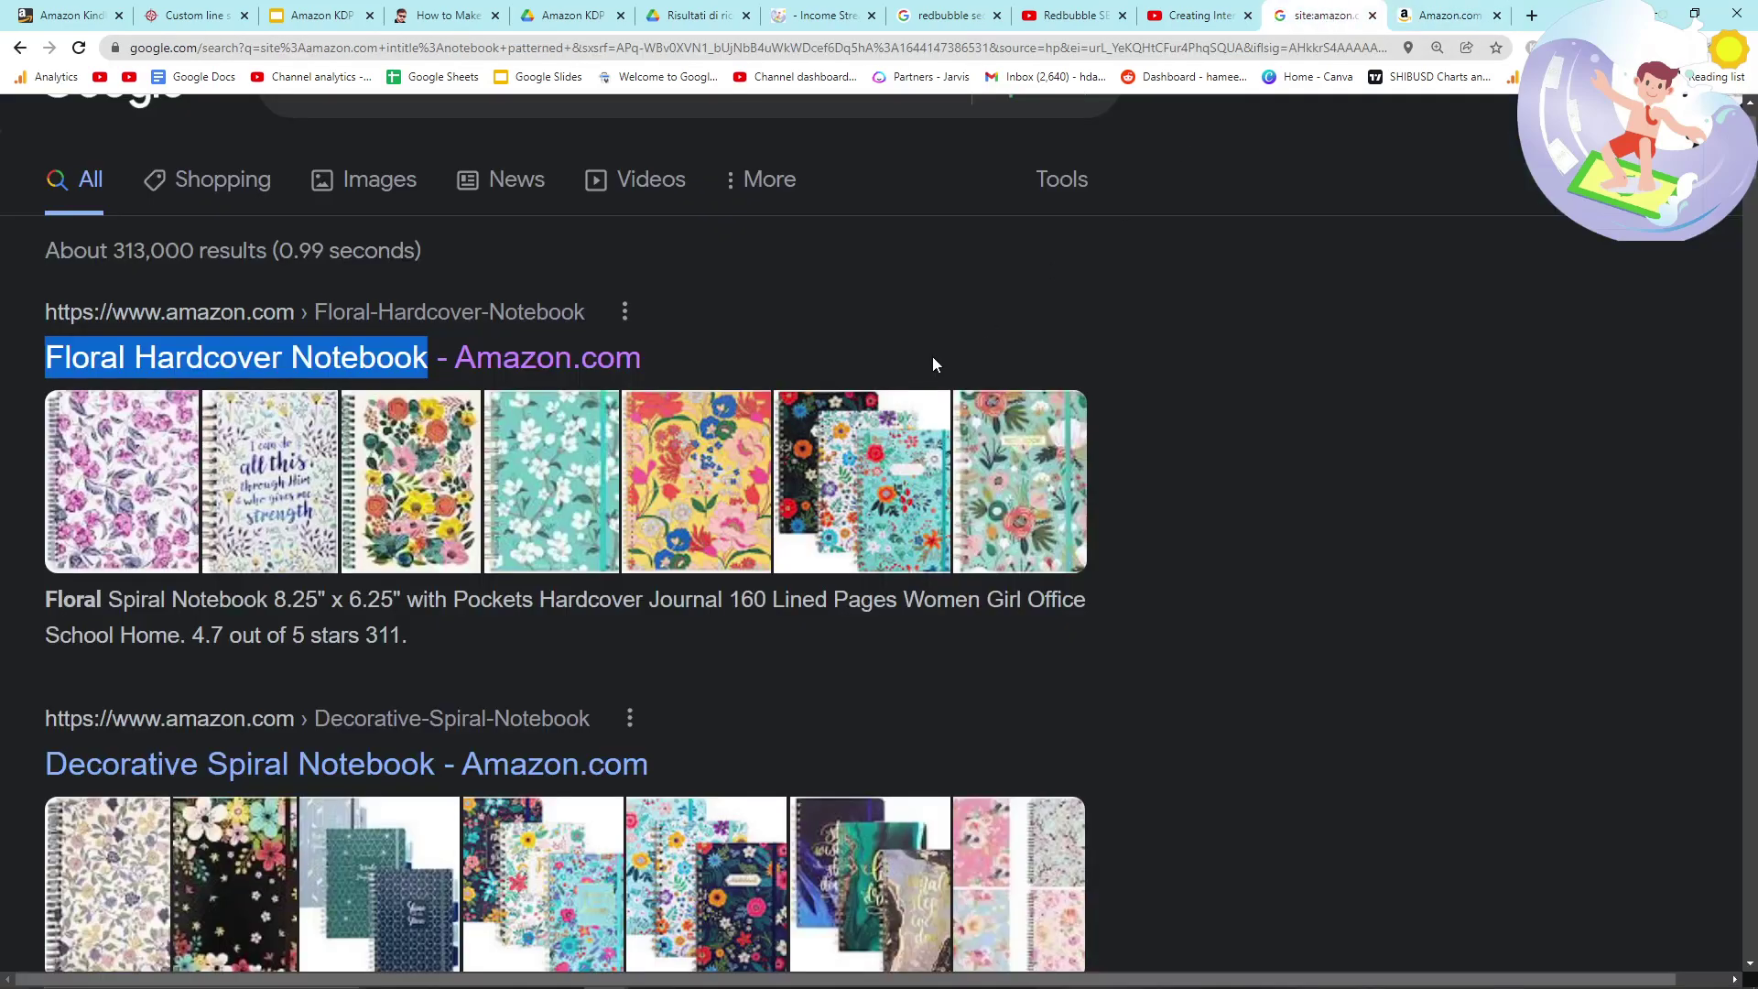
{"action": "scroll", "coordinate": [384, 601], "scroll_direction": "down", "scroll_amount": 5}
{"action": "scroll", "coordinate": [385, 609], "scroll_direction": "down", "scroll_amount": 15}
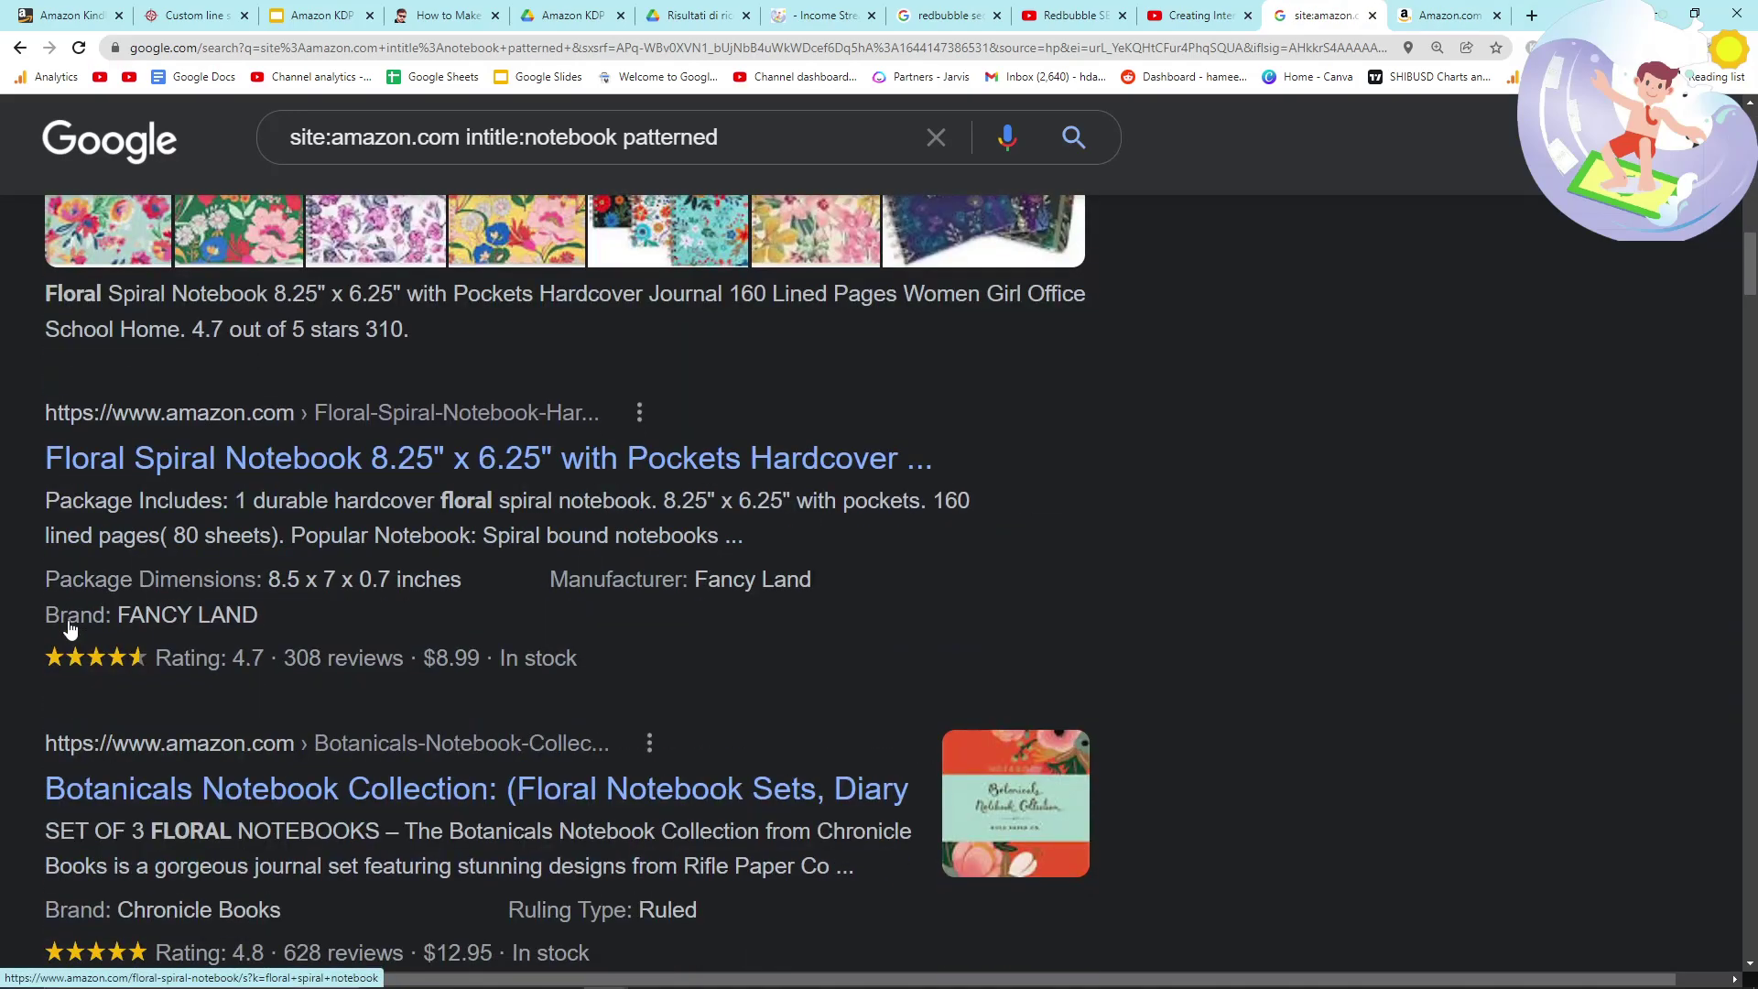
{"action": "scroll", "coordinate": [70, 630], "scroll_direction": "down", "scroll_amount": 5}
{"action": "scroll", "coordinate": [75, 714], "scroll_direction": "up", "scroll_amount": 8}
{"action": "scroll", "coordinate": [77, 718], "scroll_direction": "down", "scroll_amount": 15}
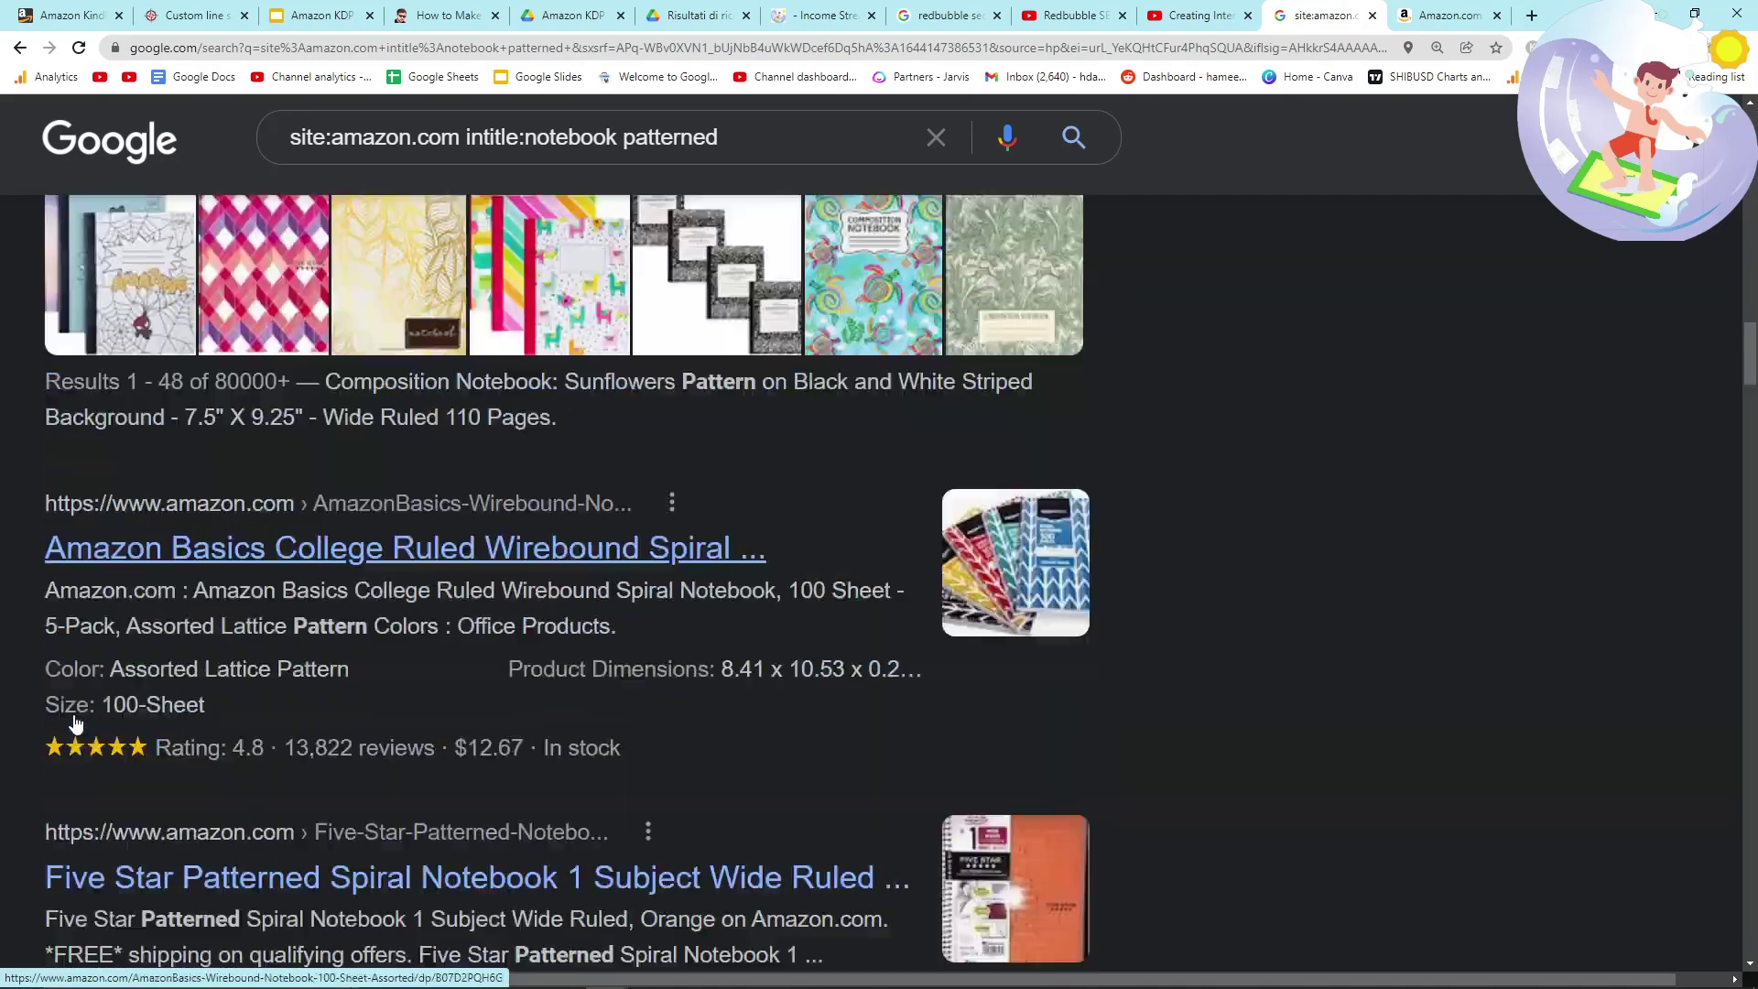
Append intext:"1..900 results" to the site:amazon.com query and browse the refined matches.
{"action": "left_click", "coordinate": [783, 137]}
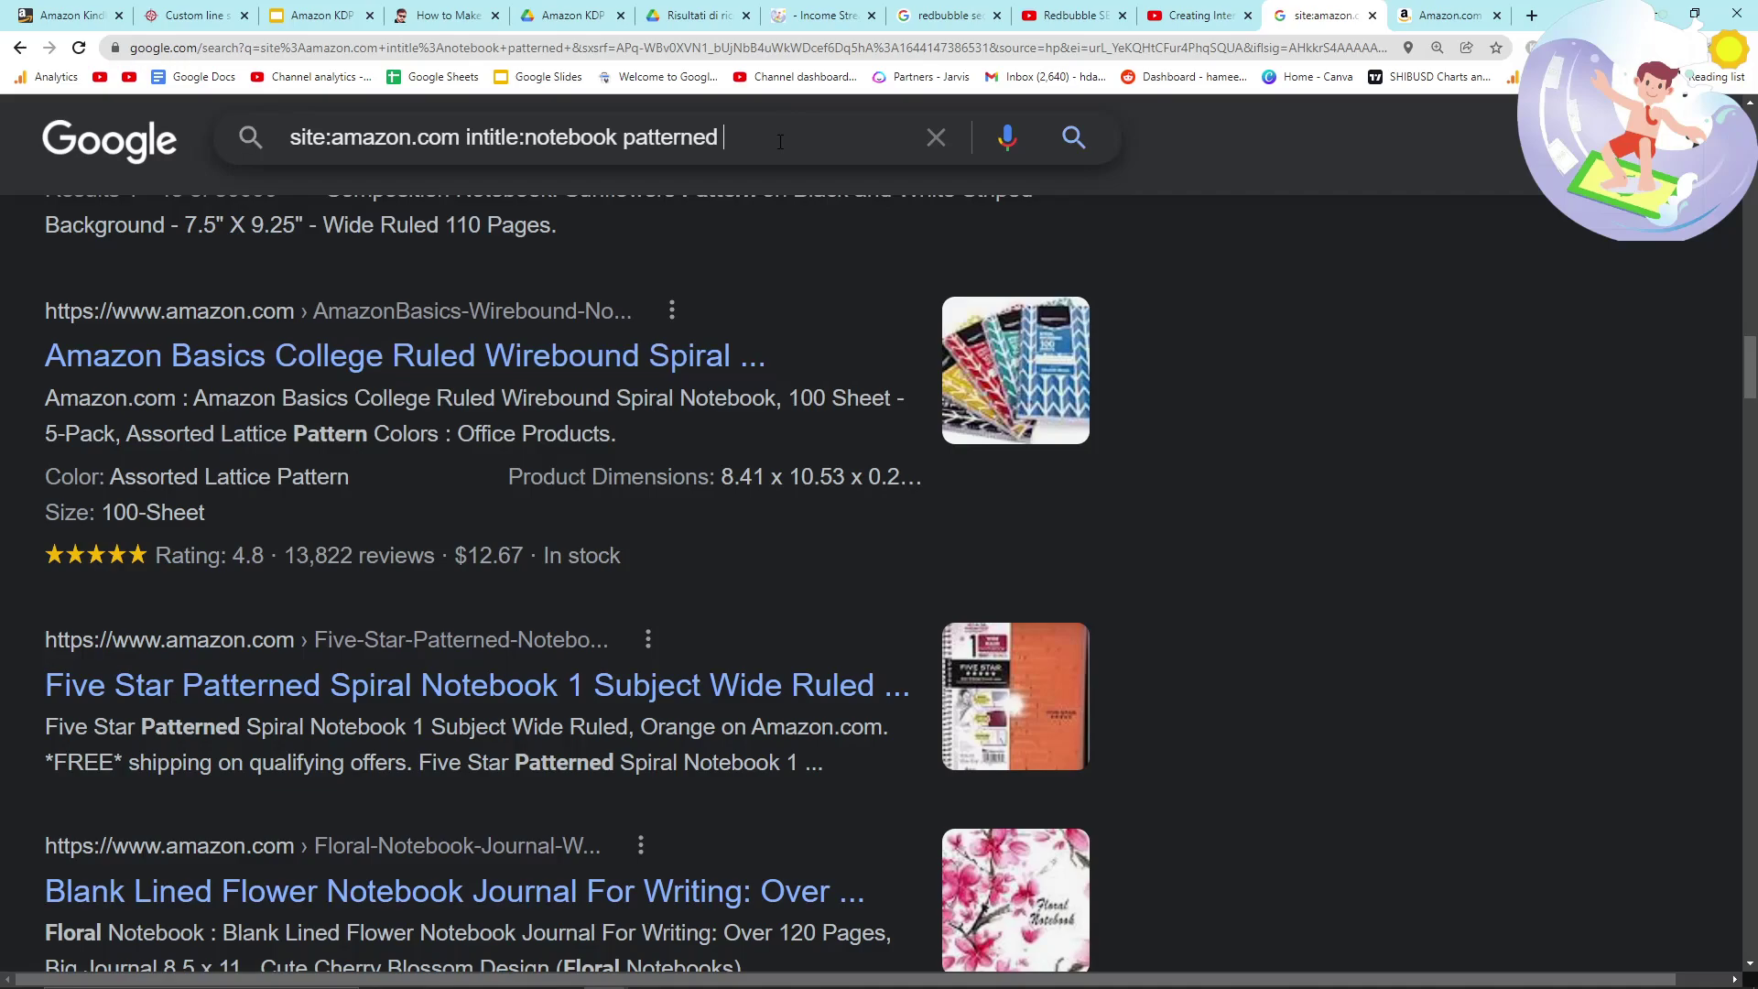
{"action": "type", "text": "intext:\"1..900 results\""}
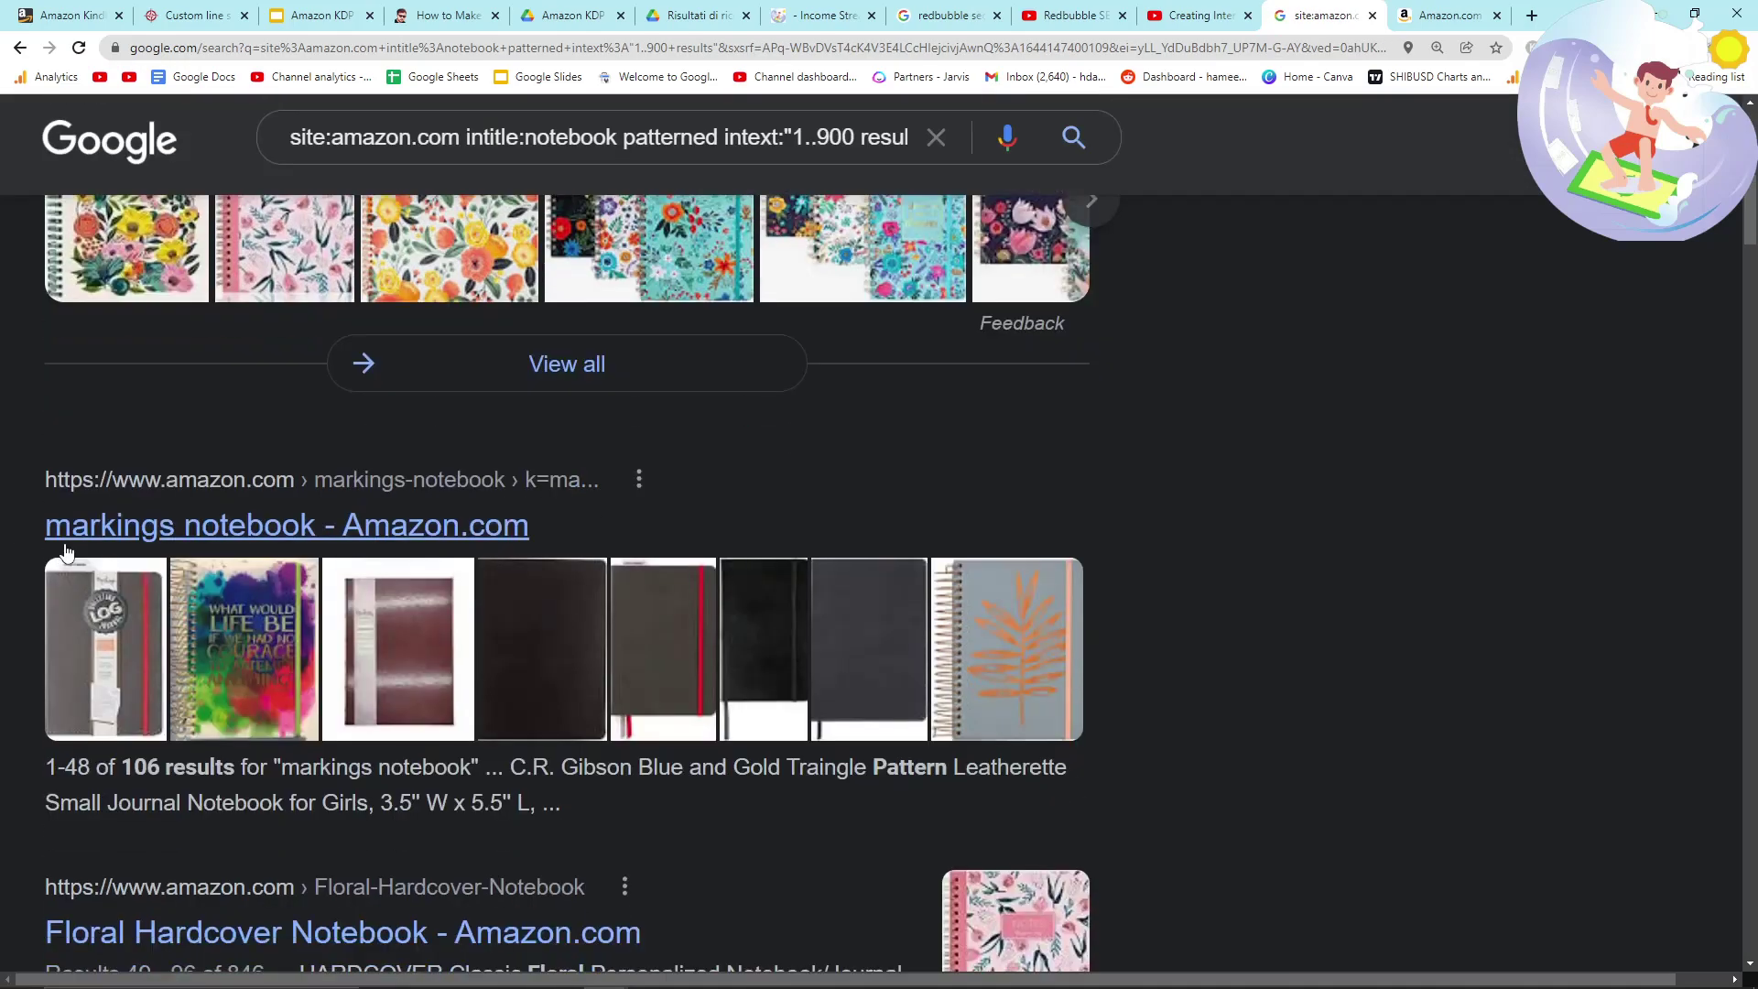
{"action": "scroll", "coordinate": [66, 555], "scroll_direction": "down", "scroll_amount": 4}
{"action": "scroll", "coordinate": [83, 513], "scroll_direction": "down", "scroll_amount": 4}
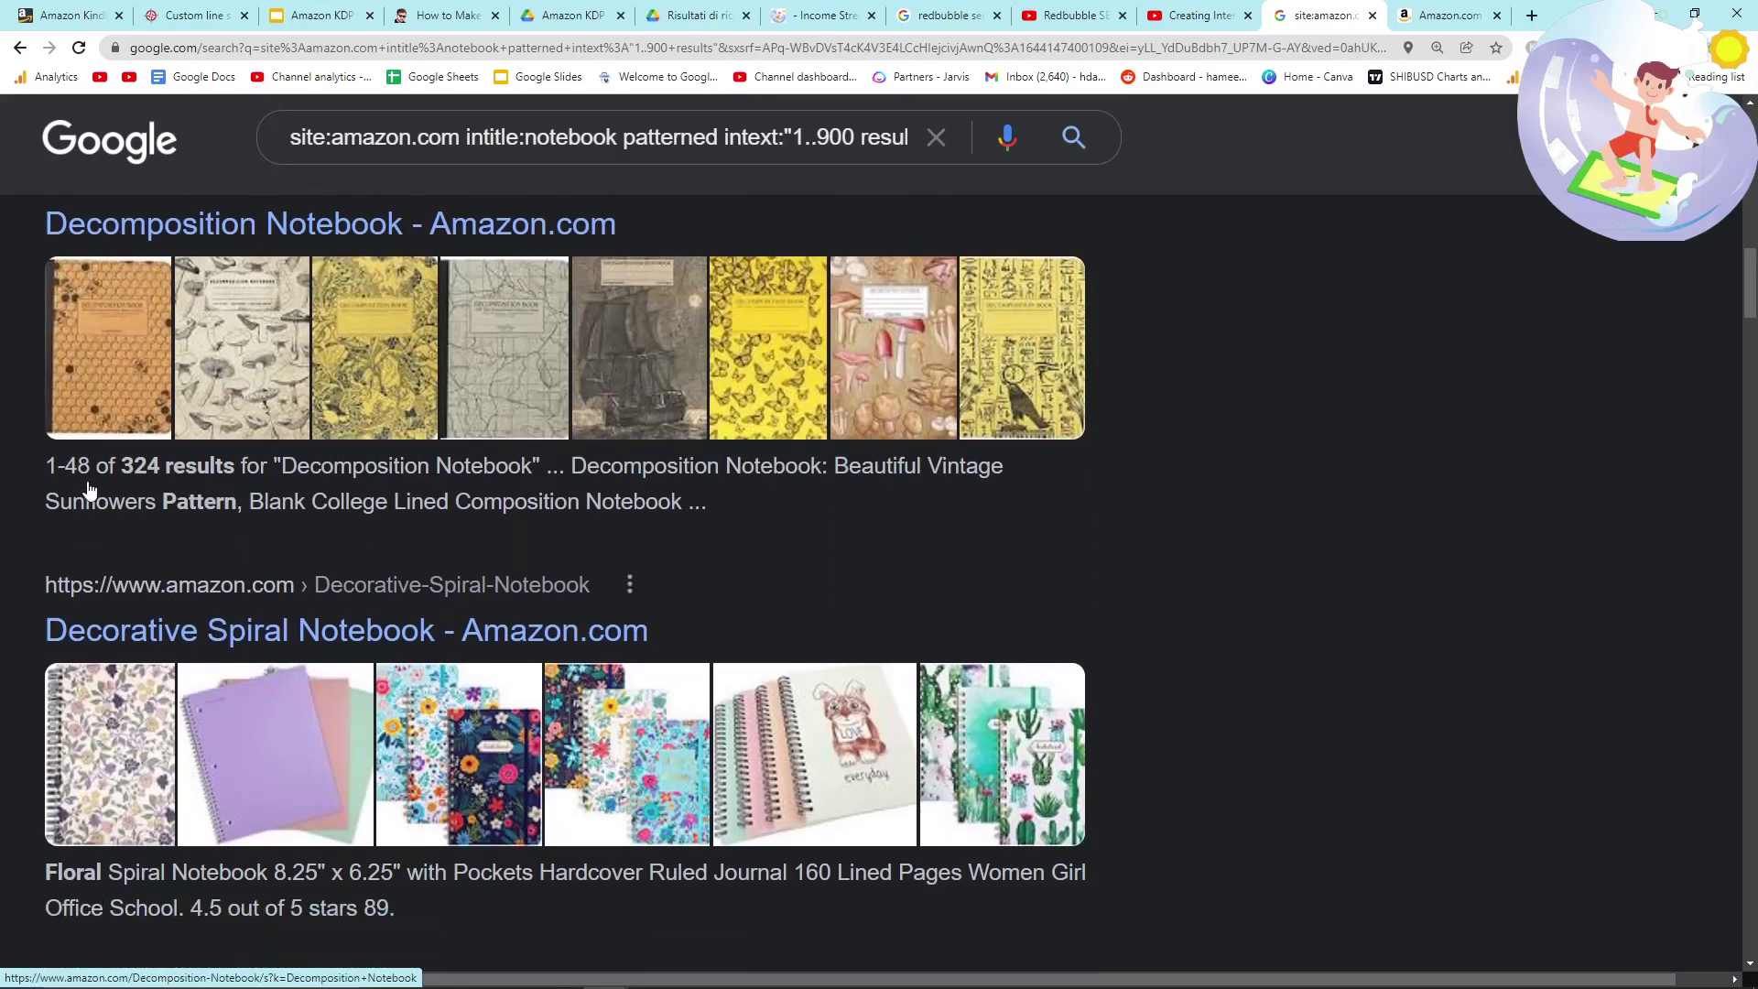
{"action": "scroll", "coordinate": [229, 577], "scroll_direction": "down", "scroll_amount": 2}
{"action": "scroll", "coordinate": [170, 577], "scroll_direction": "down", "scroll_amount": 6}
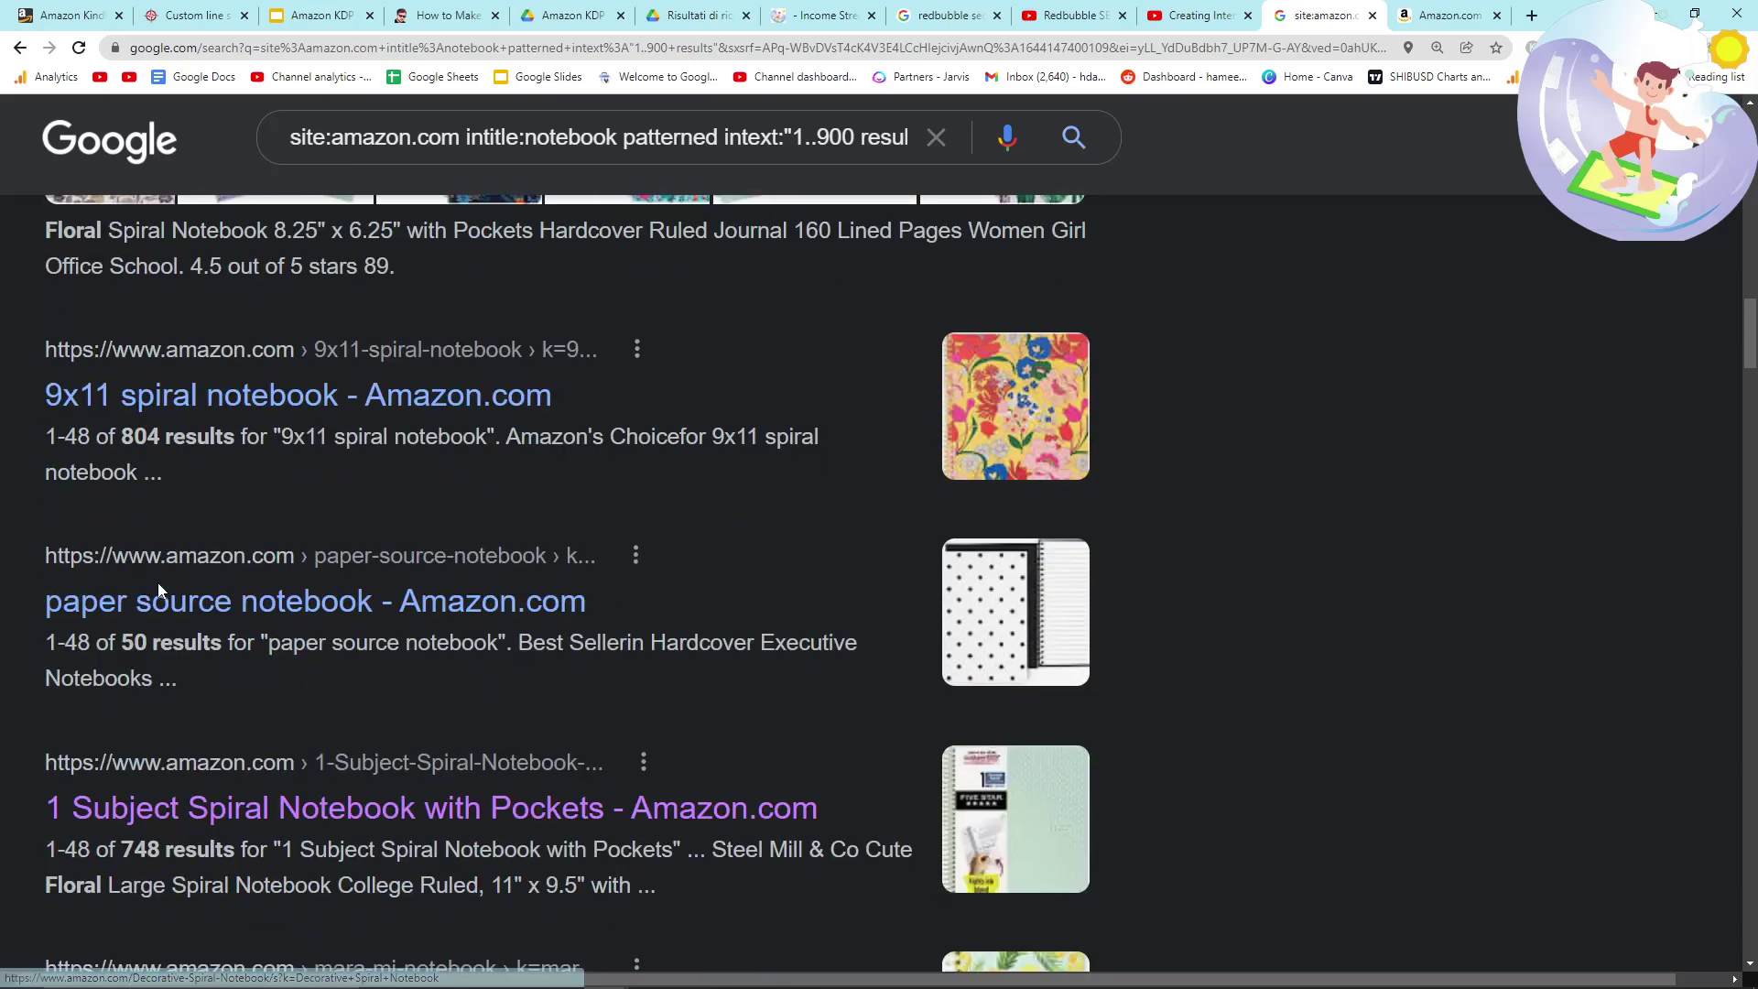
{"action": "scroll", "coordinate": [159, 591], "scroll_direction": "down", "scroll_amount": 6}
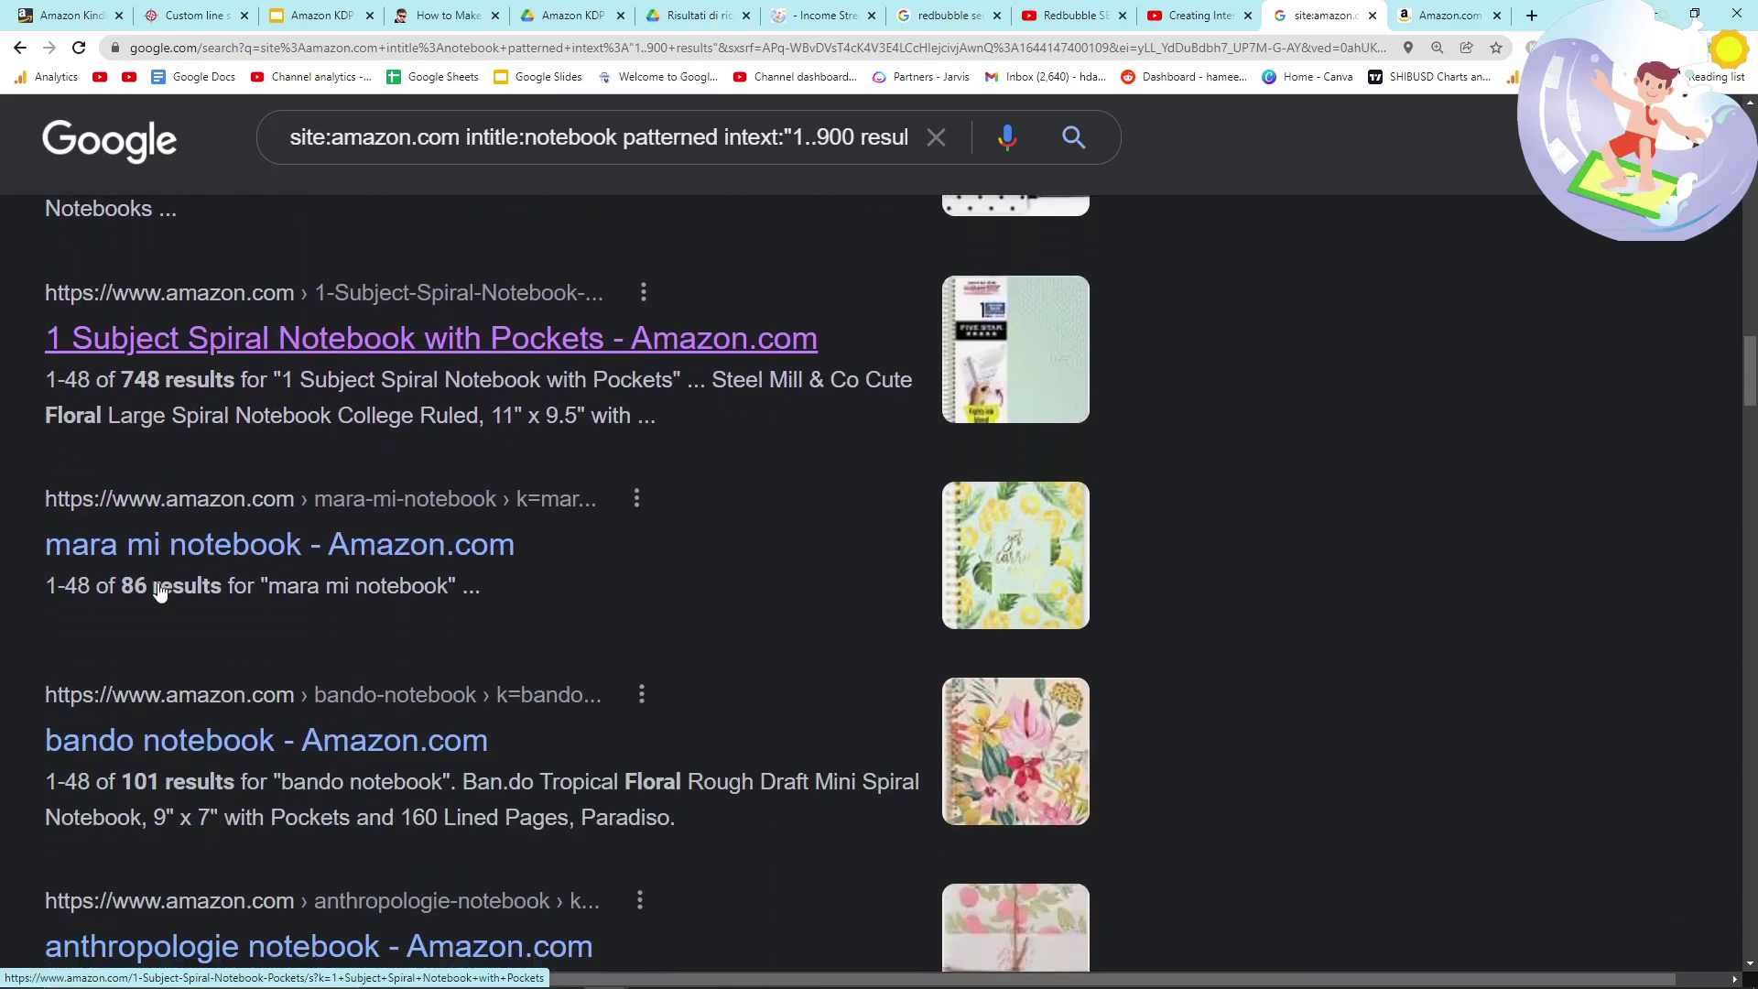
{"action": "scroll", "coordinate": [159, 591], "scroll_direction": "down", "scroll_amount": 4}
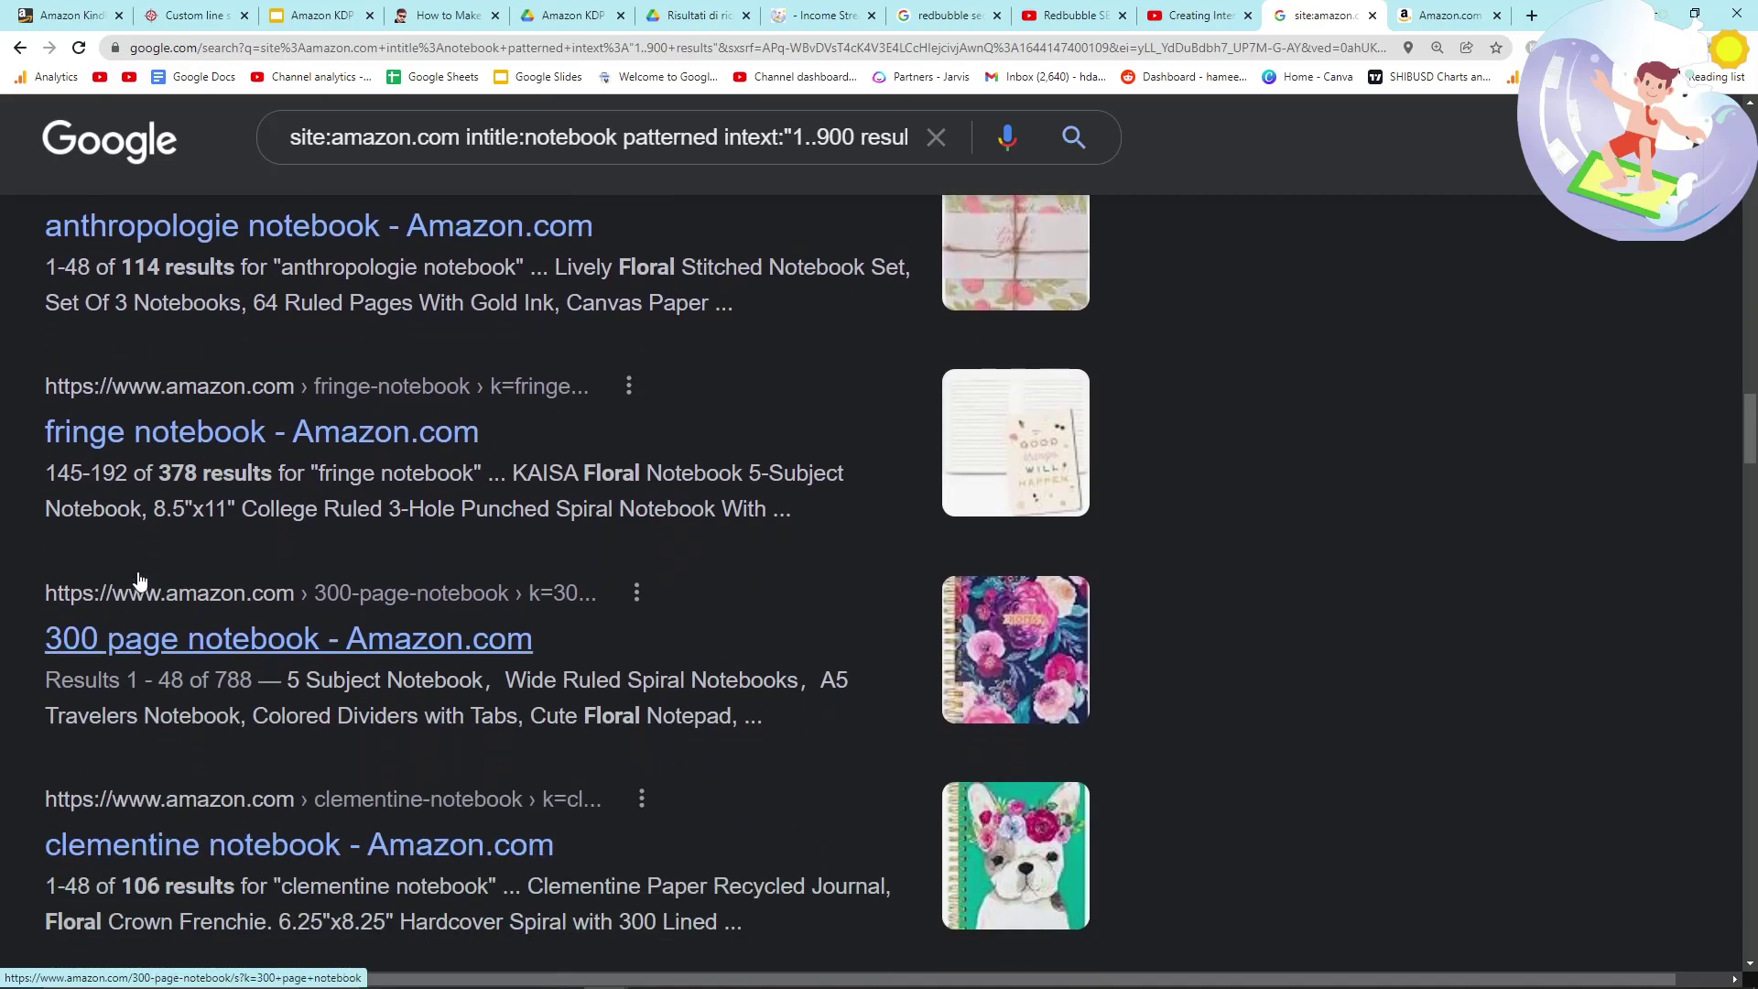
{"action": "scroll", "coordinate": [14, 544], "scroll_direction": "down", "scroll_amount": 2}
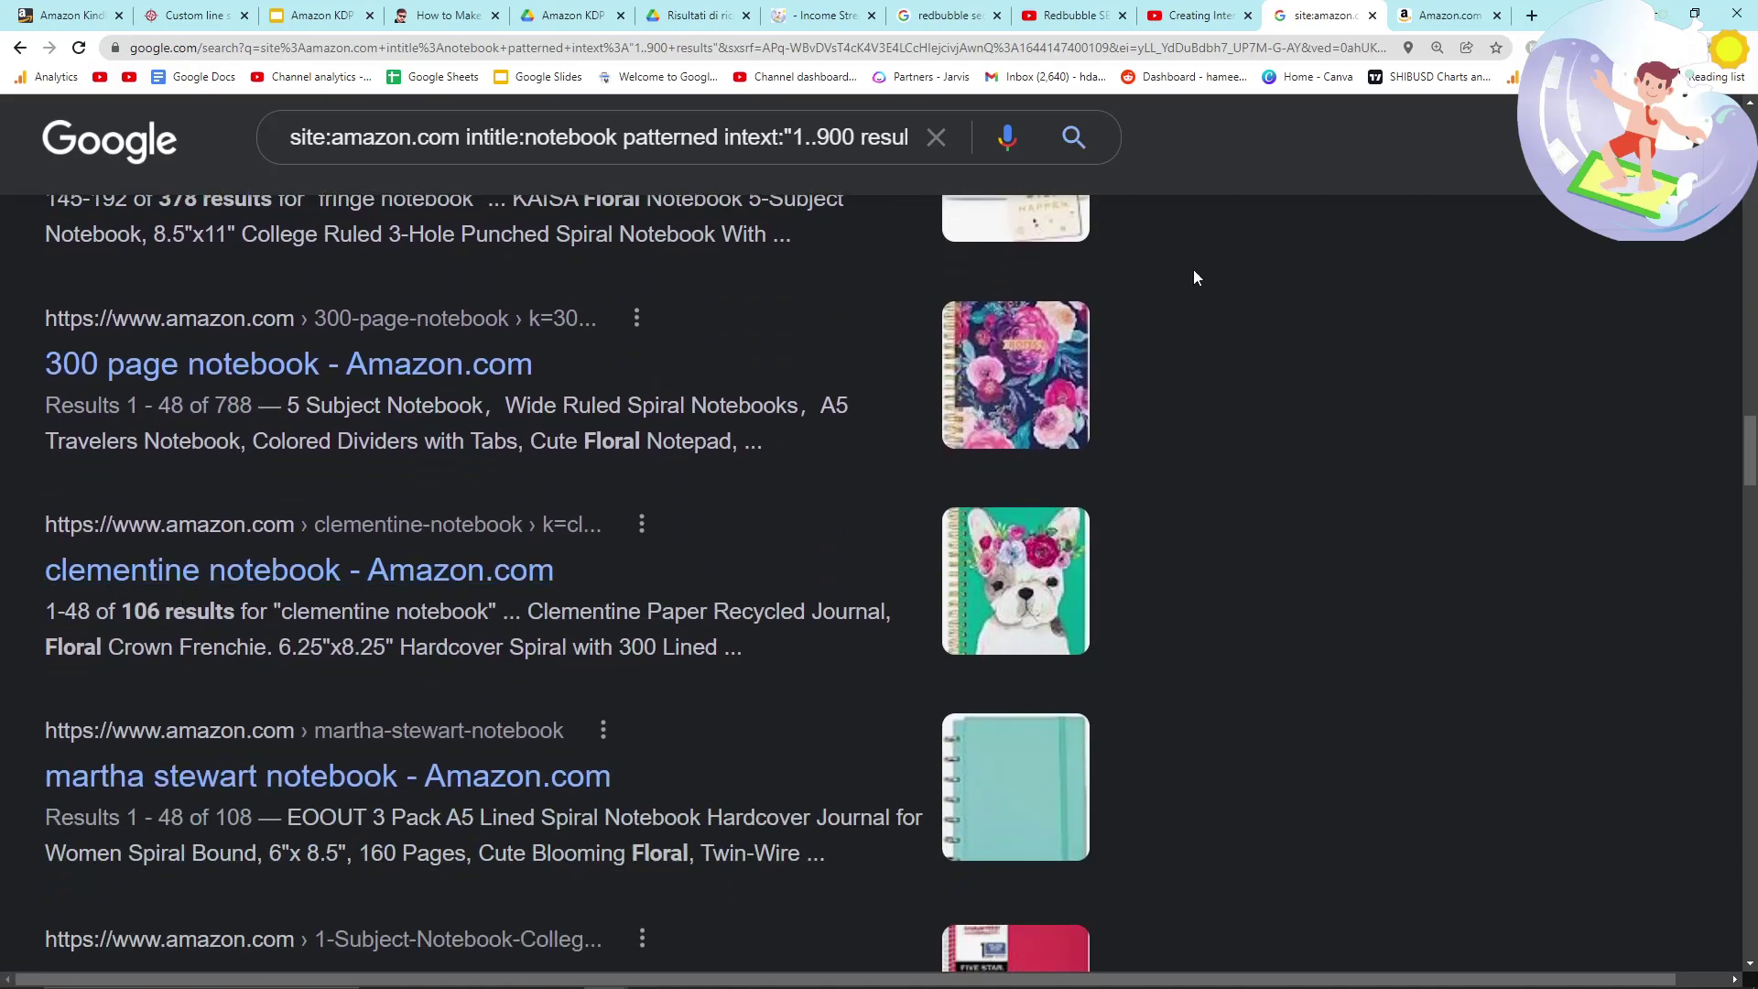
Glance over the Slides deck, the Drive interiors folder and the Amazon floral notebook results.
{"action": "left_click", "coordinate": [328, 13]}
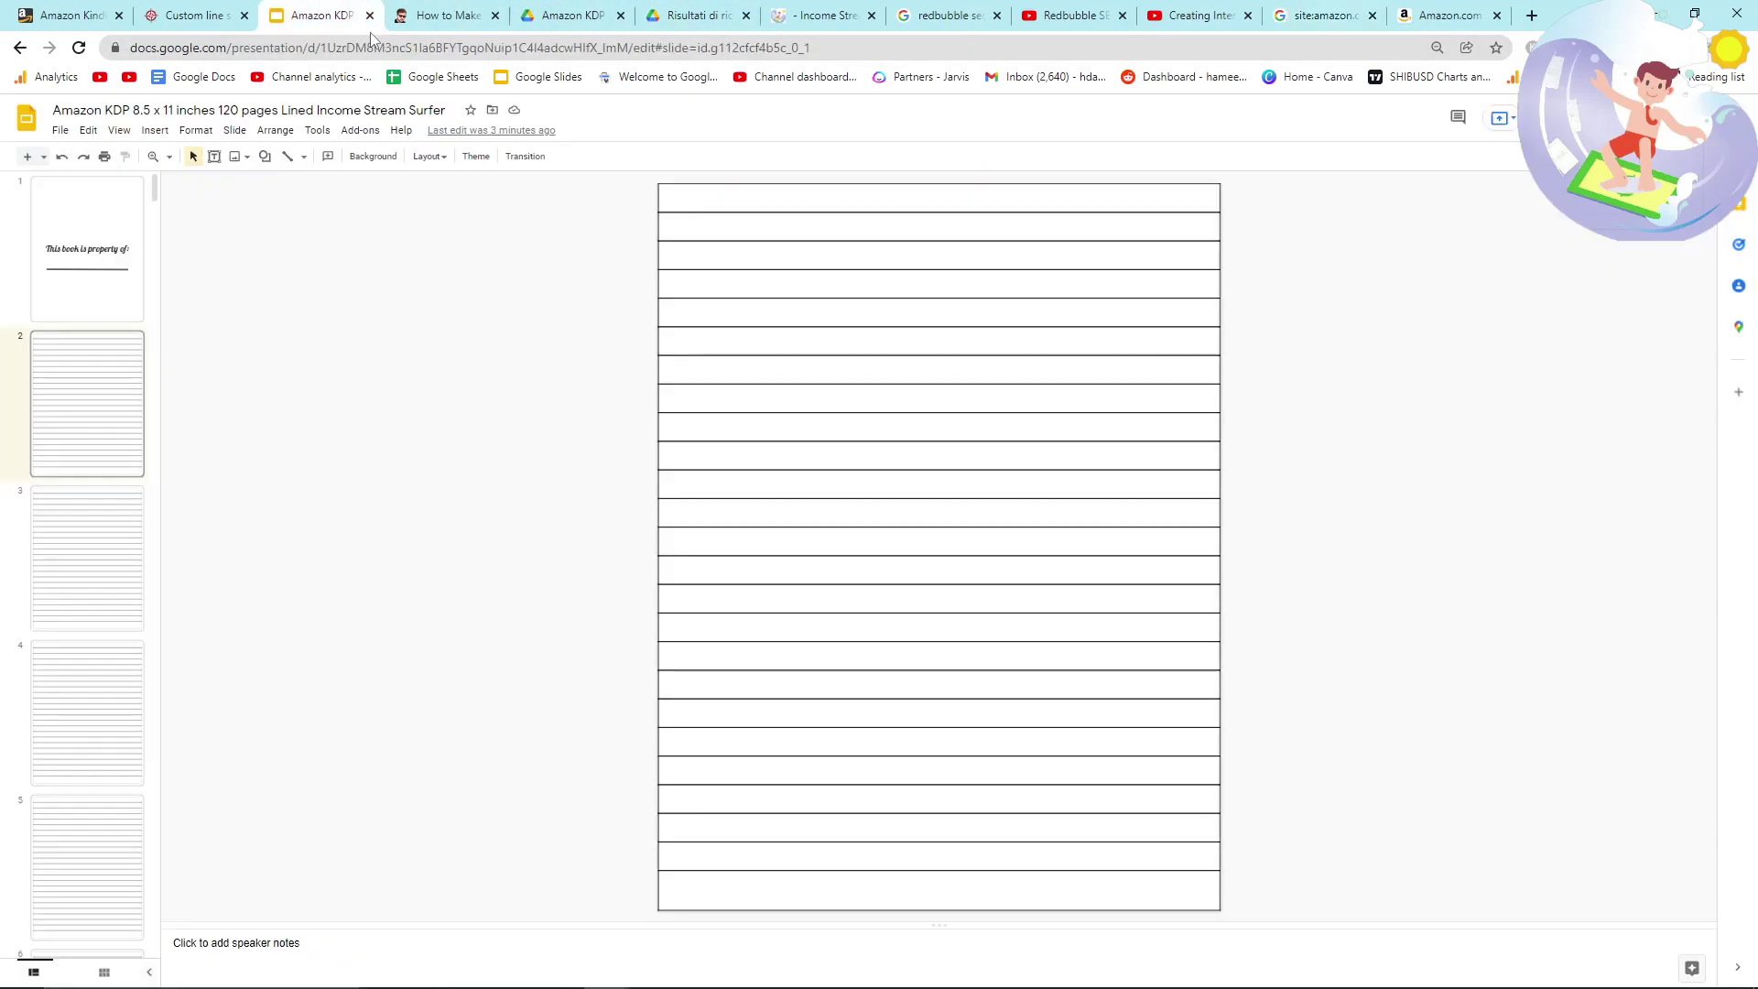
{"action": "left_click", "coordinate": [519, 9]}
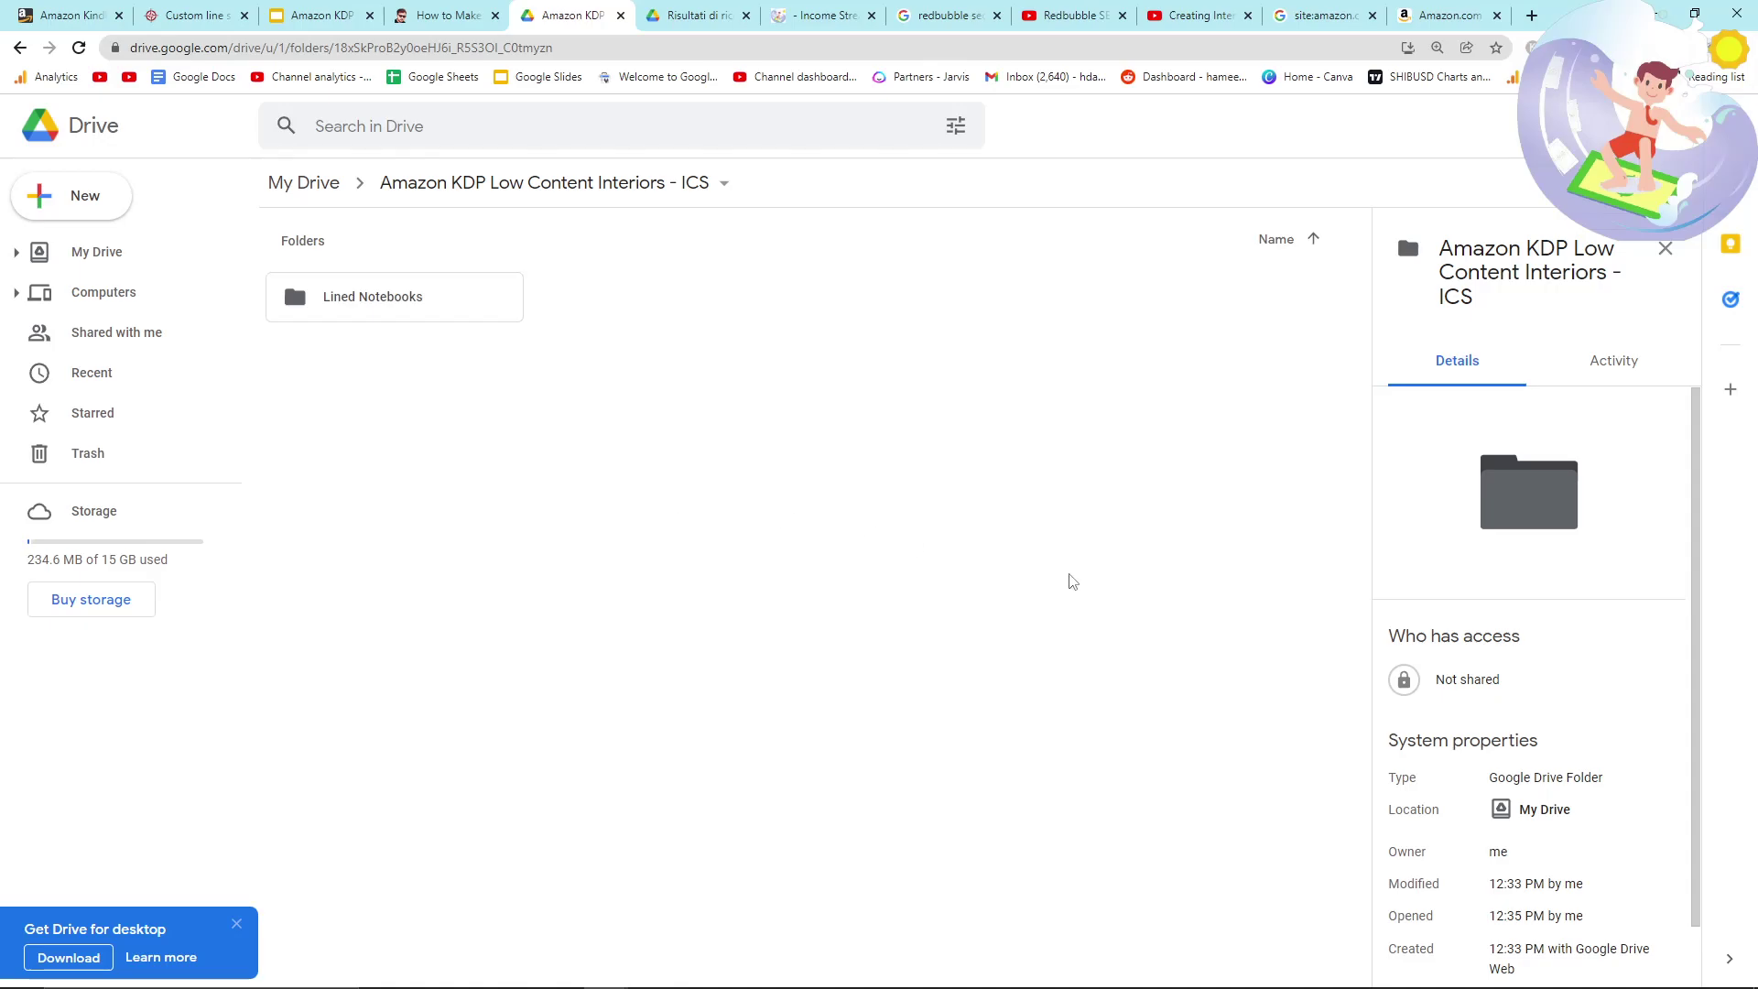
{"action": "left_click", "coordinate": [1465, 13]}
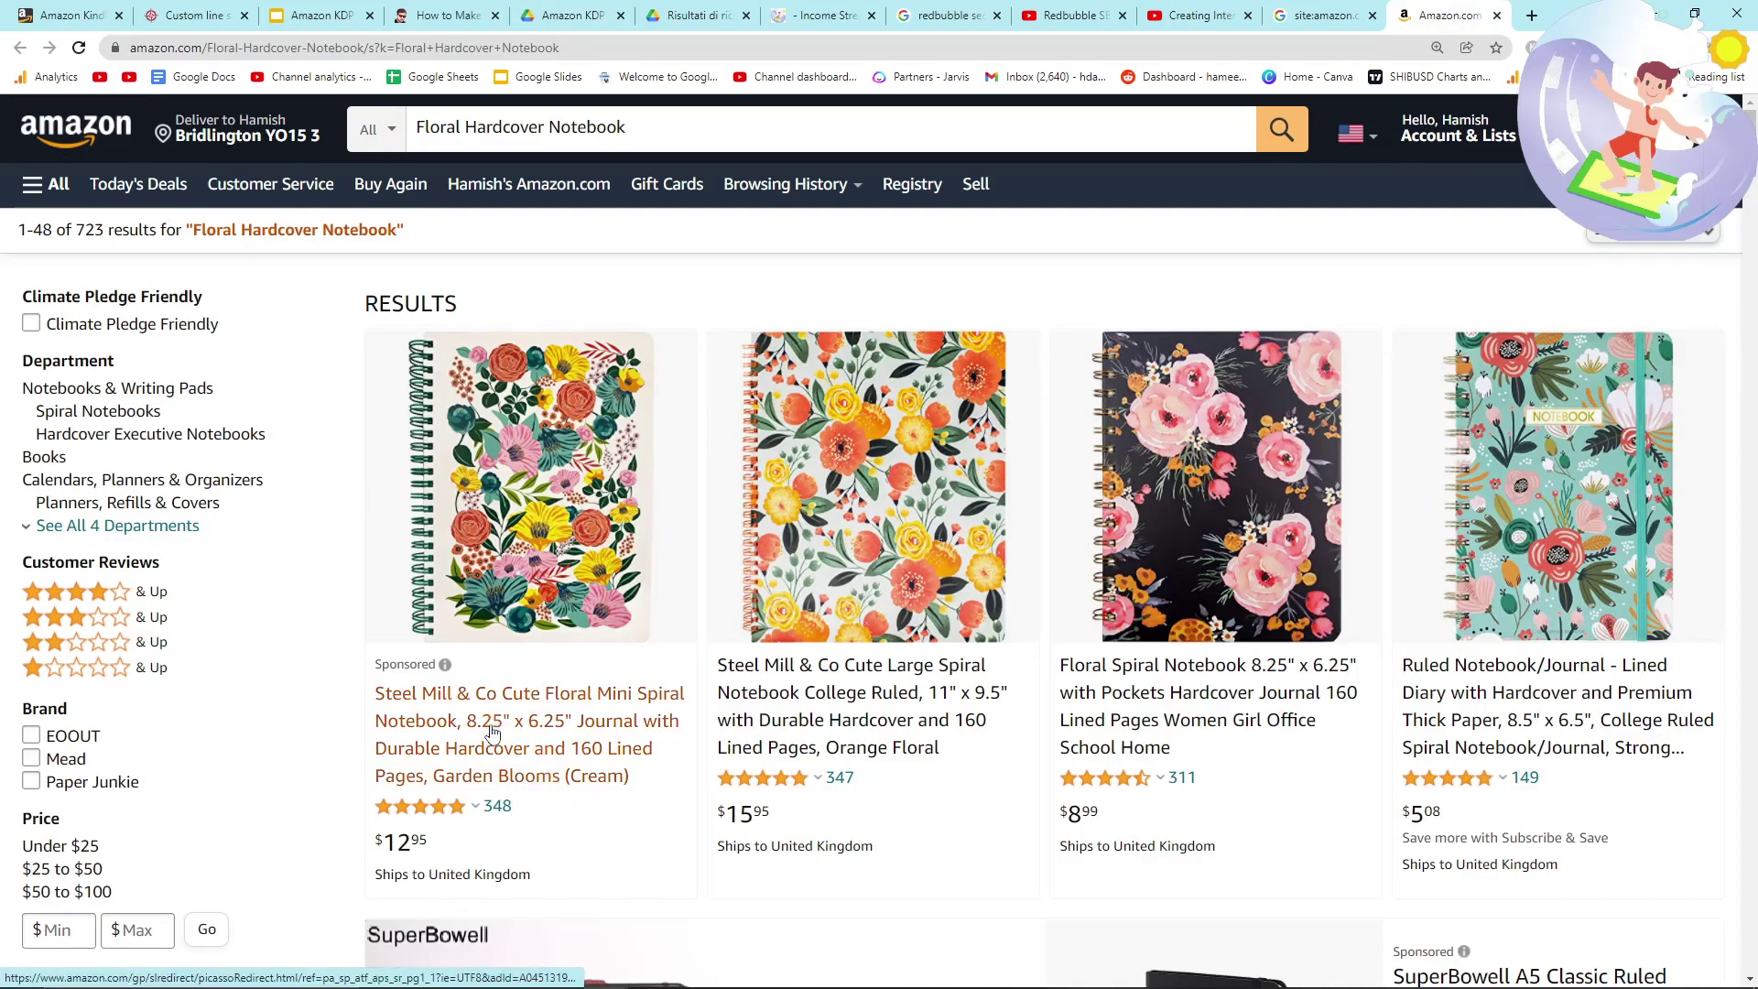
Check the 8.5" x 11" page size noted in Notepad.
{"action": "key", "text": "alt+Tab"}
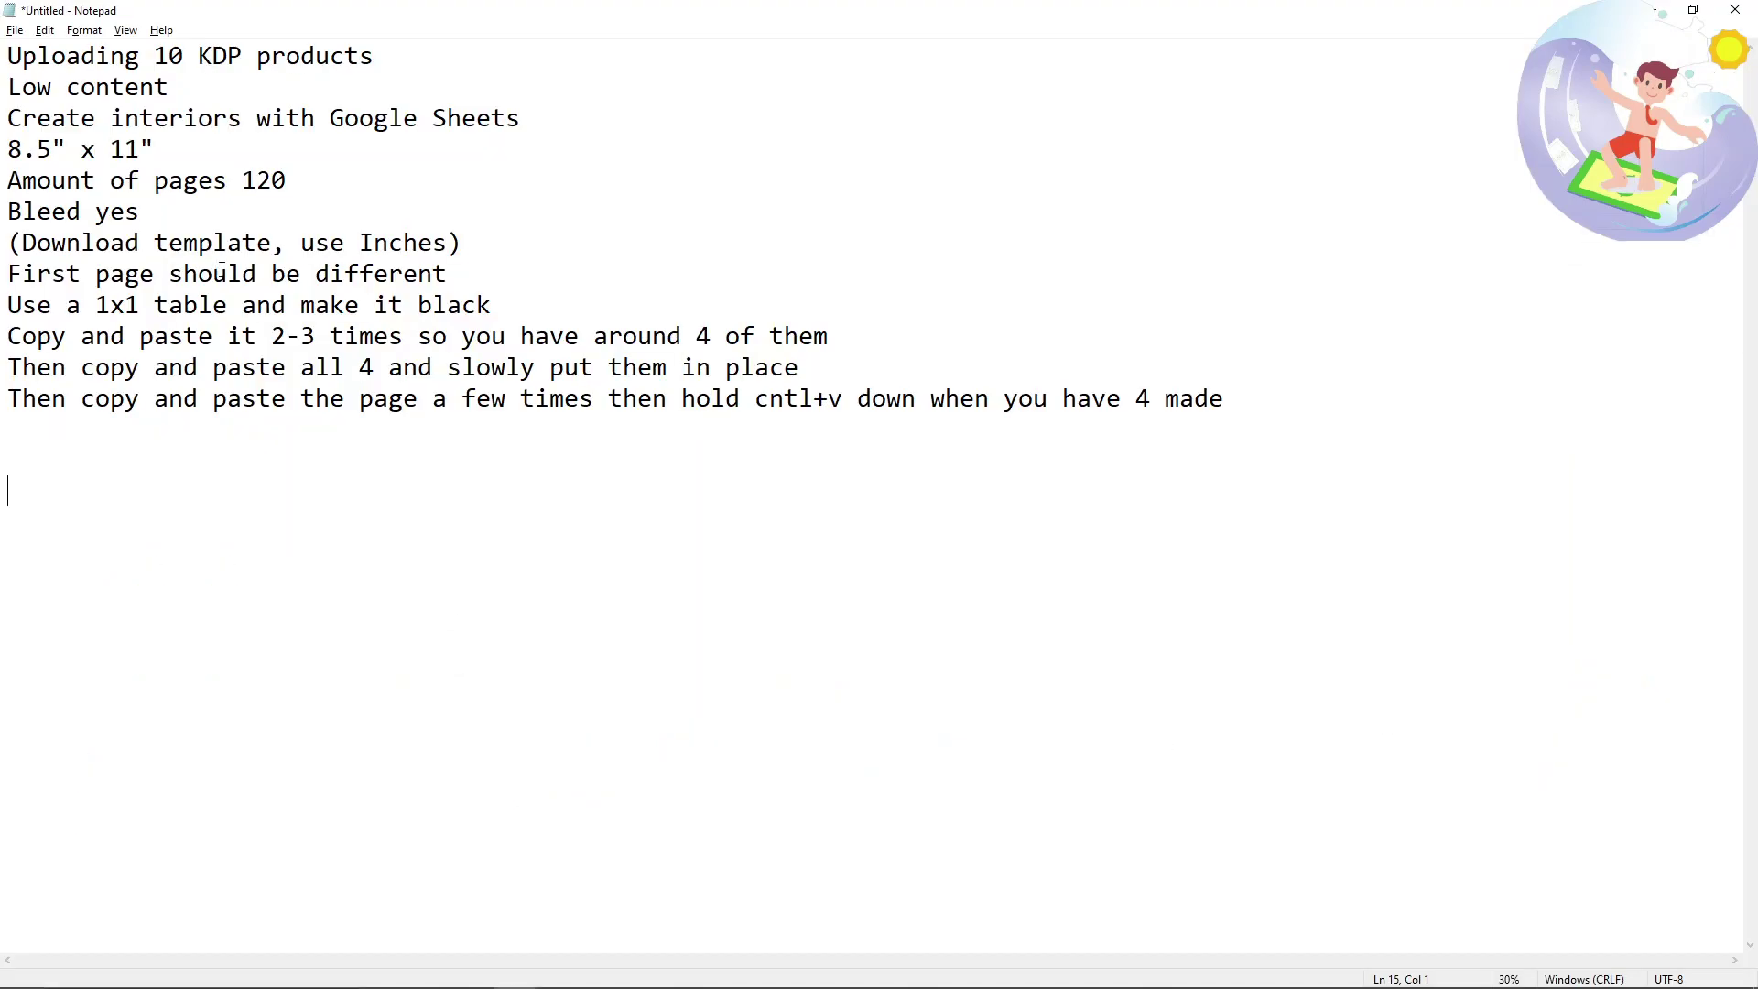
{"action": "left_click_drag", "start_coordinate": [186, 155], "coordinate": [2, 153]}
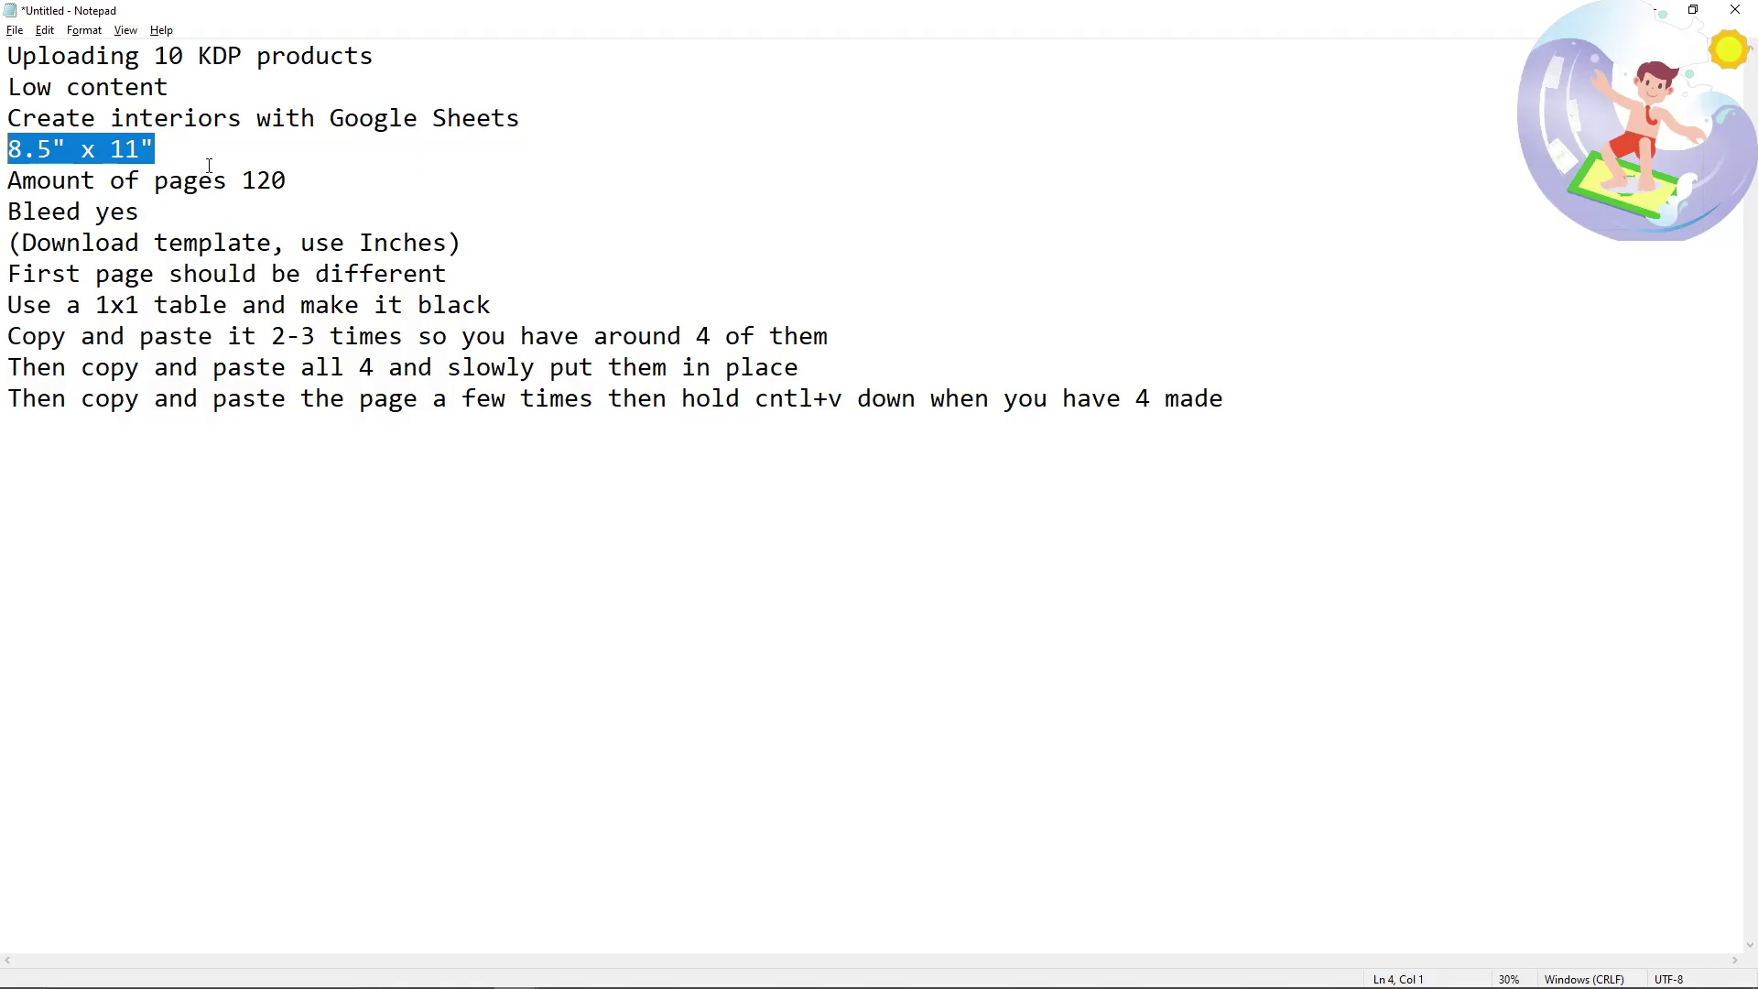
{"action": "key", "text": "alt+Tab"}
Look at the Slides File menu without choosing anything, then go to the Google results.
{"action": "left_click", "coordinate": [321, 15]}
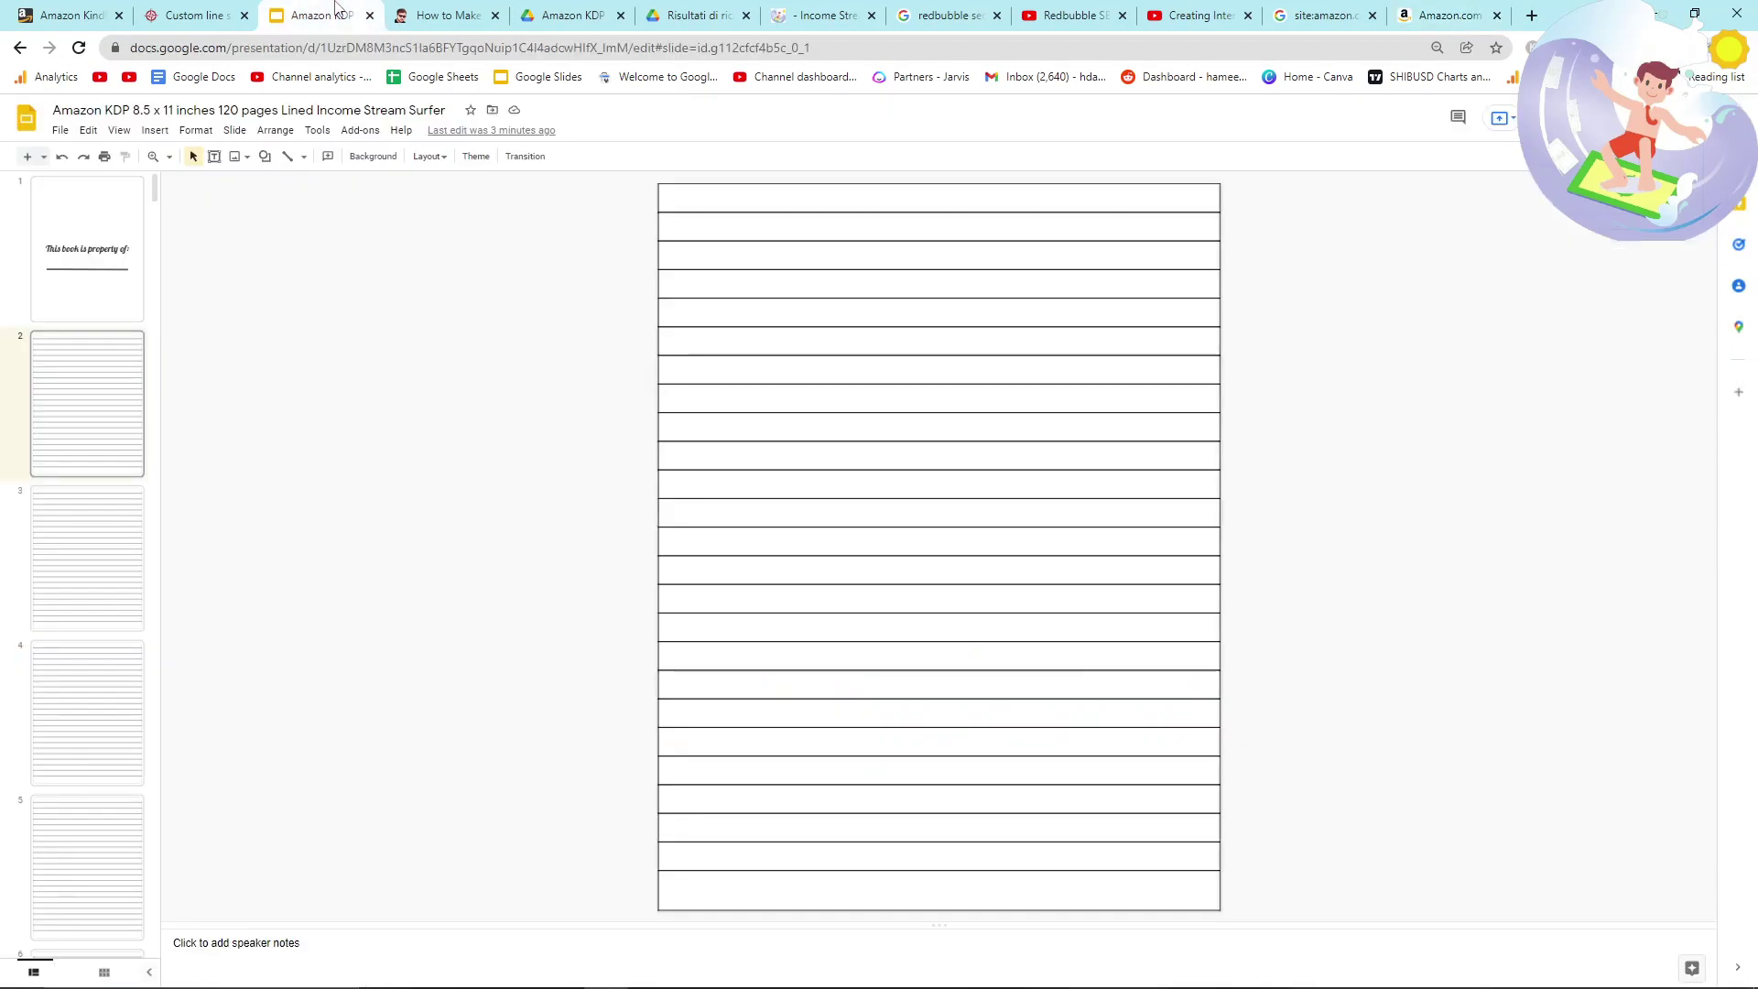
{"action": "left_click", "coordinate": [61, 130]}
{"action": "left_click", "coordinate": [366, 386]}
{"action": "left_click", "coordinate": [1451, 16]}
{"action": "left_click", "coordinate": [1323, 16]}
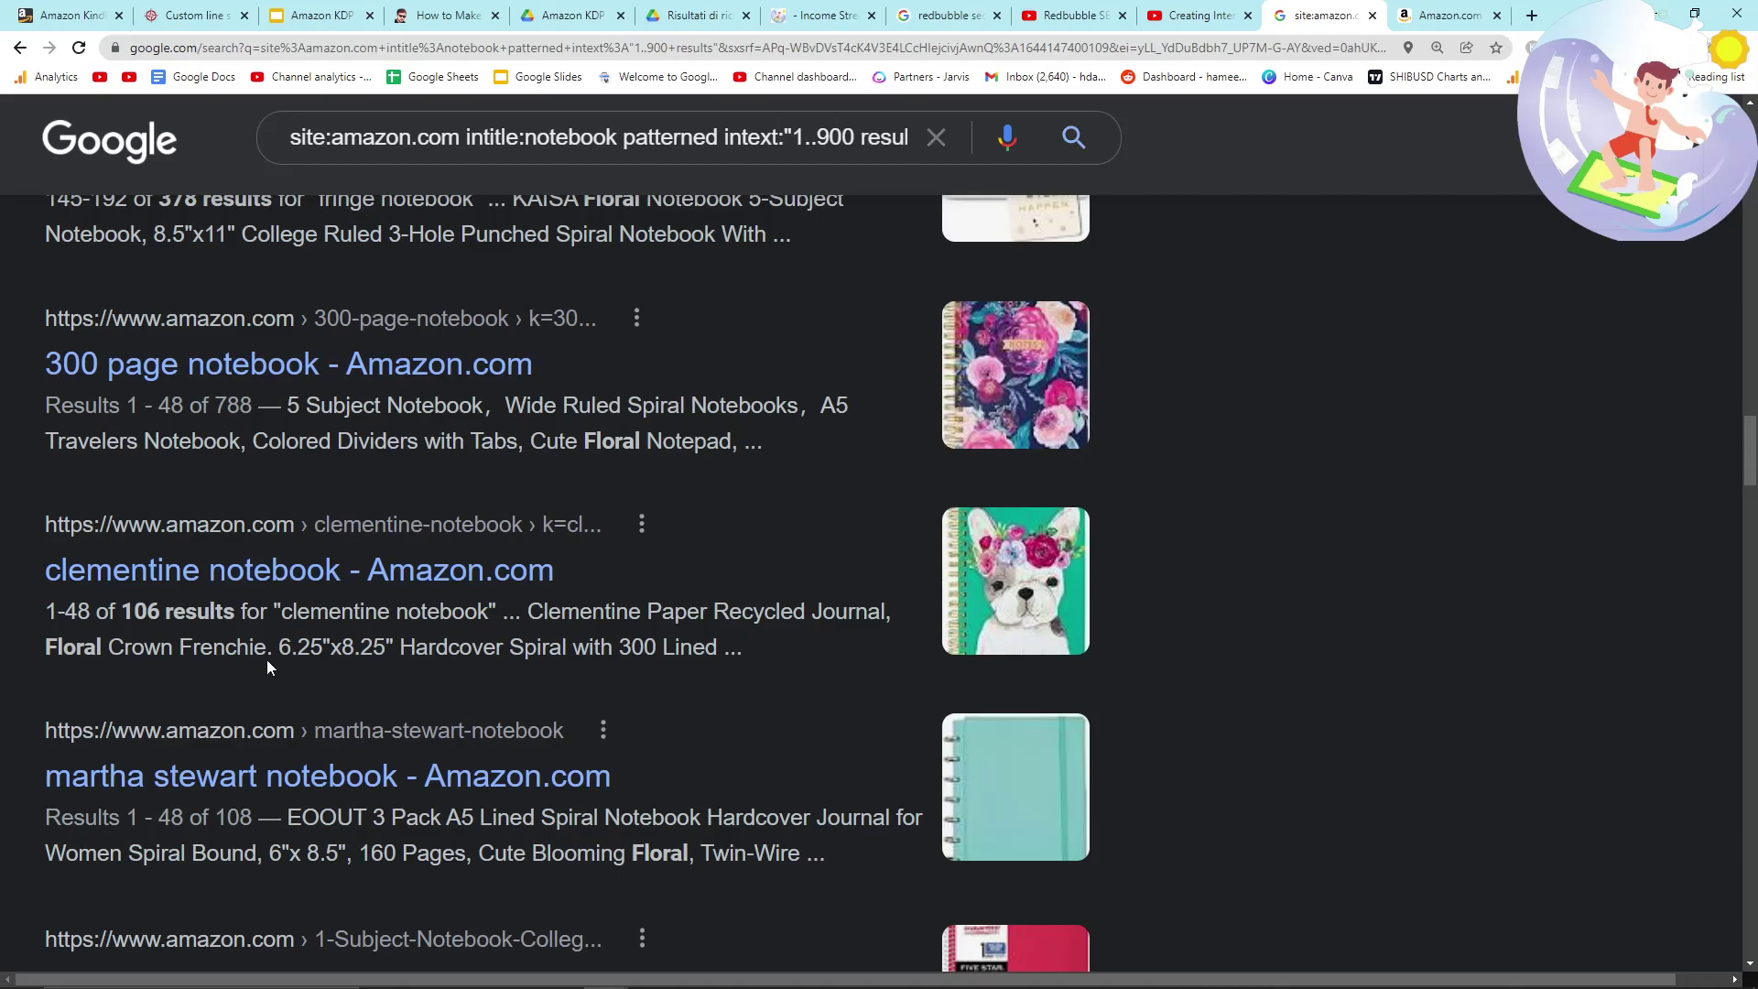
Compare the 6.25"x8.25" and 6"x 8.5" sizes in the clementine and martha stewart results.
{"action": "left_click_drag", "start_coordinate": [273, 647], "coordinate": [399, 648]}
{"action": "scroll", "coordinate": [486, 733], "scroll_direction": "down", "scroll_amount": 2}
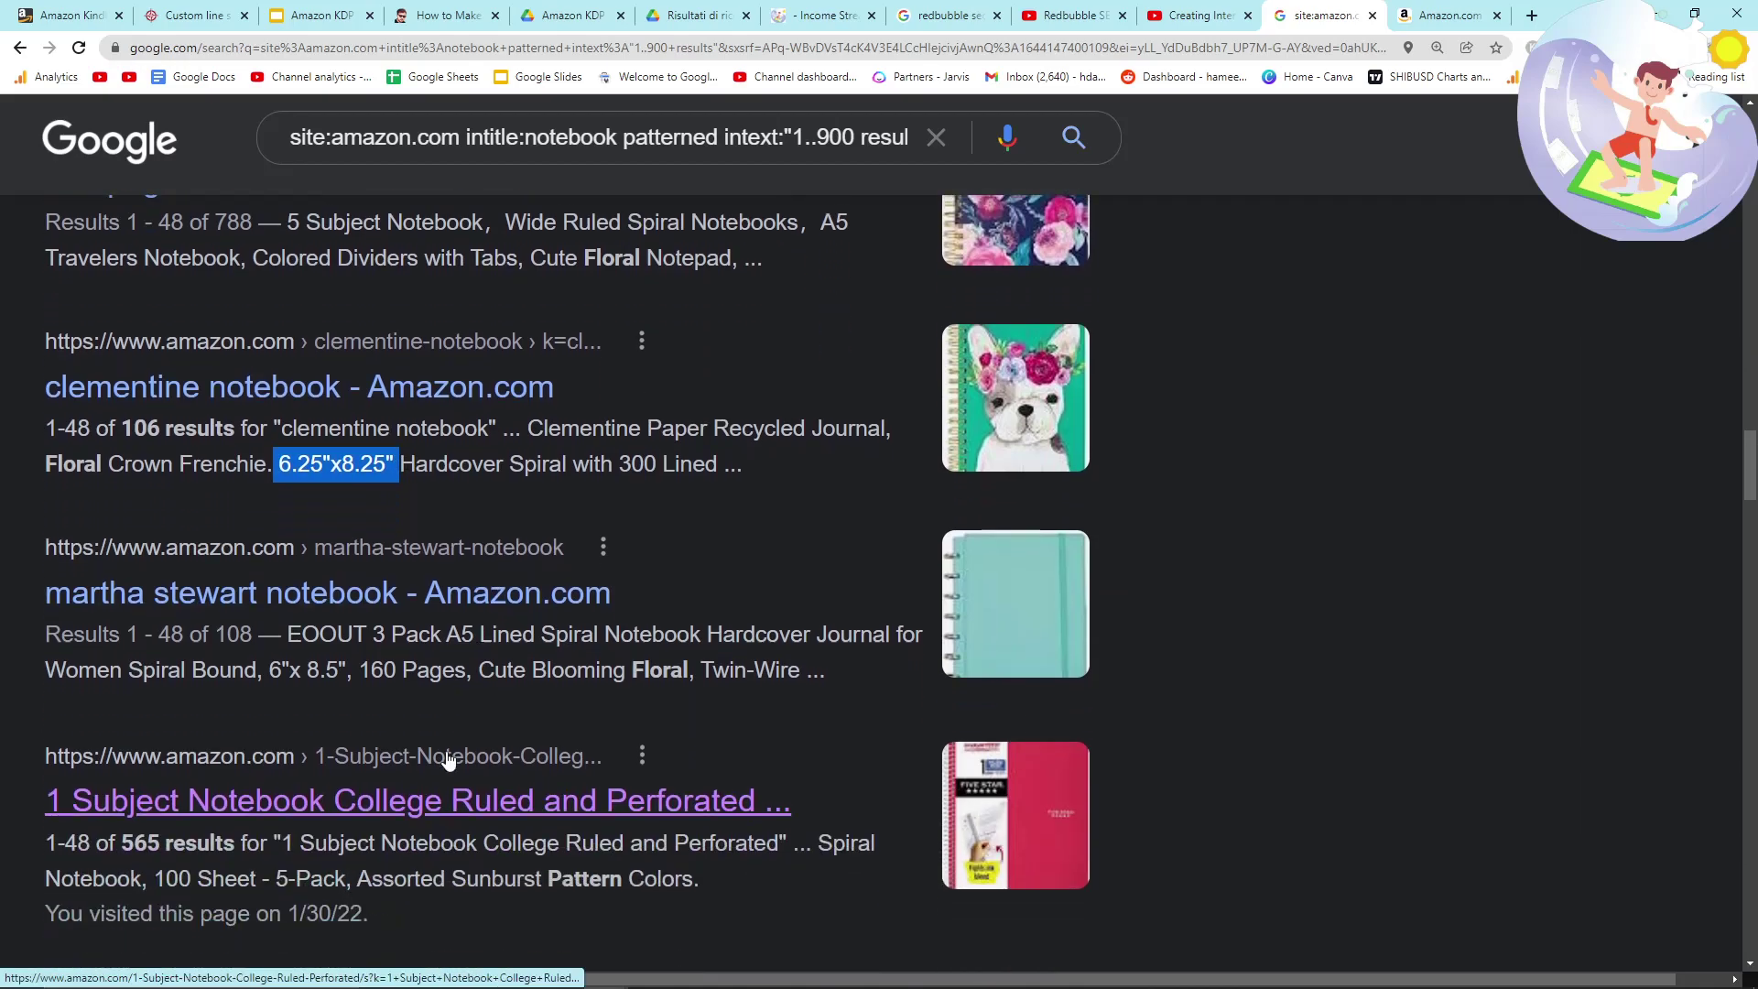
{"action": "scroll", "coordinate": [449, 760], "scroll_direction": "down", "scroll_amount": 2}
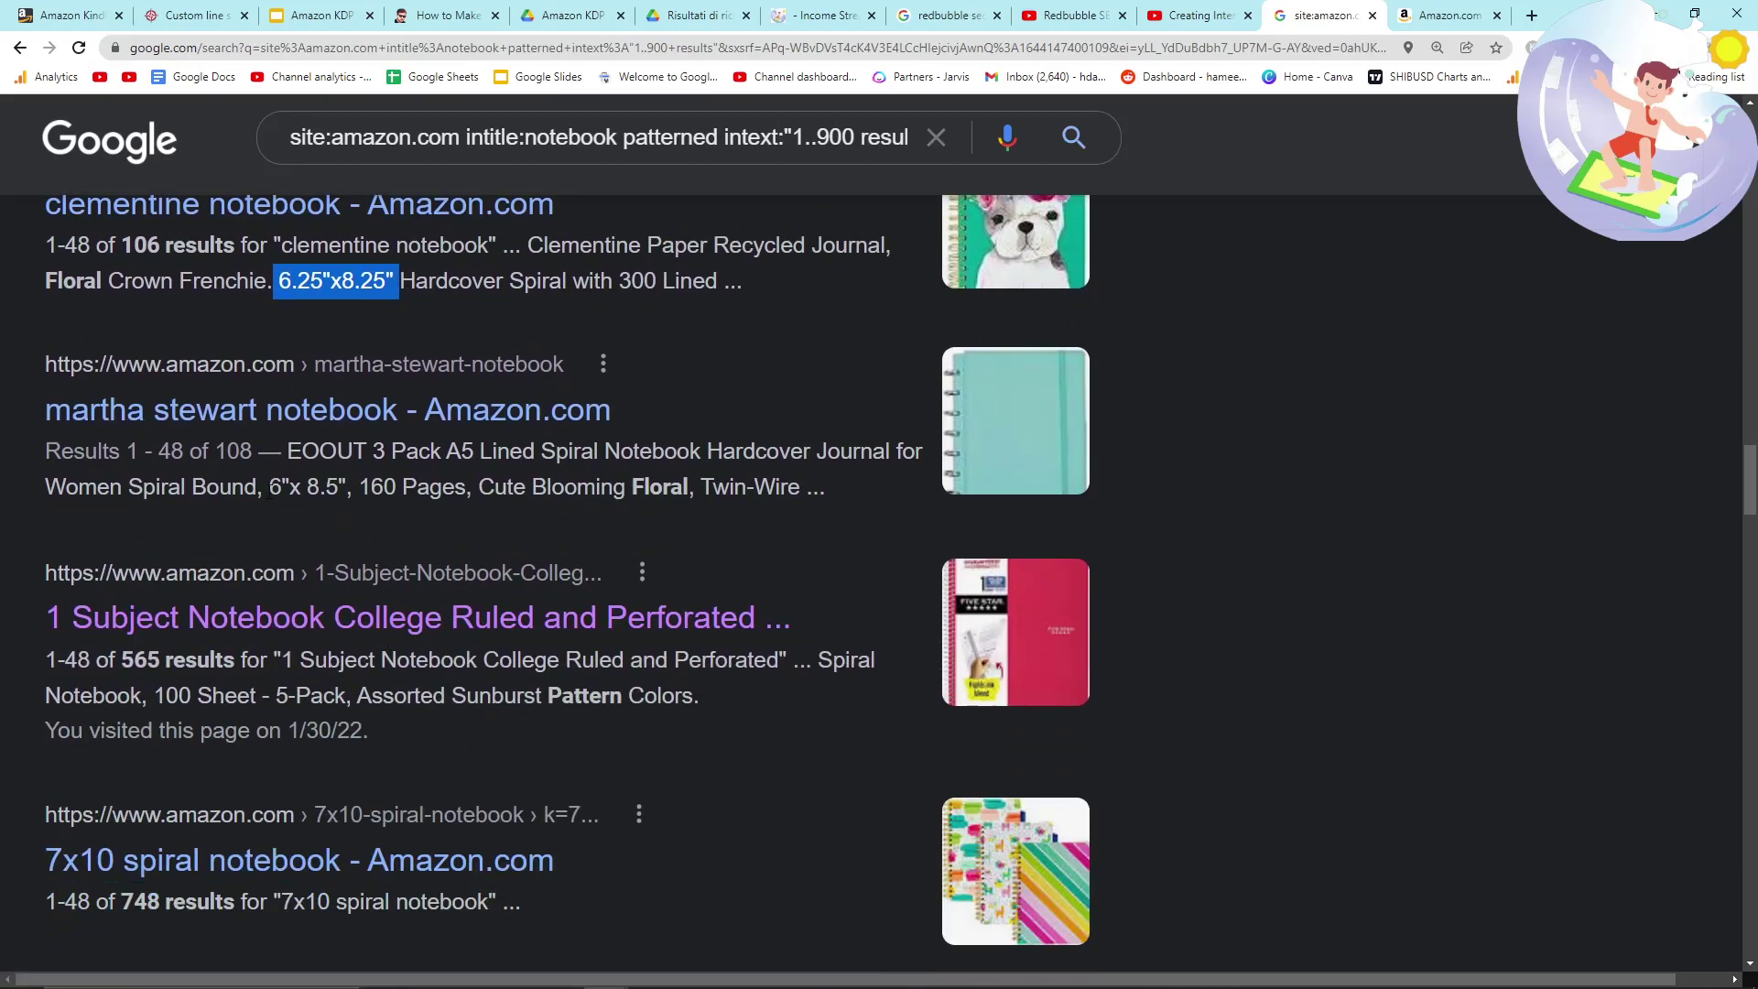
{"action": "left_click_drag", "start_coordinate": [268, 486], "coordinate": [347, 486]}
{"action": "scroll", "coordinate": [382, 673], "scroll_direction": "down", "scroll_amount": 1}
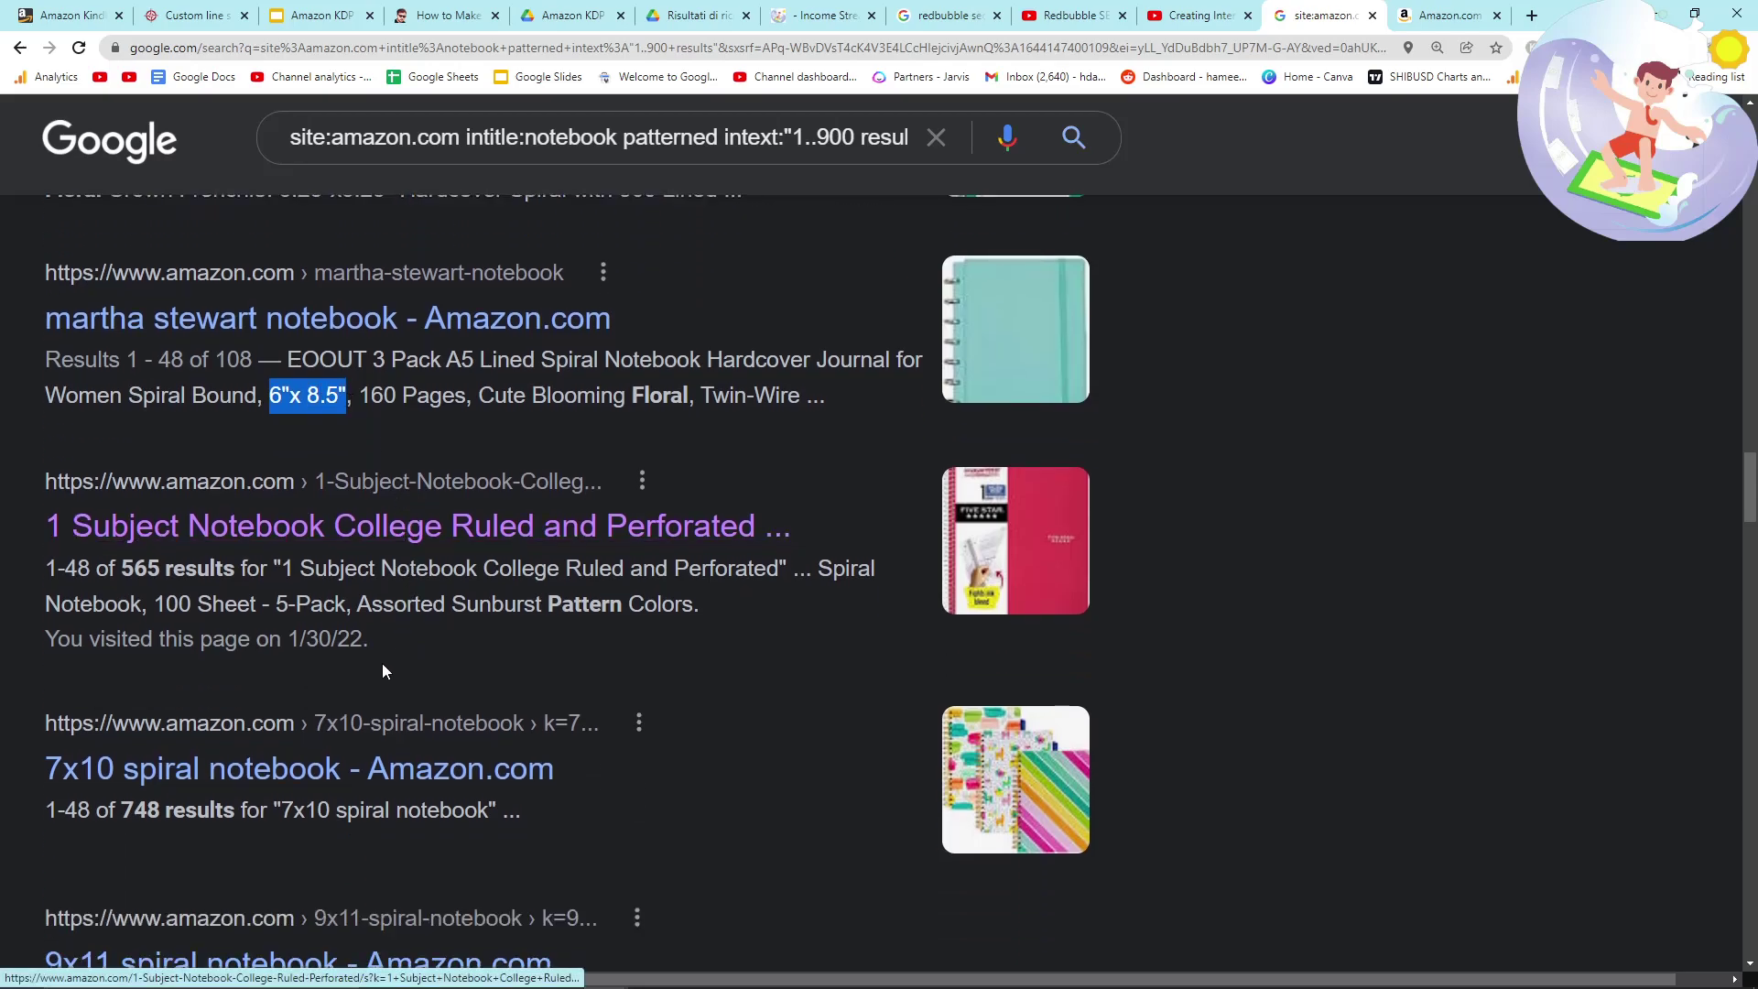
{"action": "scroll", "coordinate": [382, 672], "scroll_direction": "down", "scroll_amount": 3}
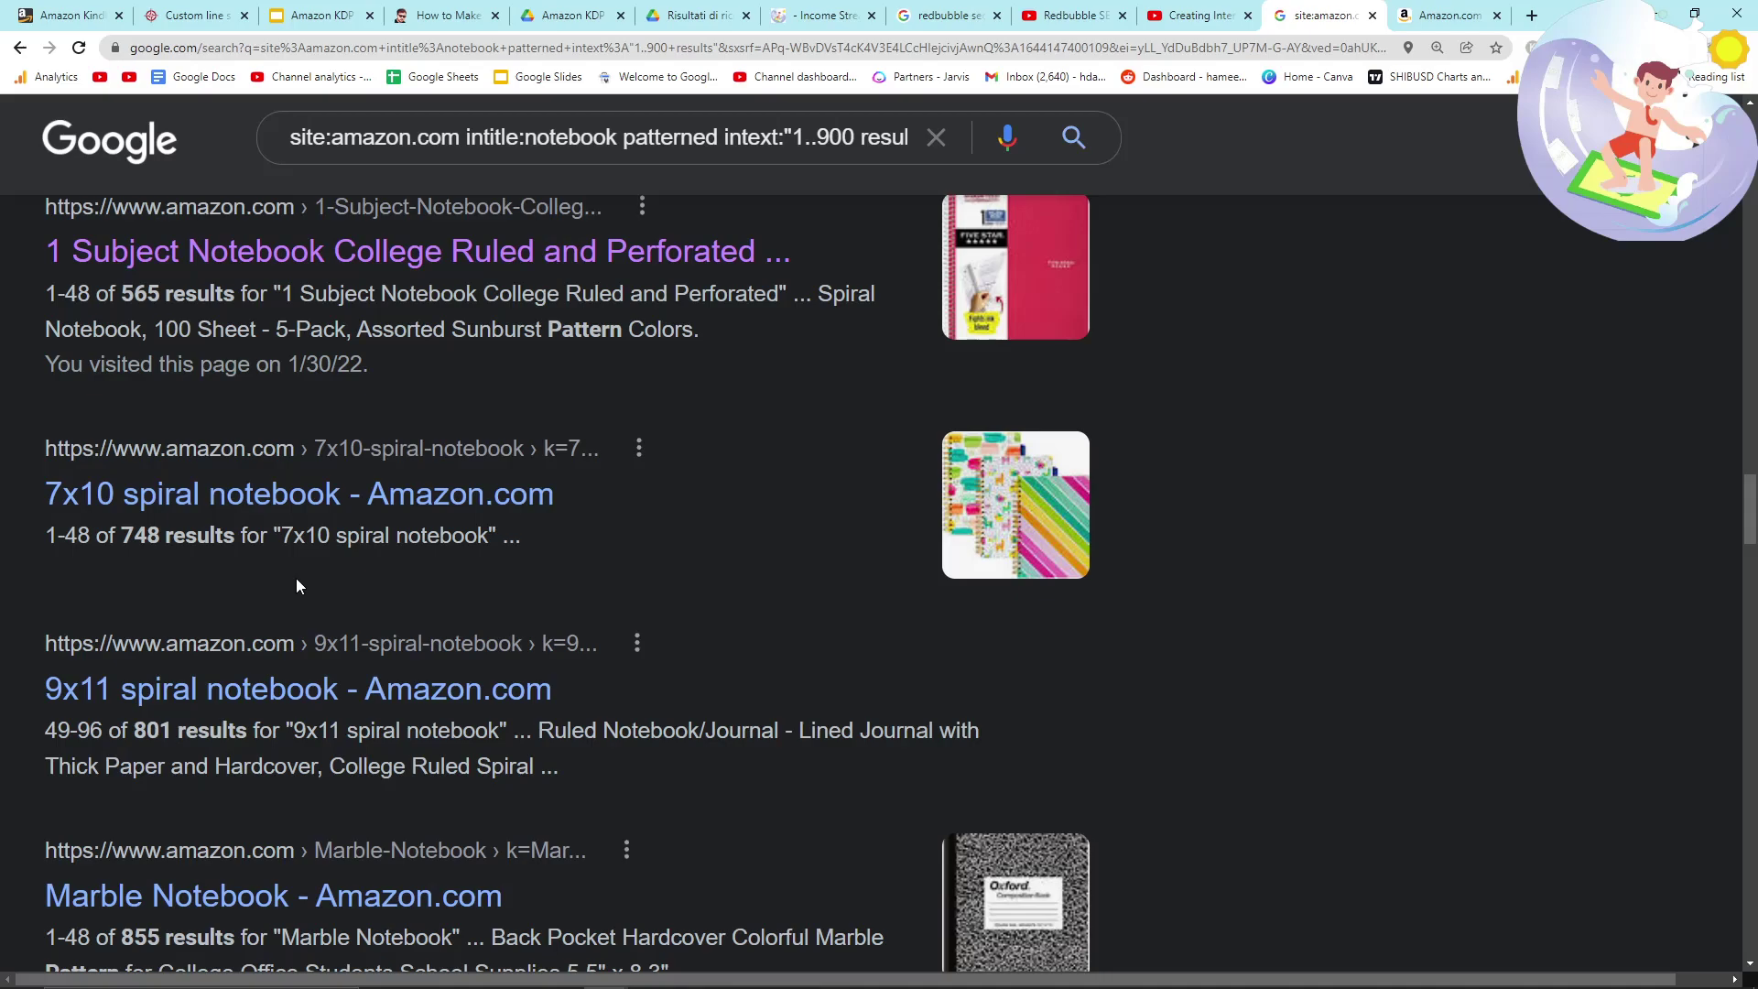
{"action": "scroll", "coordinate": [296, 584], "scroll_direction": "down", "scroll_amount": 2}
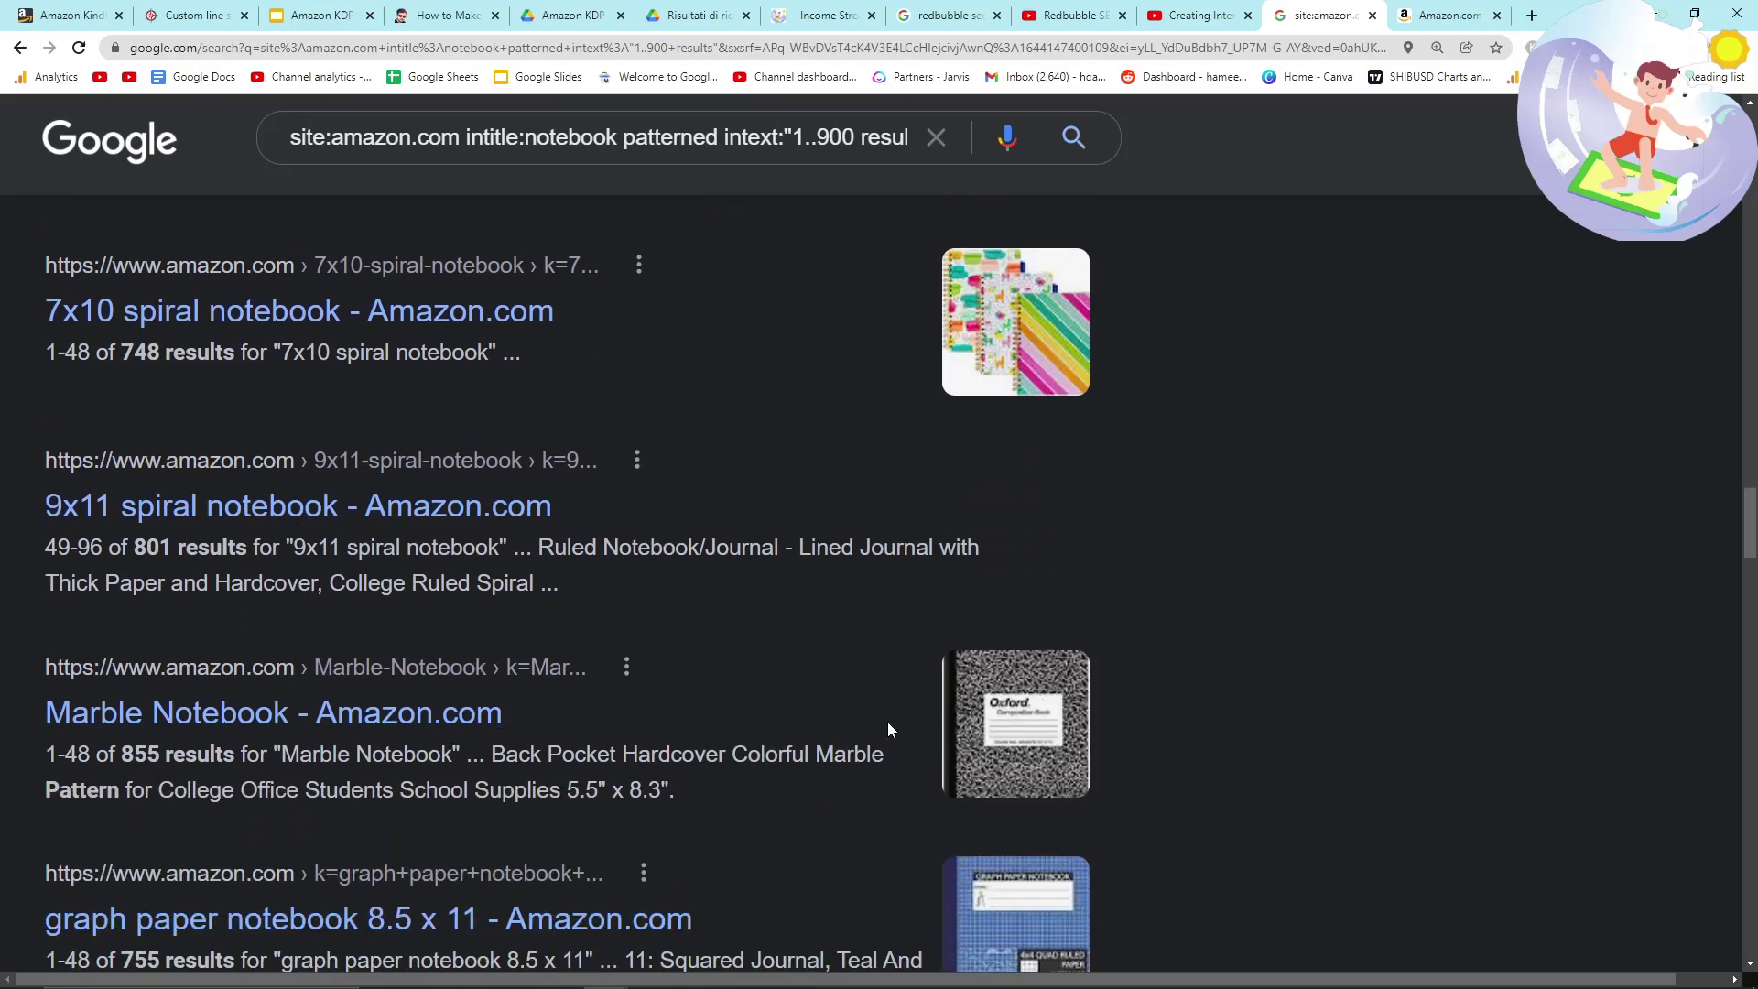
{"action": "scroll", "coordinate": [888, 730], "scroll_direction": "down", "scroll_amount": 3}
{"action": "left_click", "coordinate": [321, 15]}
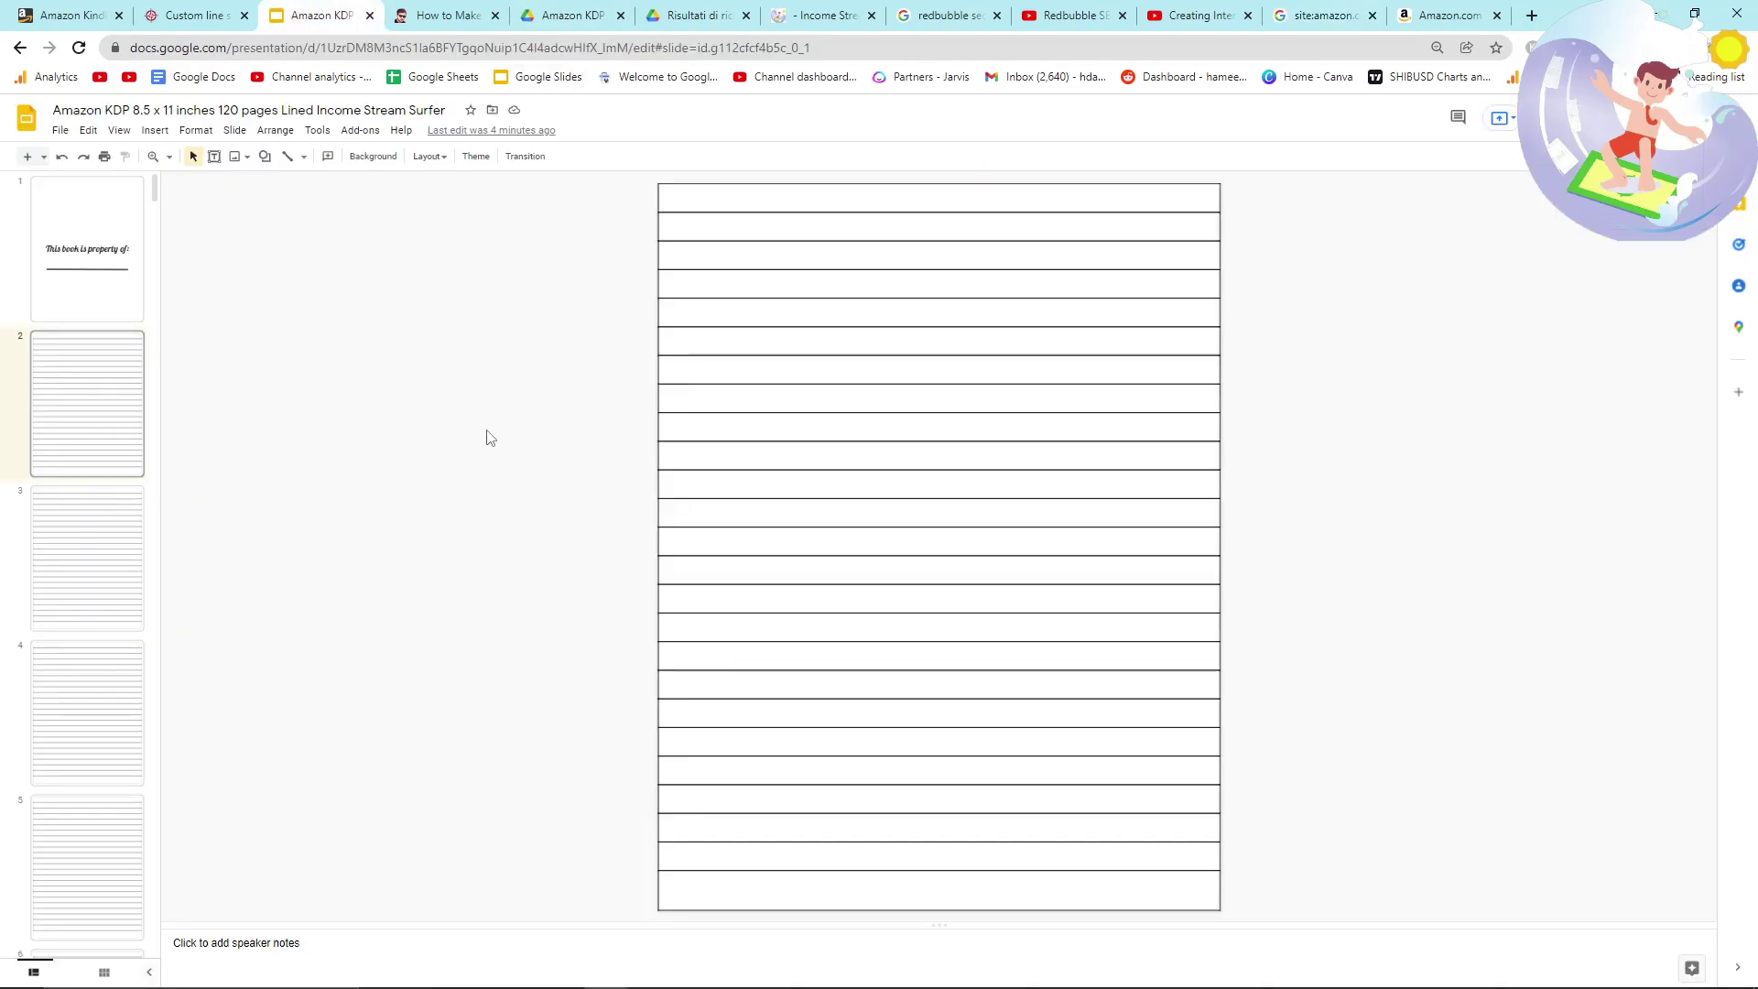